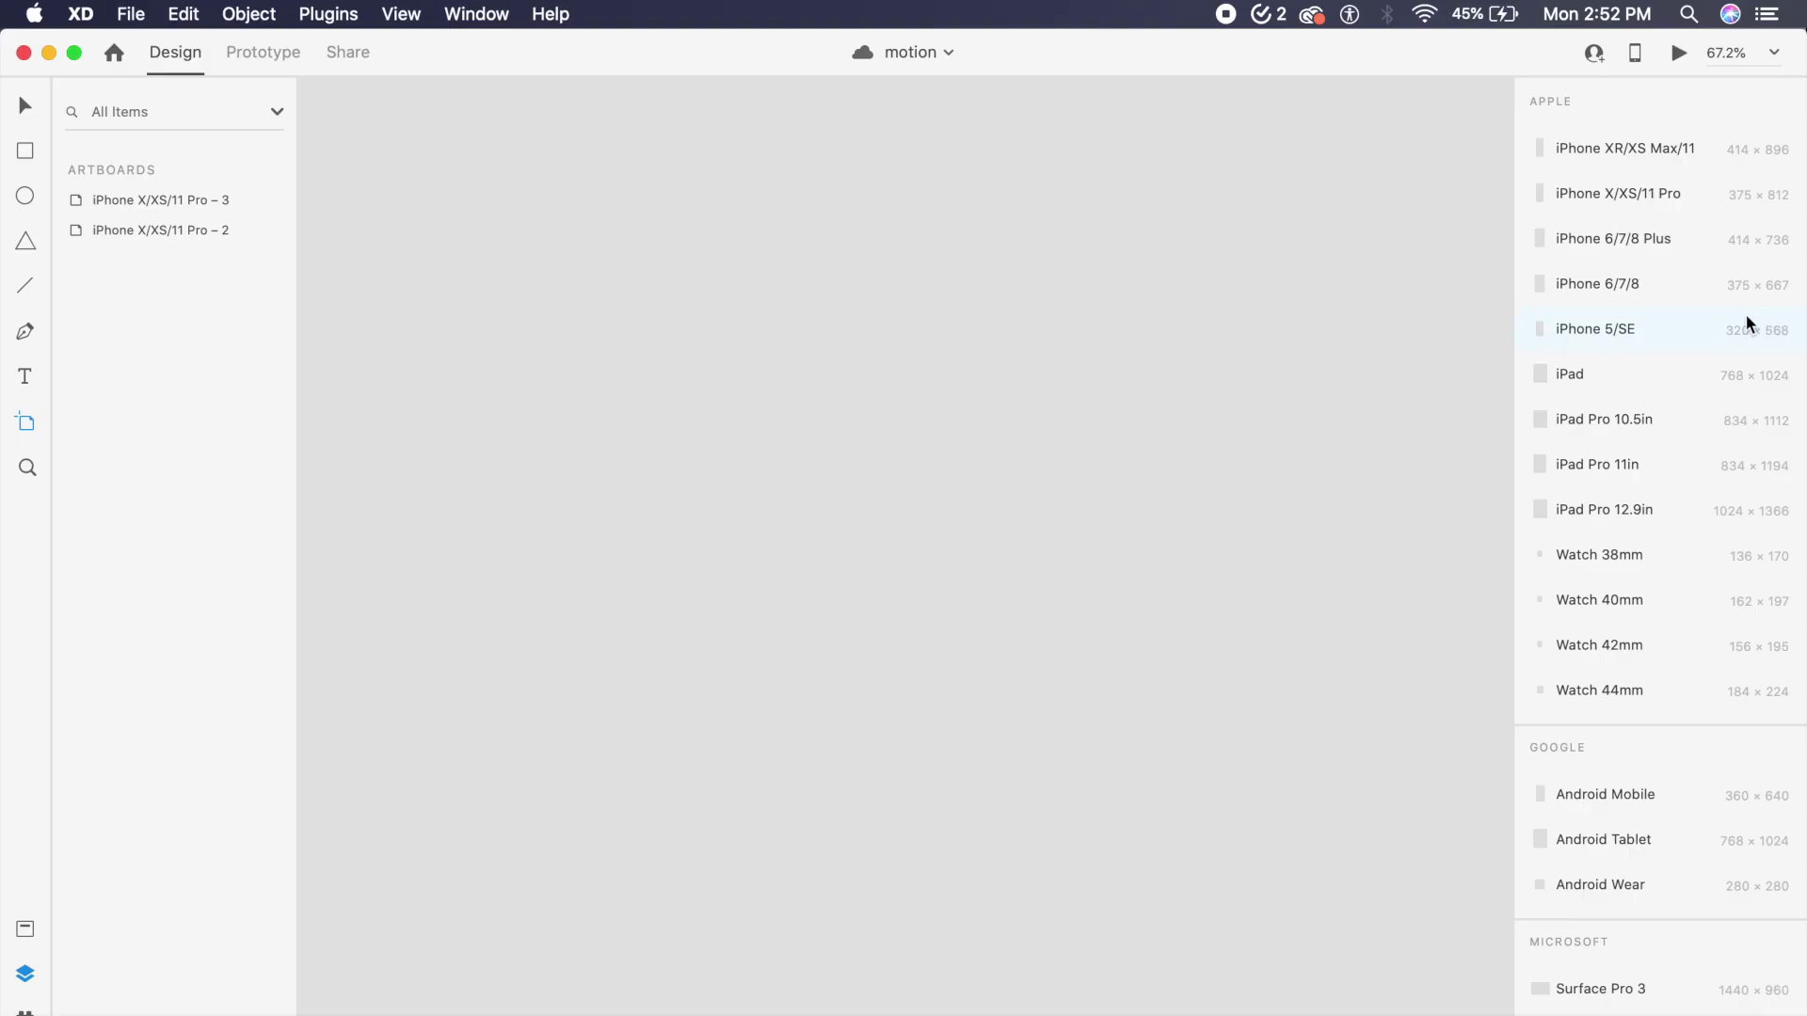
- Add a 375×812 iPhone X/XS/11 Pro artboard and select it with the Select tool (V)
click(1594, 194)
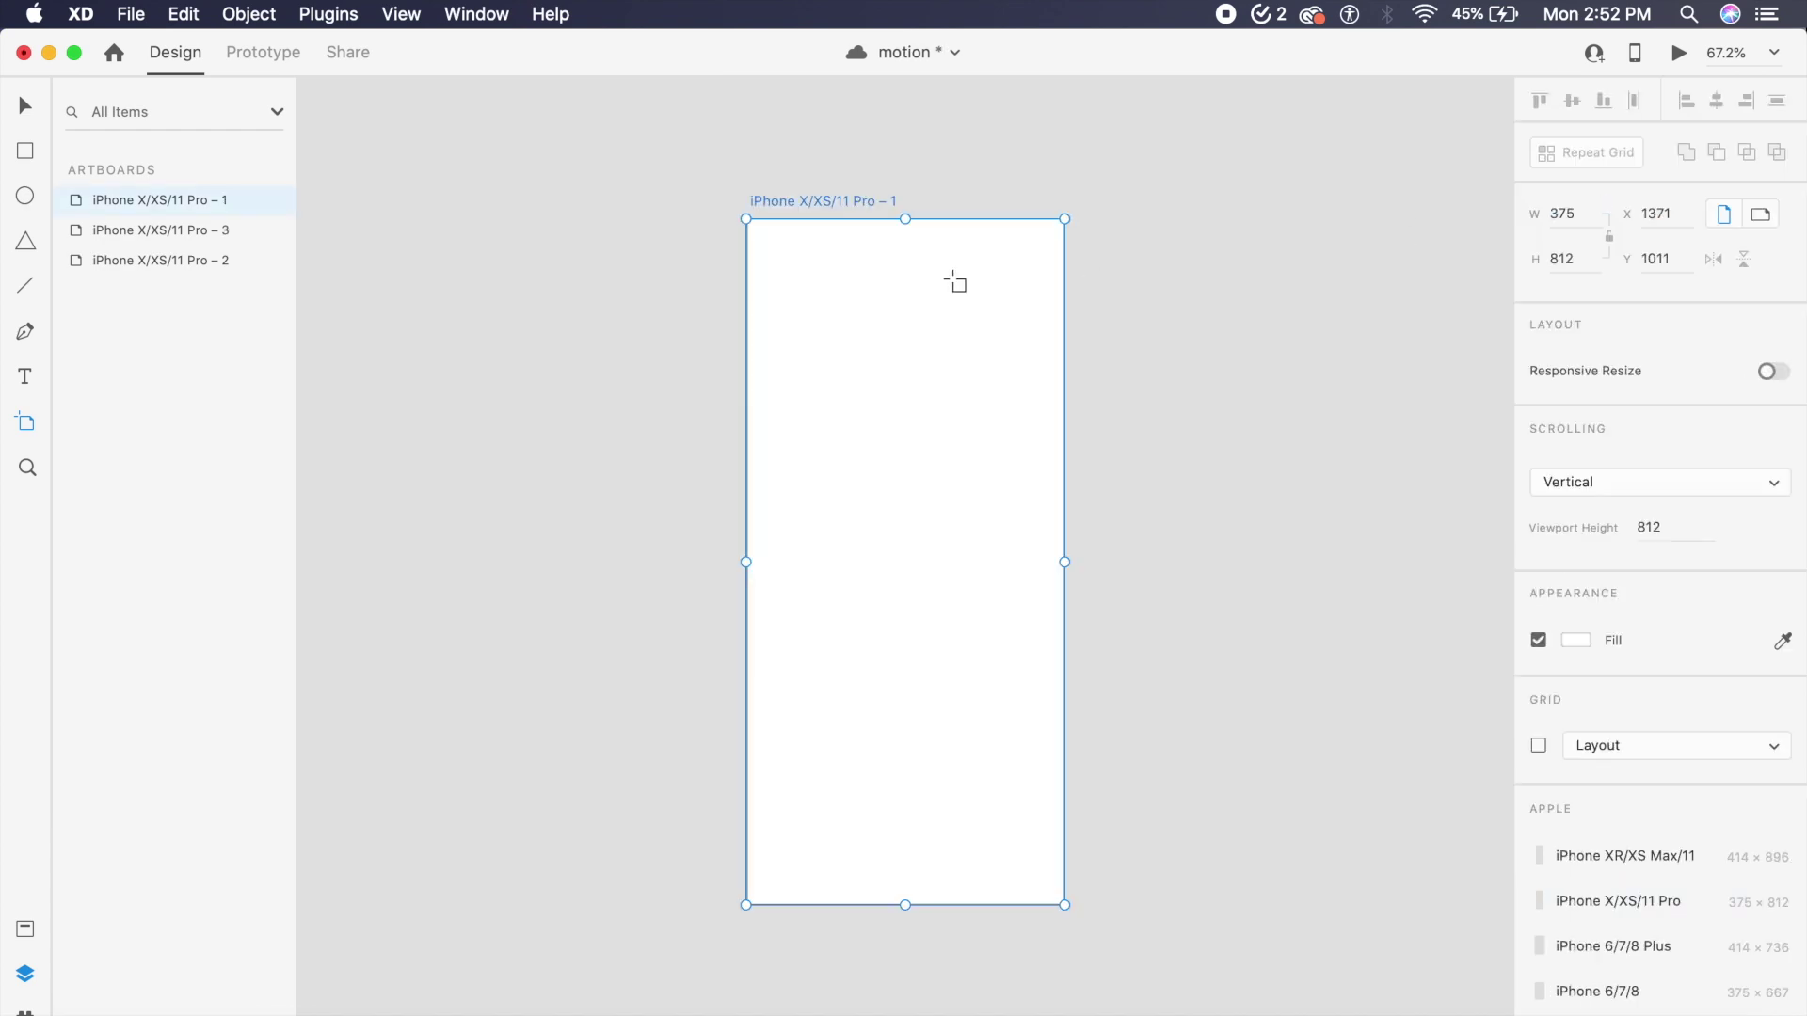
key(Escape)
key(v)
click(811, 204)
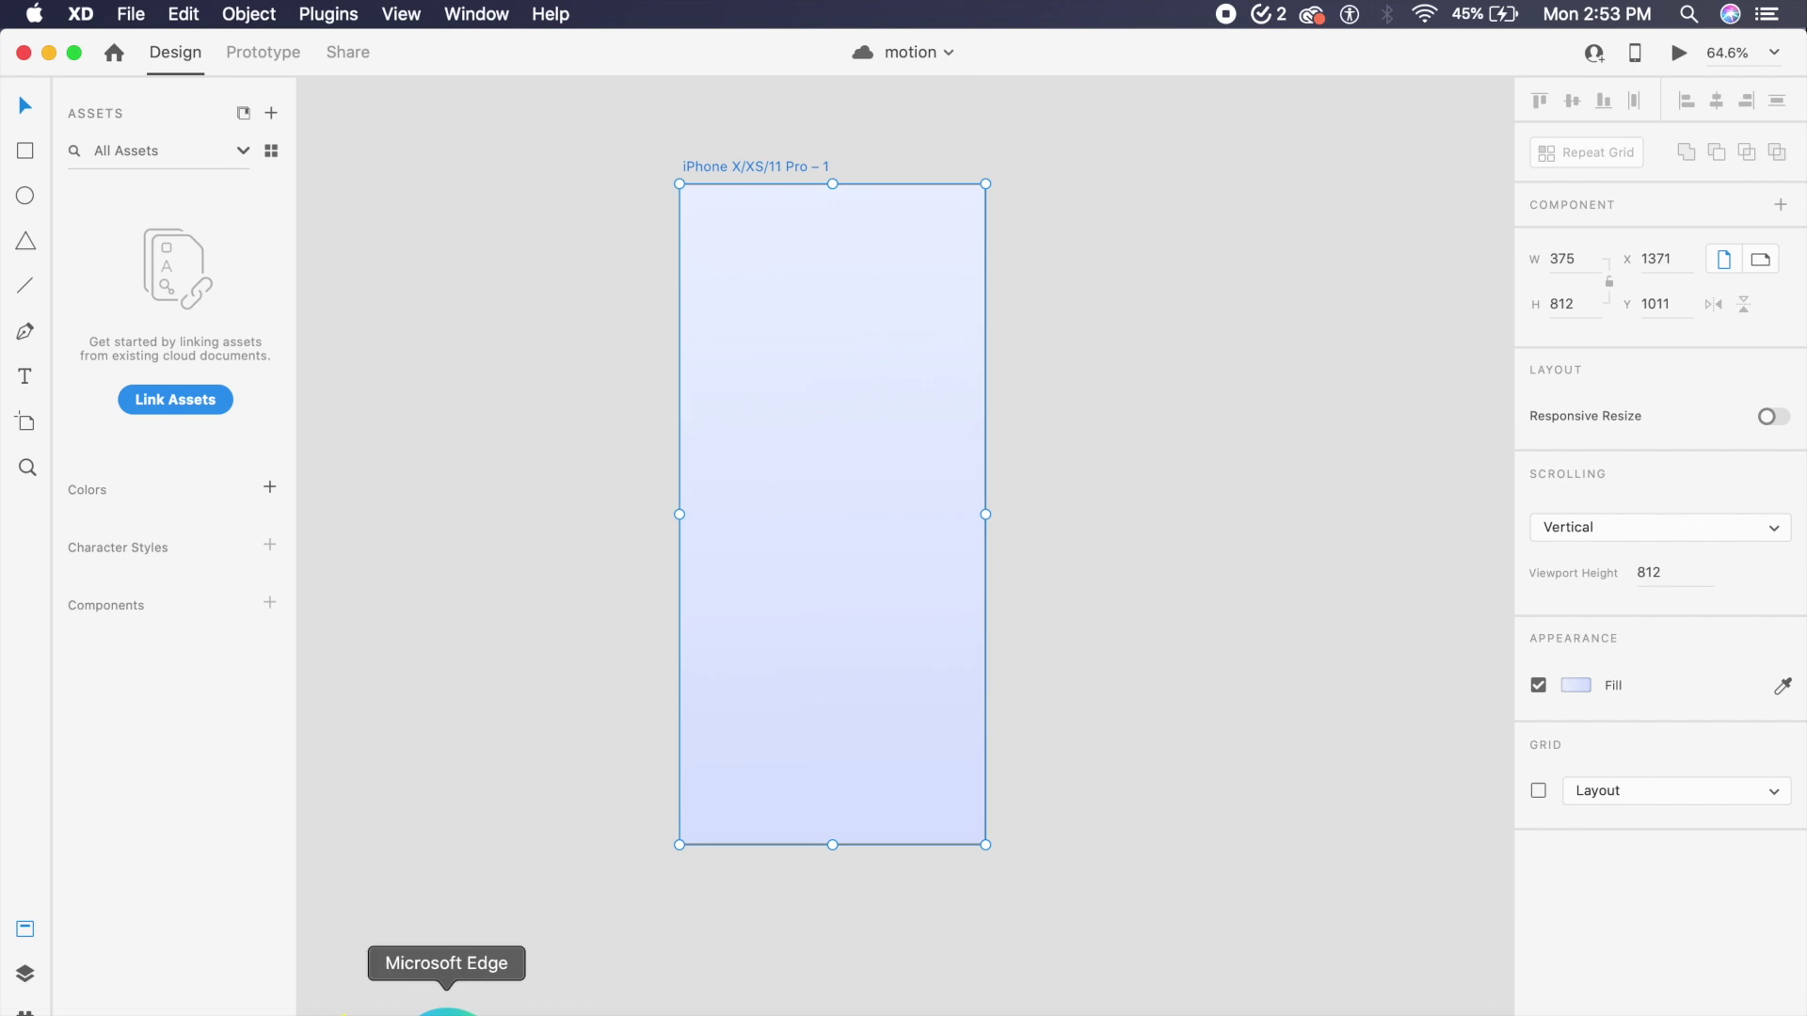
click(447, 1009)
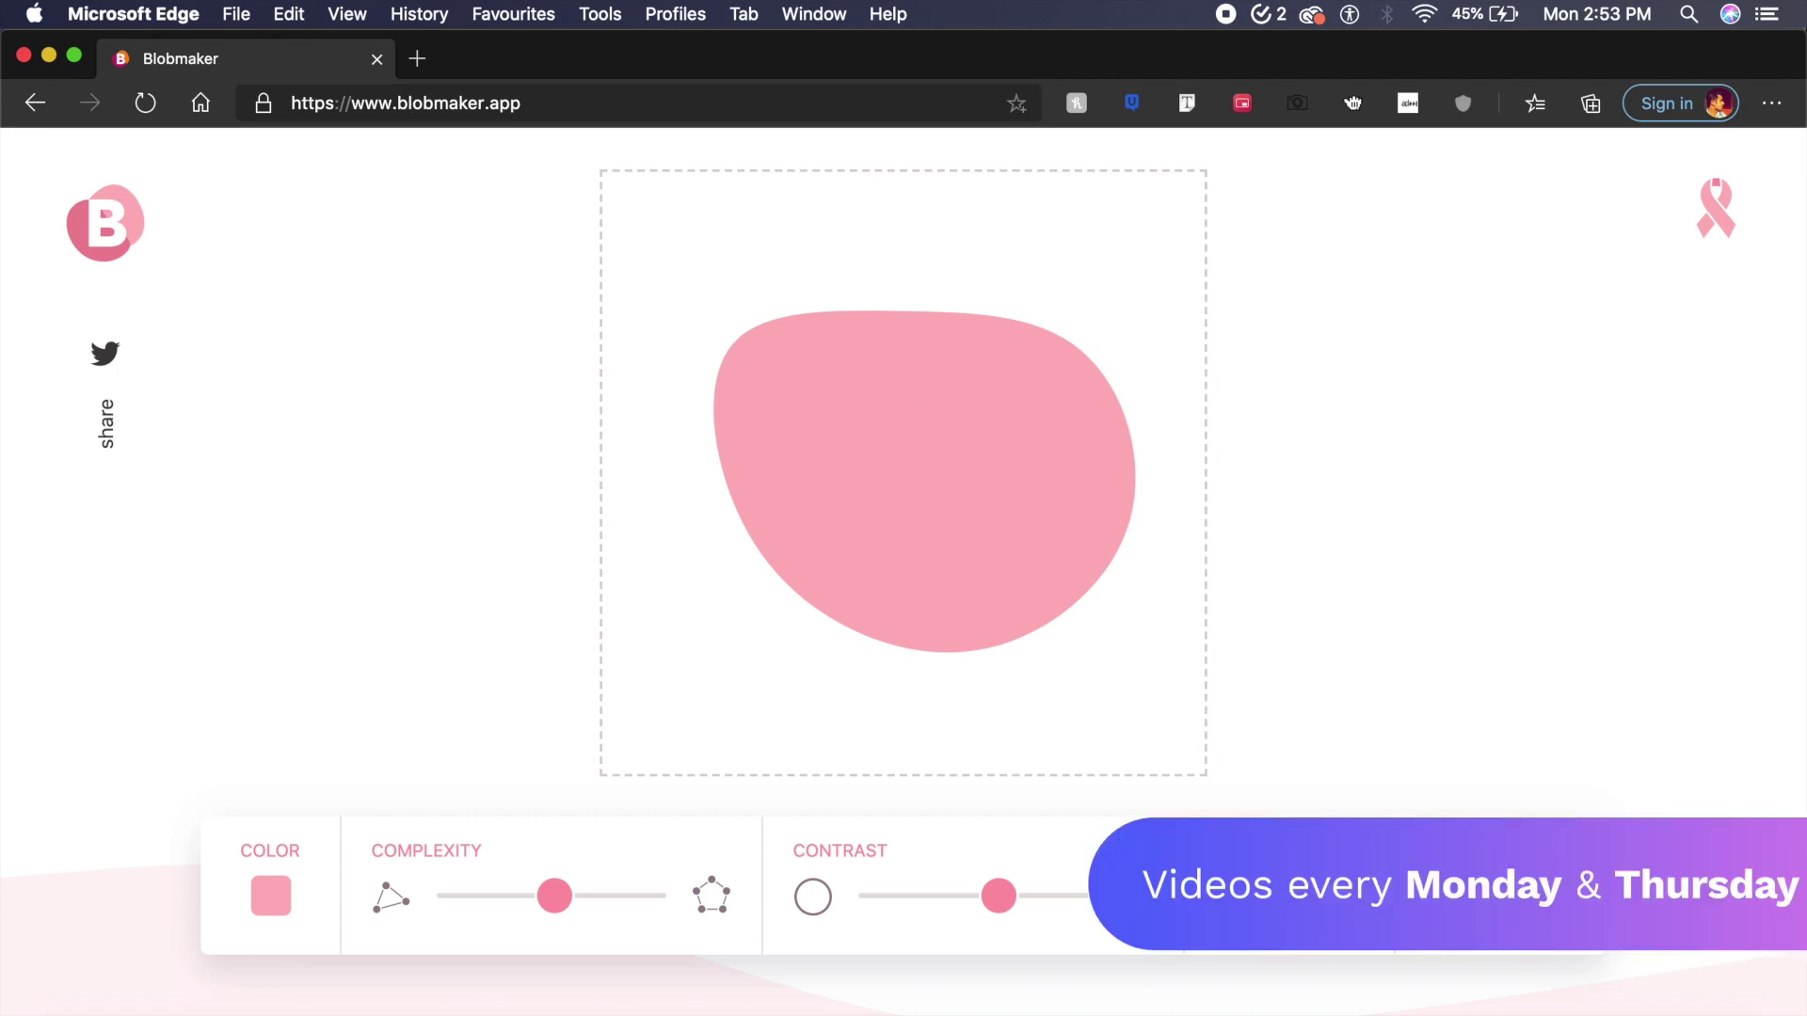
- Regenerate the blob three times, tweak contrast, lower complexity, and download it as blob-shape (13).svg
click(904, 471)
click(903, 470)
click(903, 471)
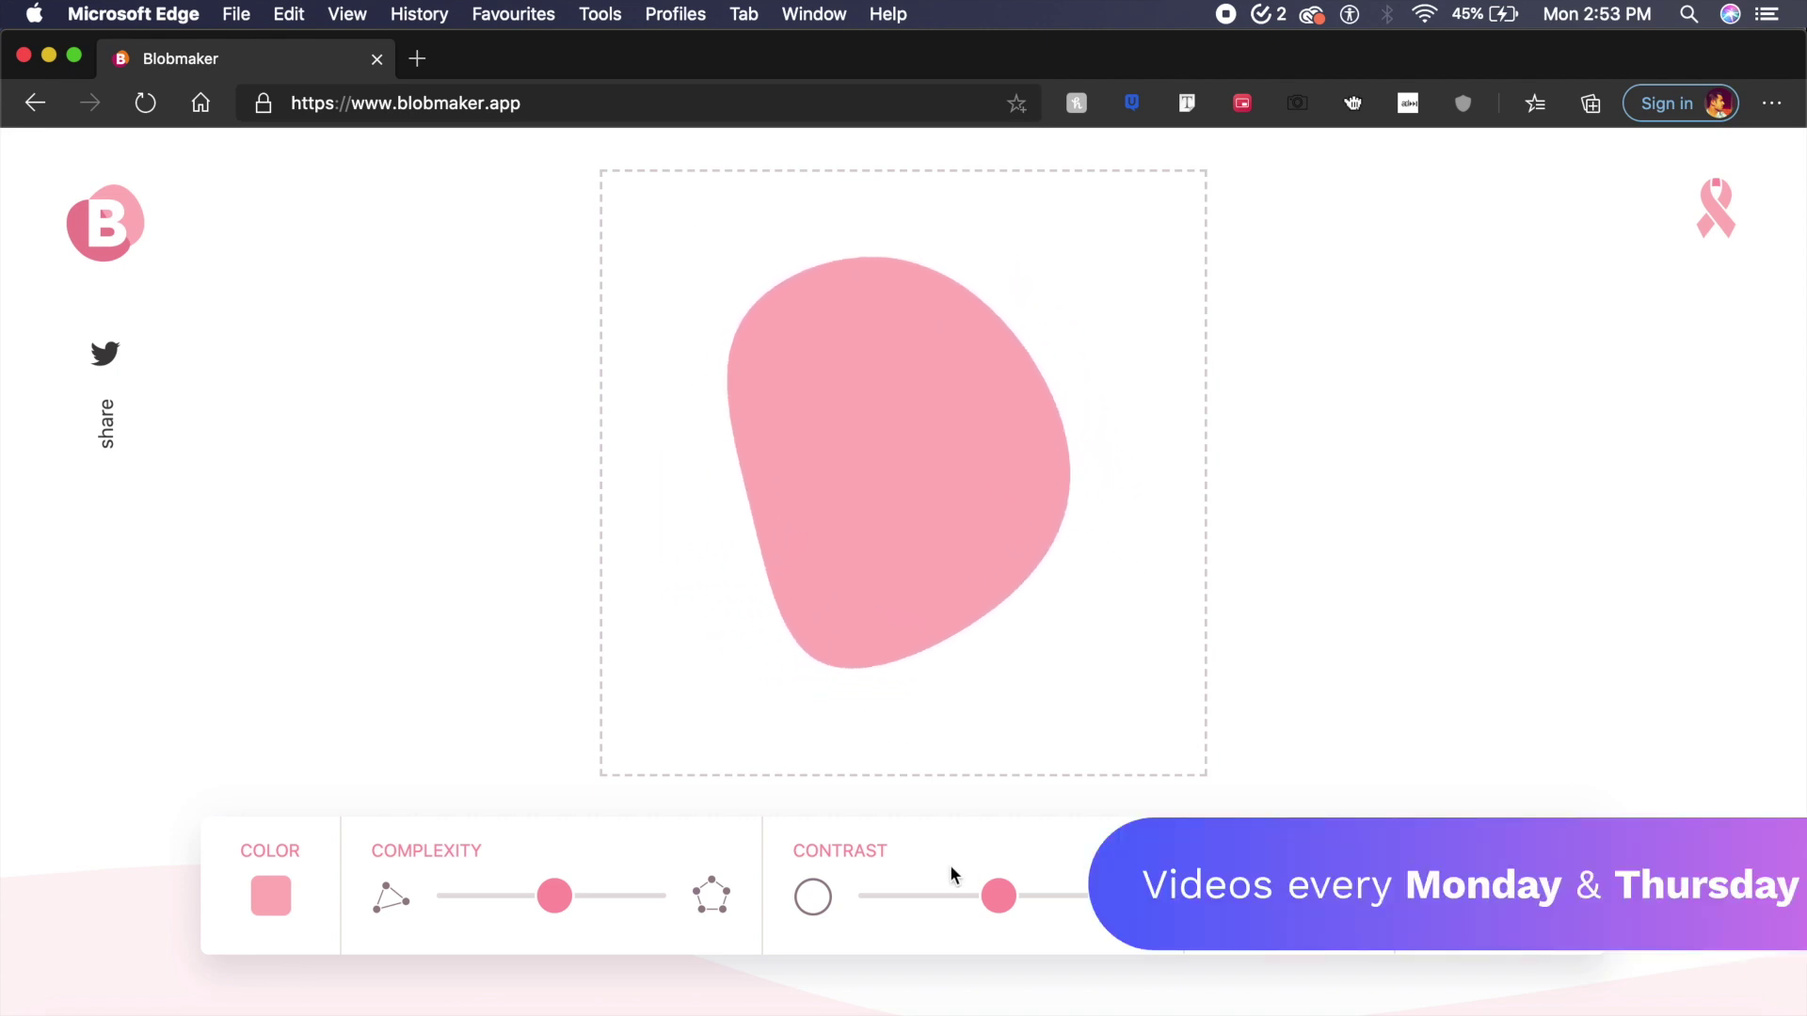
mouse_move(998, 896)
mouse_down()
mouse_move(947, 896)
mouse_move(994, 899)
mouse_up()
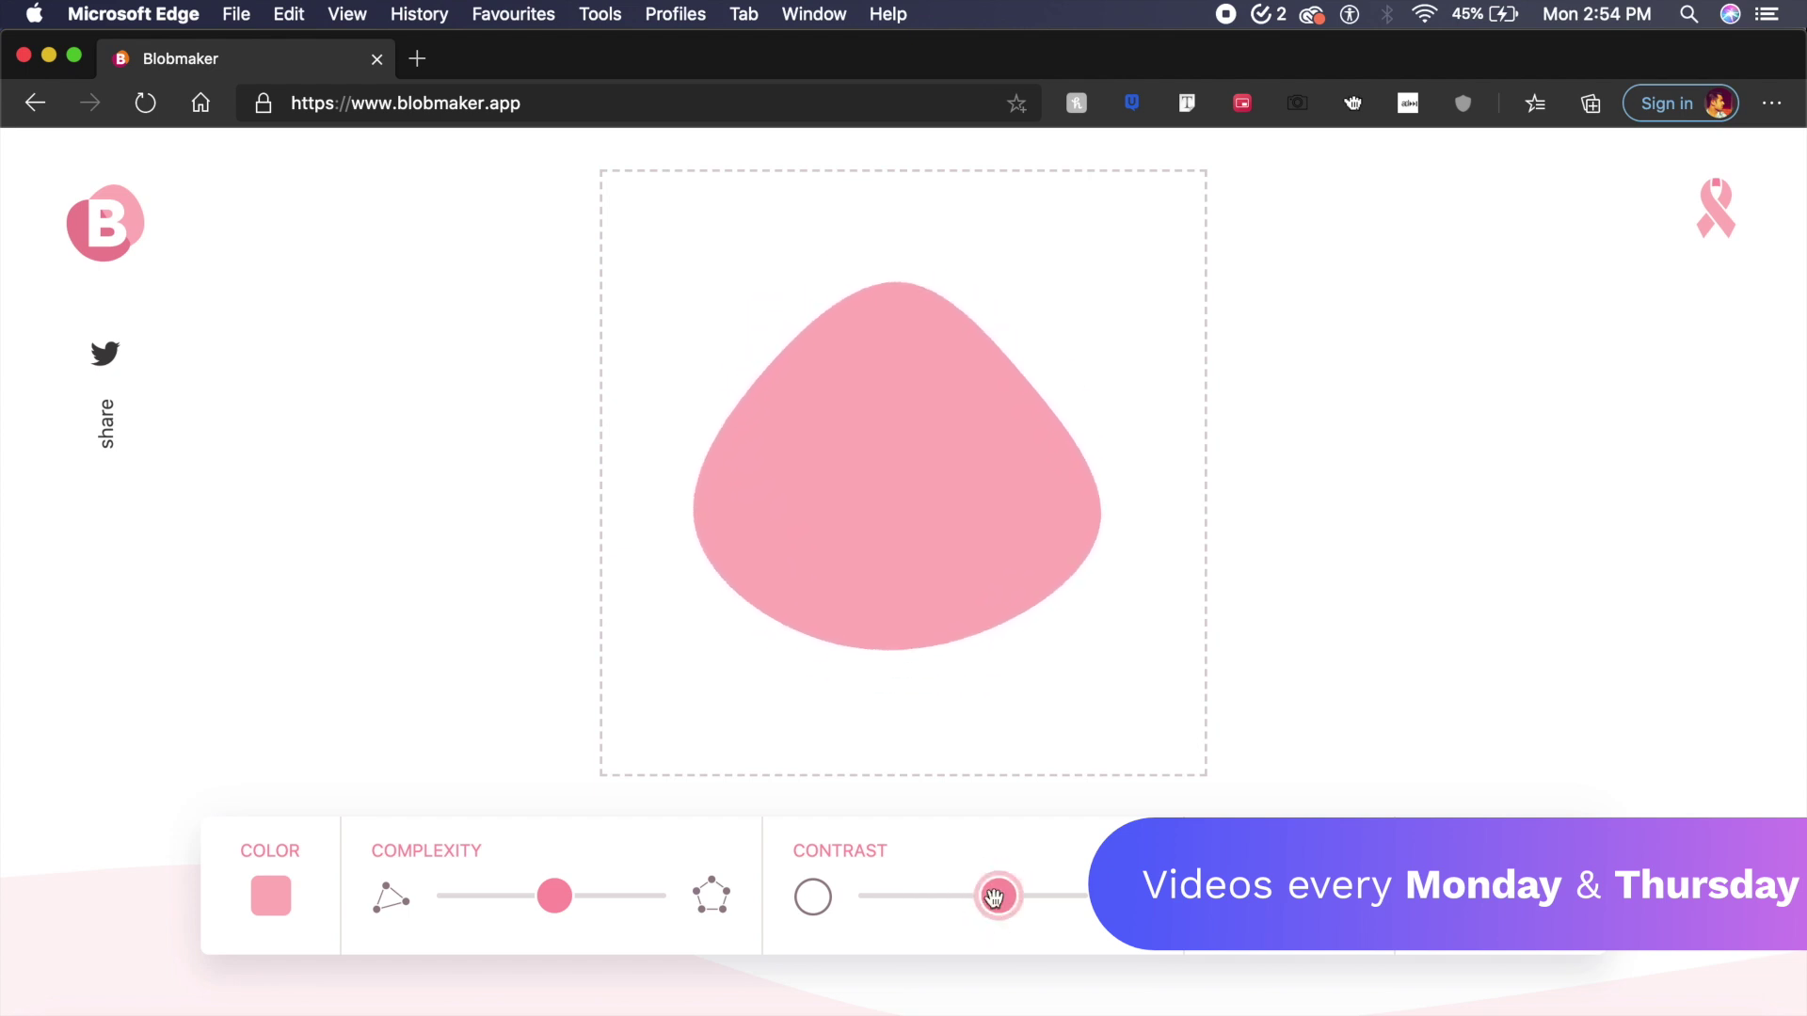
mouse_move(556, 895)
mouse_down()
mouse_move(607, 896)
mouse_move(532, 896)
mouse_up()
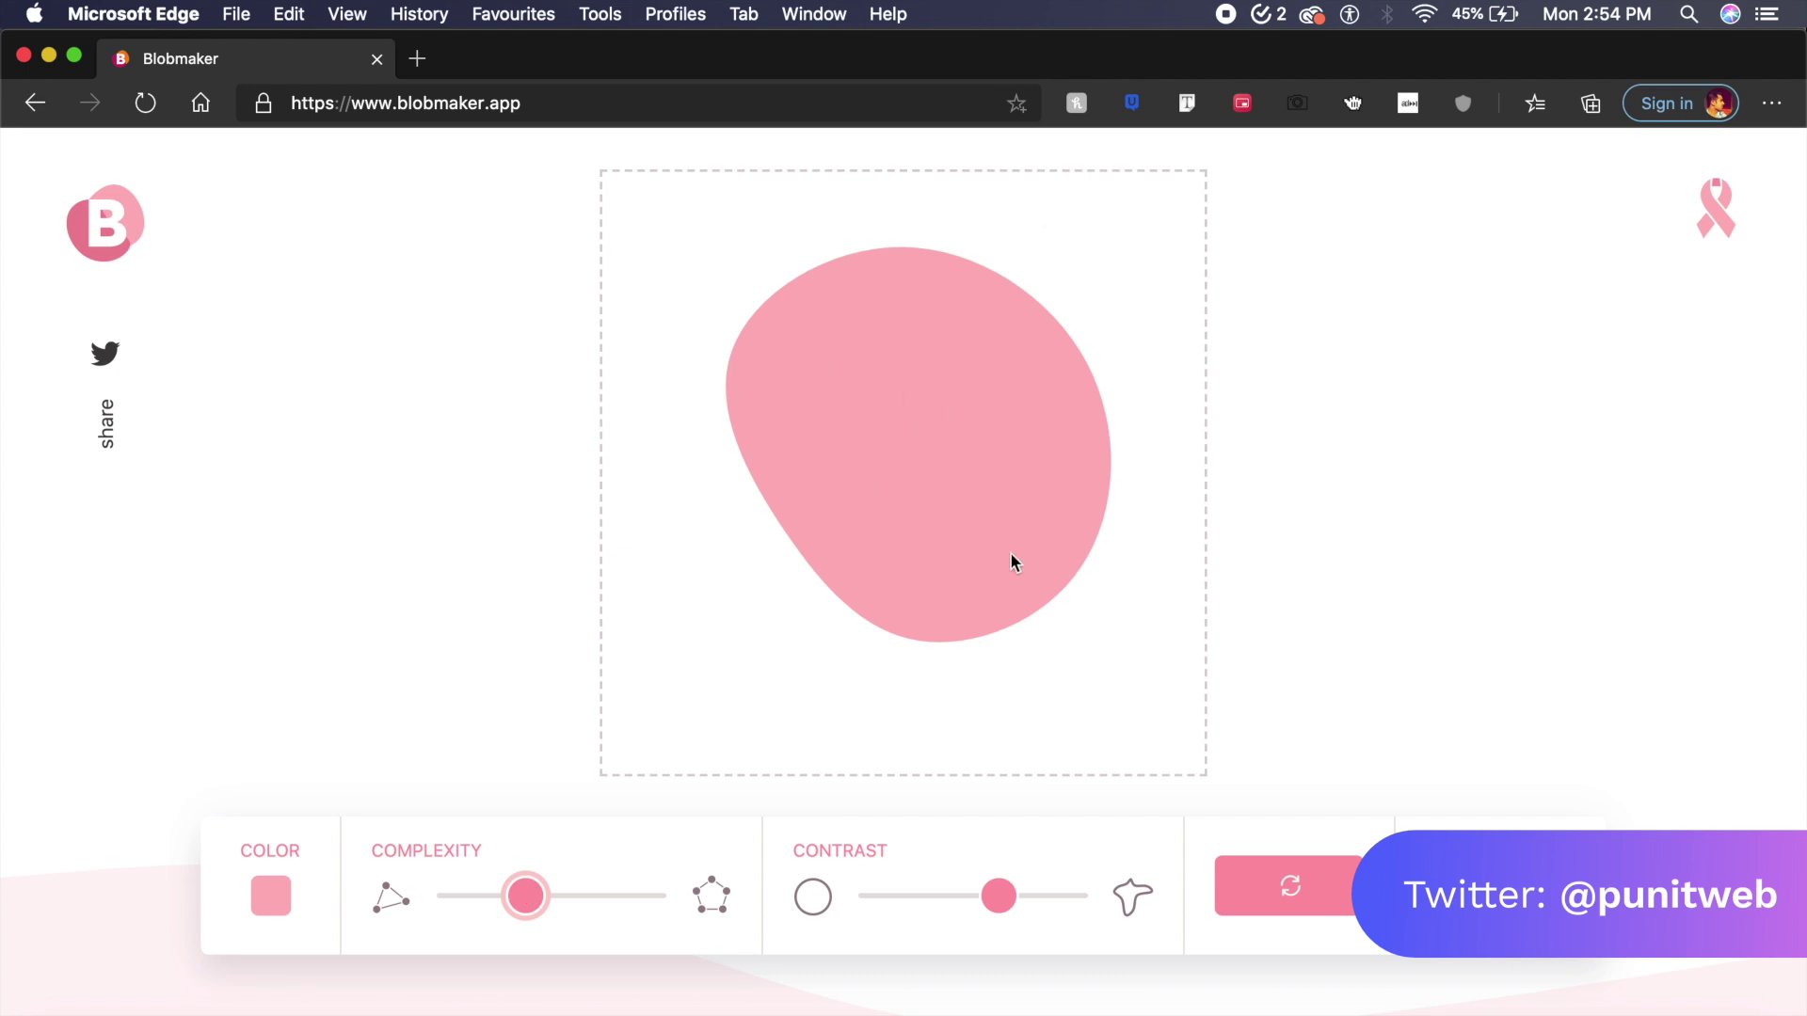
click(1525, 895)
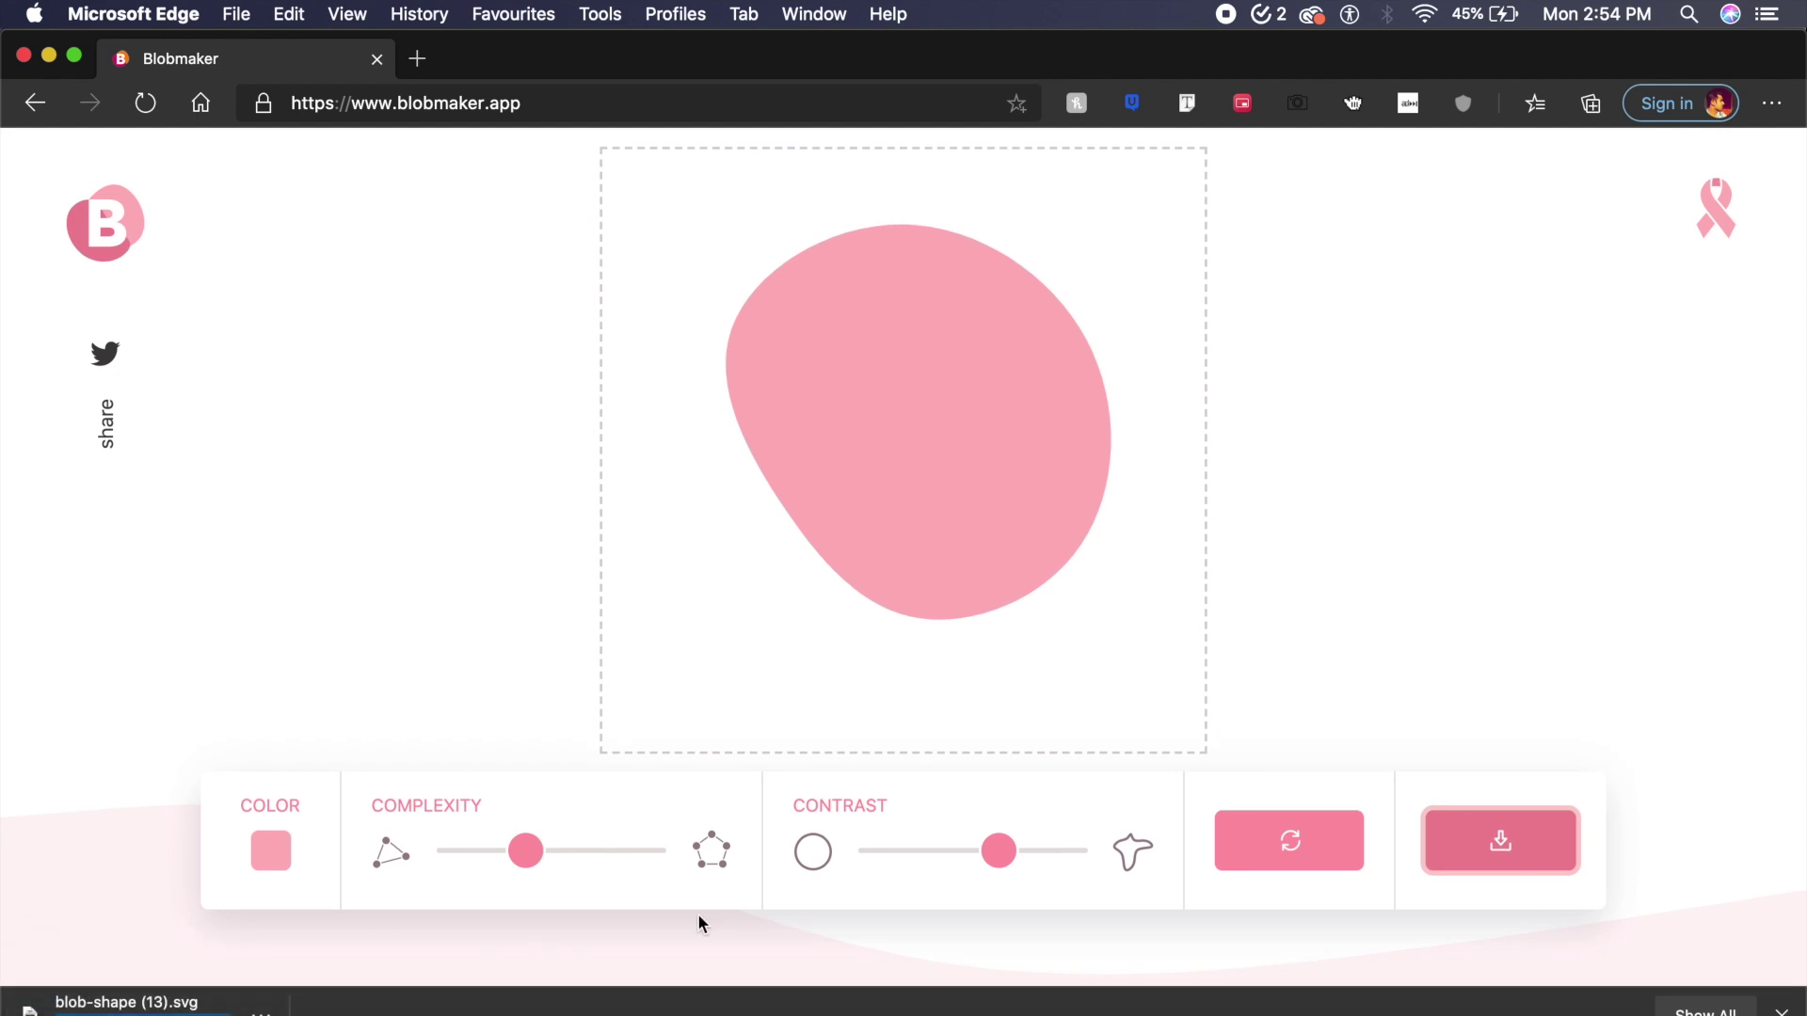
- Drag blob-shape (13).svg from Downloads onto the artboard and select it
click(723, 1003)
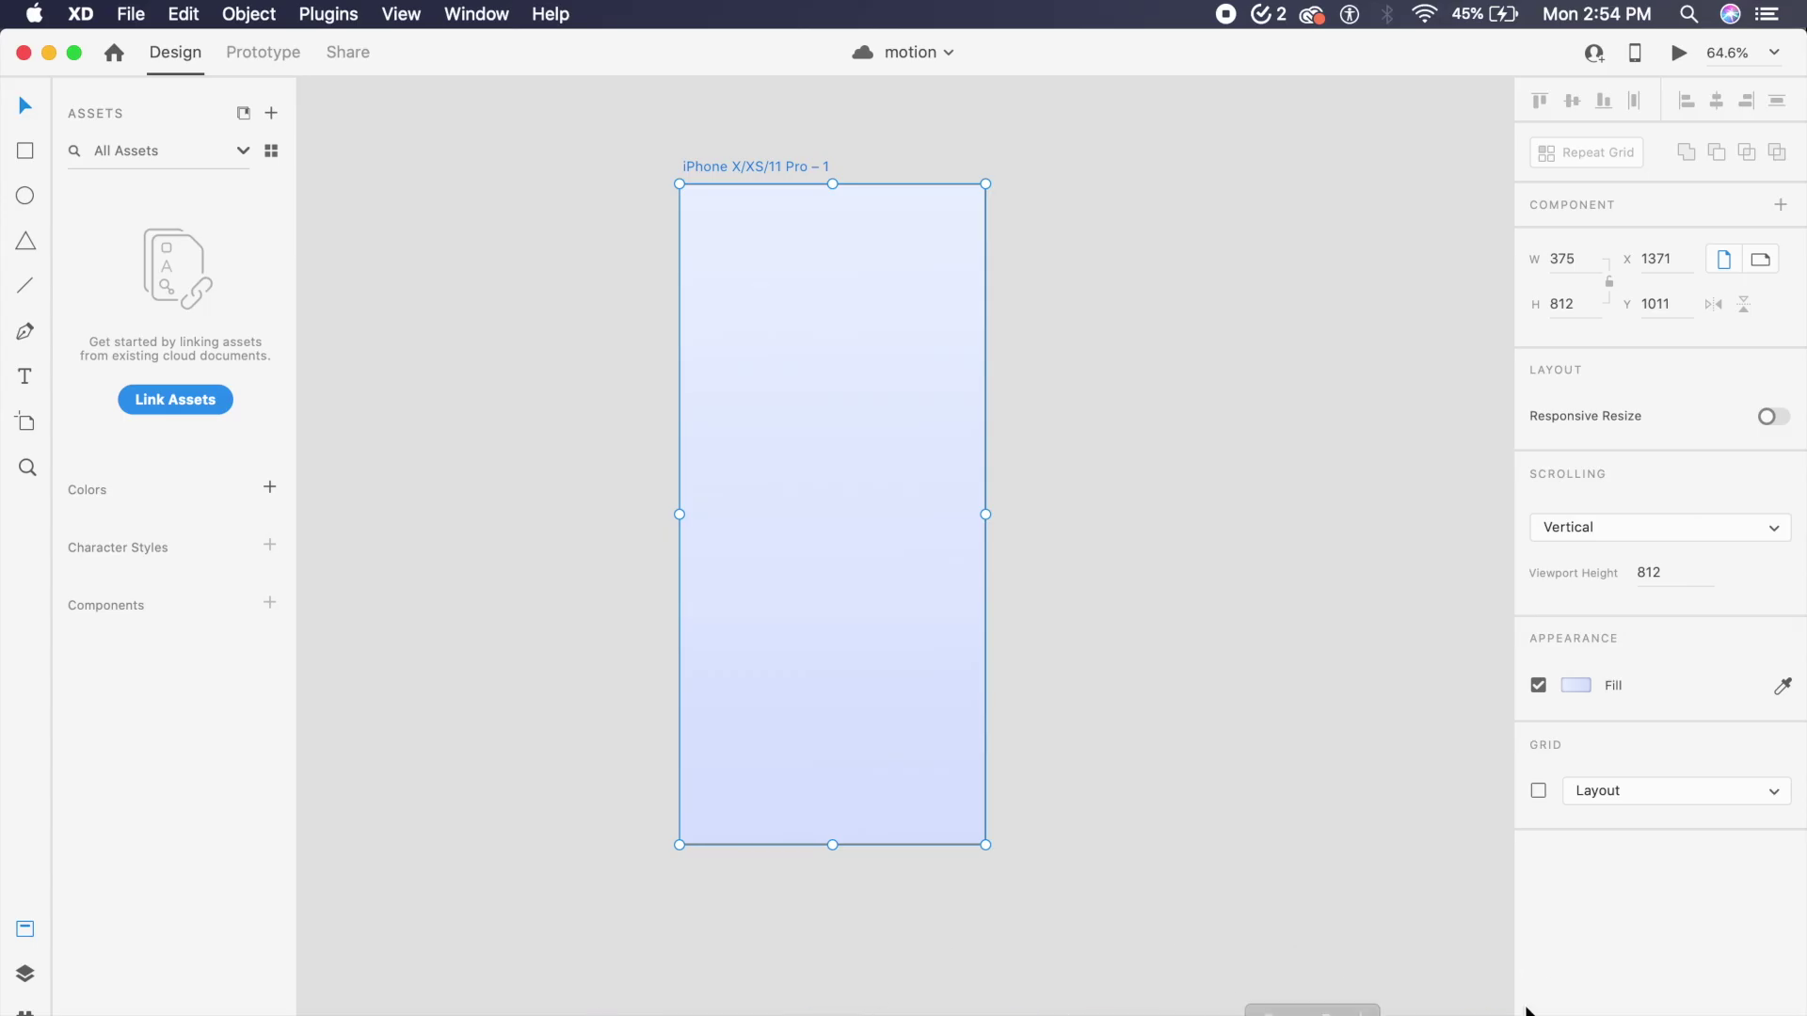
click(1530, 1003)
drag(1573, 935, 860, 467)
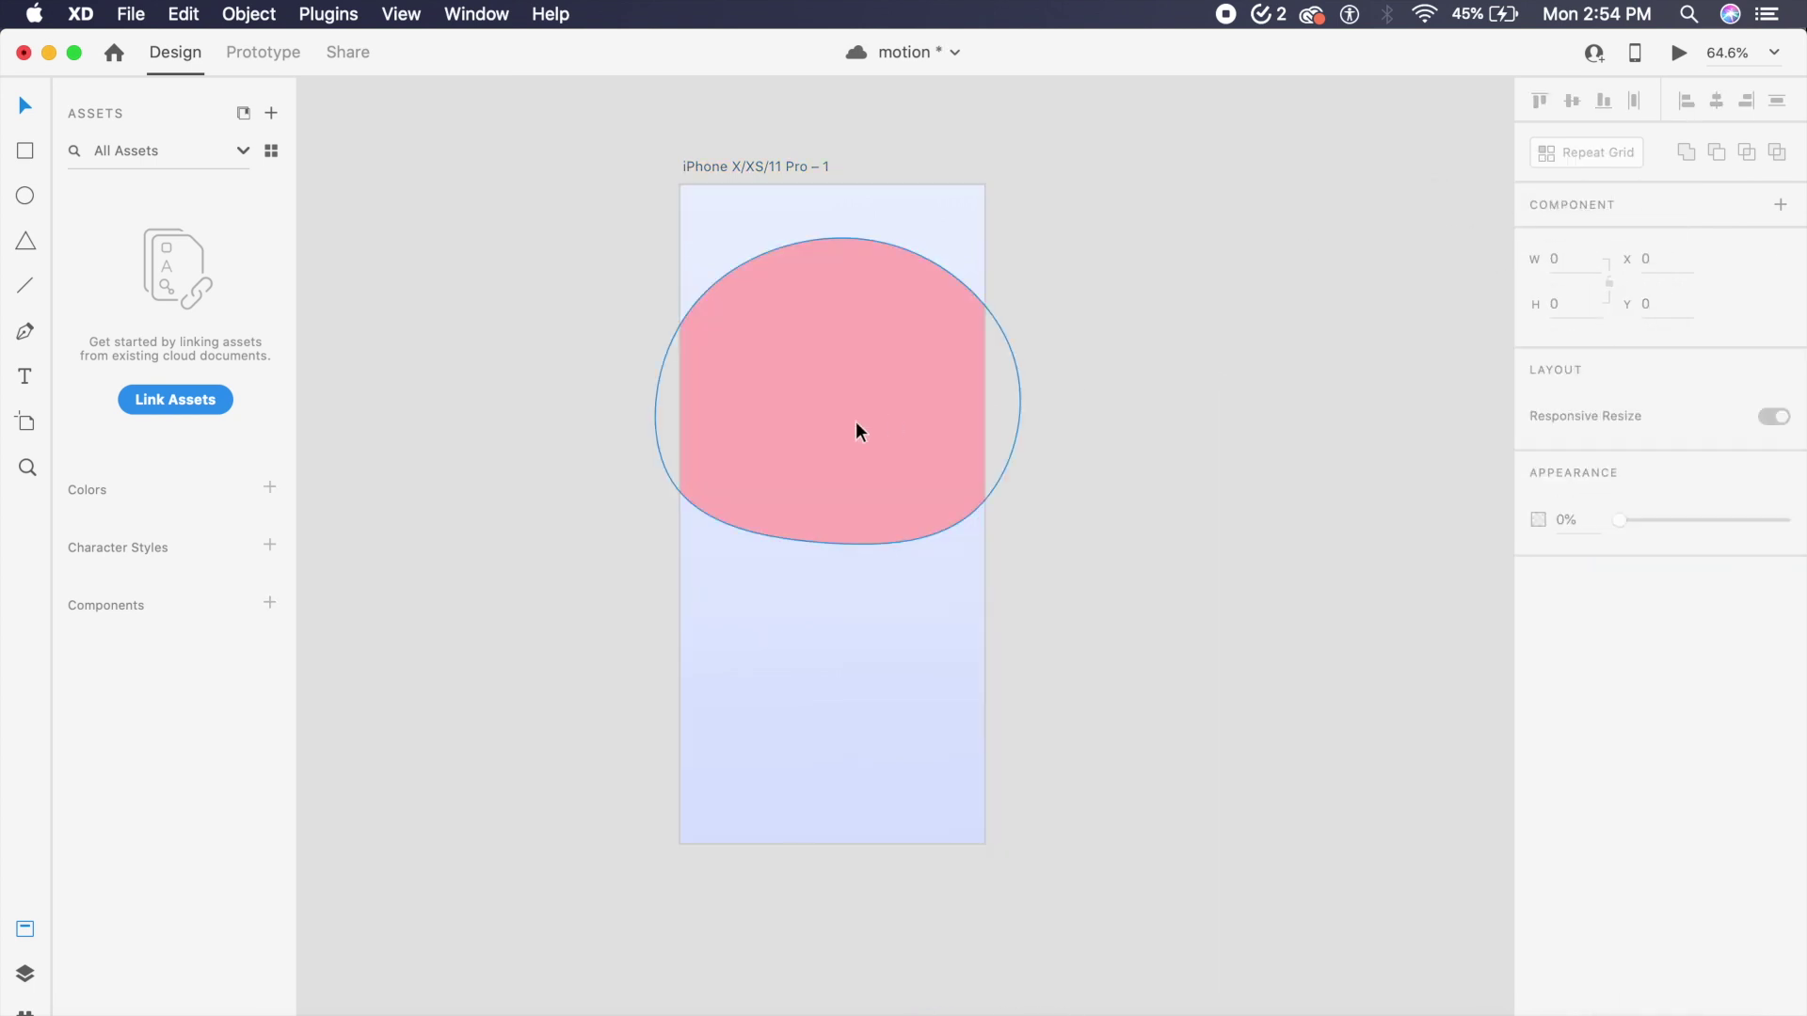
click(856, 429)
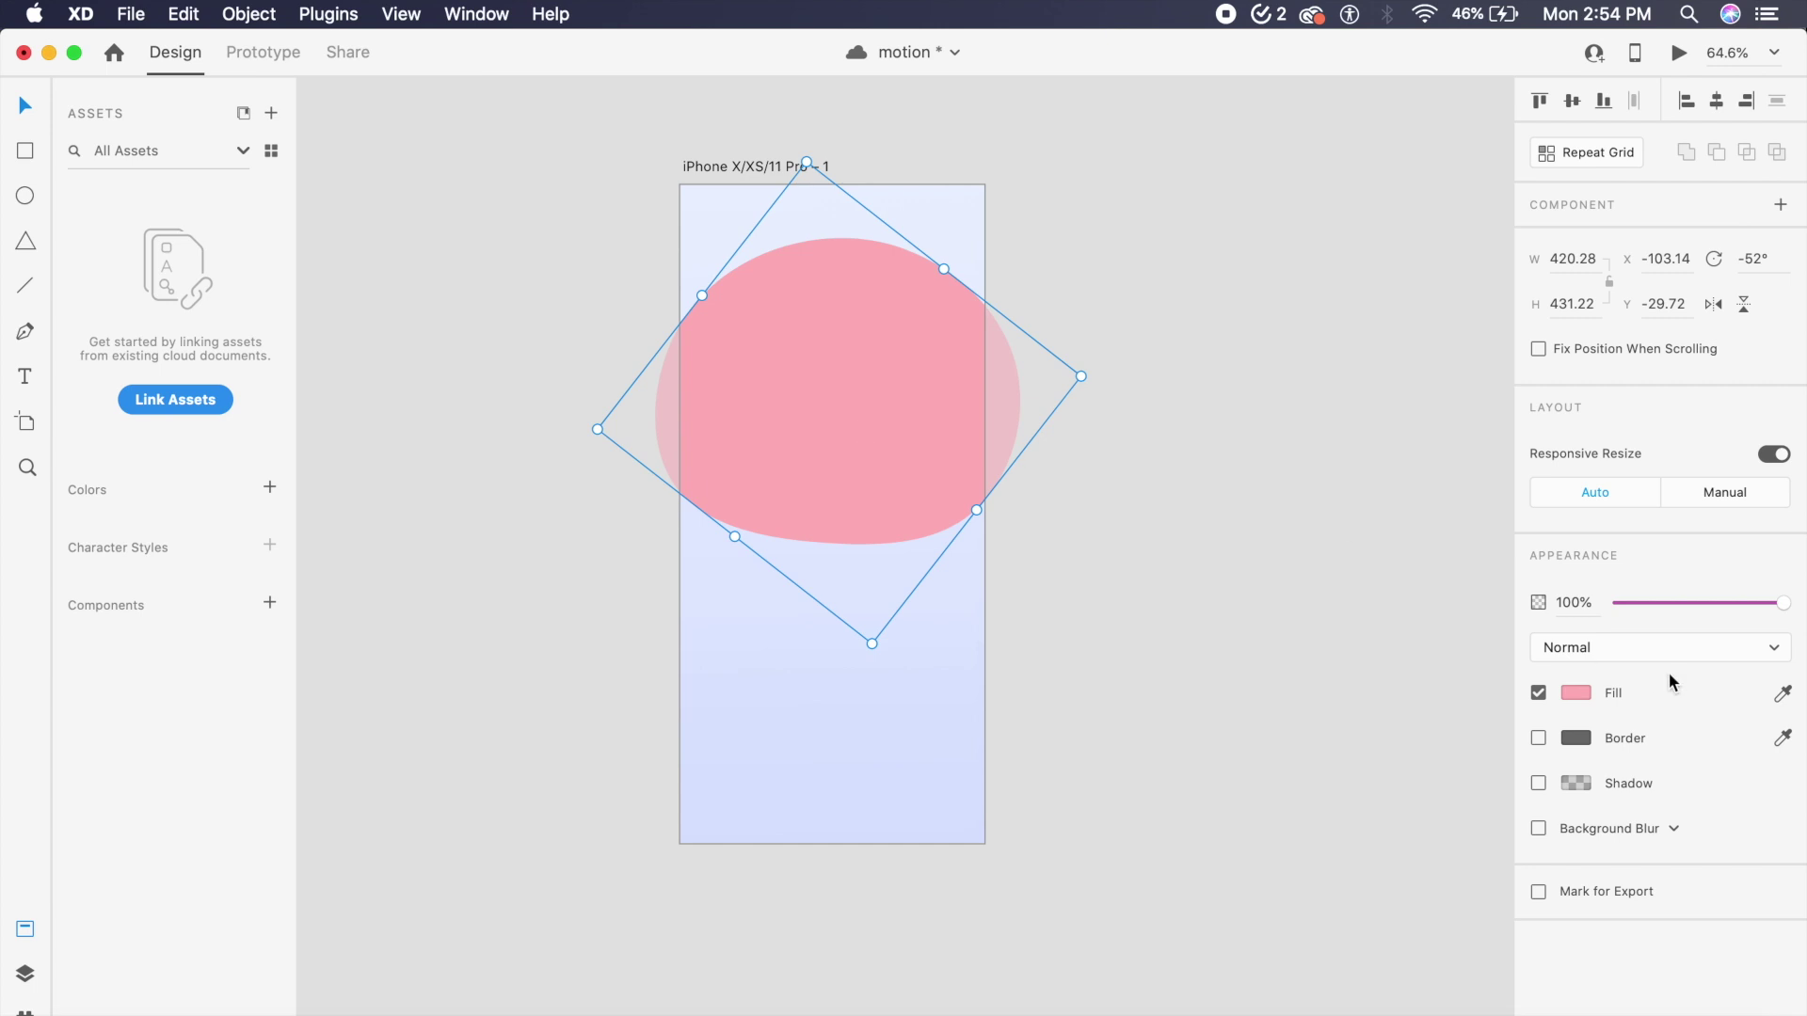
- Fill the blob with white #FFFFFF and set its opacity to 45%
click(1577, 698)
drag(1412, 657, 1210, 512)
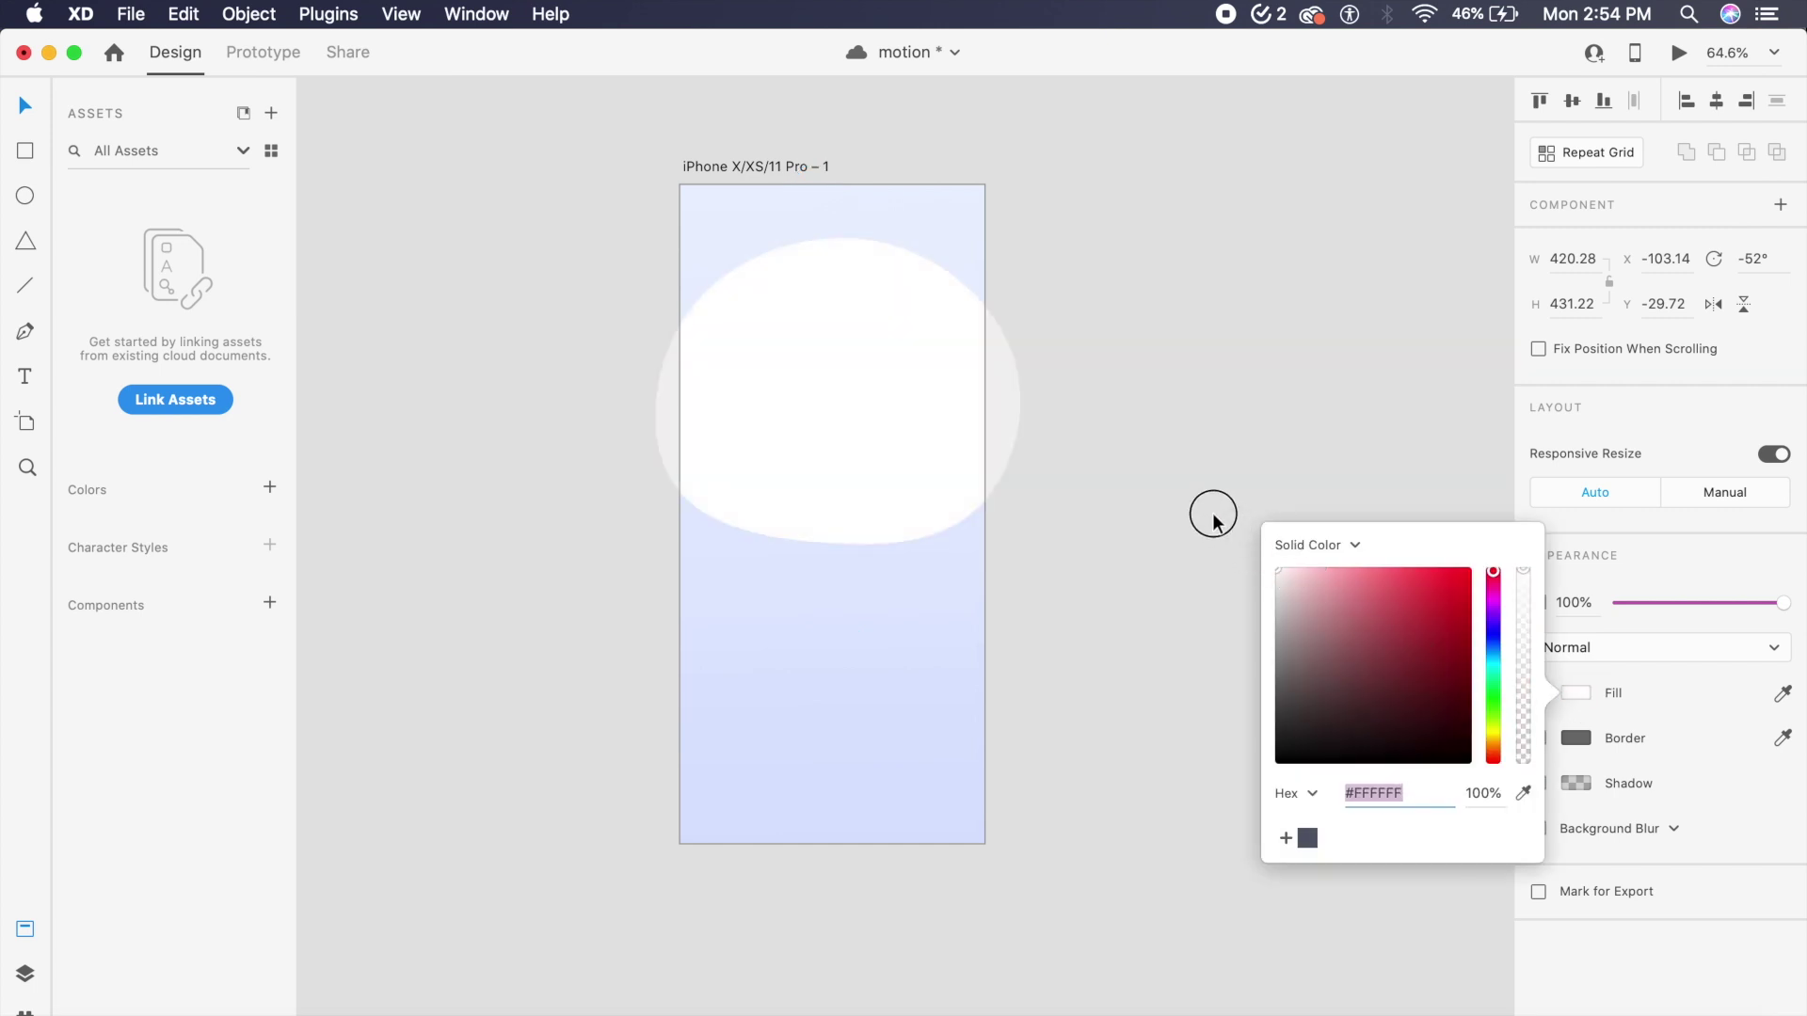
click(1587, 604)
double_click(1588, 610)
text(5)
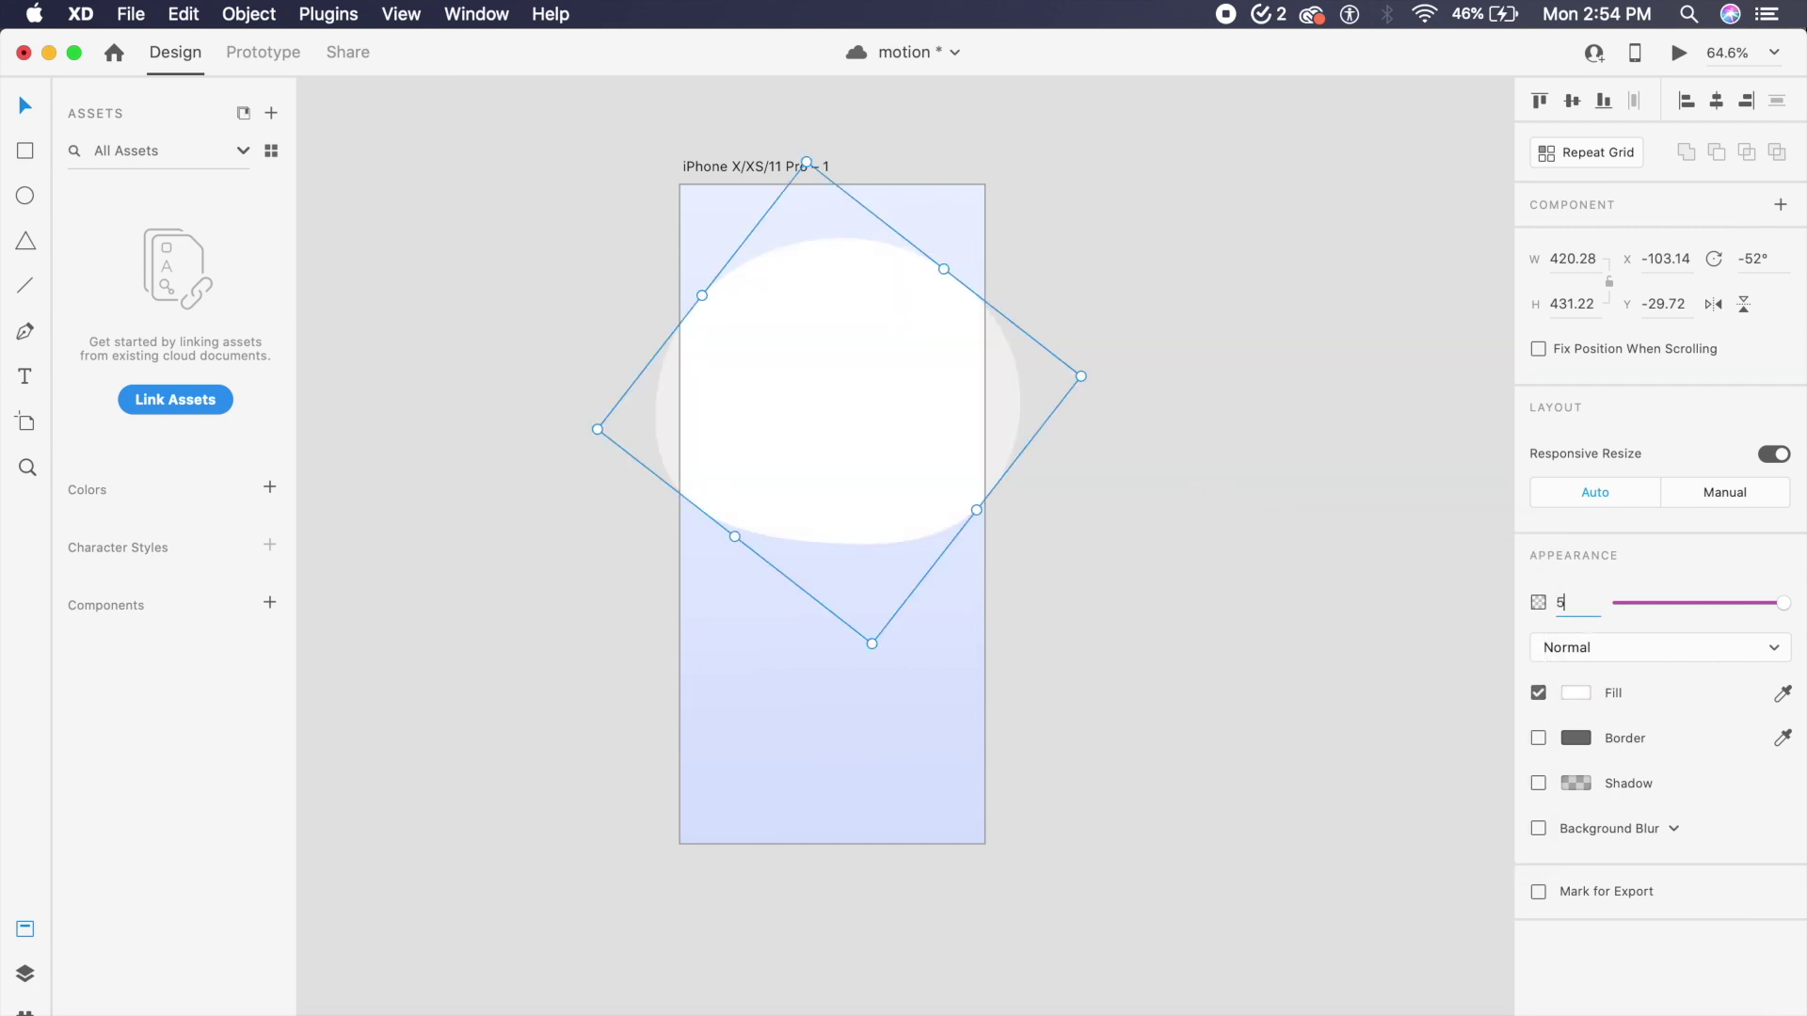
text(0)
key(Return)
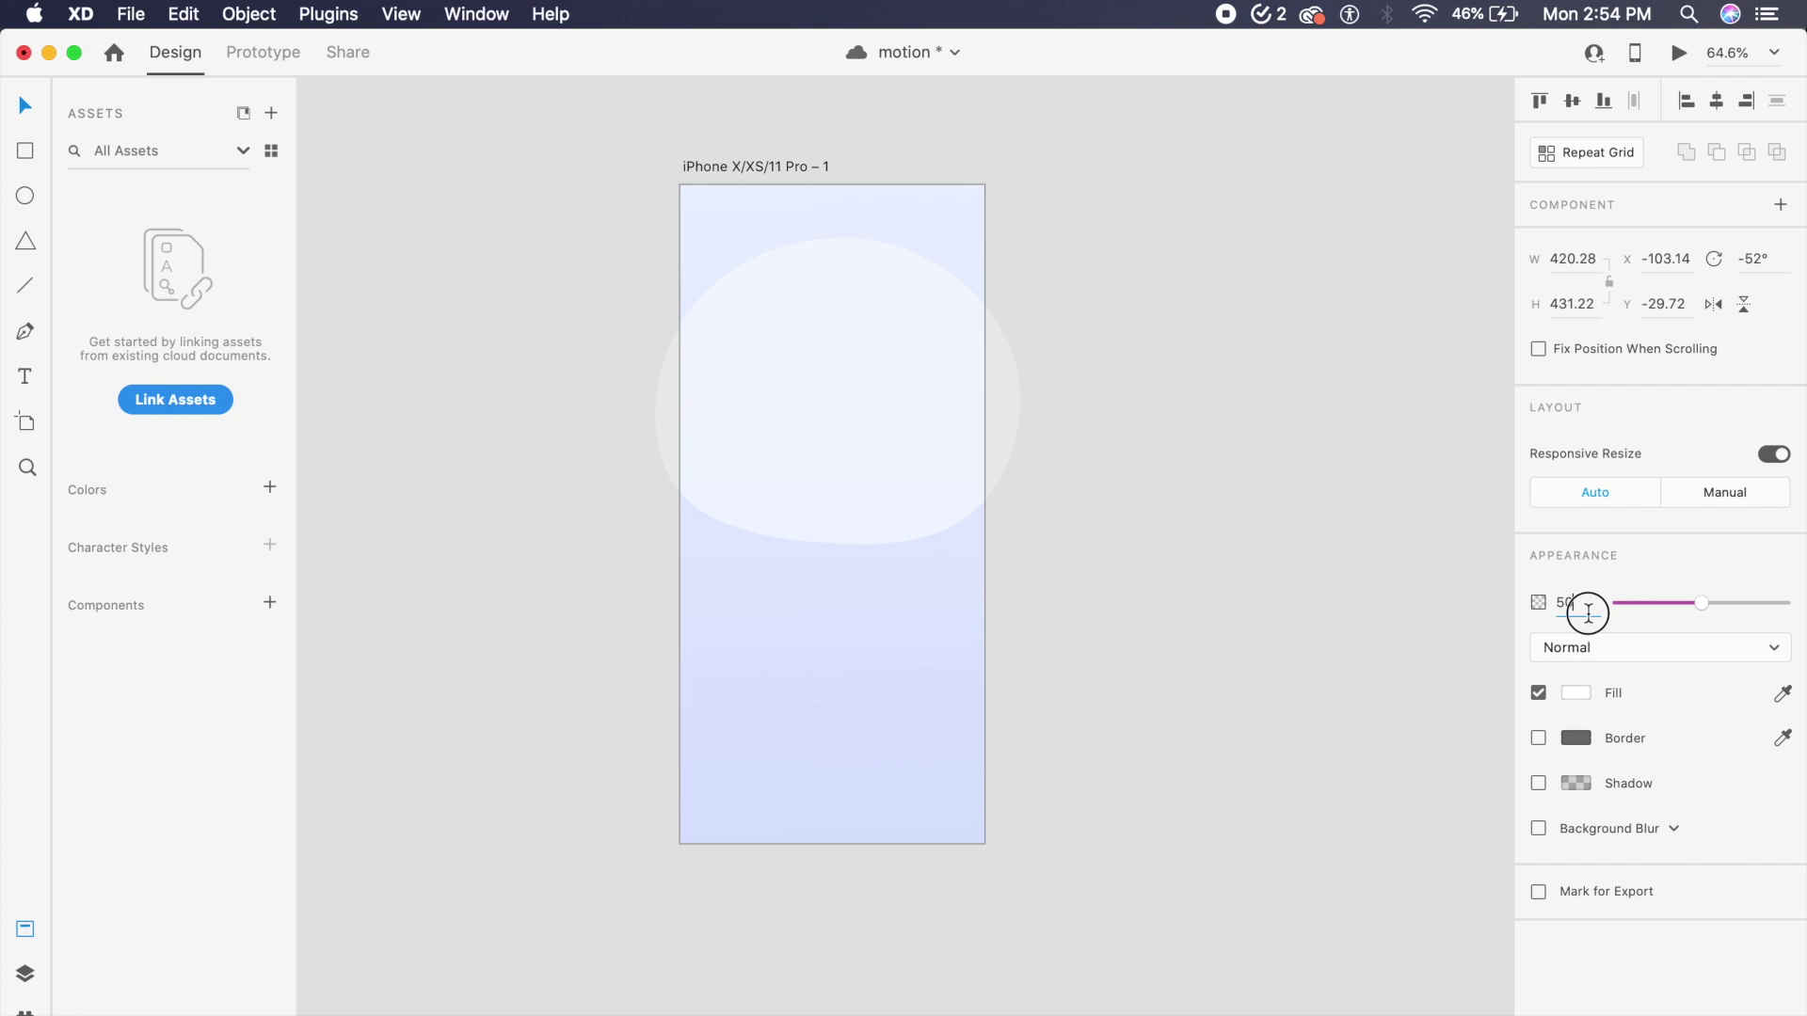
double_click(1589, 610)
text(45)
key(Return)
key(p)
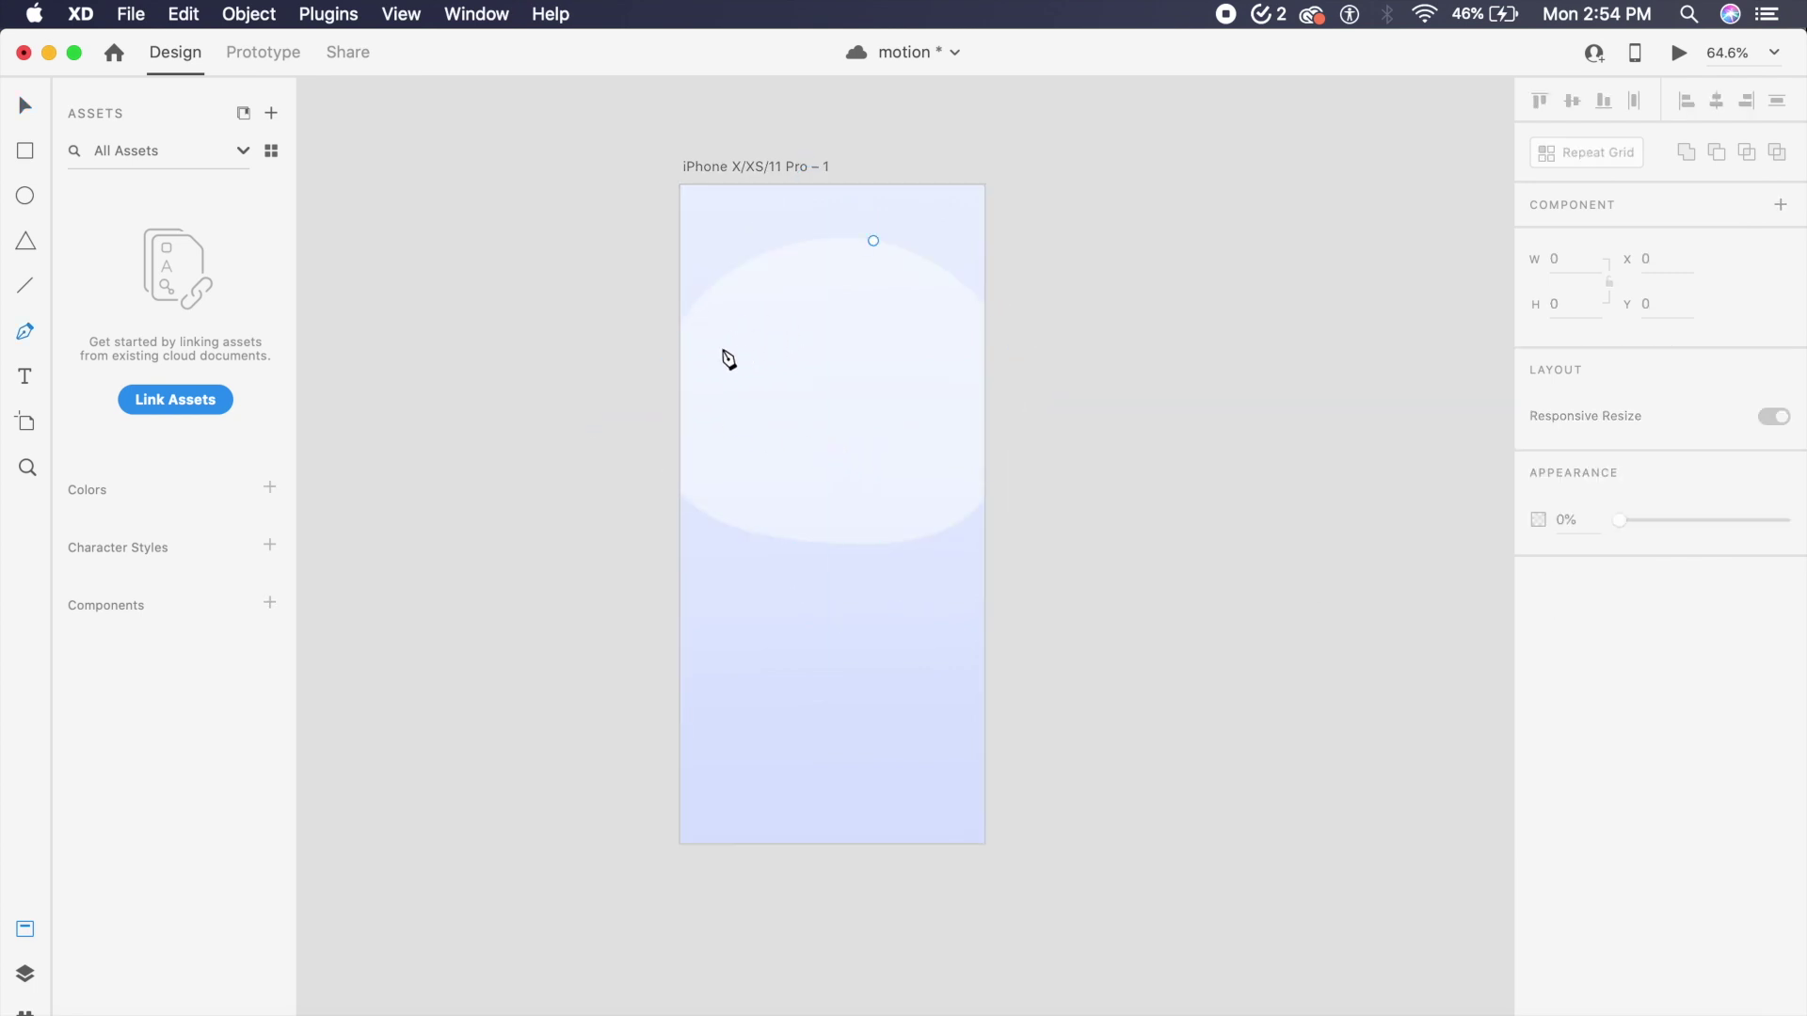
- Draw a three-point pen path across the artboard top and smooth its peak into a rounded arc
click(680, 323)
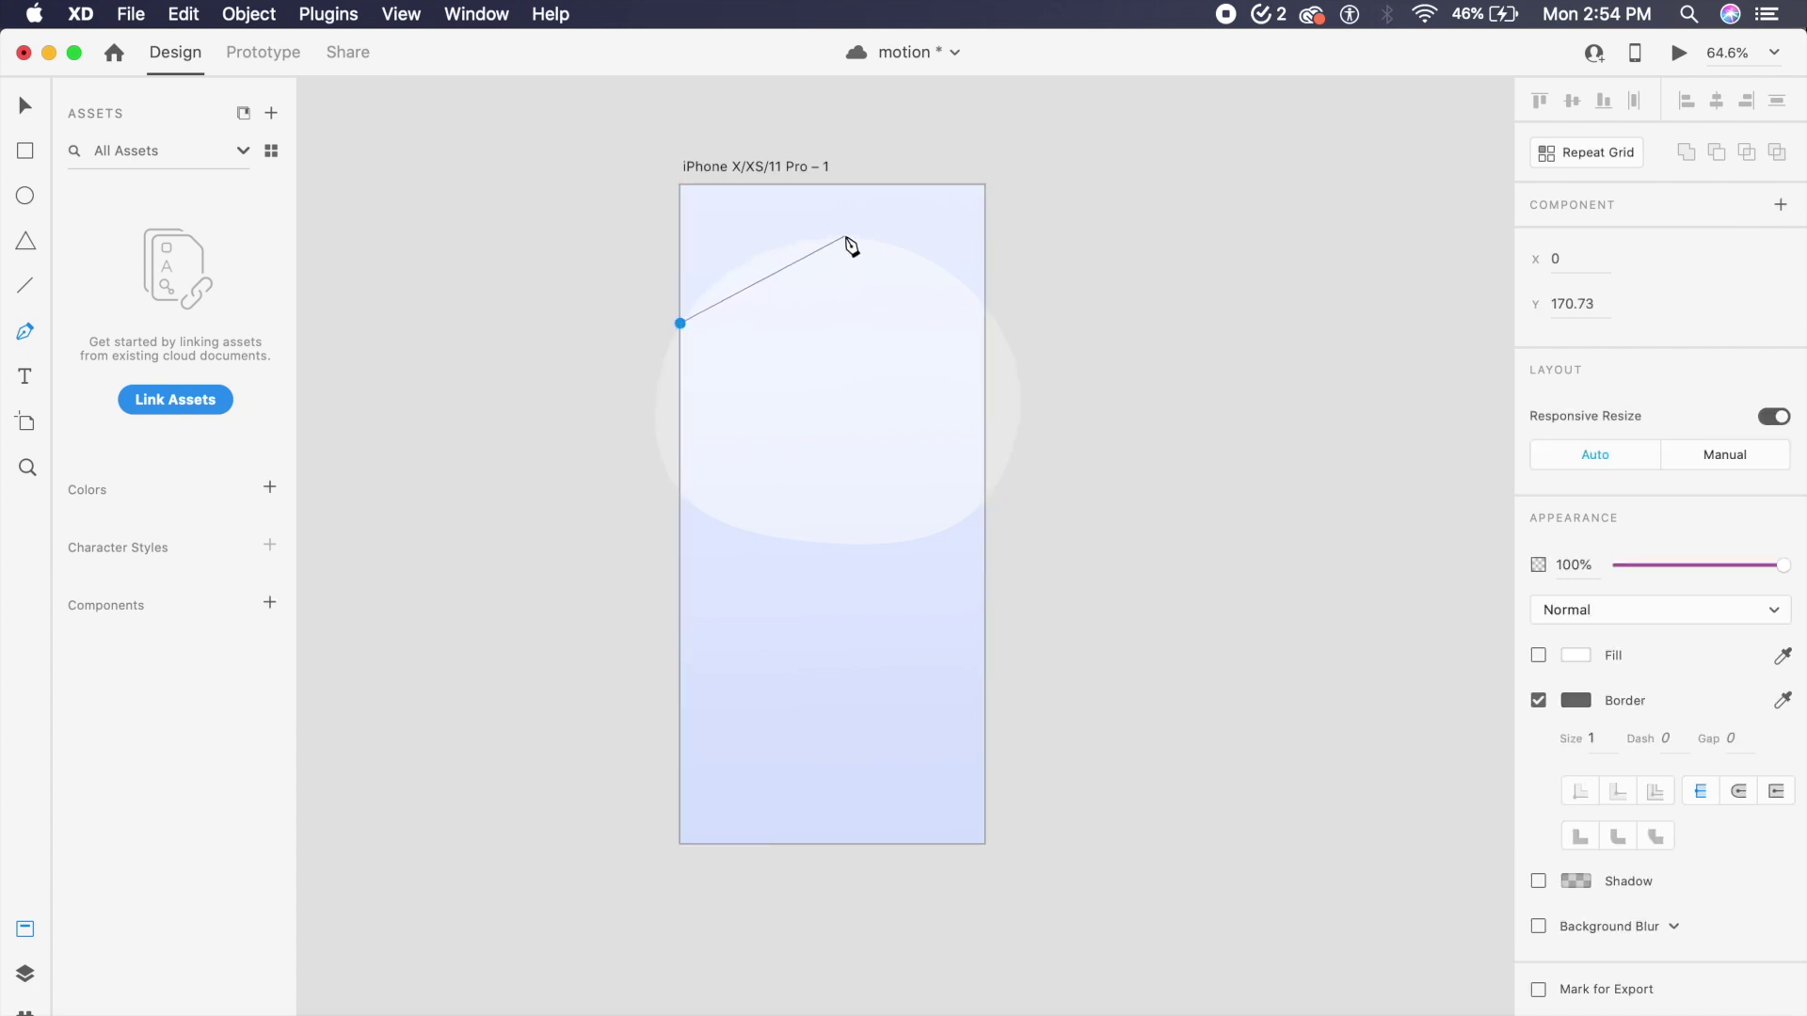
click(845, 236)
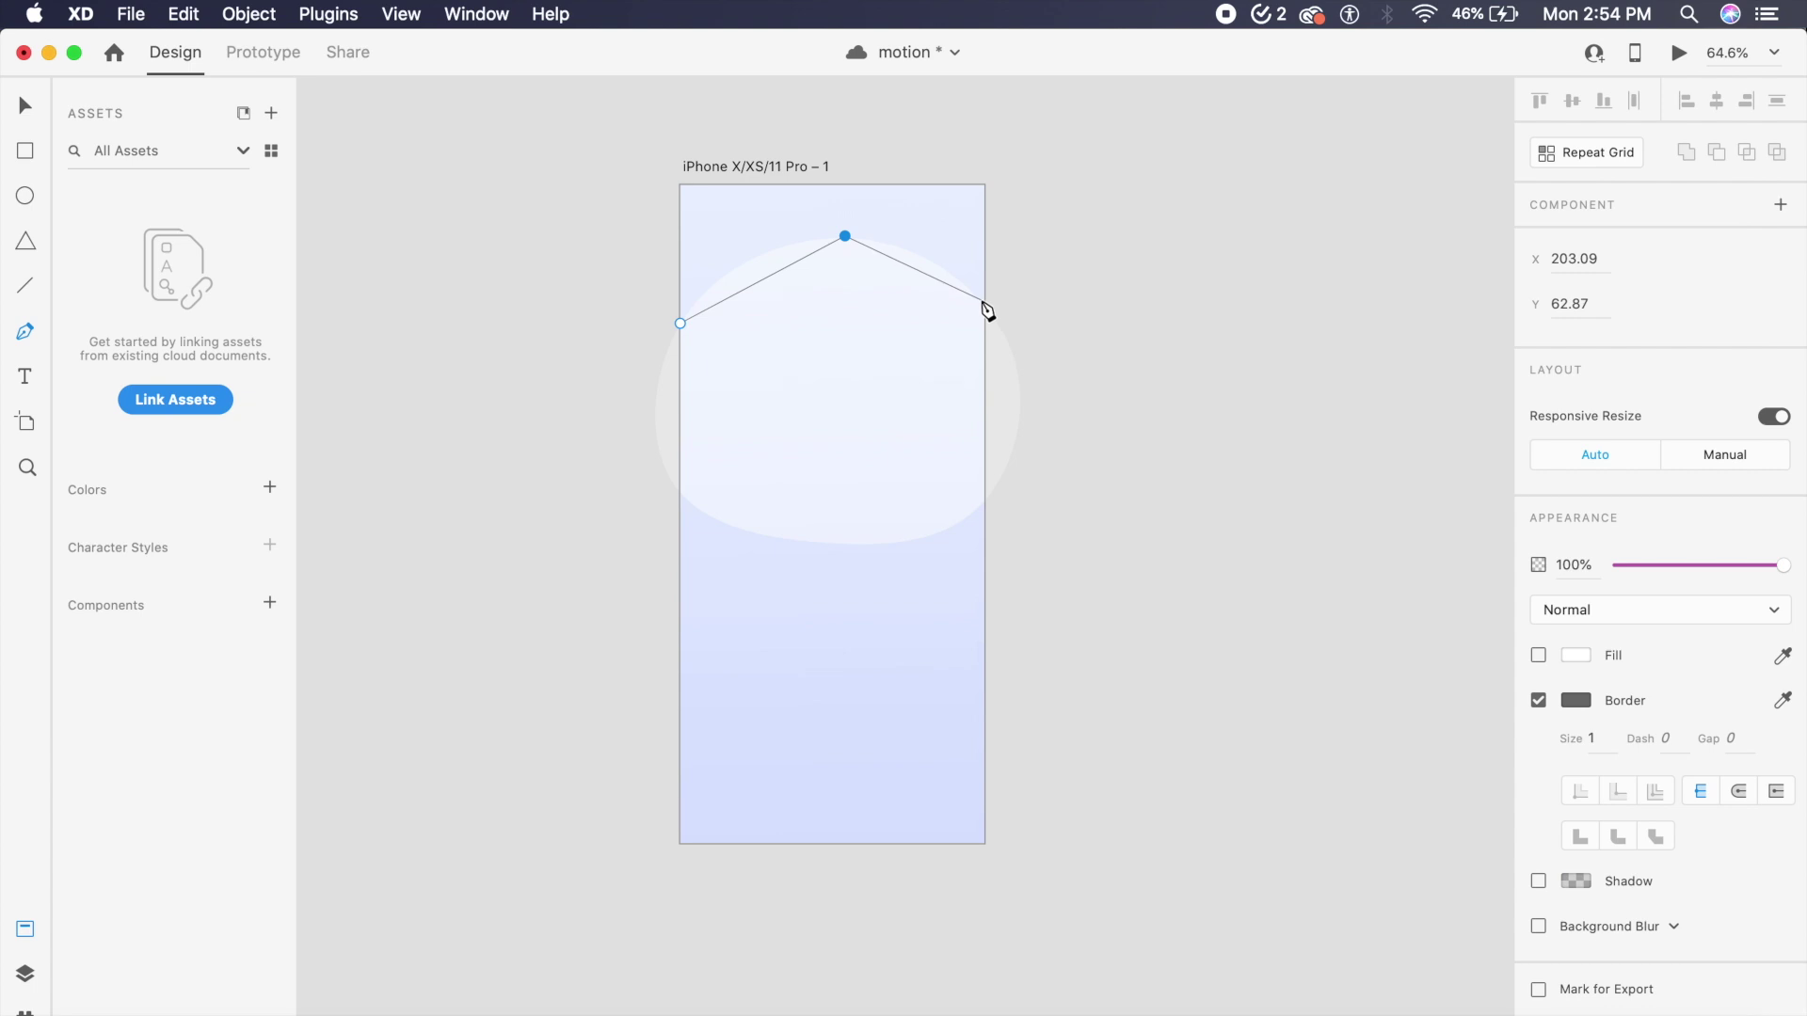
click(983, 299)
key(Escape)
scroll(860, 261, up, 3)
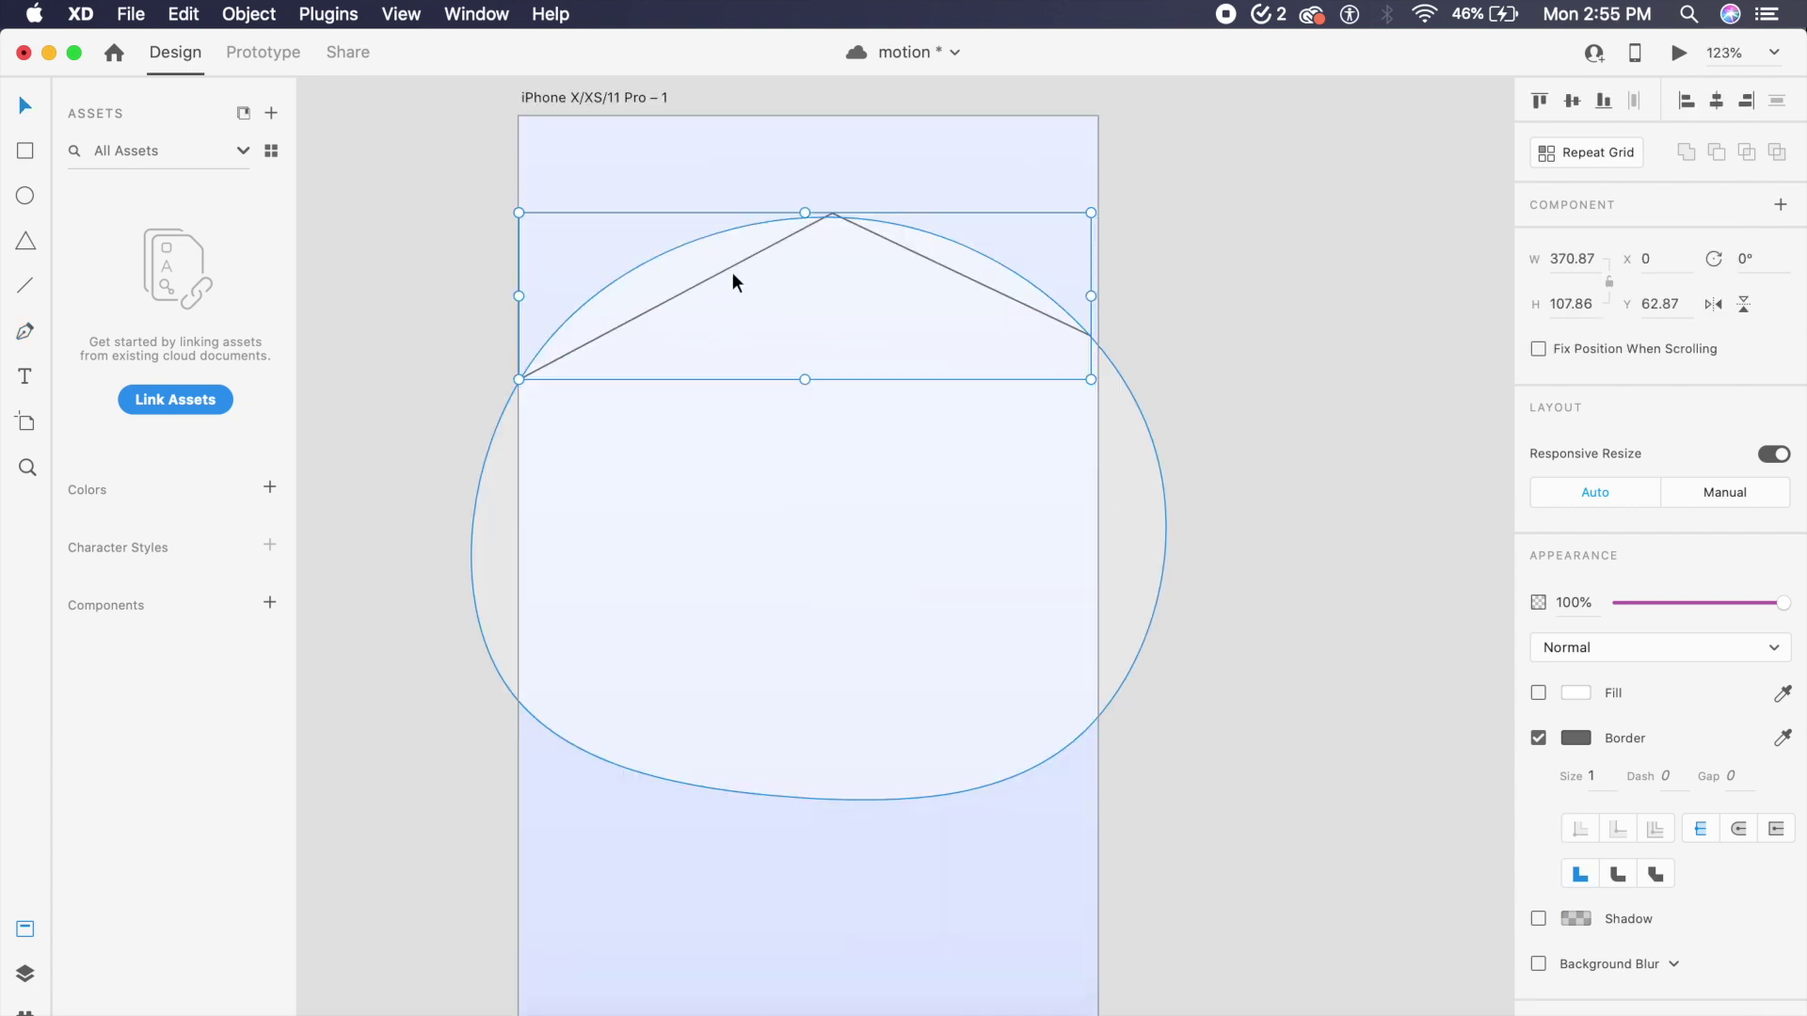
double_click(736, 282)
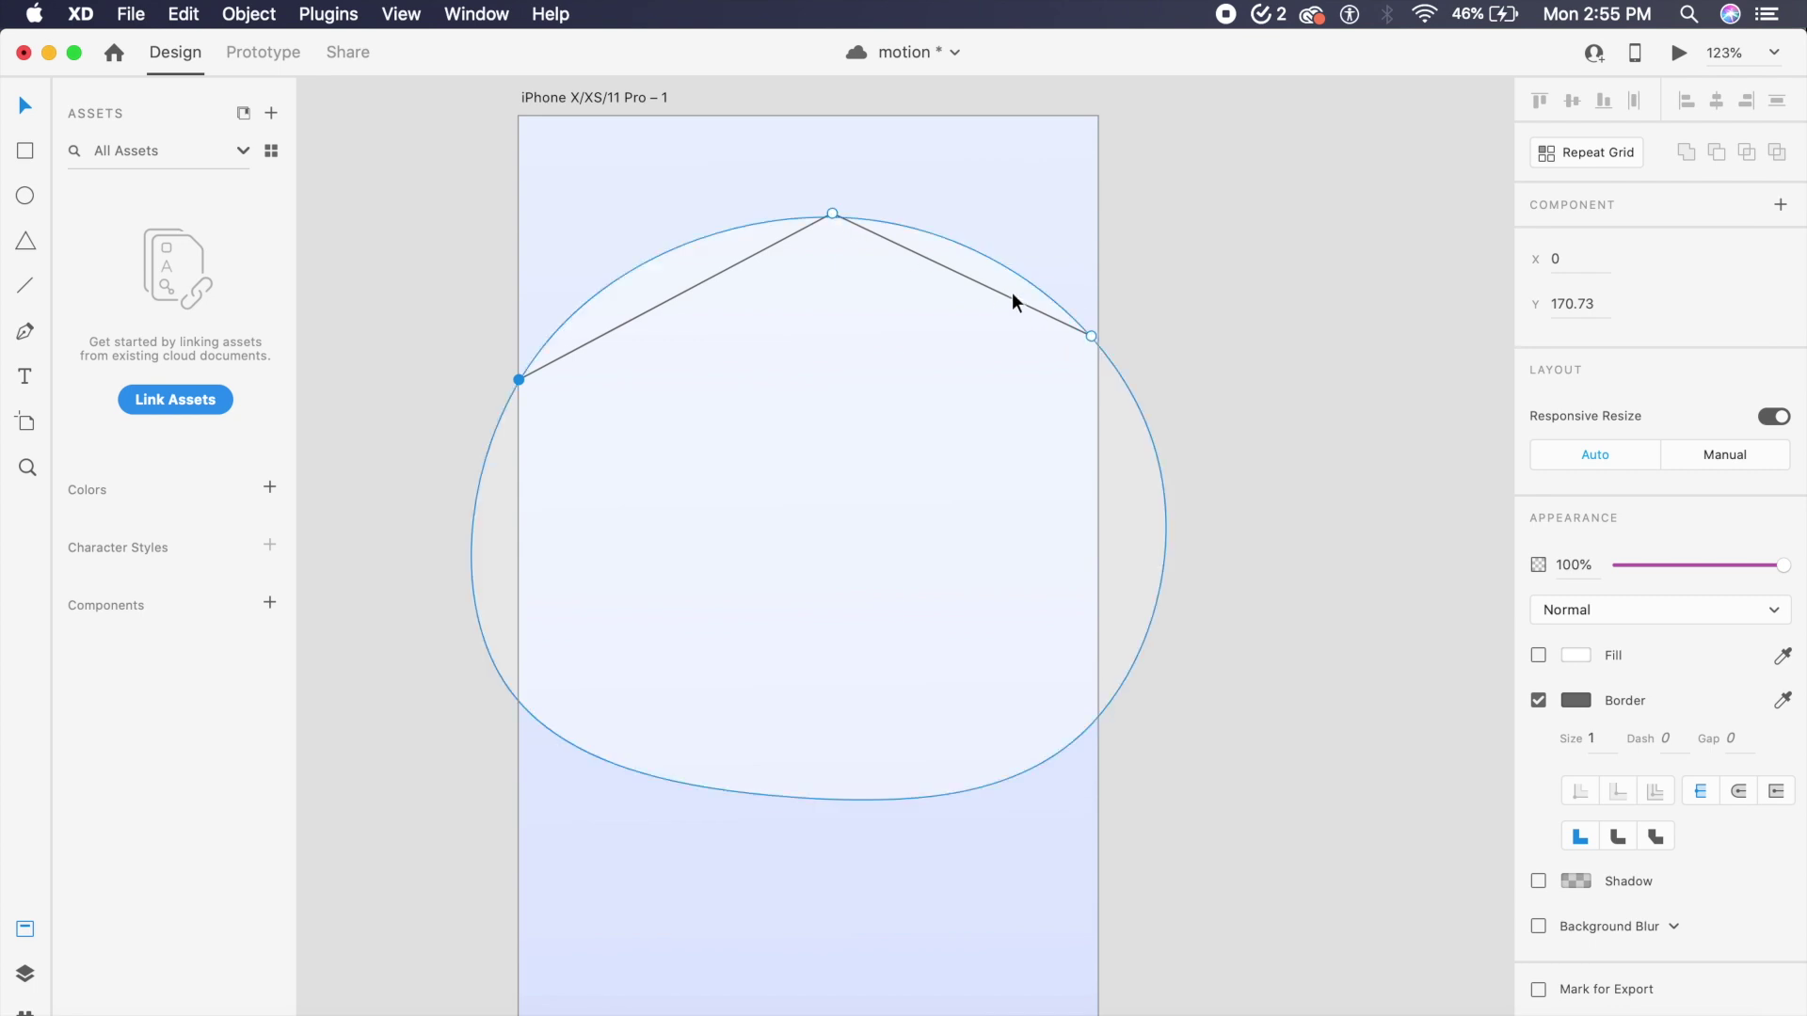
click(858, 227)
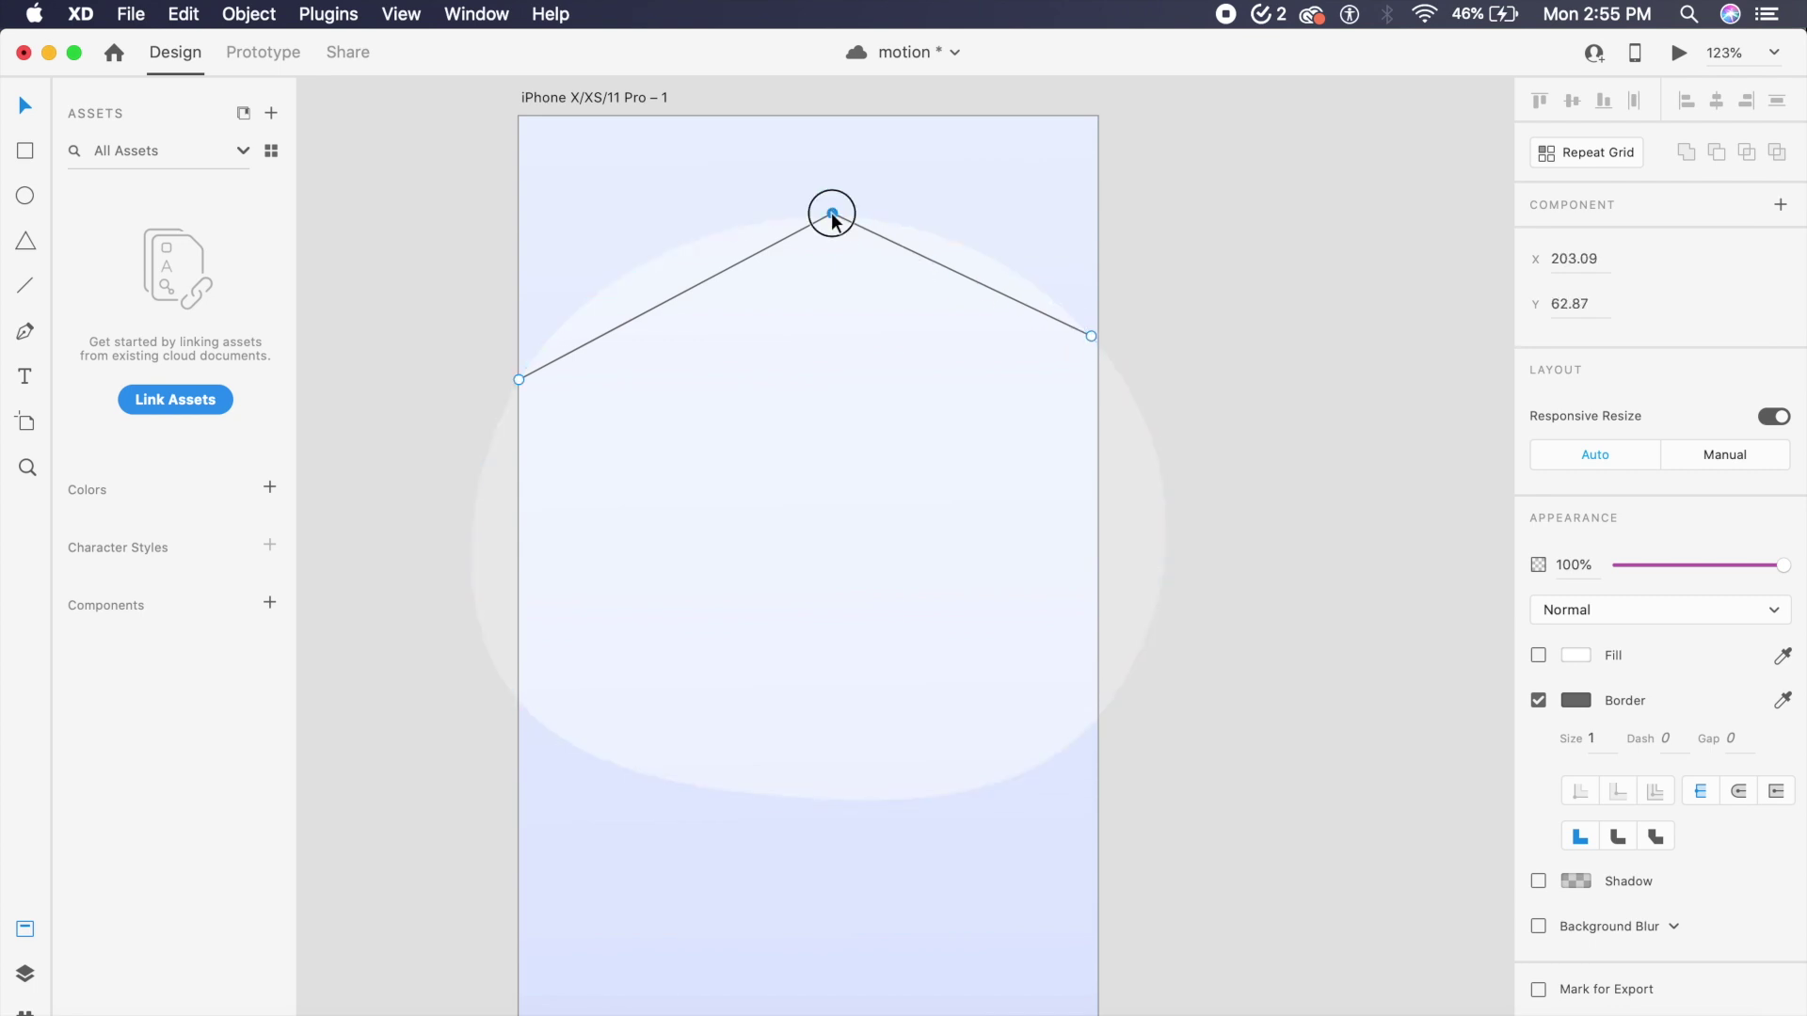
double_click(832, 213)
drag(687, 225, 625, 216)
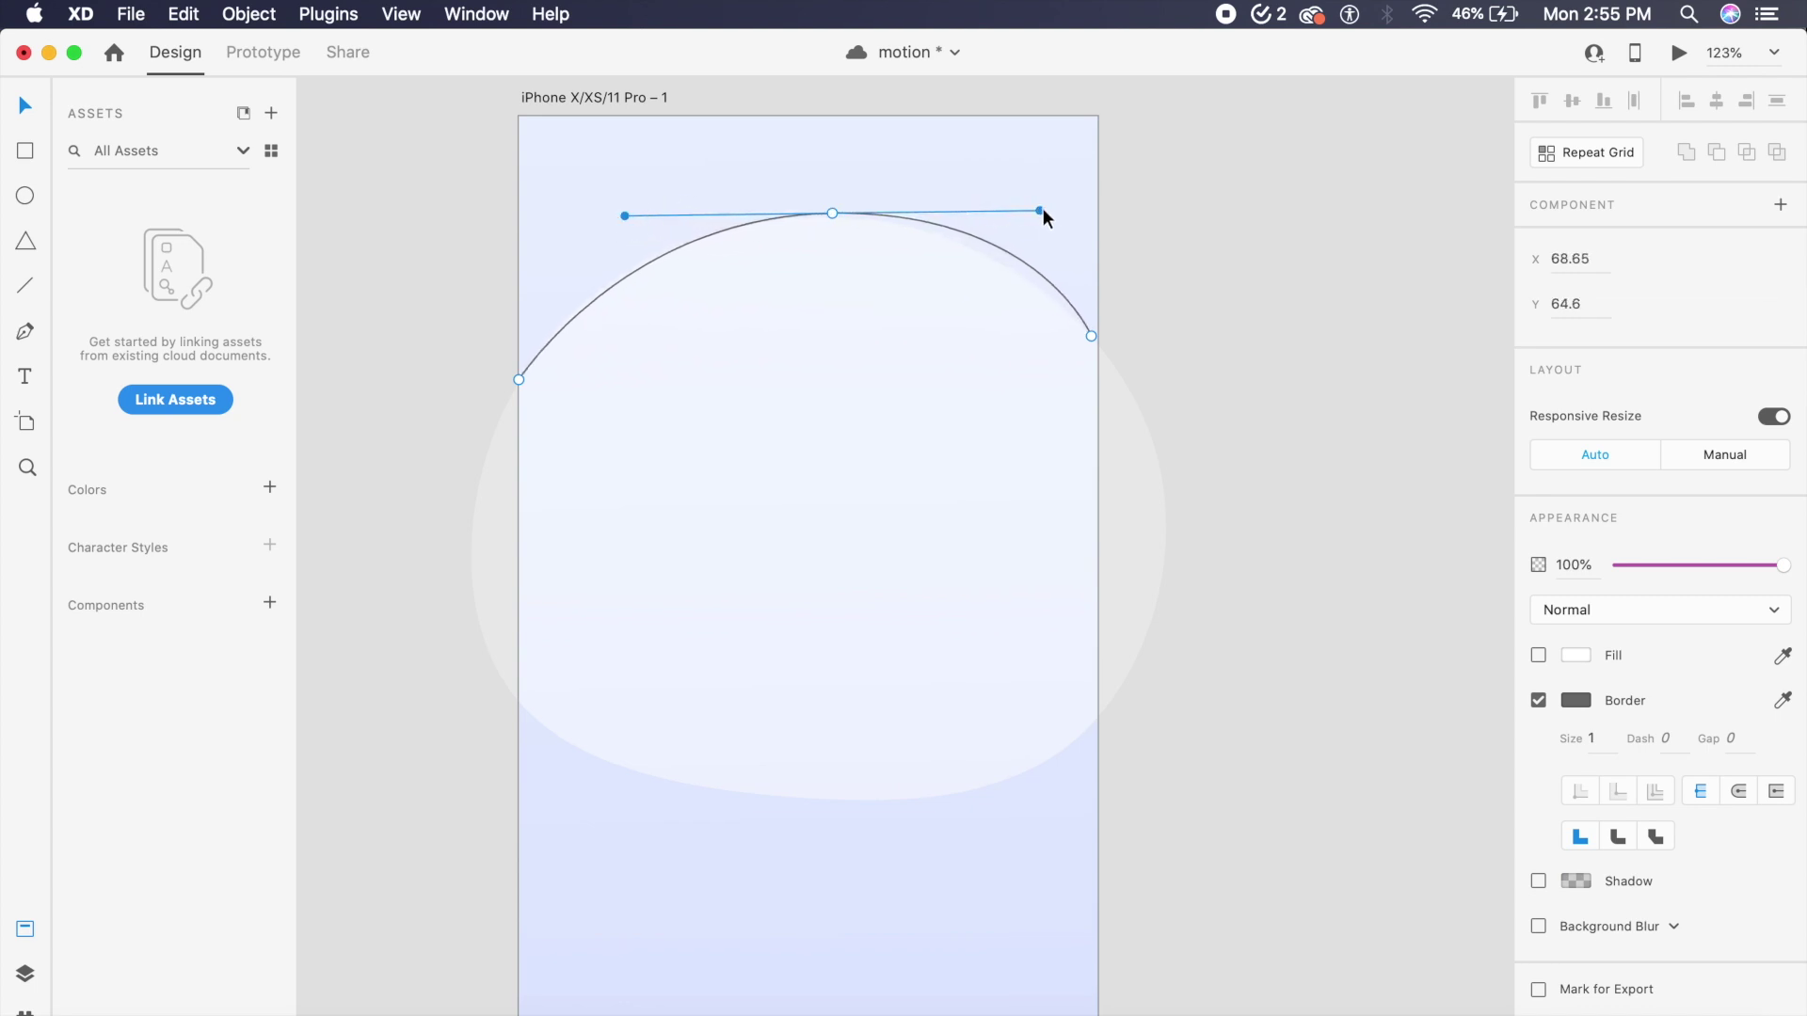
drag(1040, 210, 965, 217)
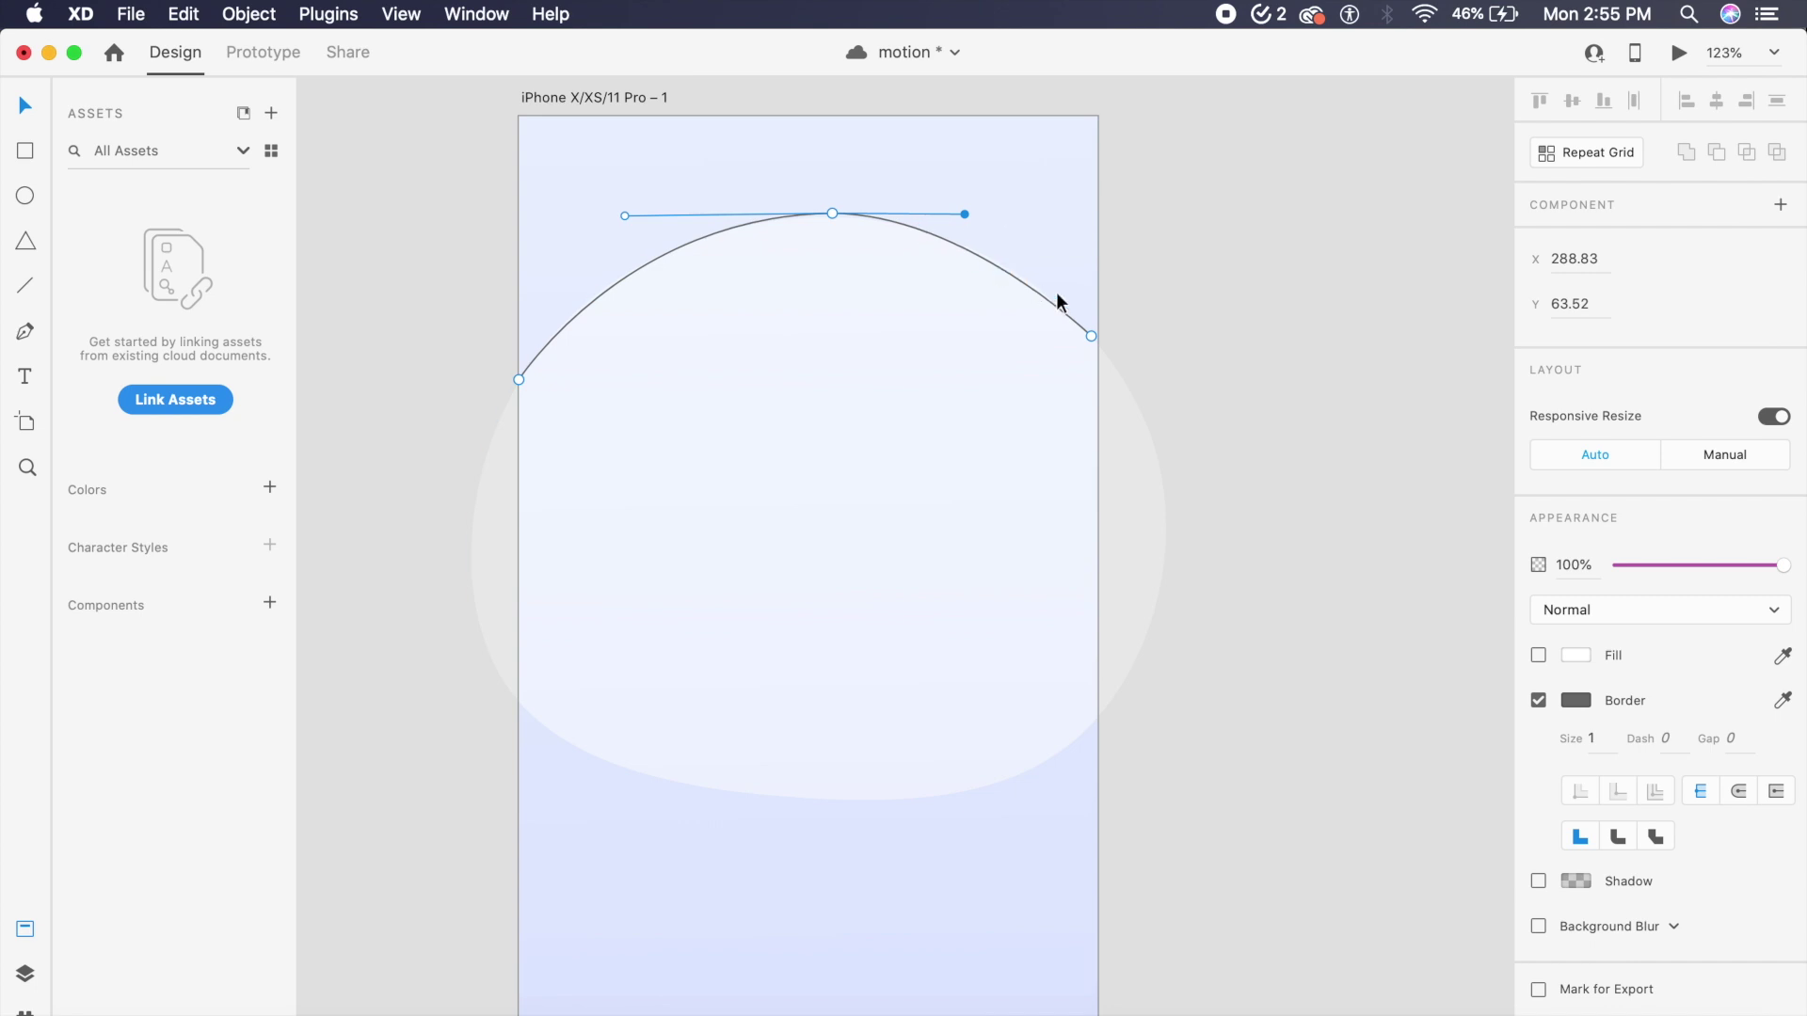
key(Escape)
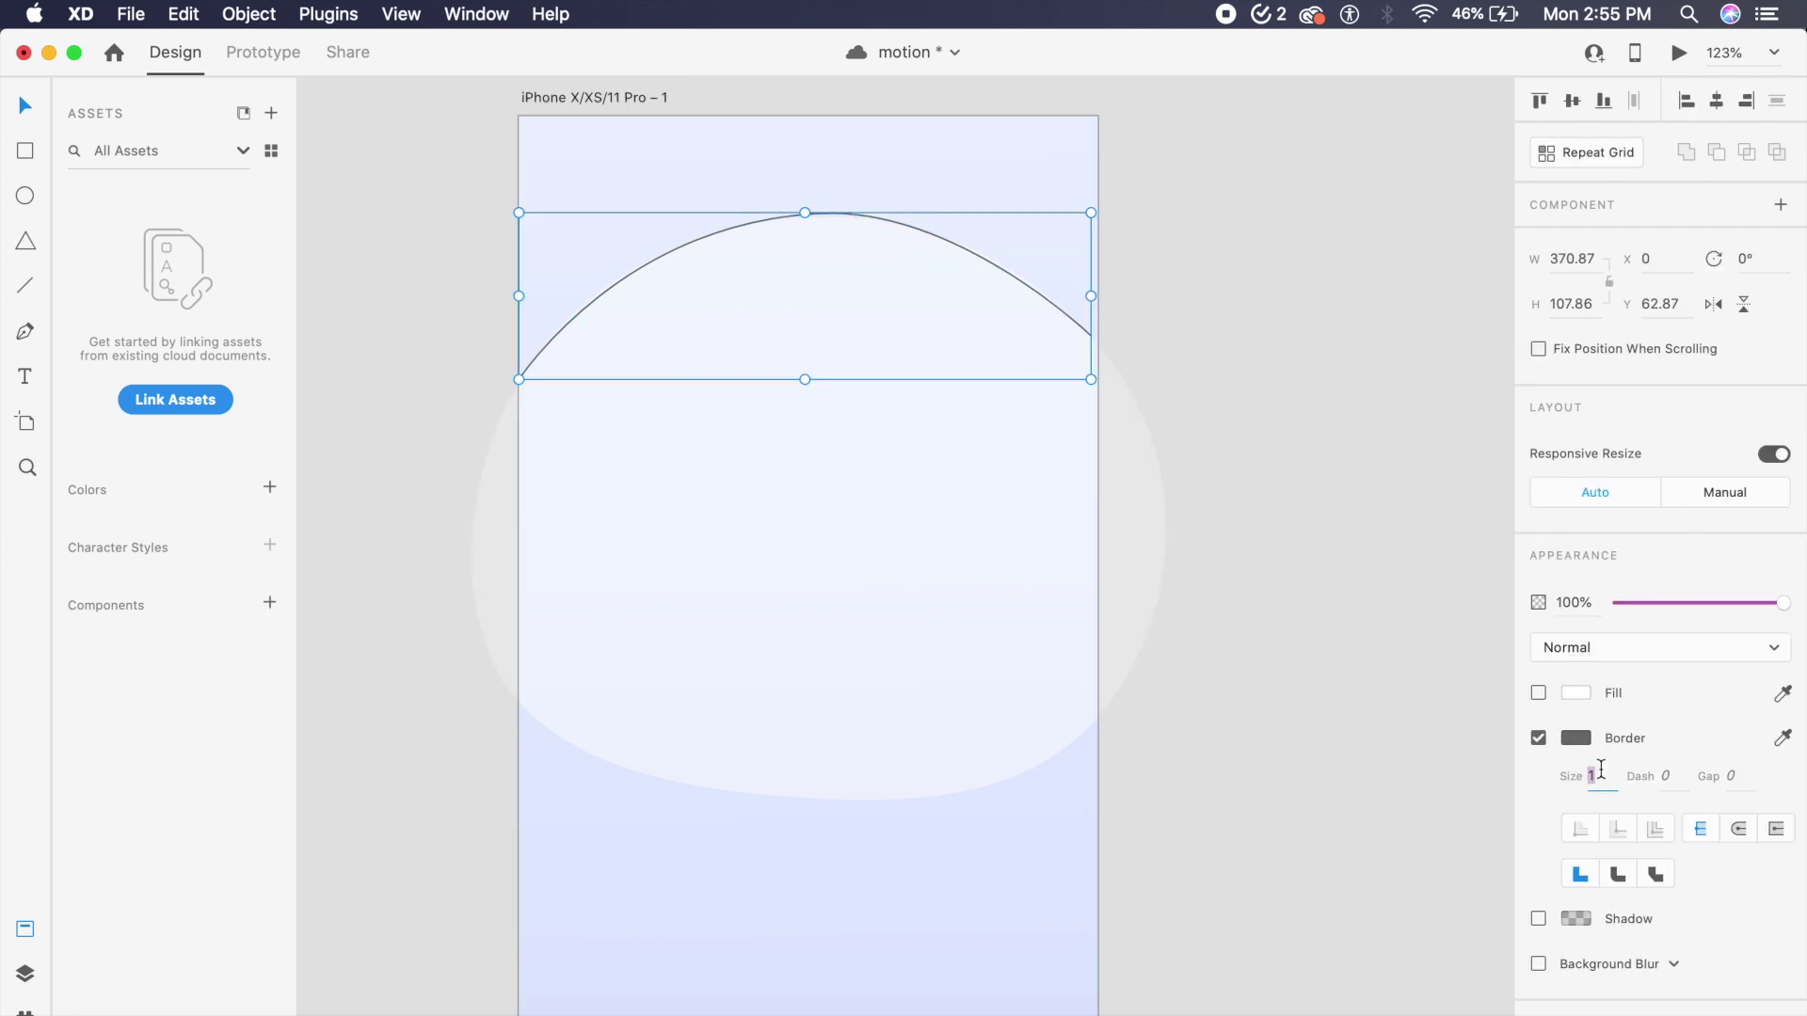
- Give the arc a 12-pt navy #273F7B border and enable background blur
text(12)
key(Return)
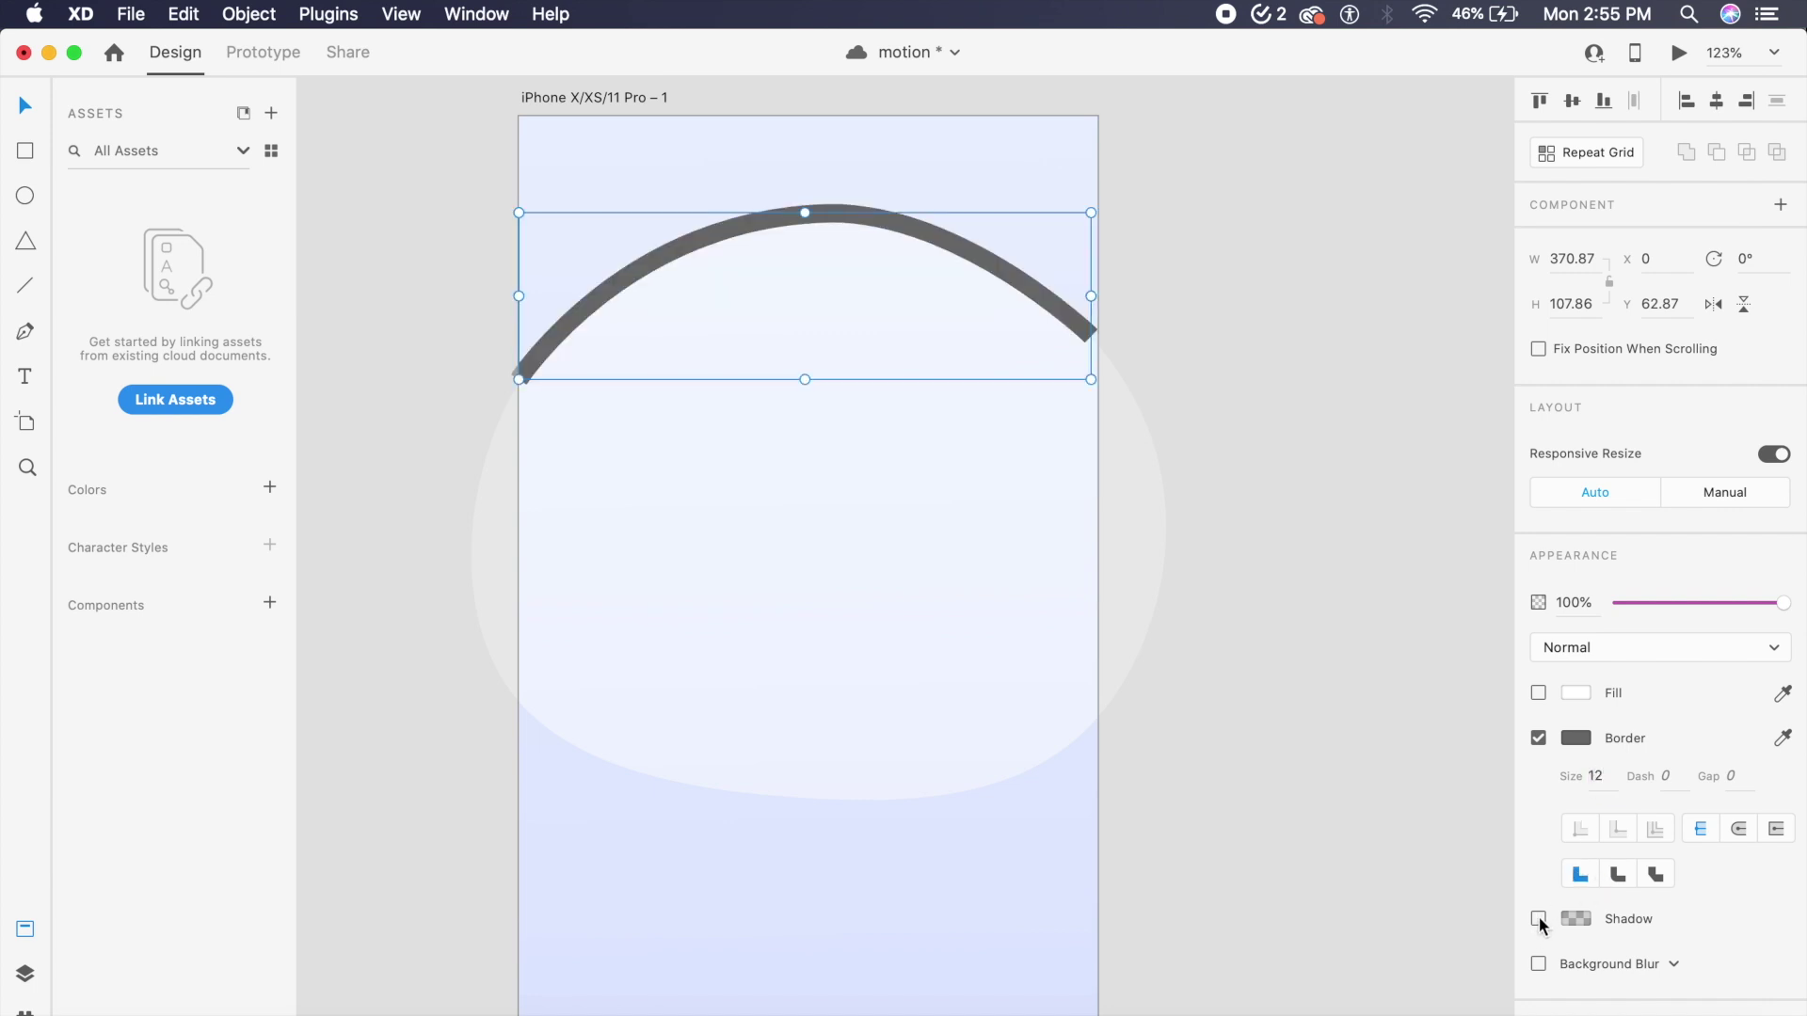
click(1573, 738)
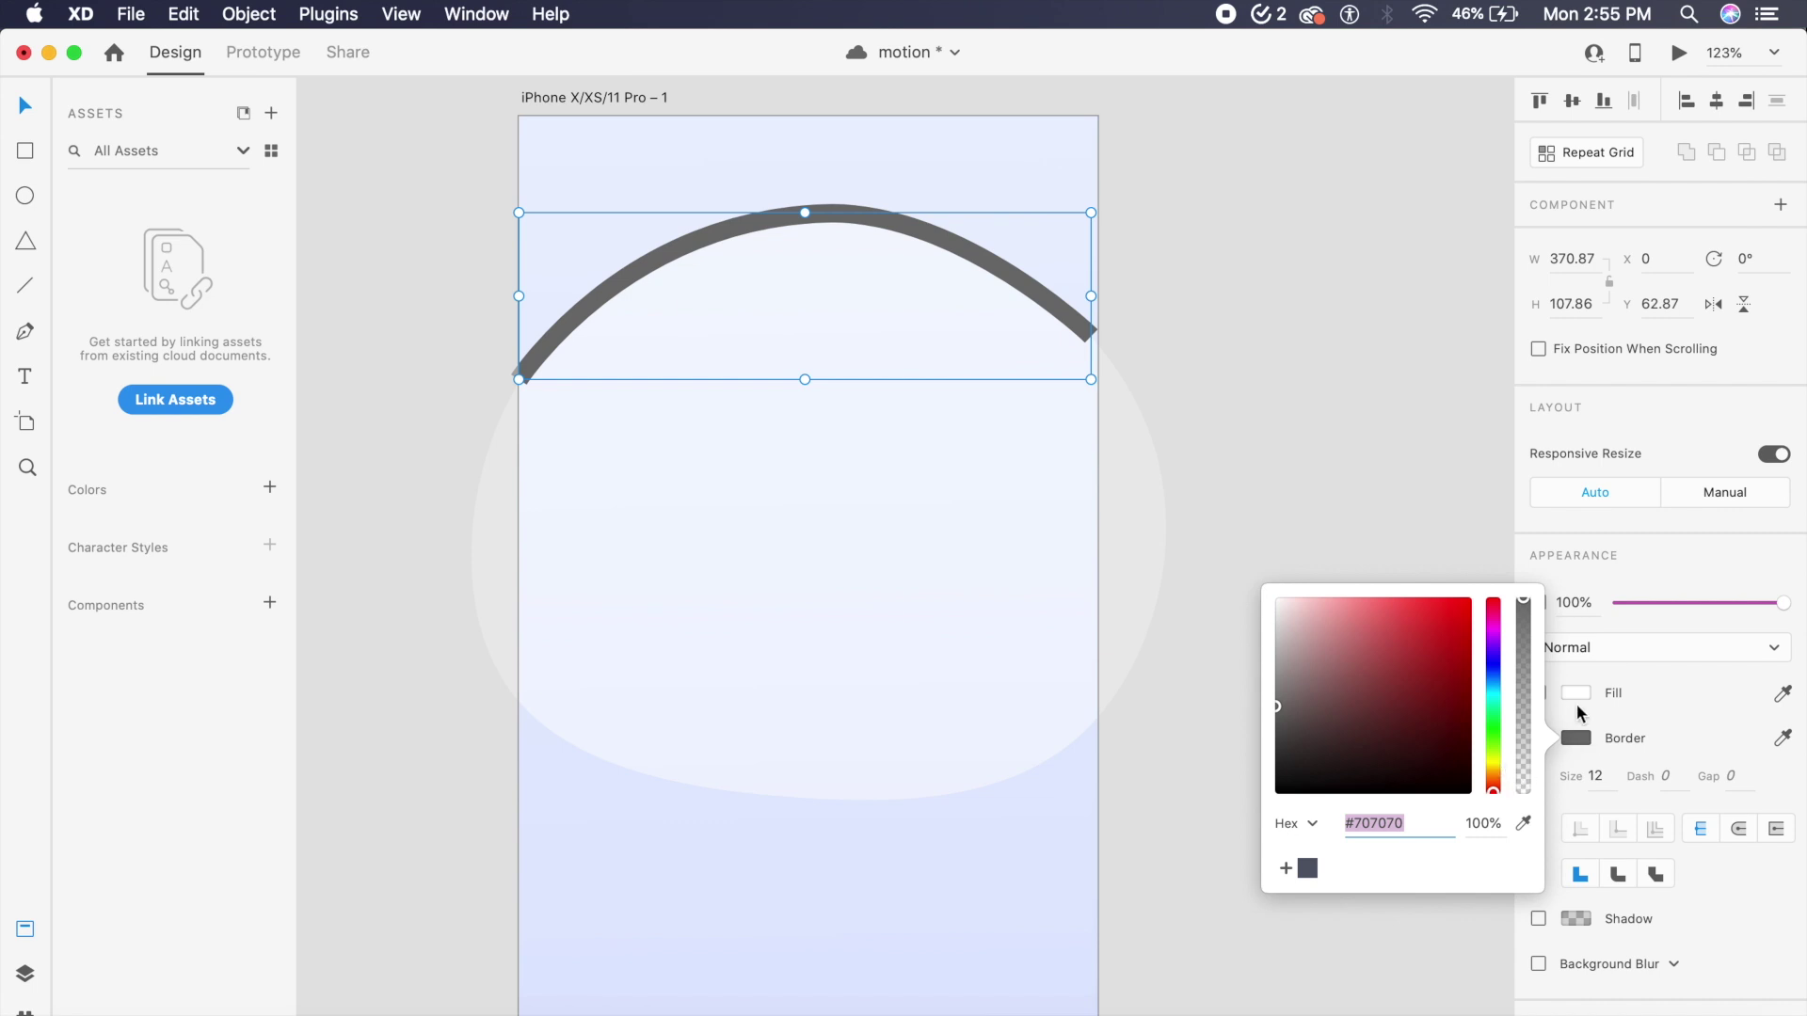
click(1524, 823)
click(1077, 870)
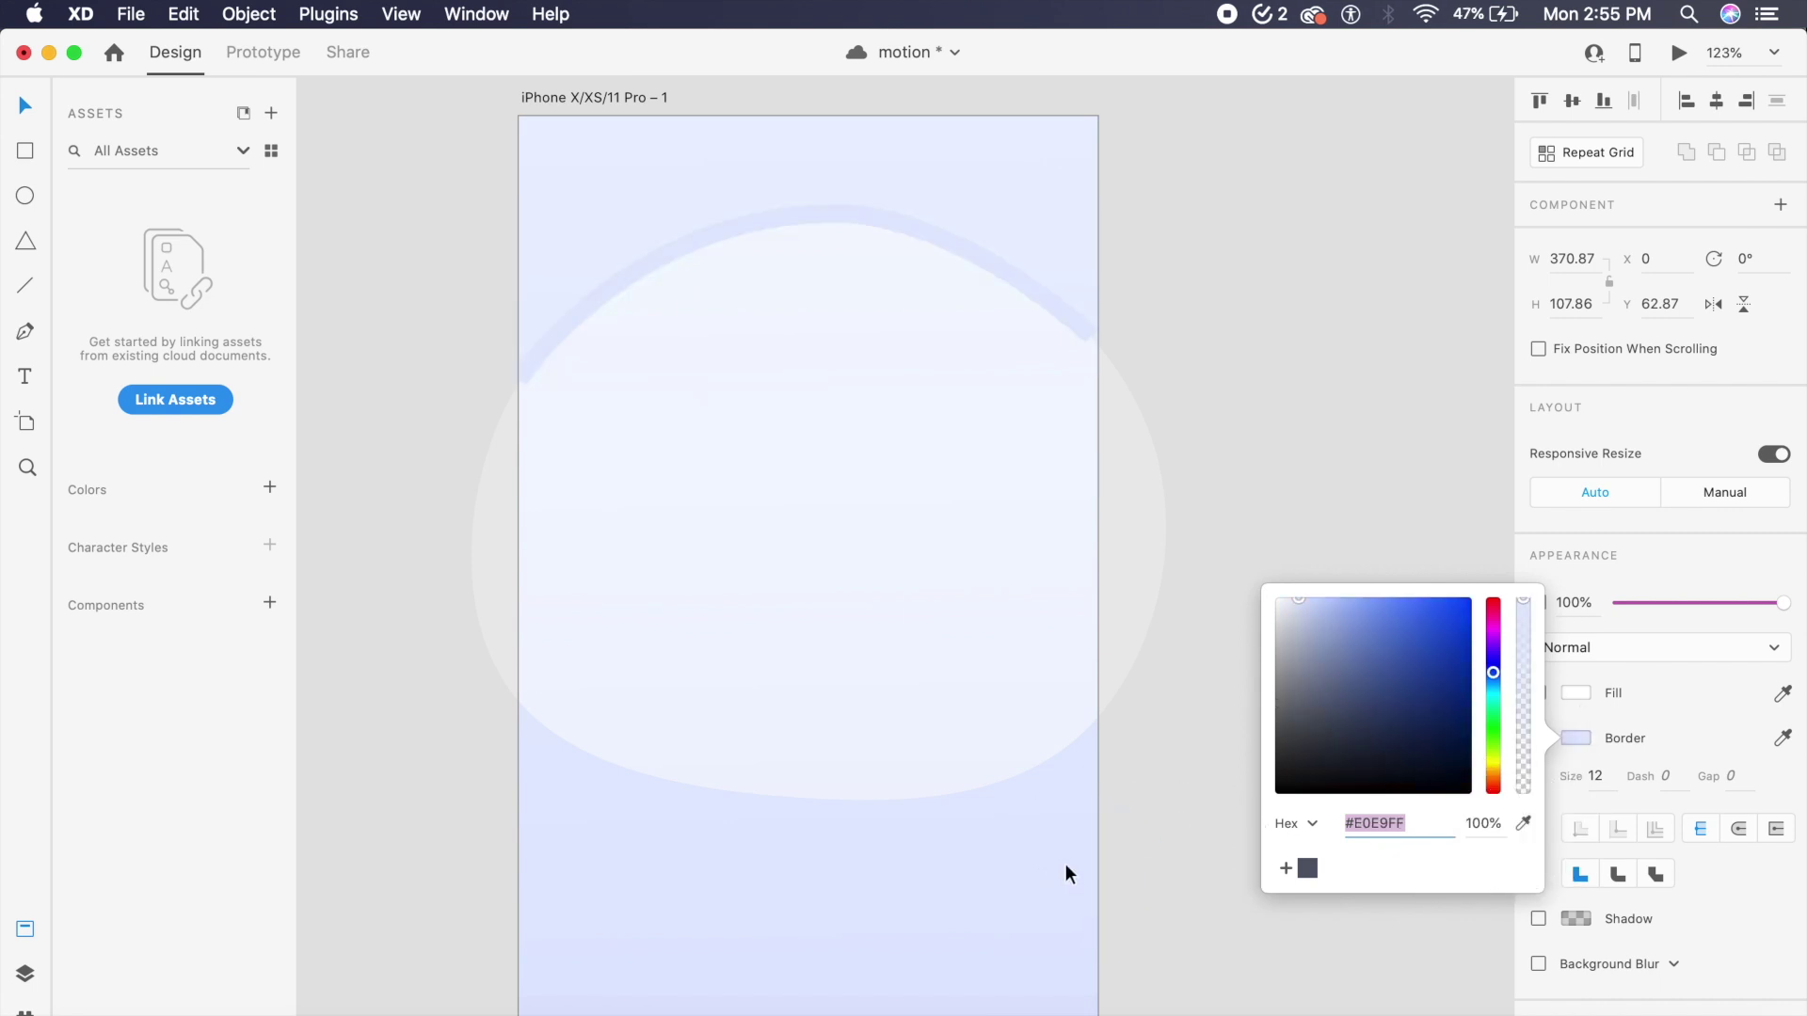
drag(1426, 654, 1408, 702)
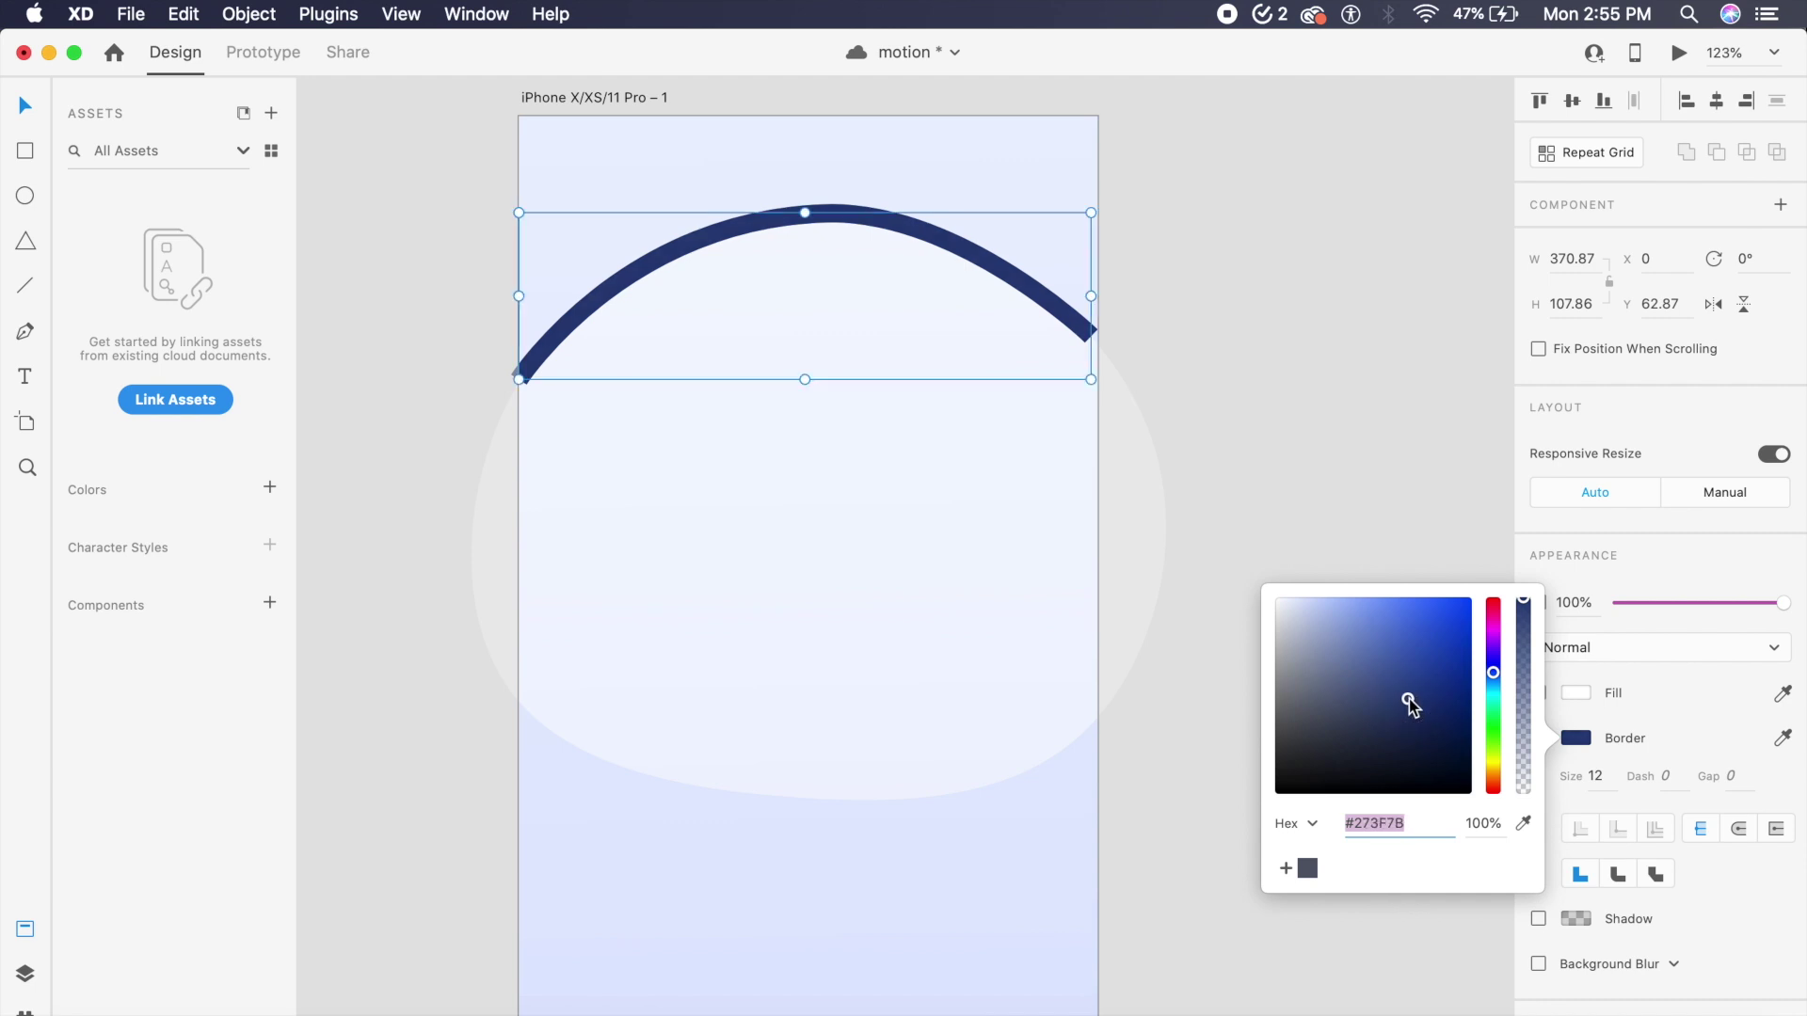
click(1690, 710)
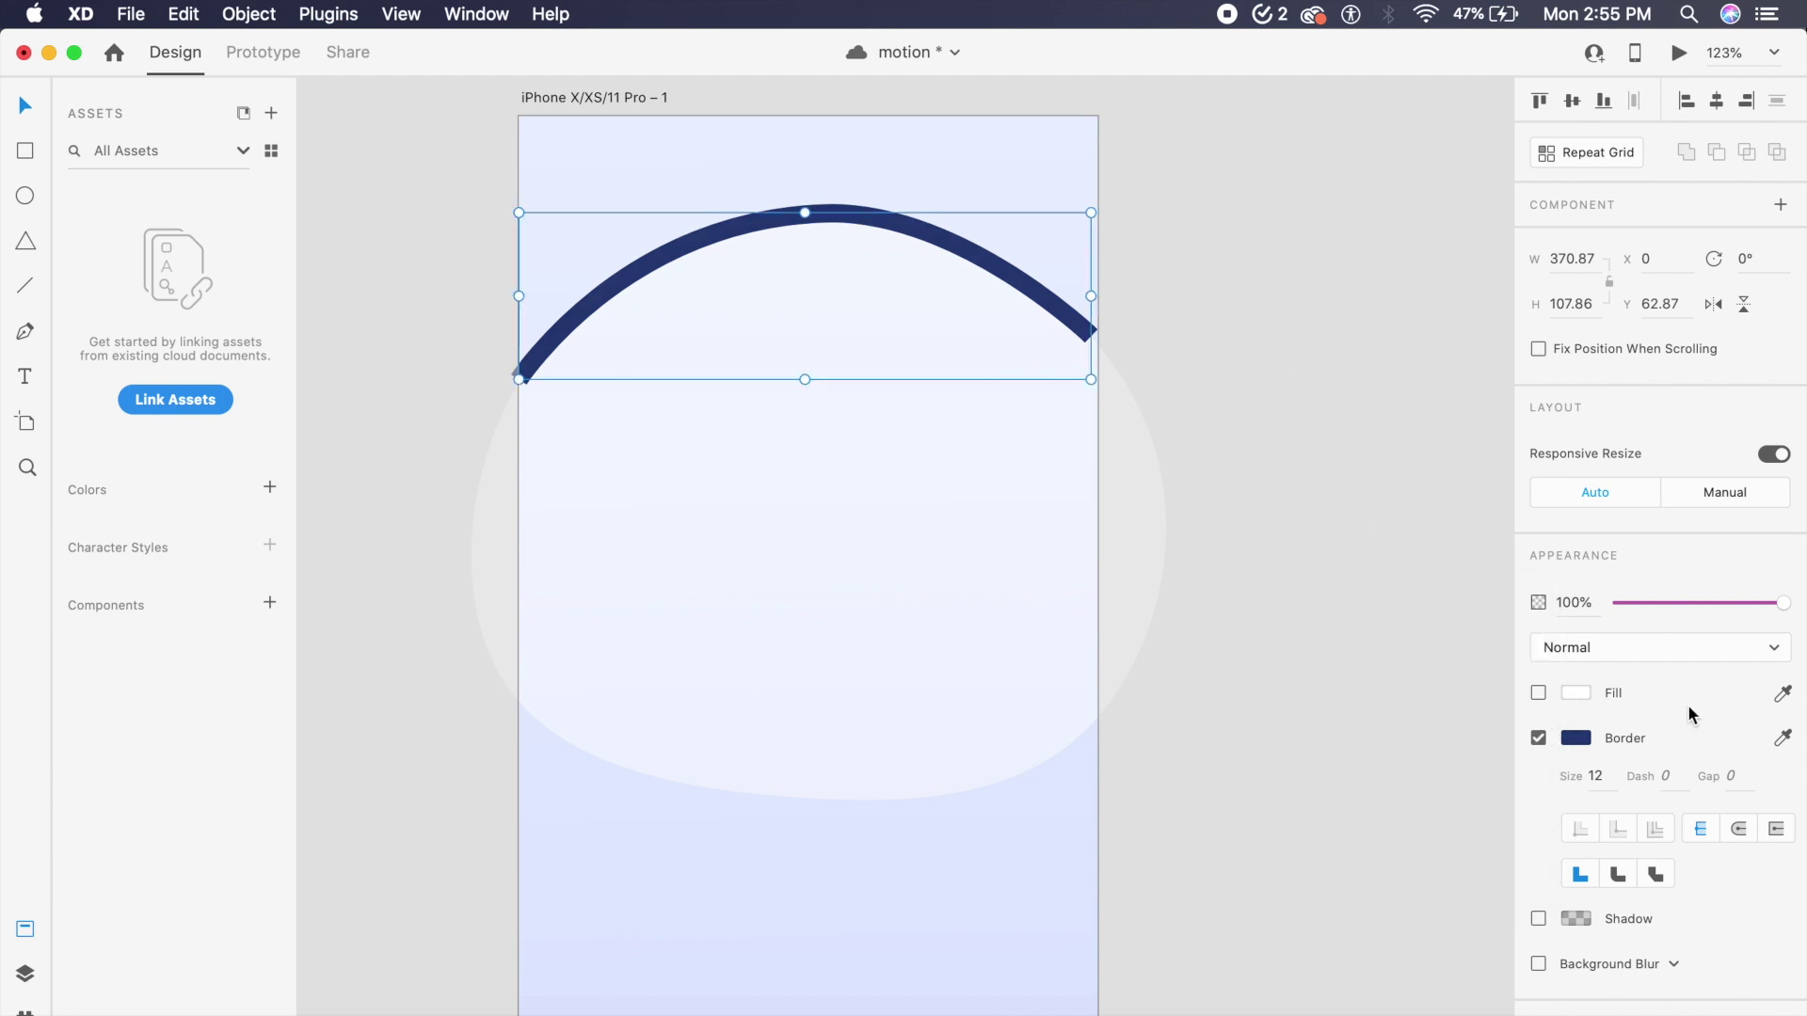
scroll(1690, 709, down, 1)
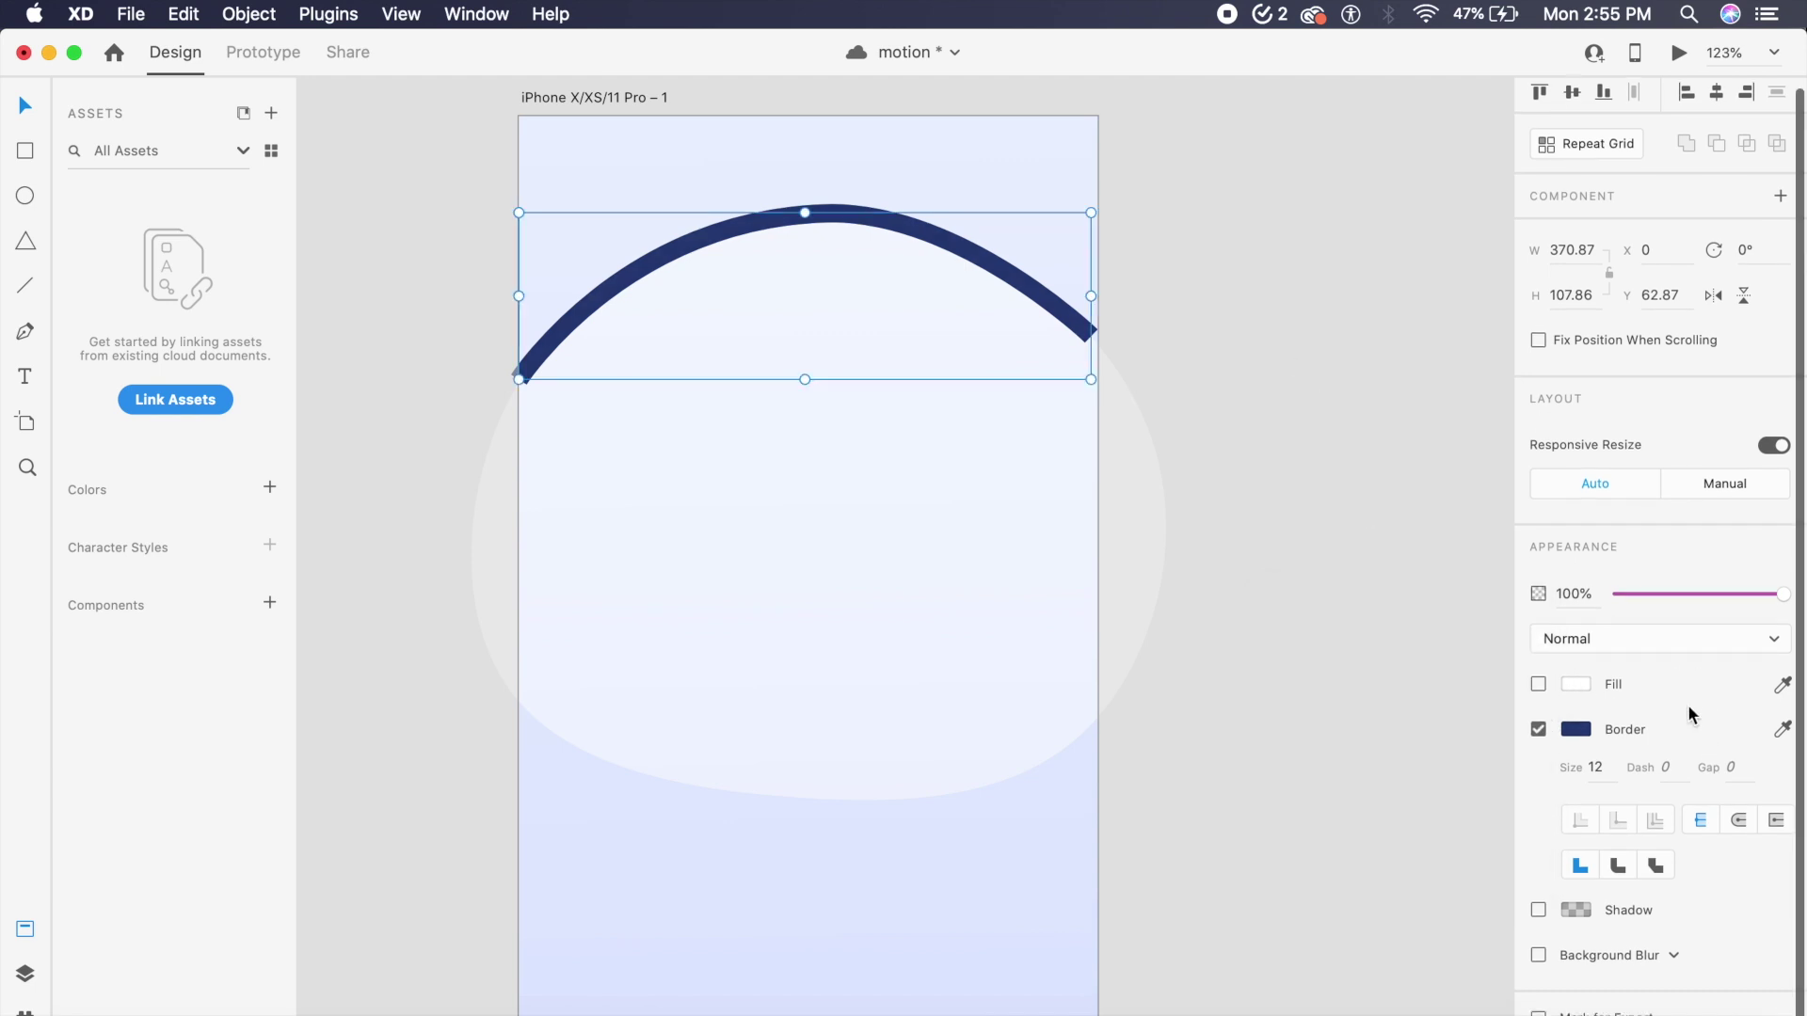
click(1538, 954)
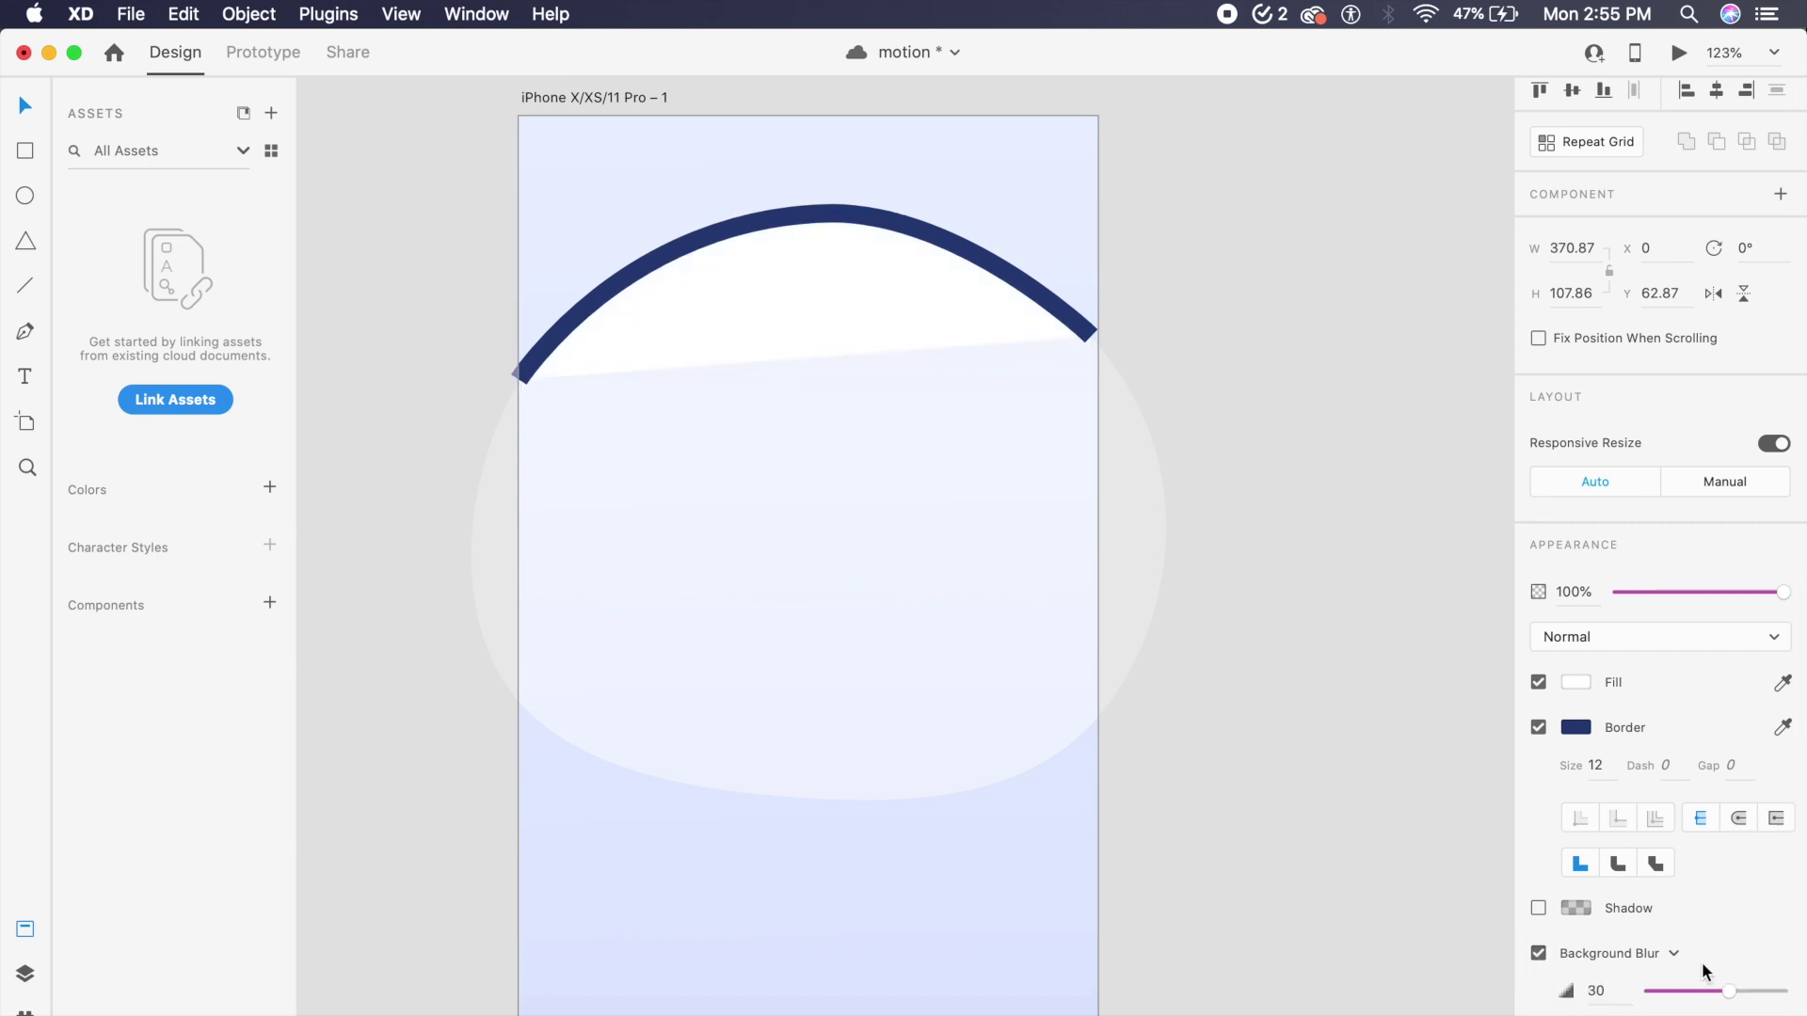
- Switch the arc's blur to Object Blur with a value of 19
click(1676, 957)
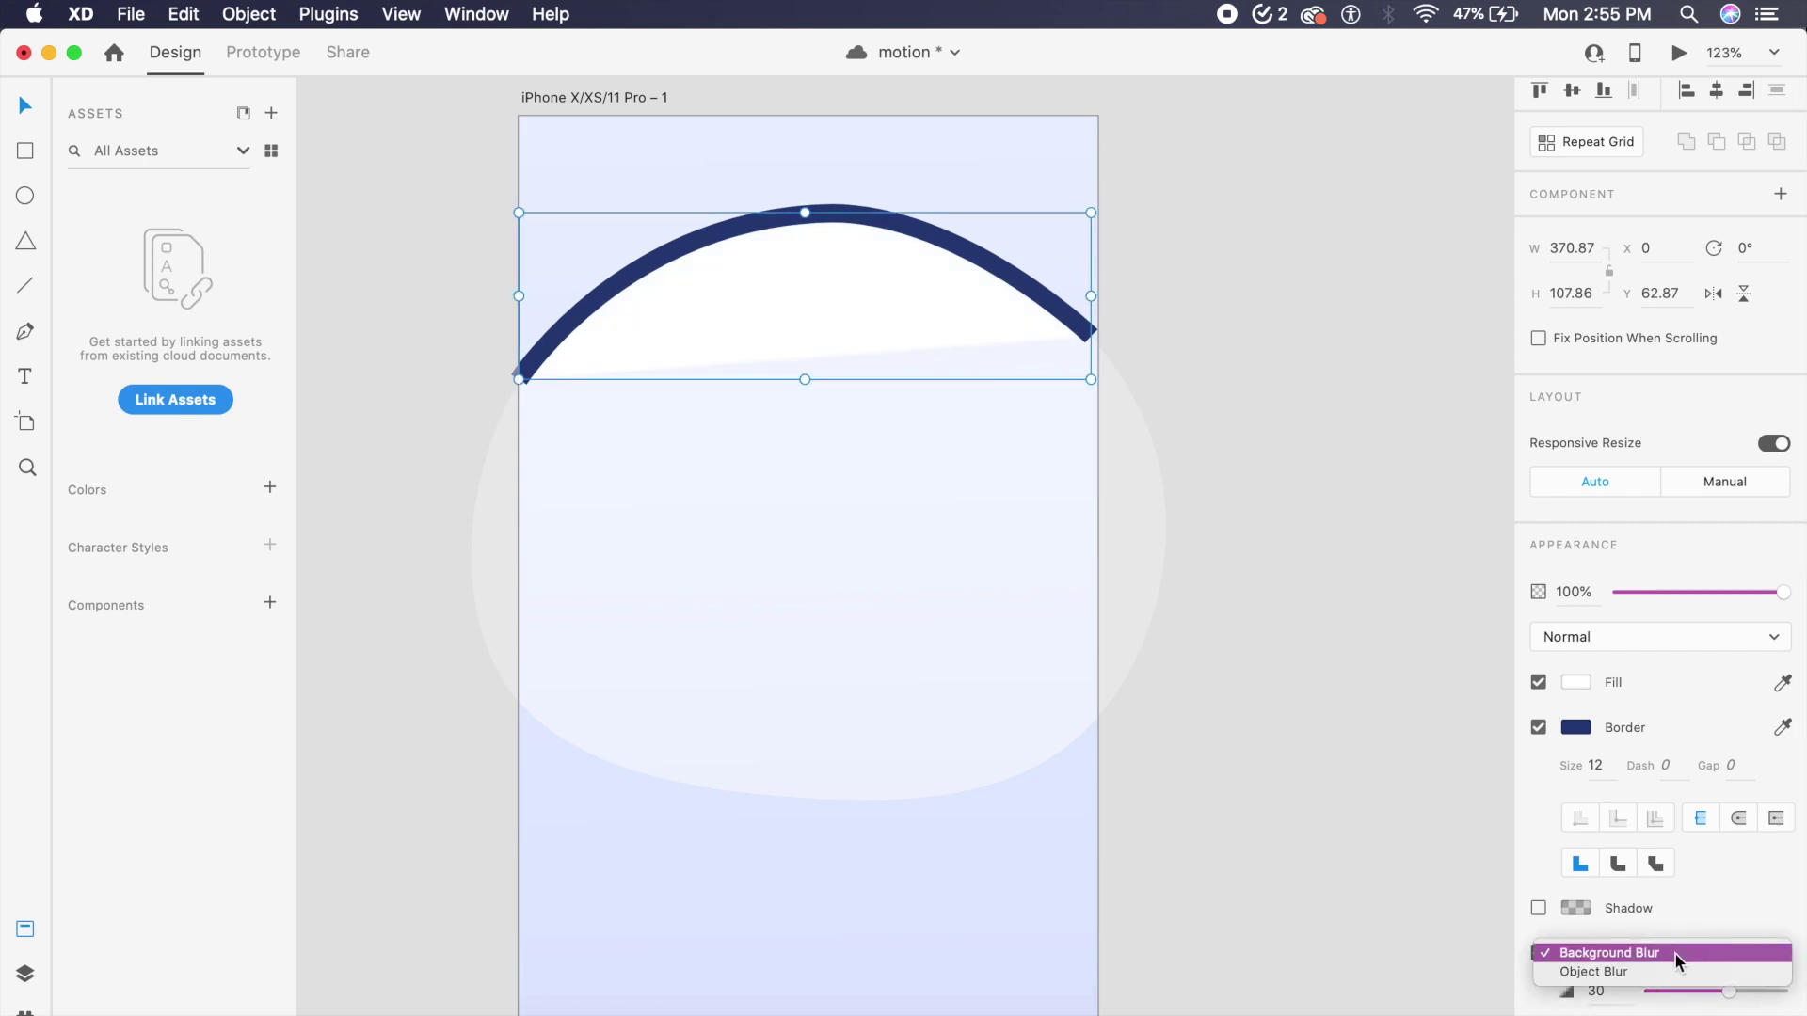
click(1621, 972)
scroll(1615, 979, down, 1)
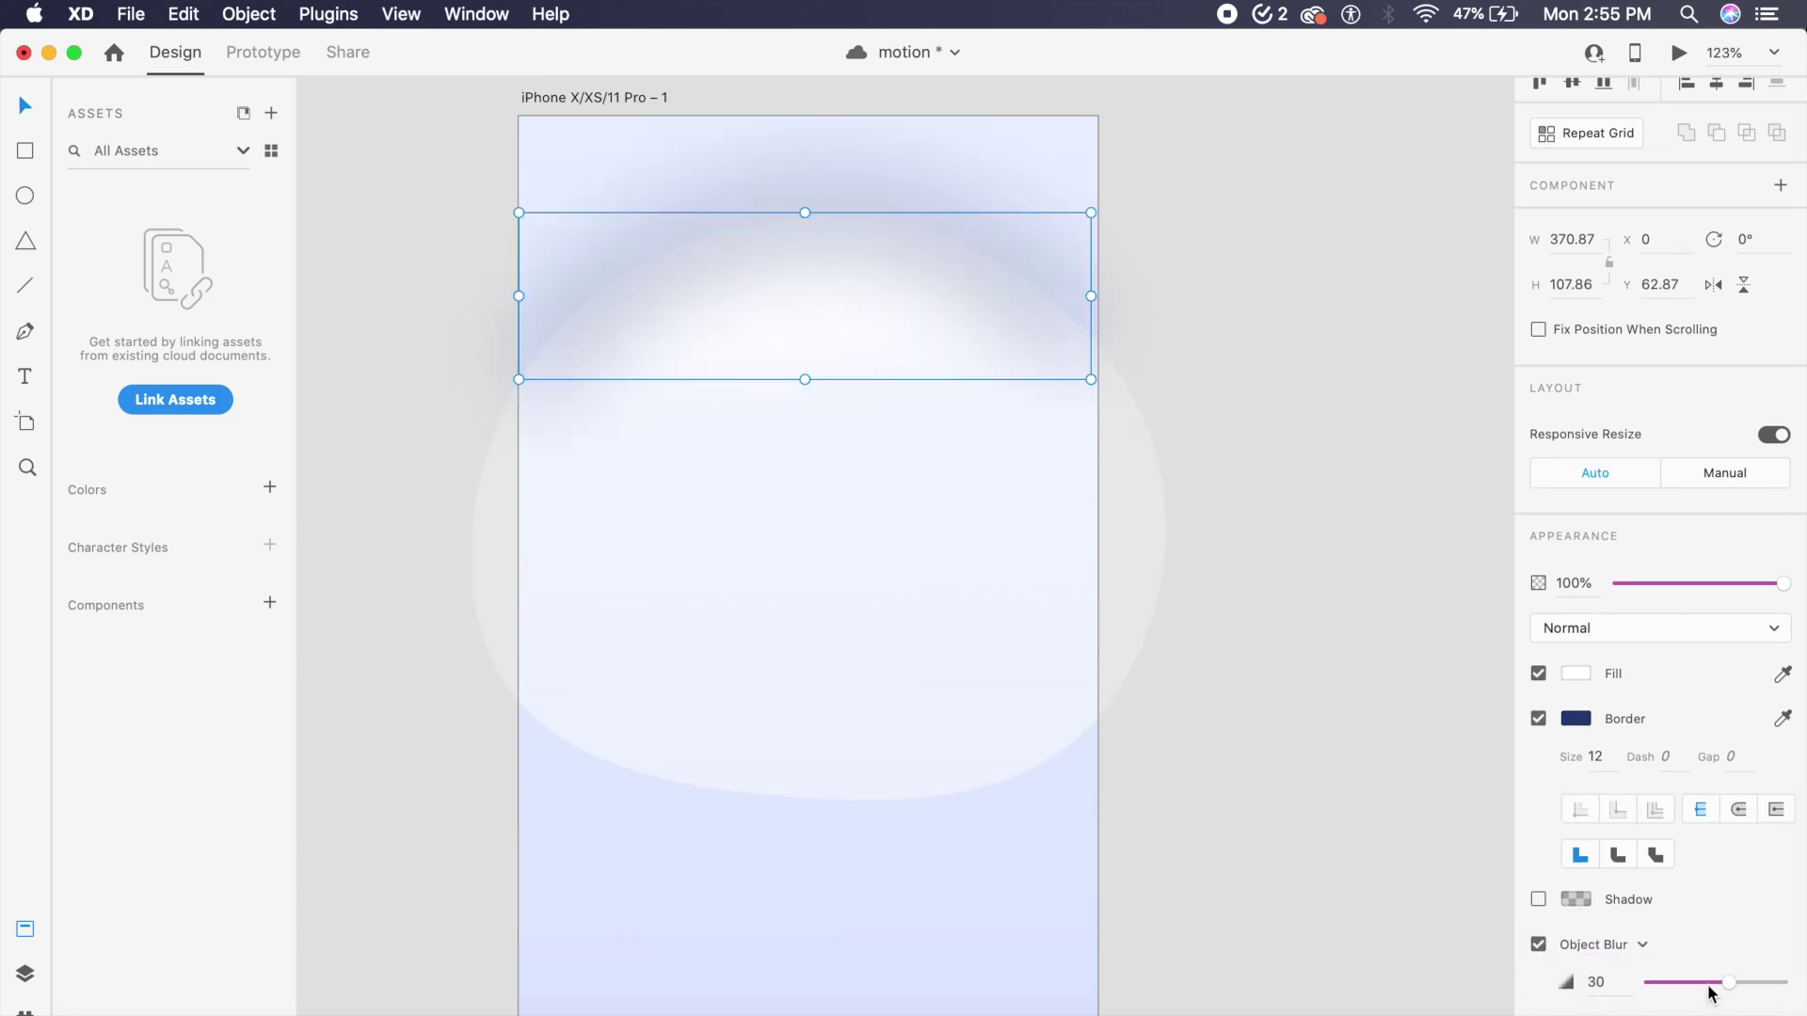
drag(1711, 992, 1705, 984)
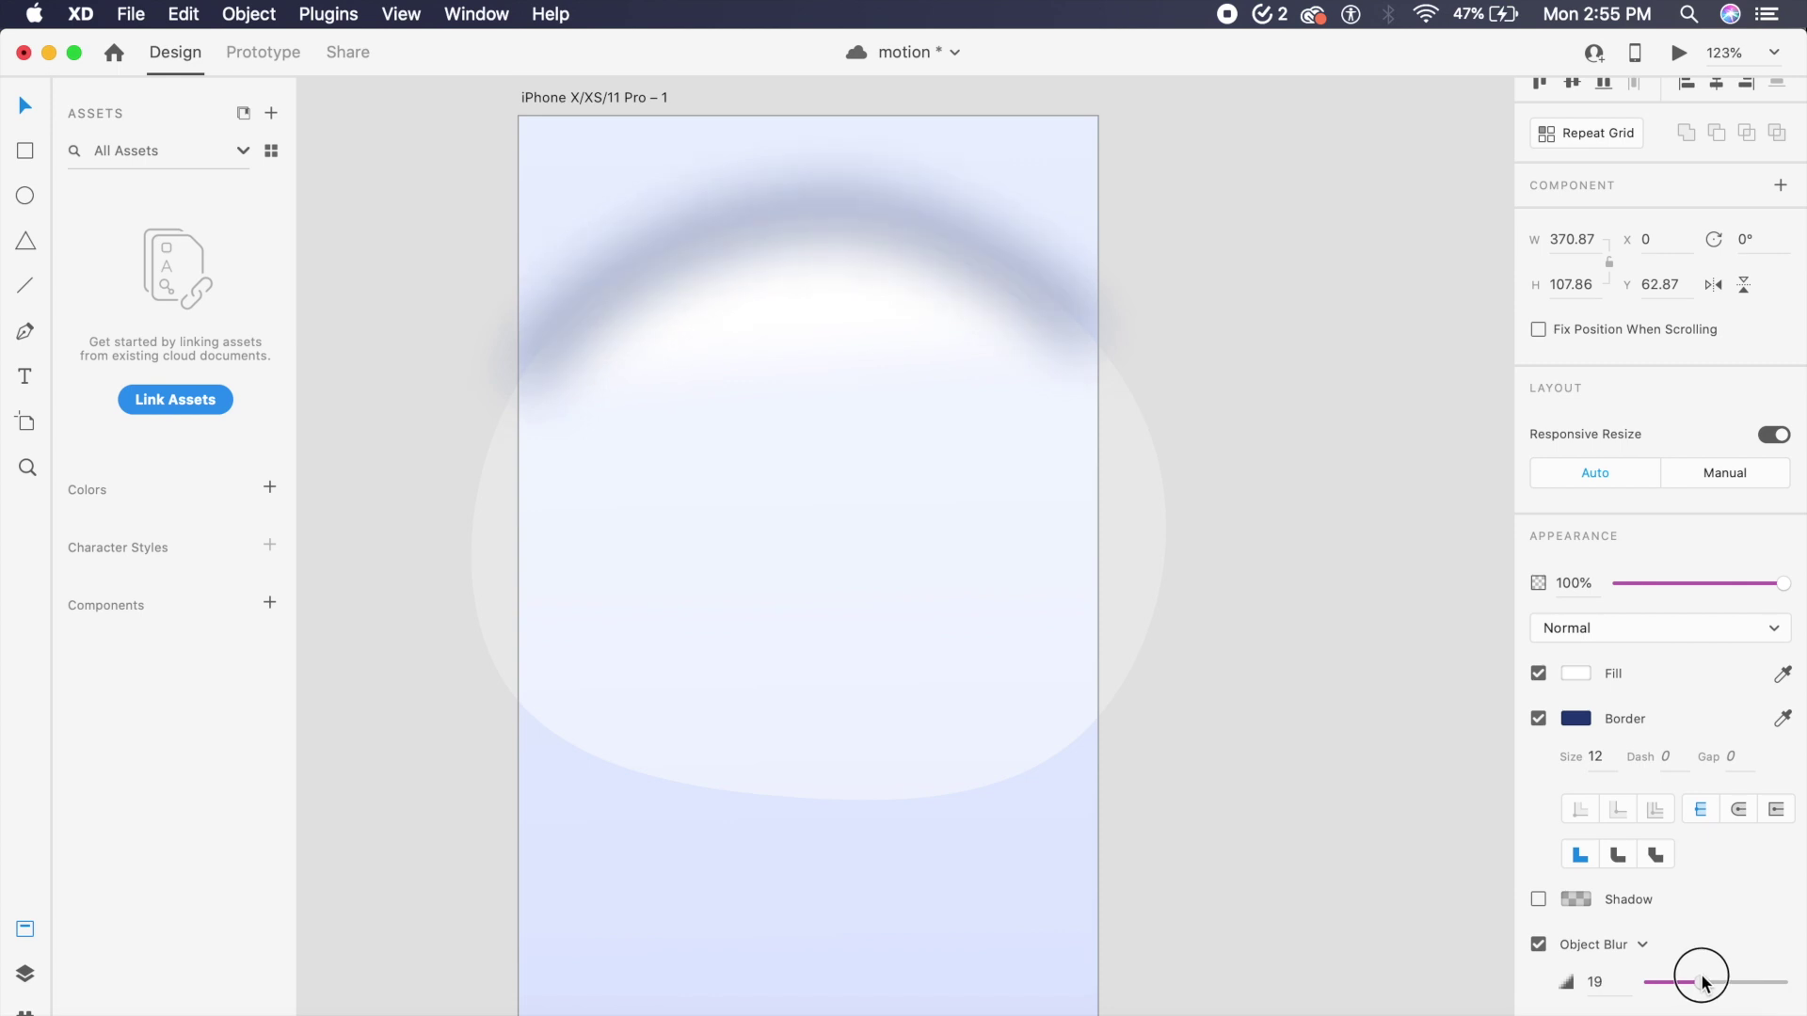
- Set the arc's opacity to 45%, duplicate it, and remove the copy's fill
click(1570, 584)
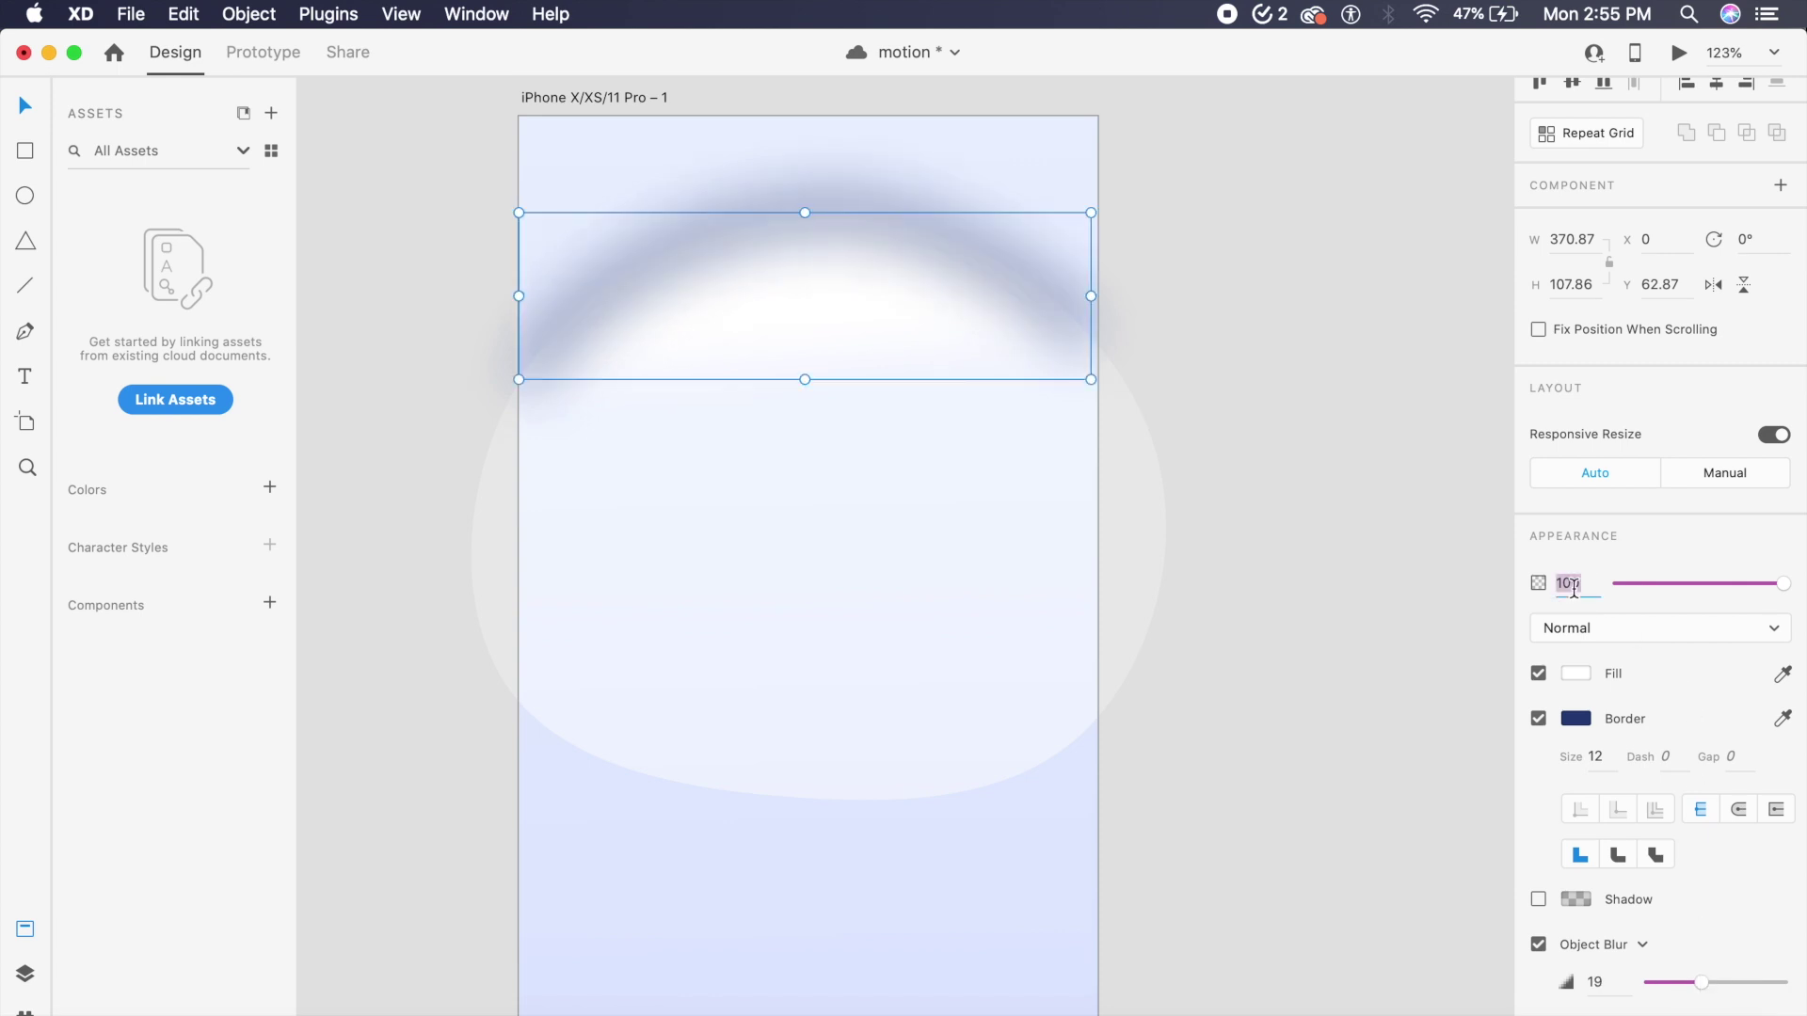
text(45)
key(Return)
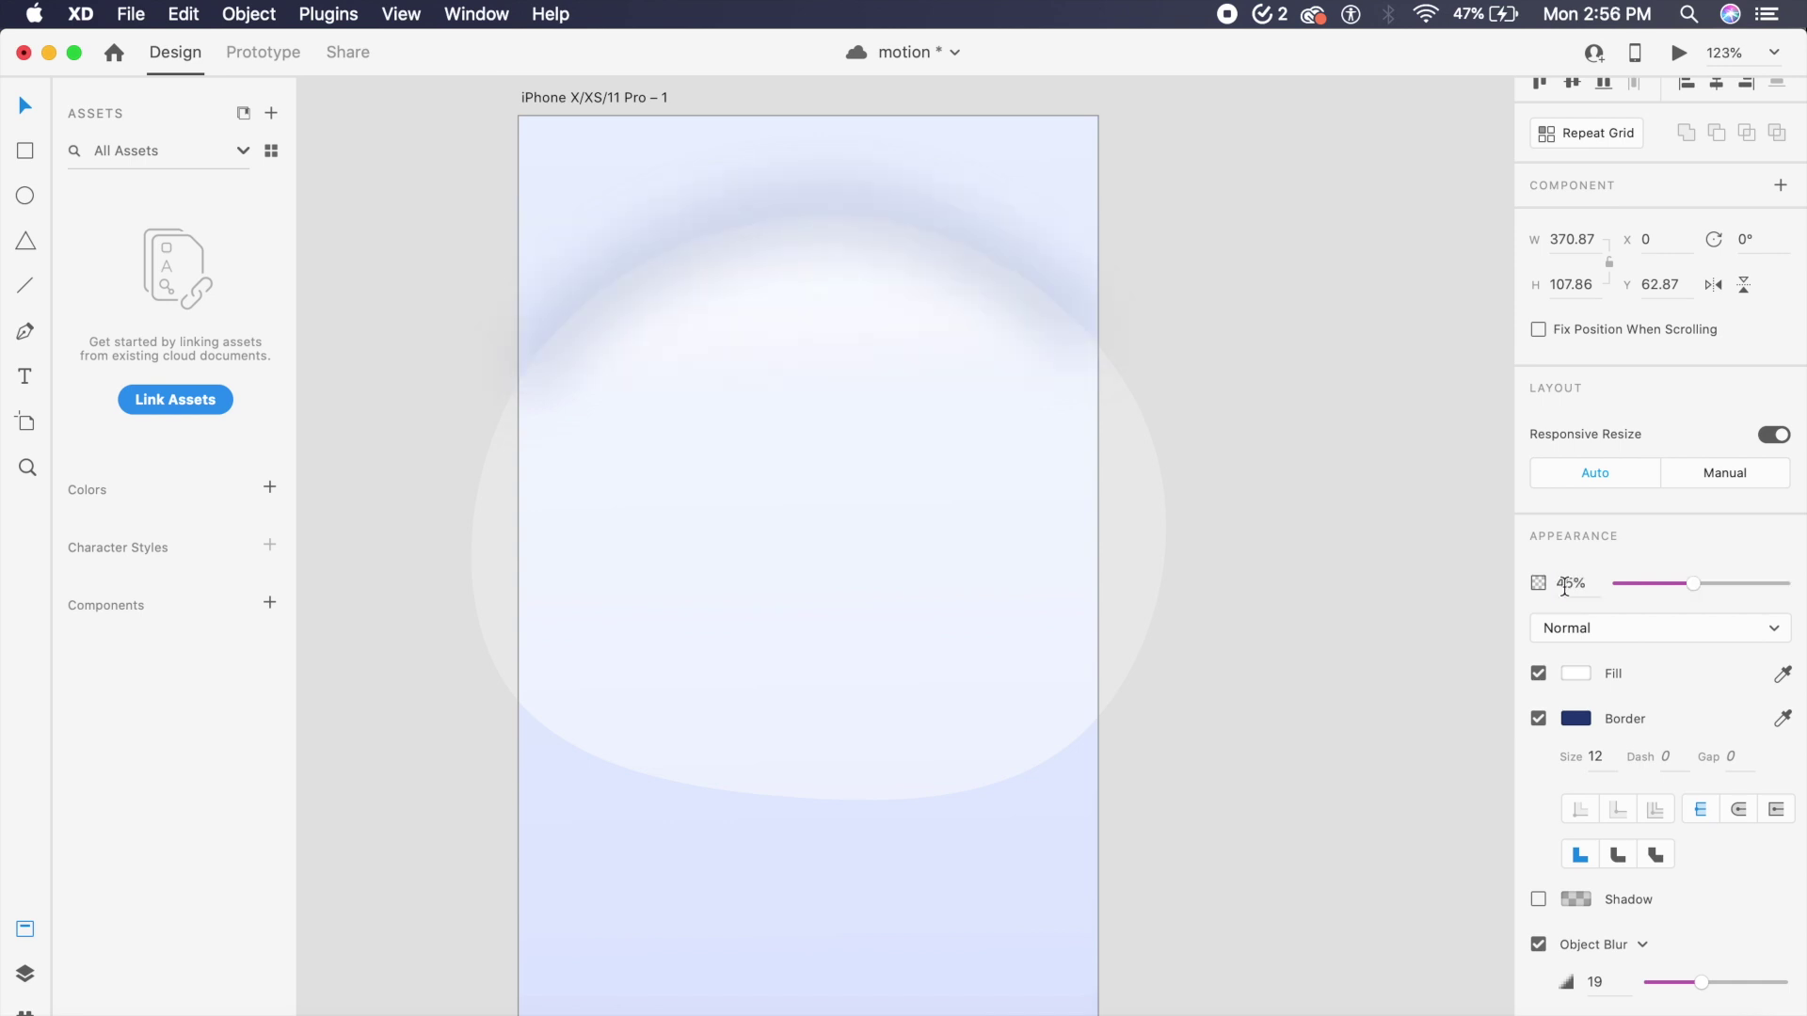
key(super+v)
click(1538, 692)
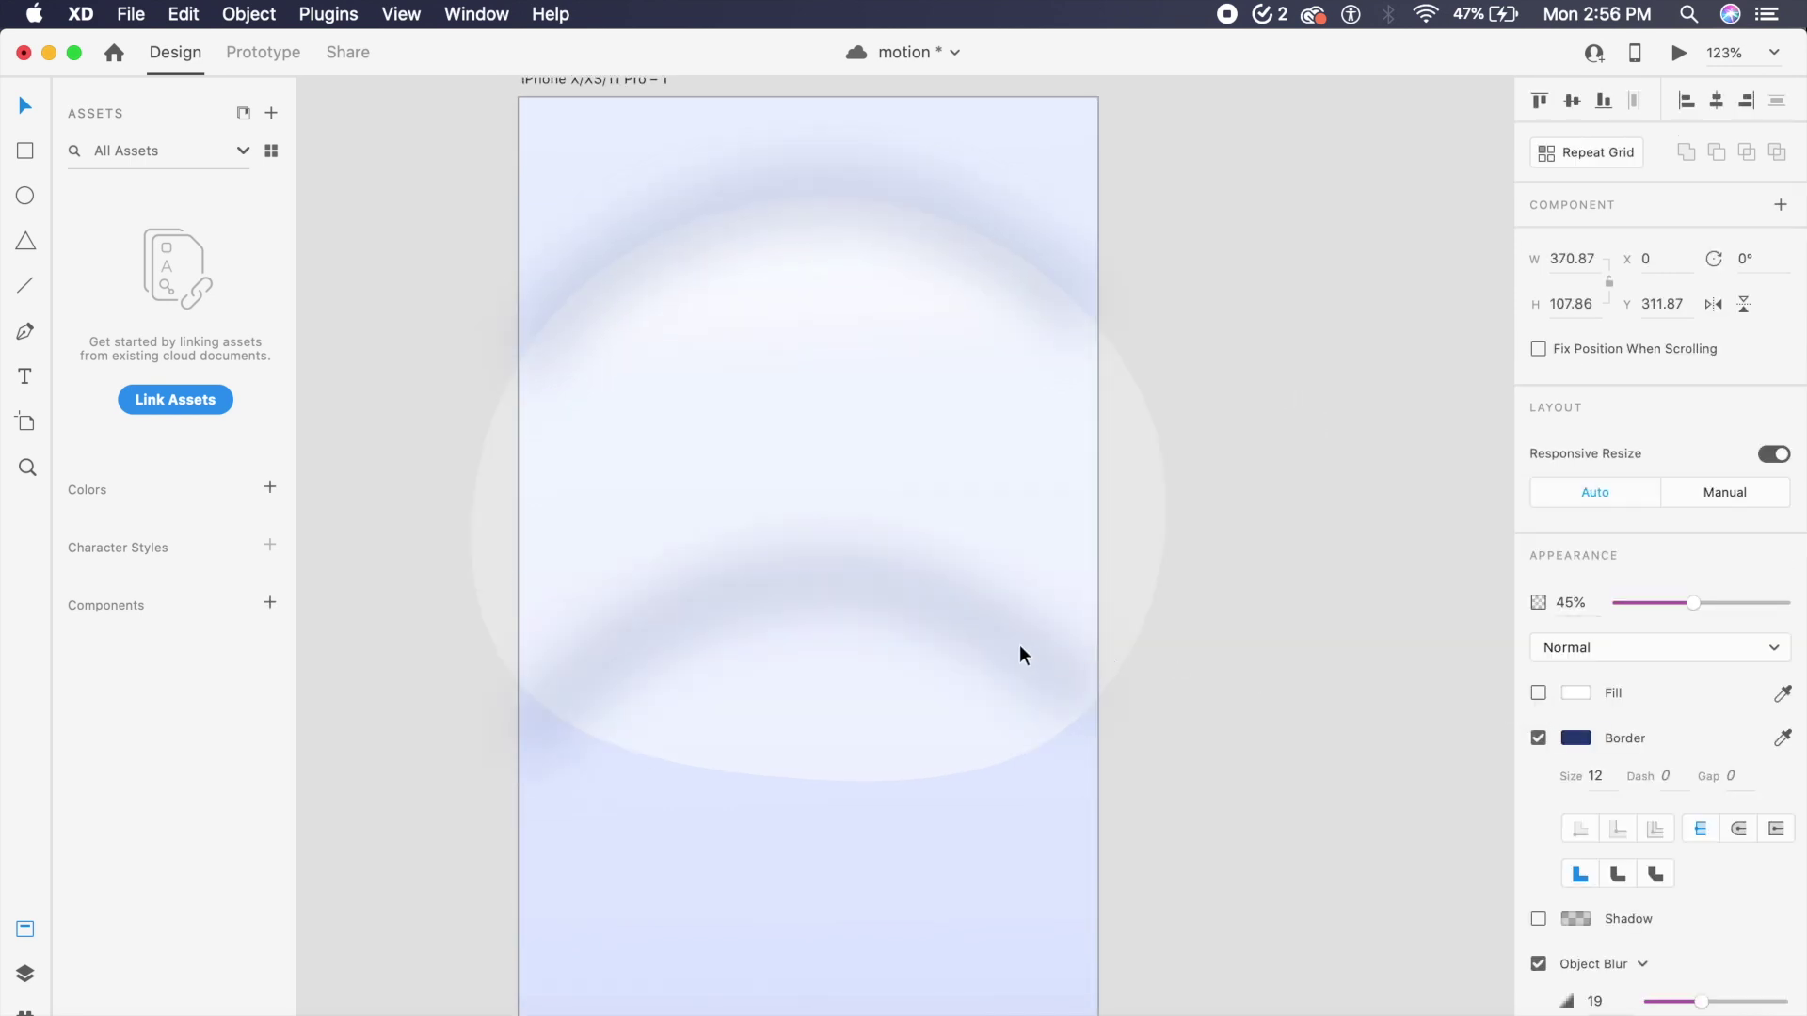
- Rotate the arc copy to 195°, stretch its curve longer, and make its border white #FFFFFF
drag(1088, 570, 697, 679)
double_click(696, 680)
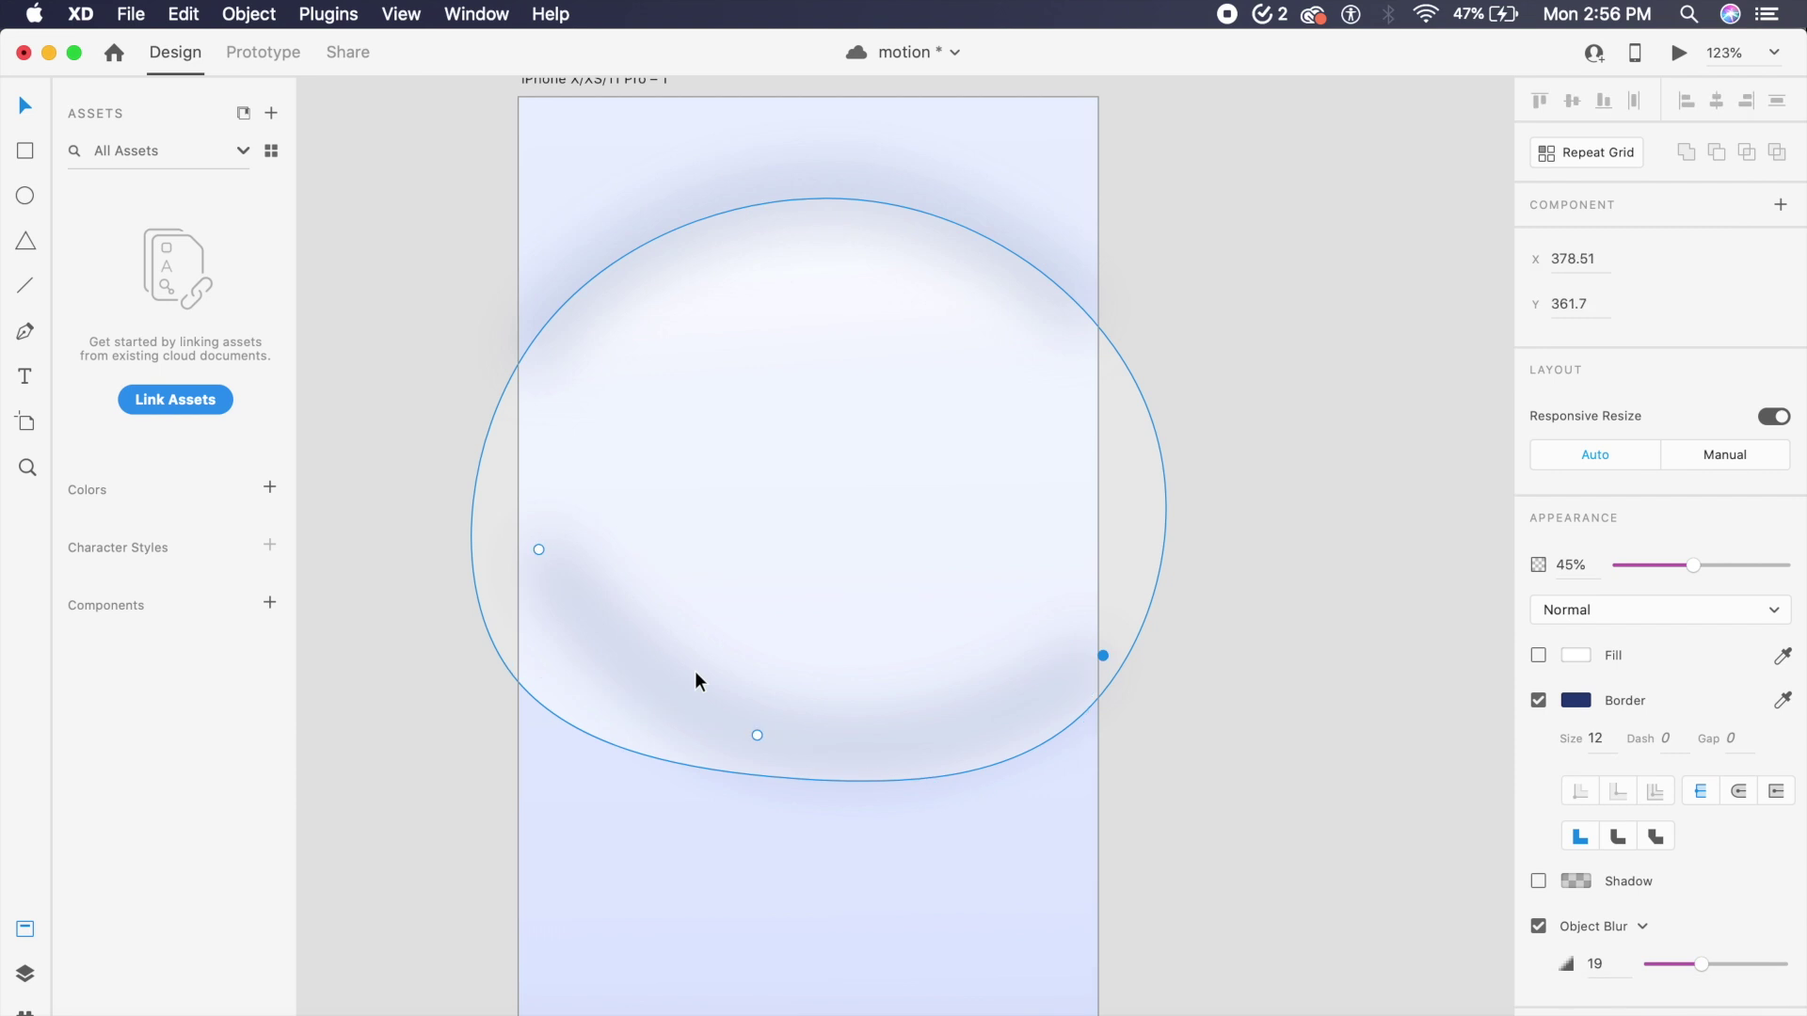
drag(758, 736, 1041, 726)
key(Escape)
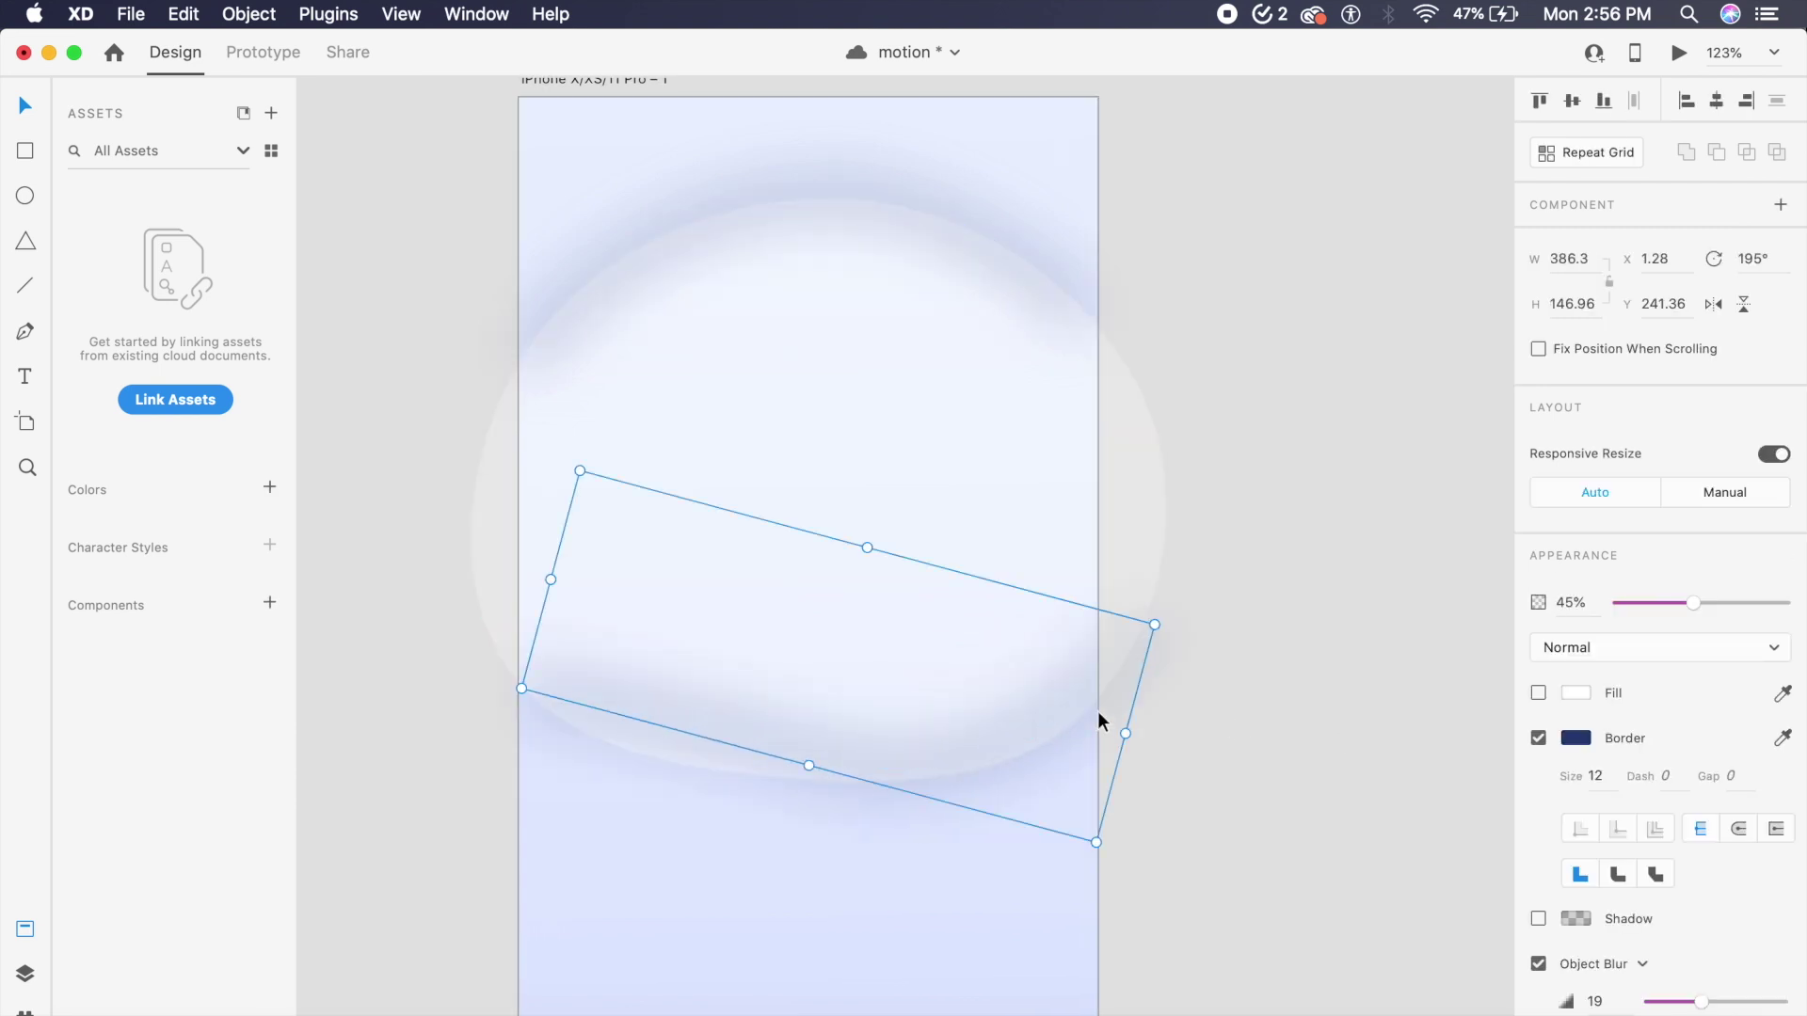
click(1575, 738)
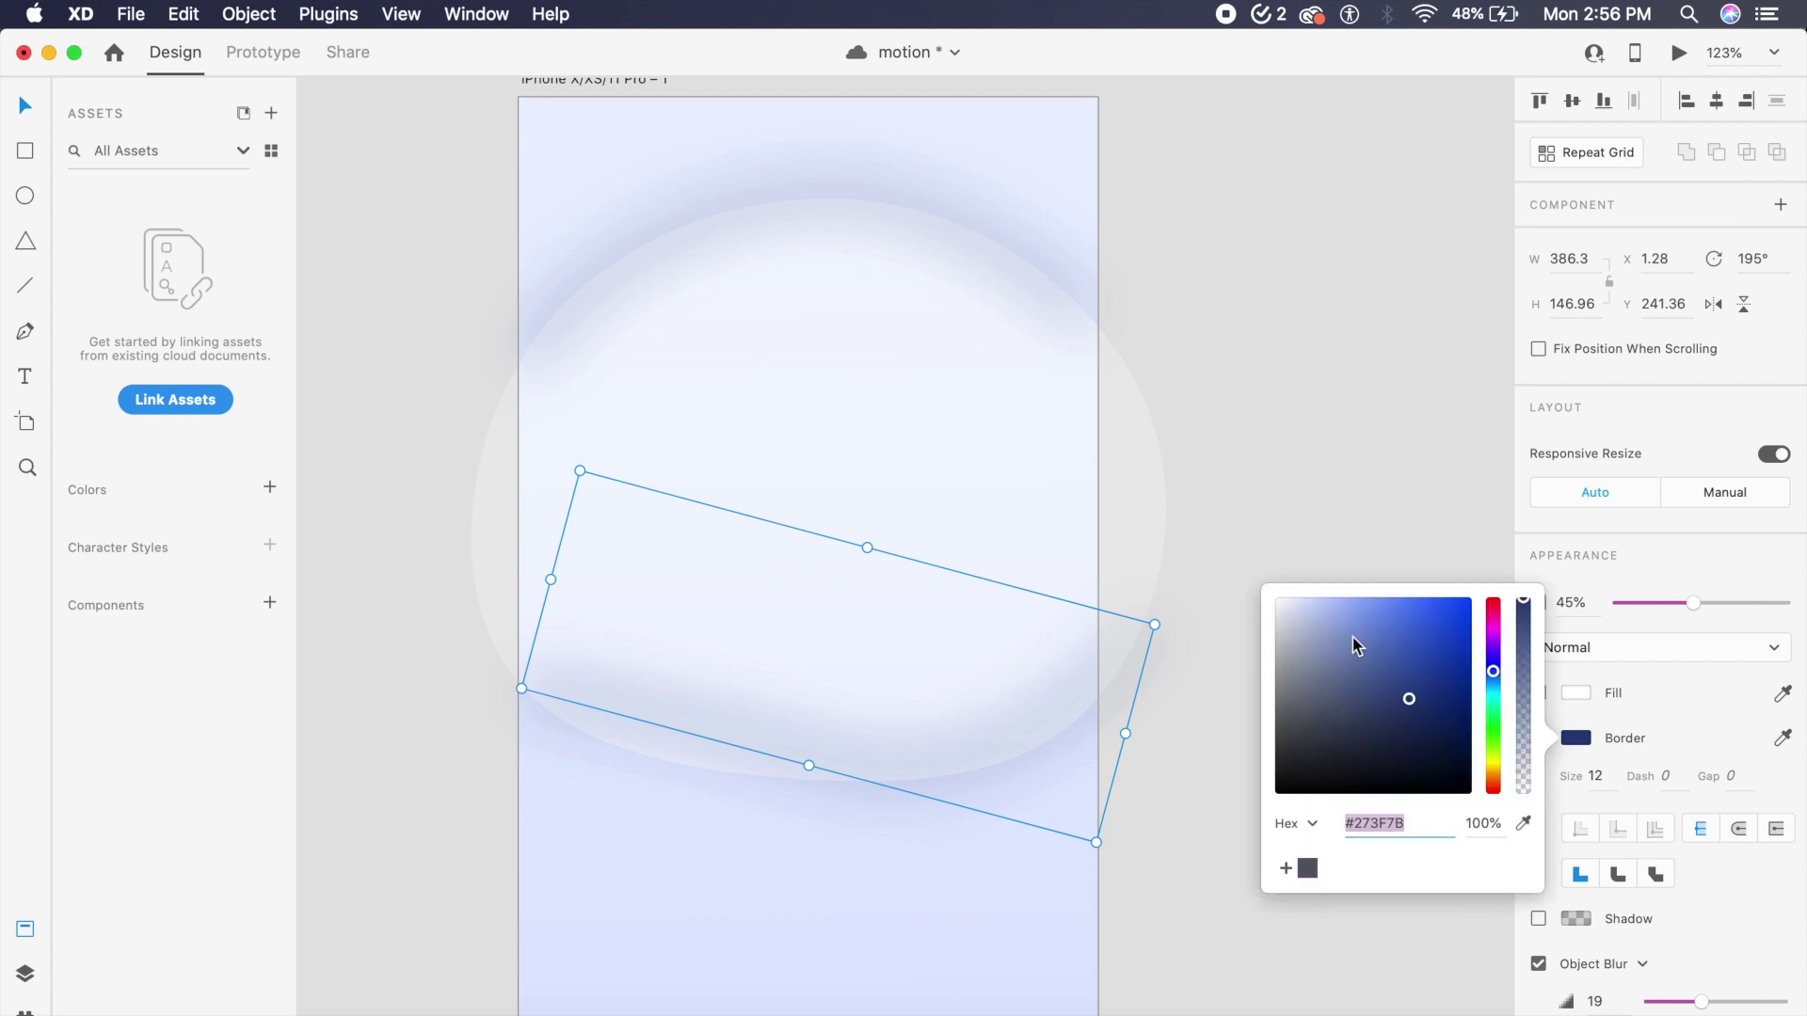
drag(1355, 646, 1377, 467)
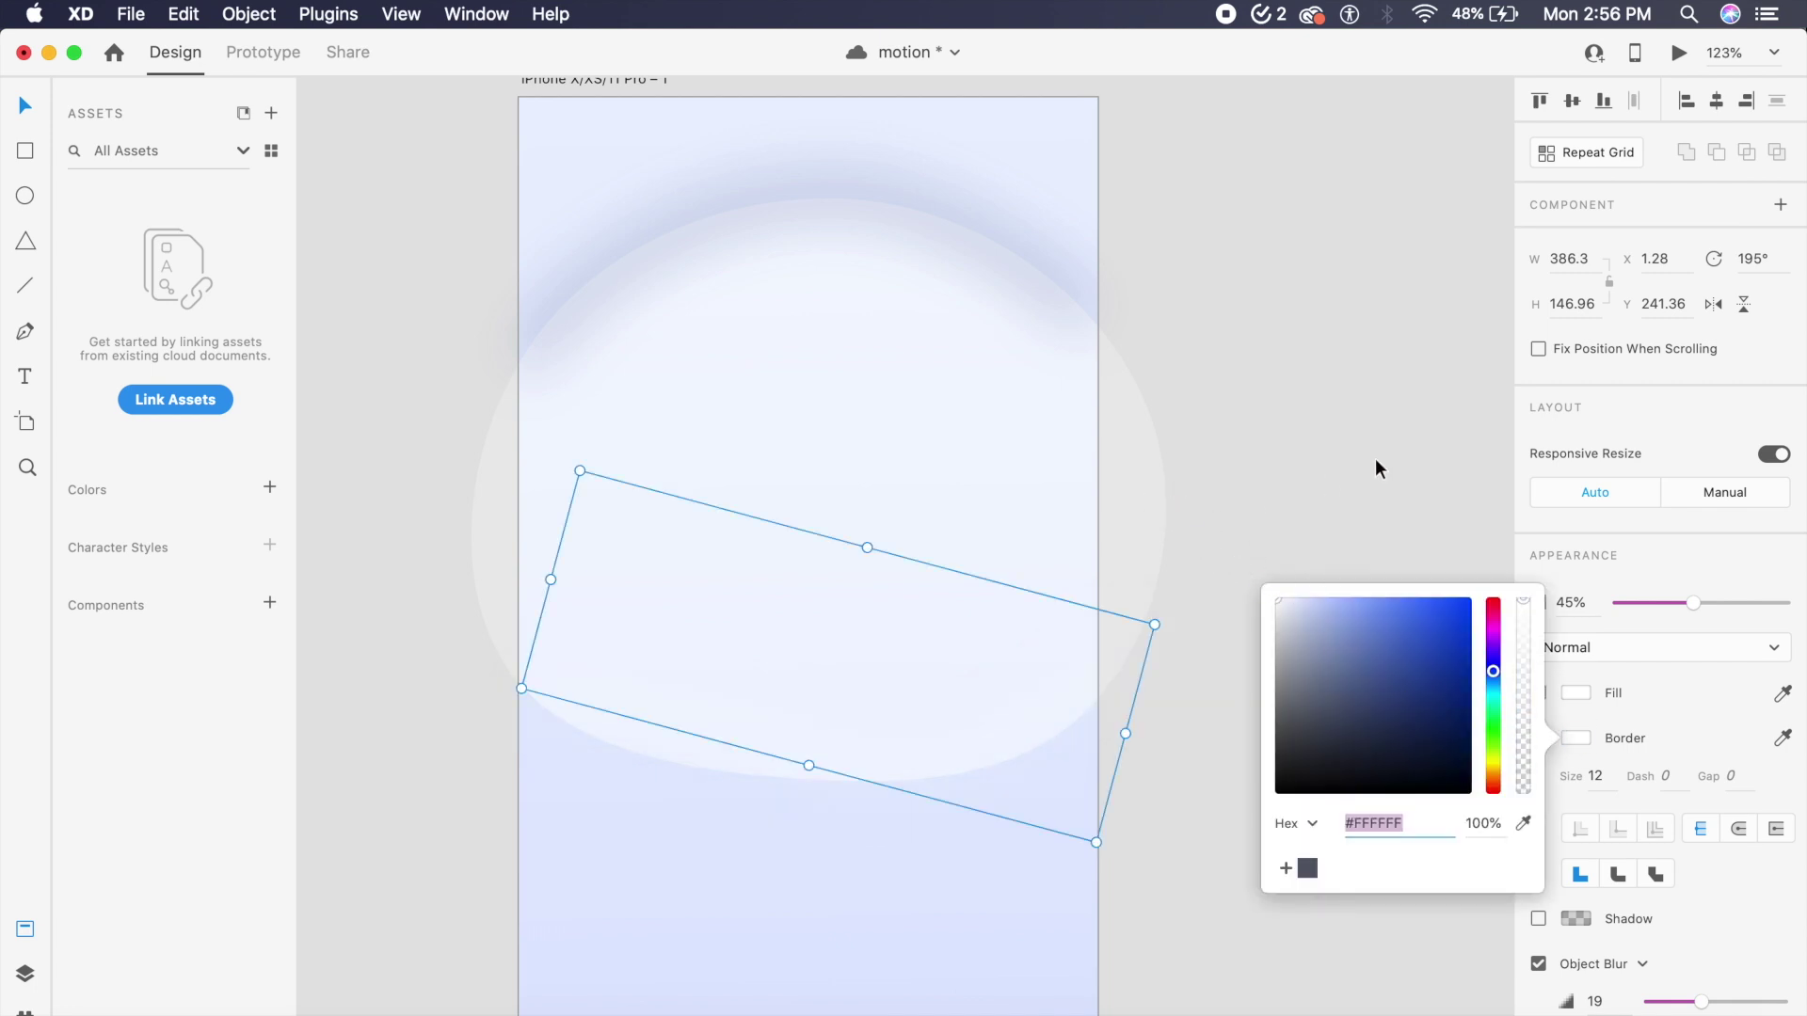
- Send the large rotated shape backward and mask Paths 13, 14 and 15 into Mask Group 4
click(1377, 468)
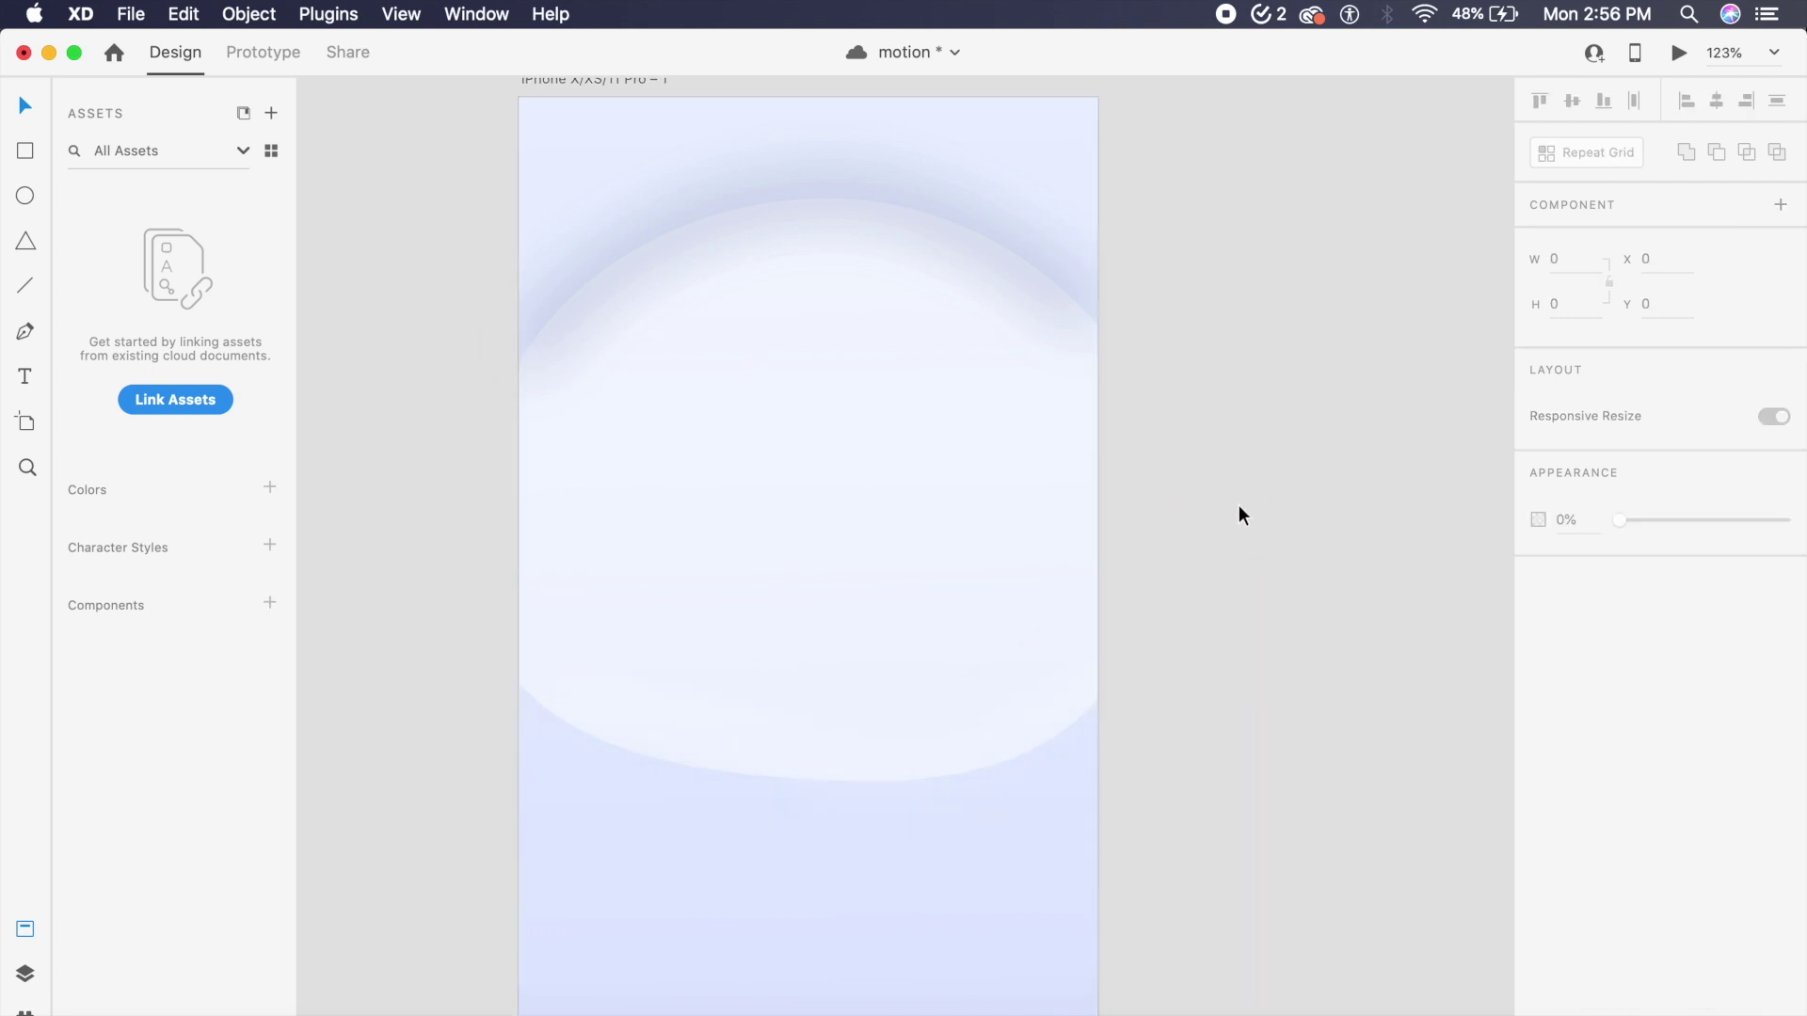
click(1082, 498)
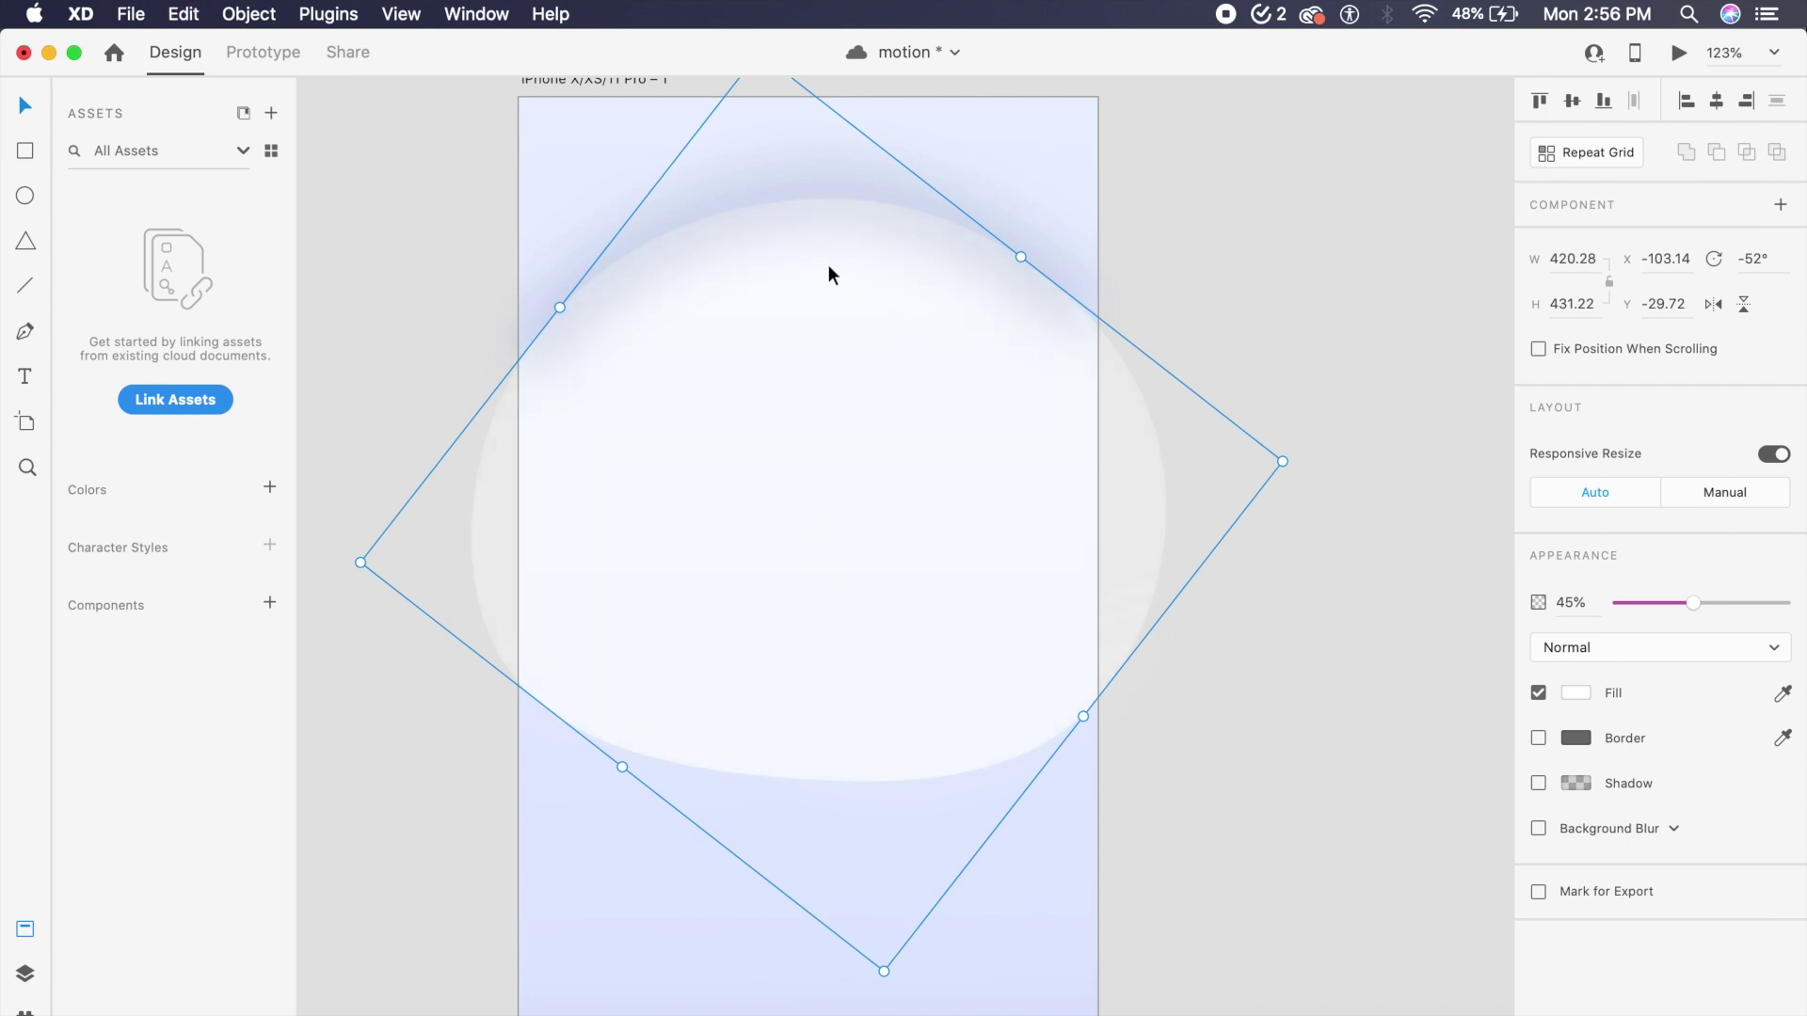
key(super+shift+bracketleft)
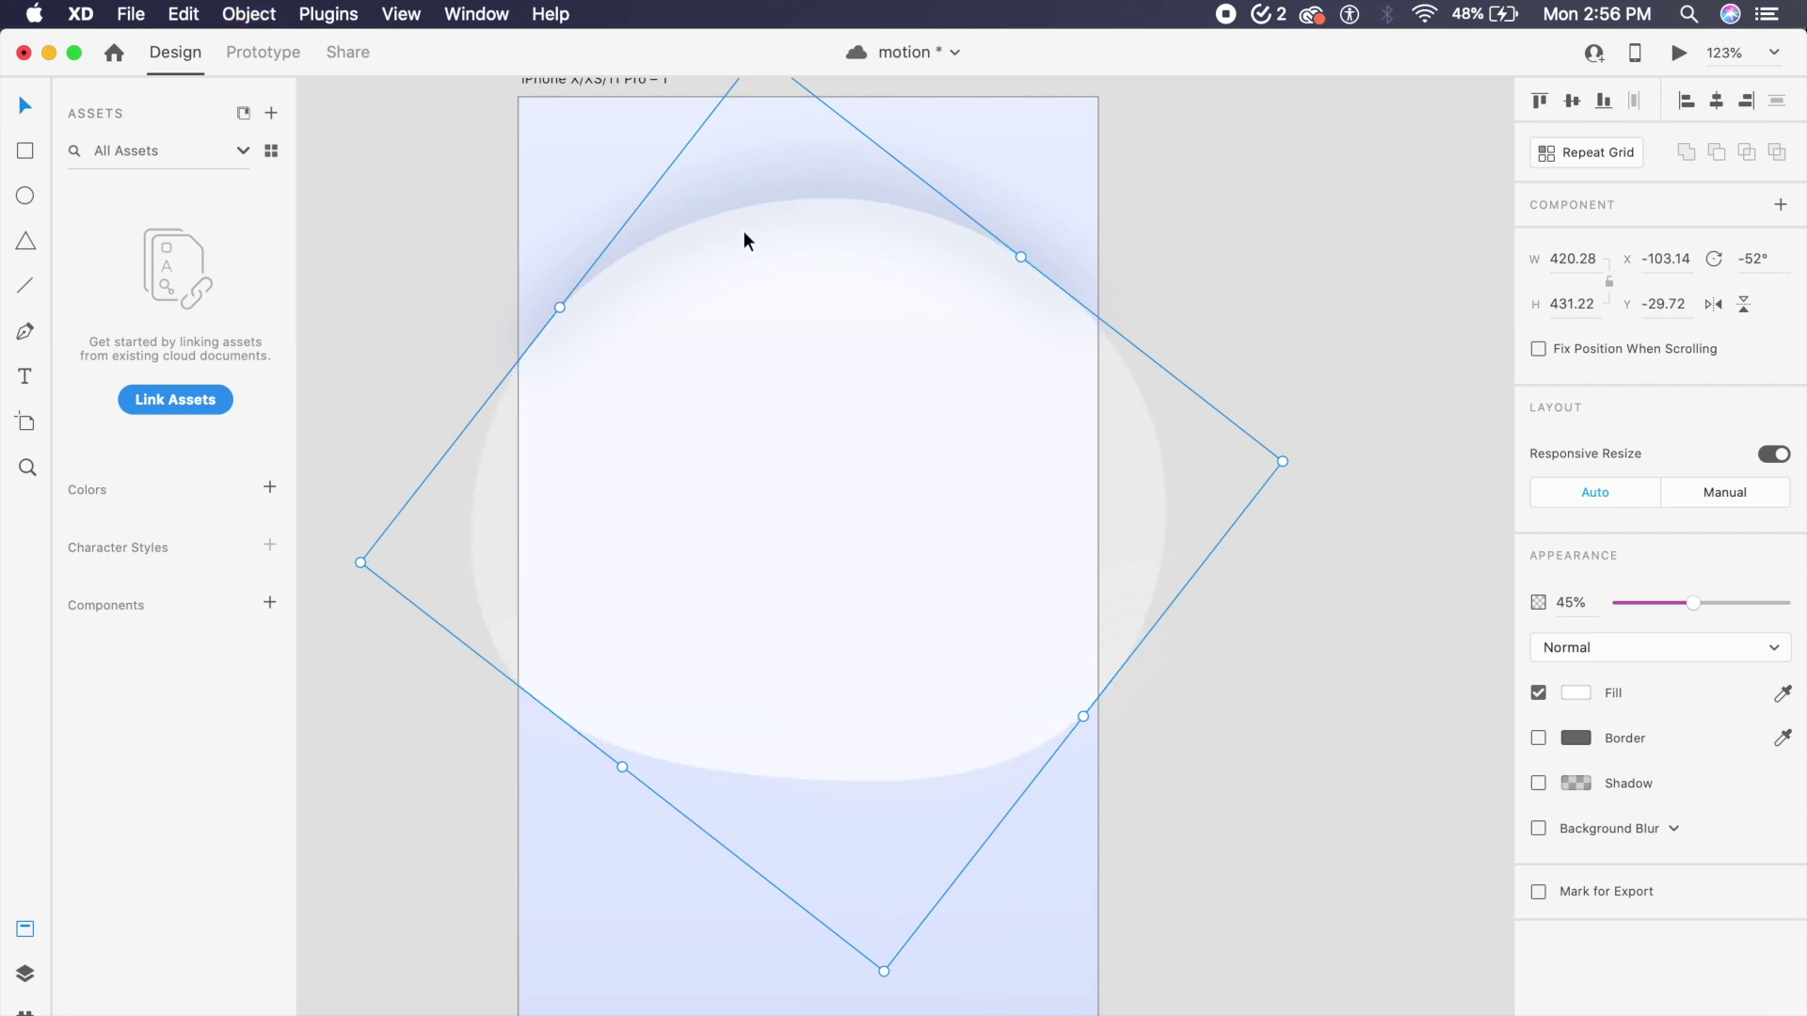
click(25, 973)
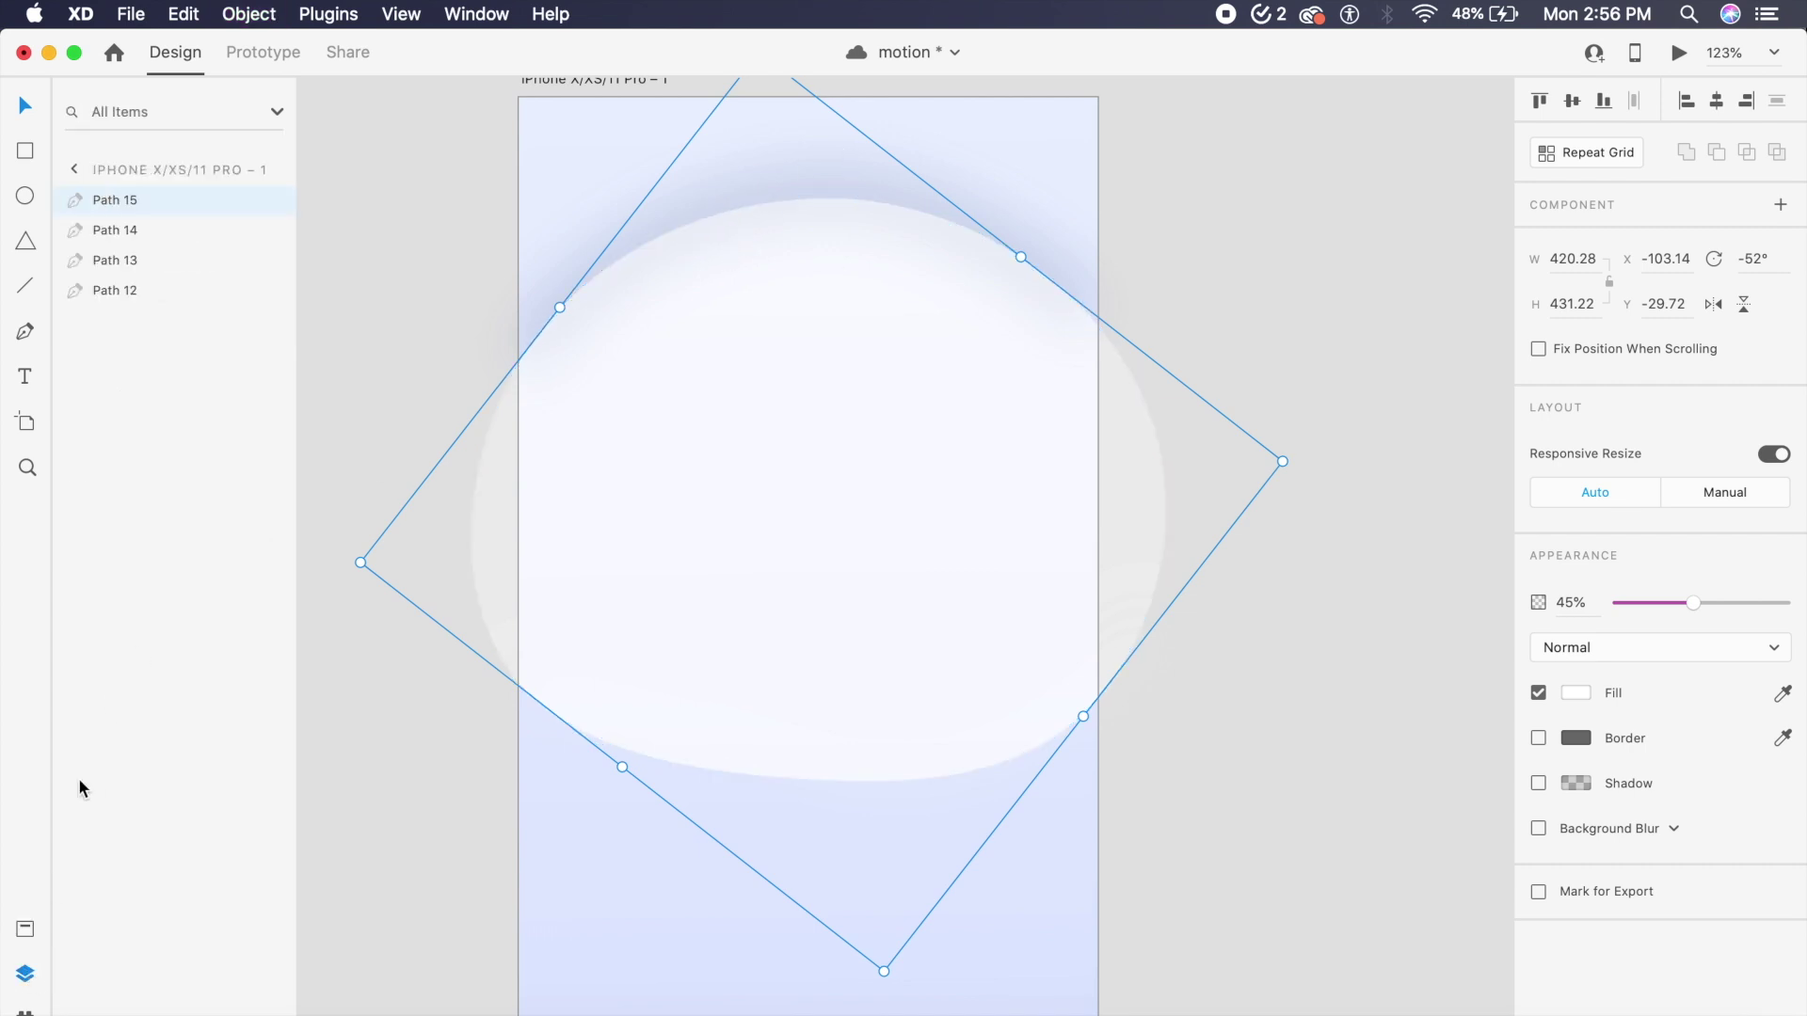
click(128, 232)
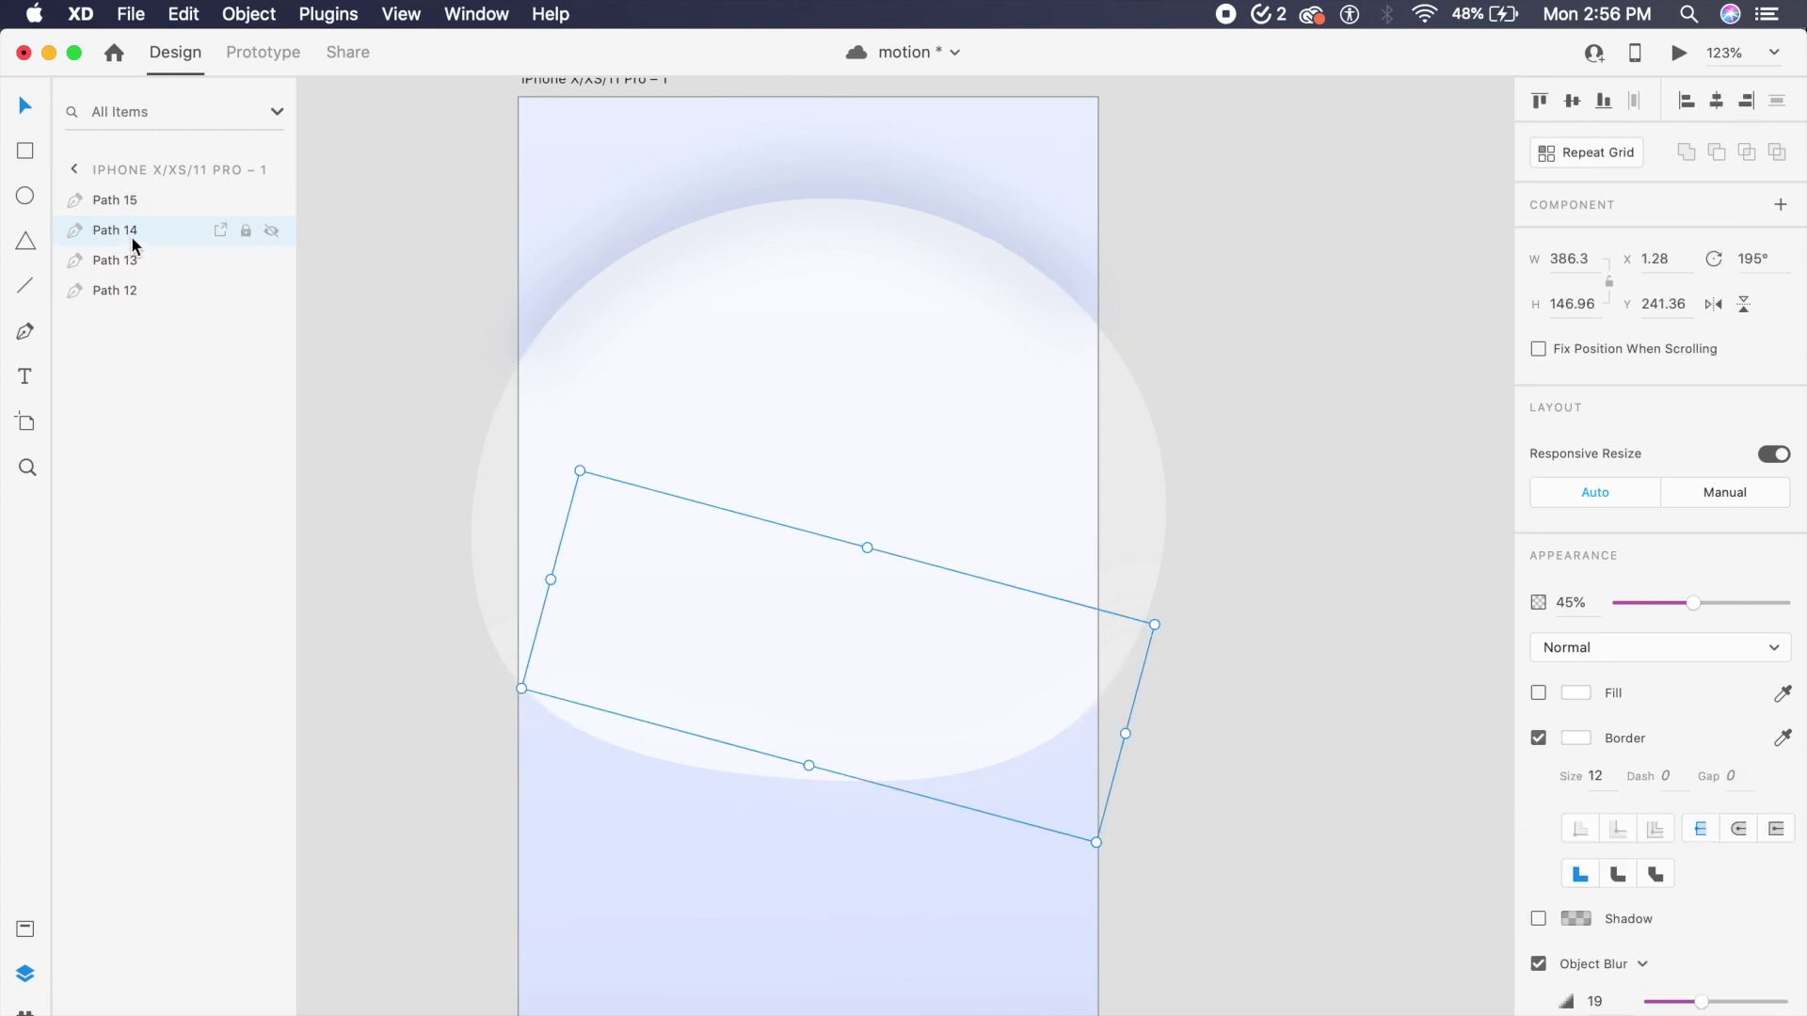
click(151, 263)
shift+click(145, 230)
shift+click(144, 200)
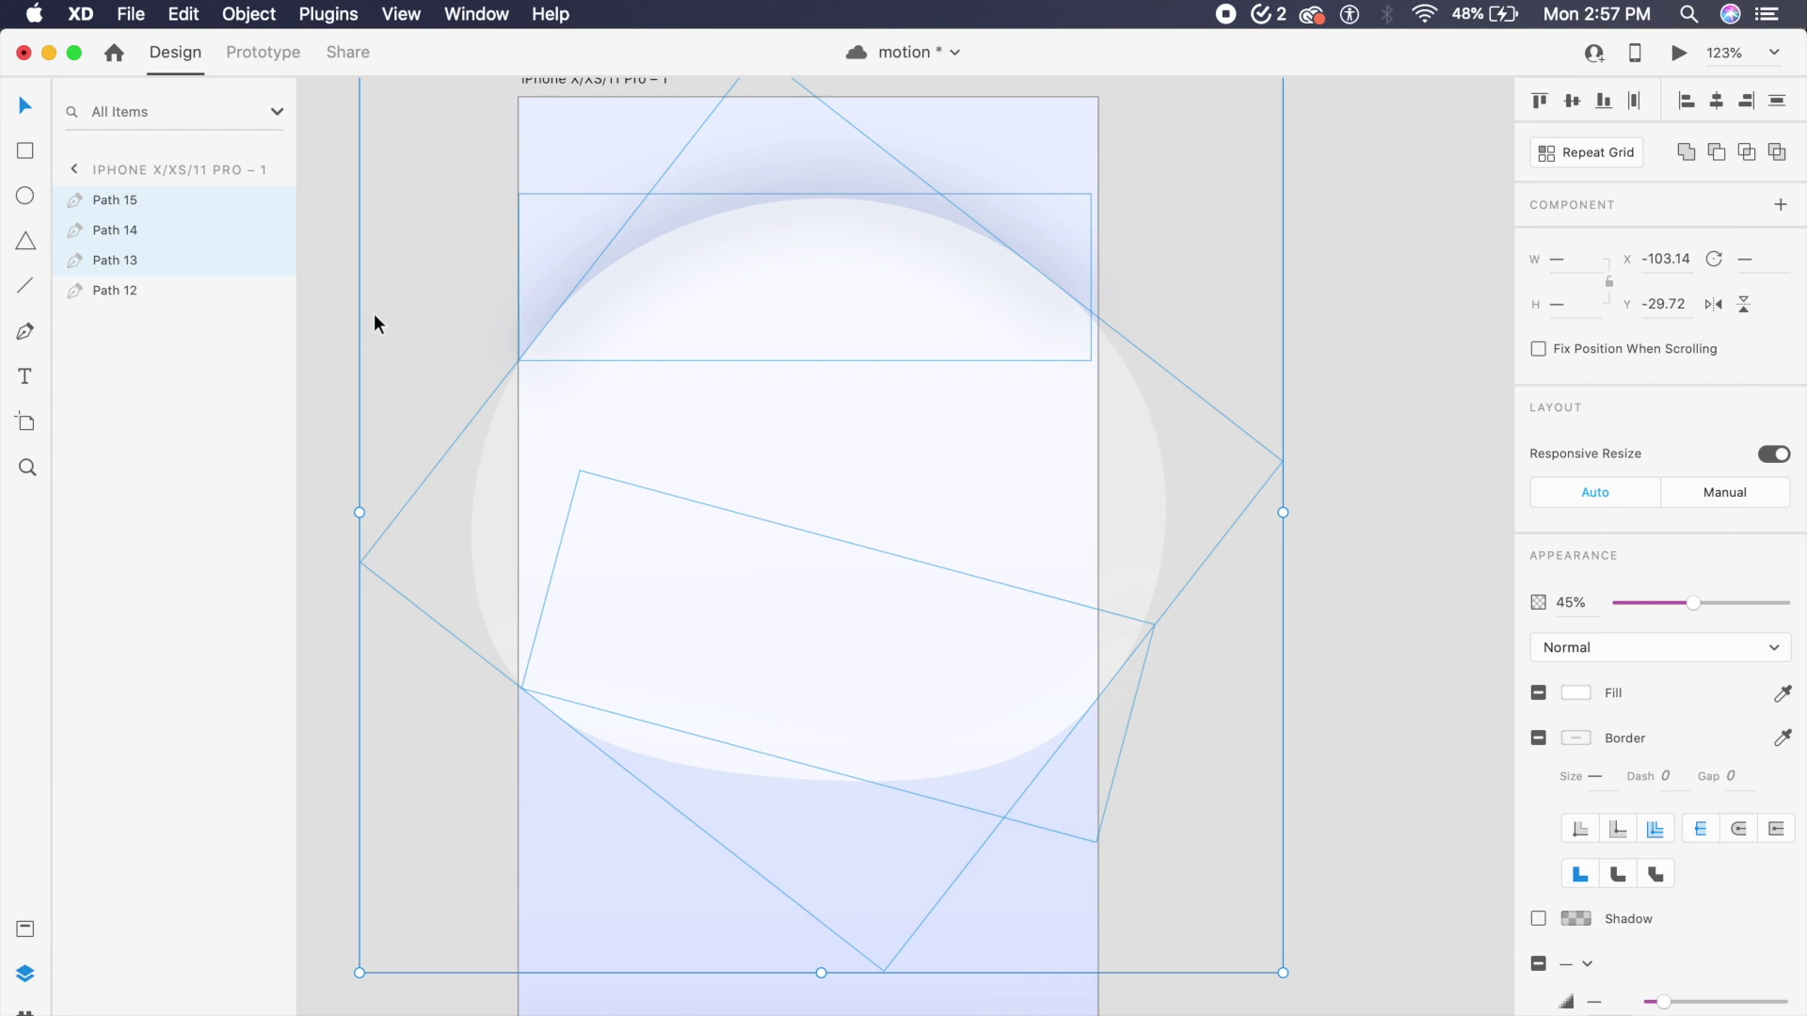
key(super+shift+m)
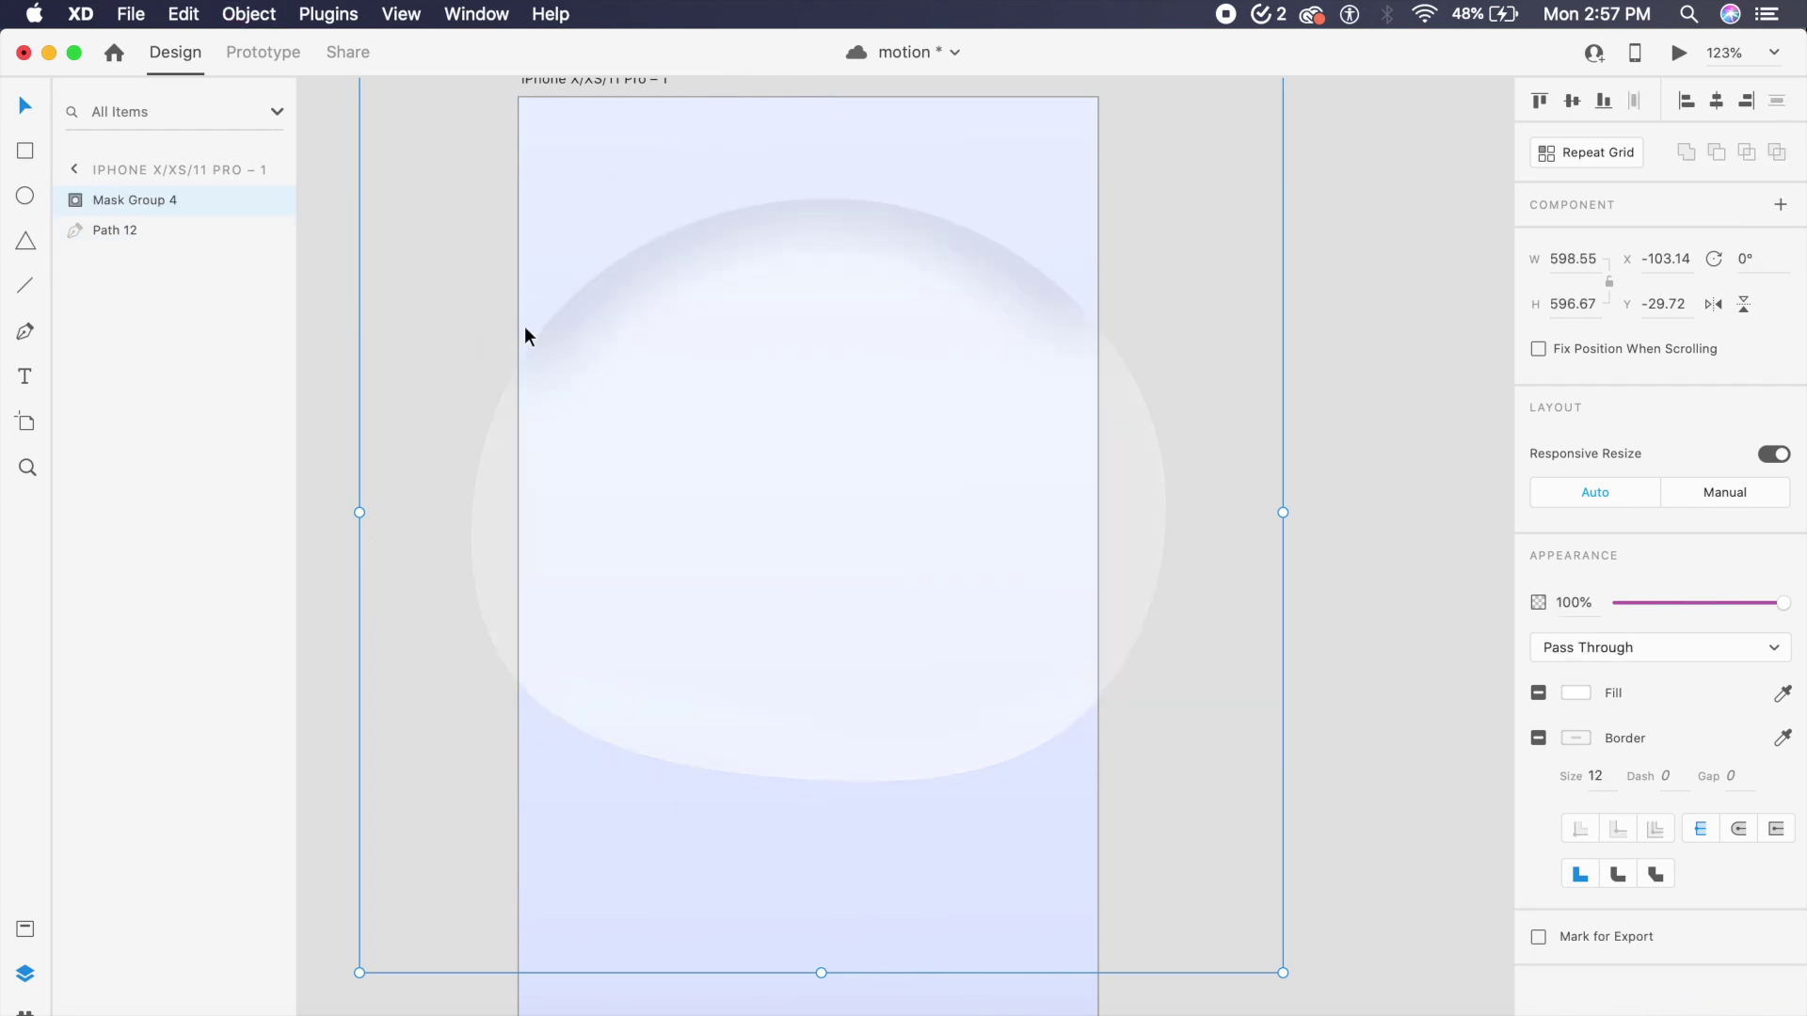
- Lower Path 12, behind the mask group, to 36% opacity
click(1358, 382)
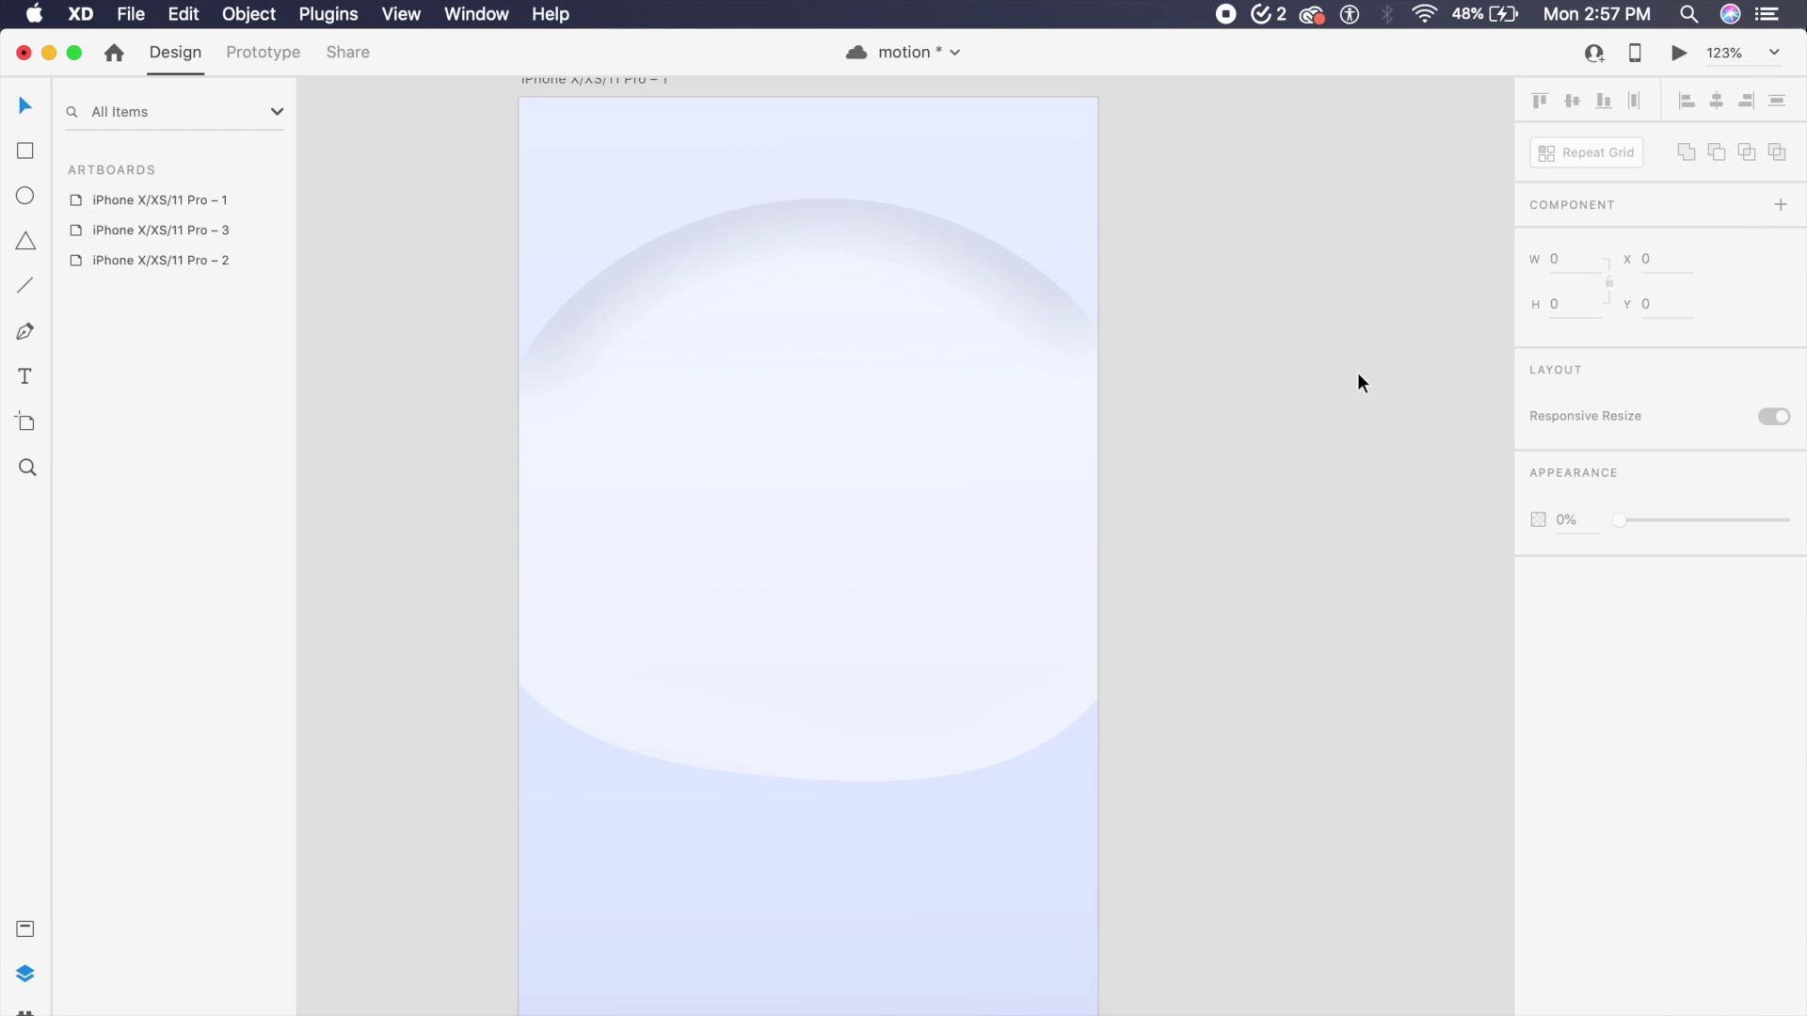
double_click(786, 407)
mouse_move(1694, 605)
mouse_down()
mouse_move(1643, 607)
mouse_move(1679, 609)
mouse_up()
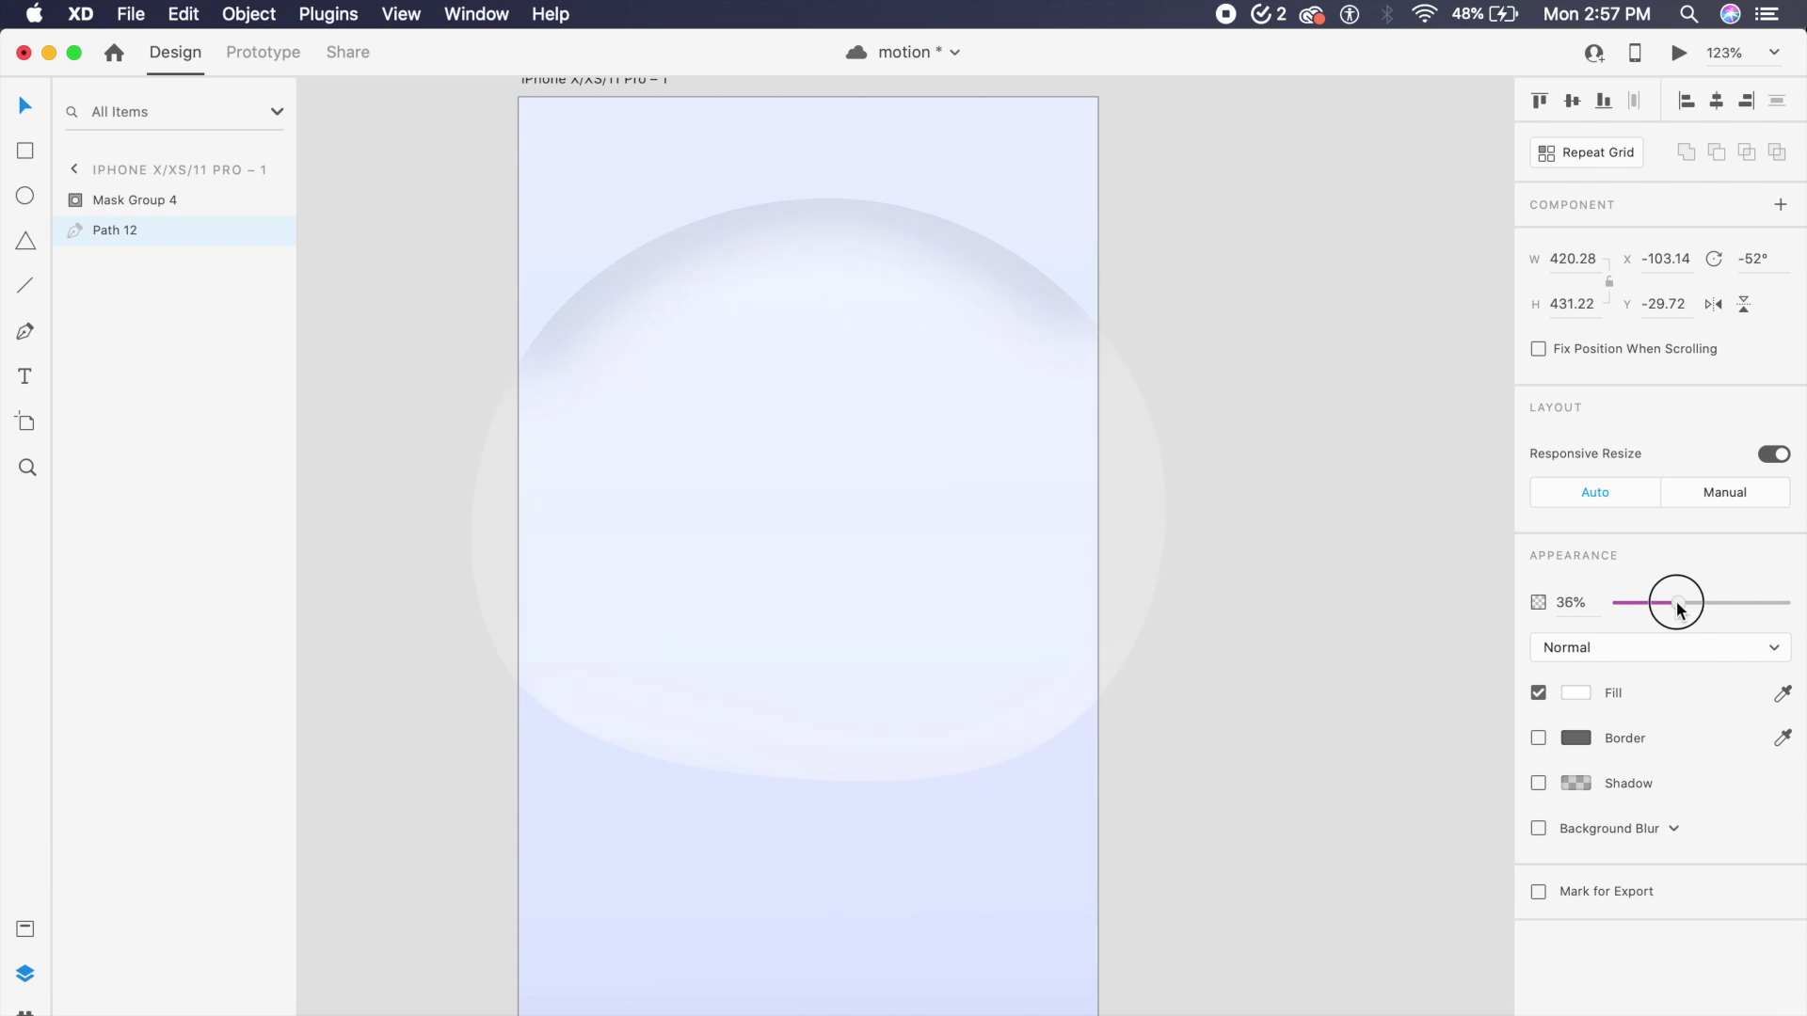
click(1396, 642)
scroll(1397, 642, down, 2)
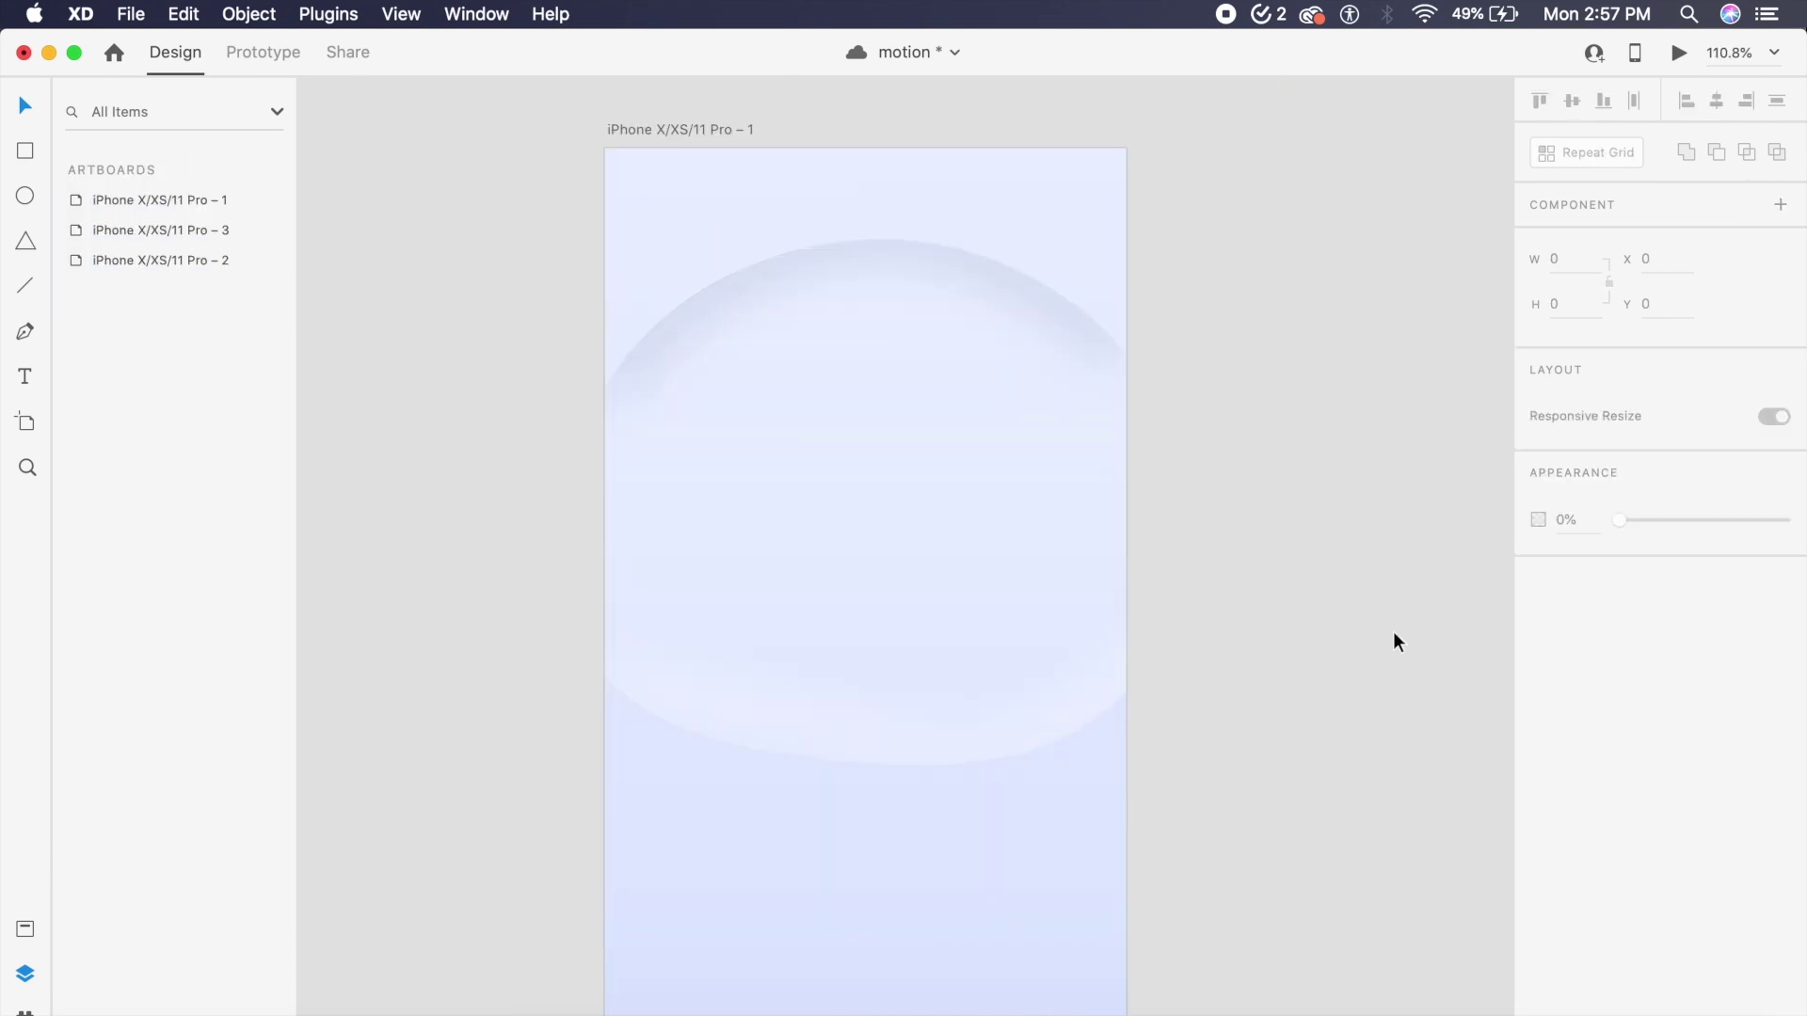
scroll(1396, 642, down, 2)
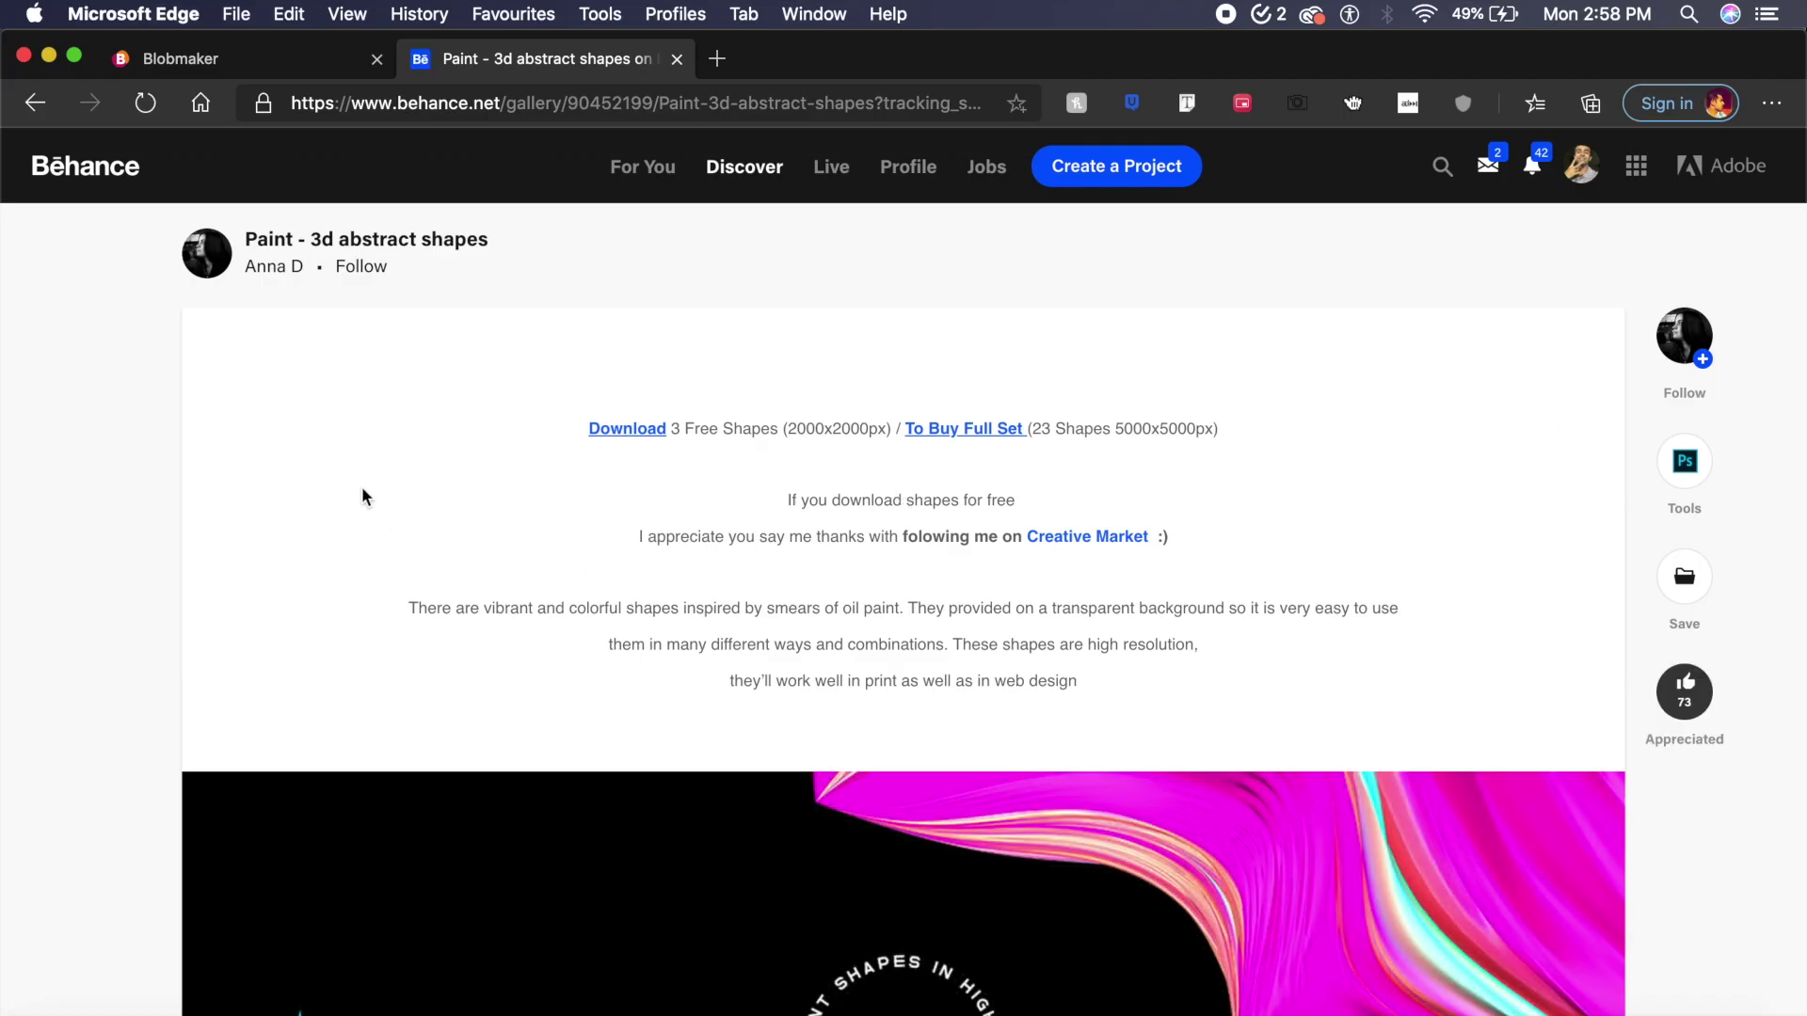
- Scroll down the Behance 'Paint - 3d abstract shapes' page through its paint-shape renders
scroll(410, 471, down, 10)
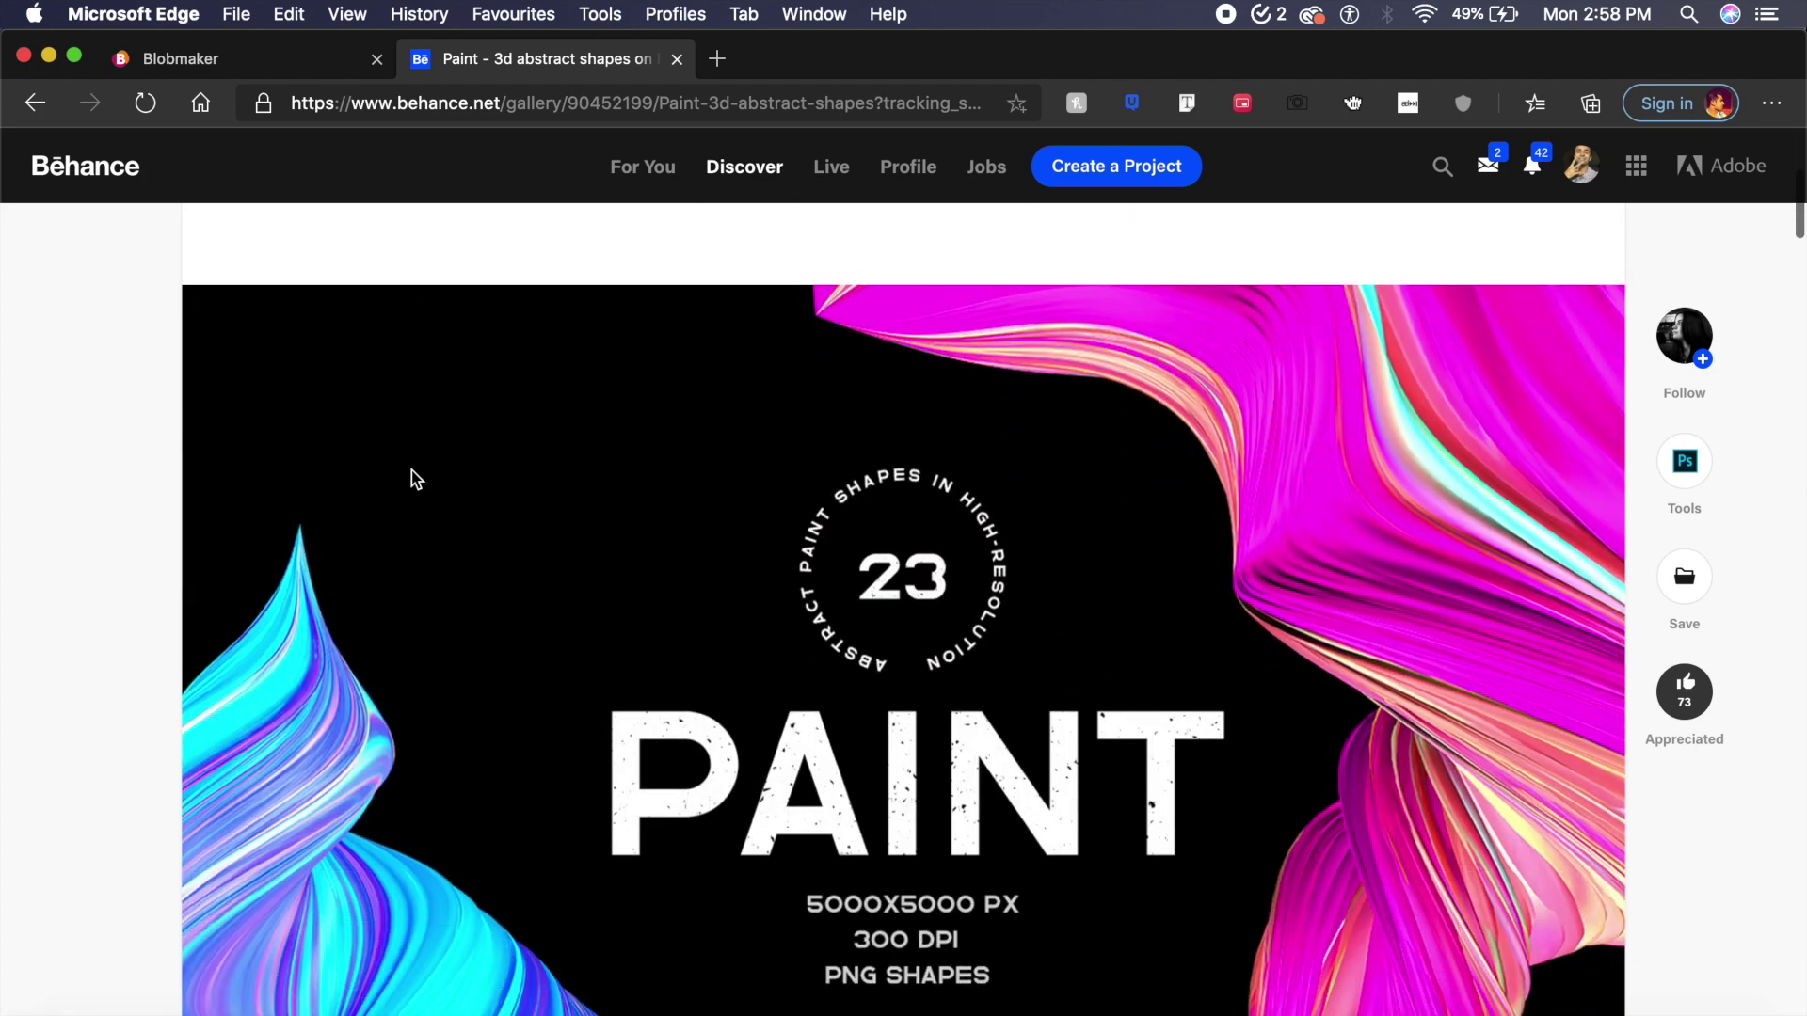
scroll(701, 625, down, 10)
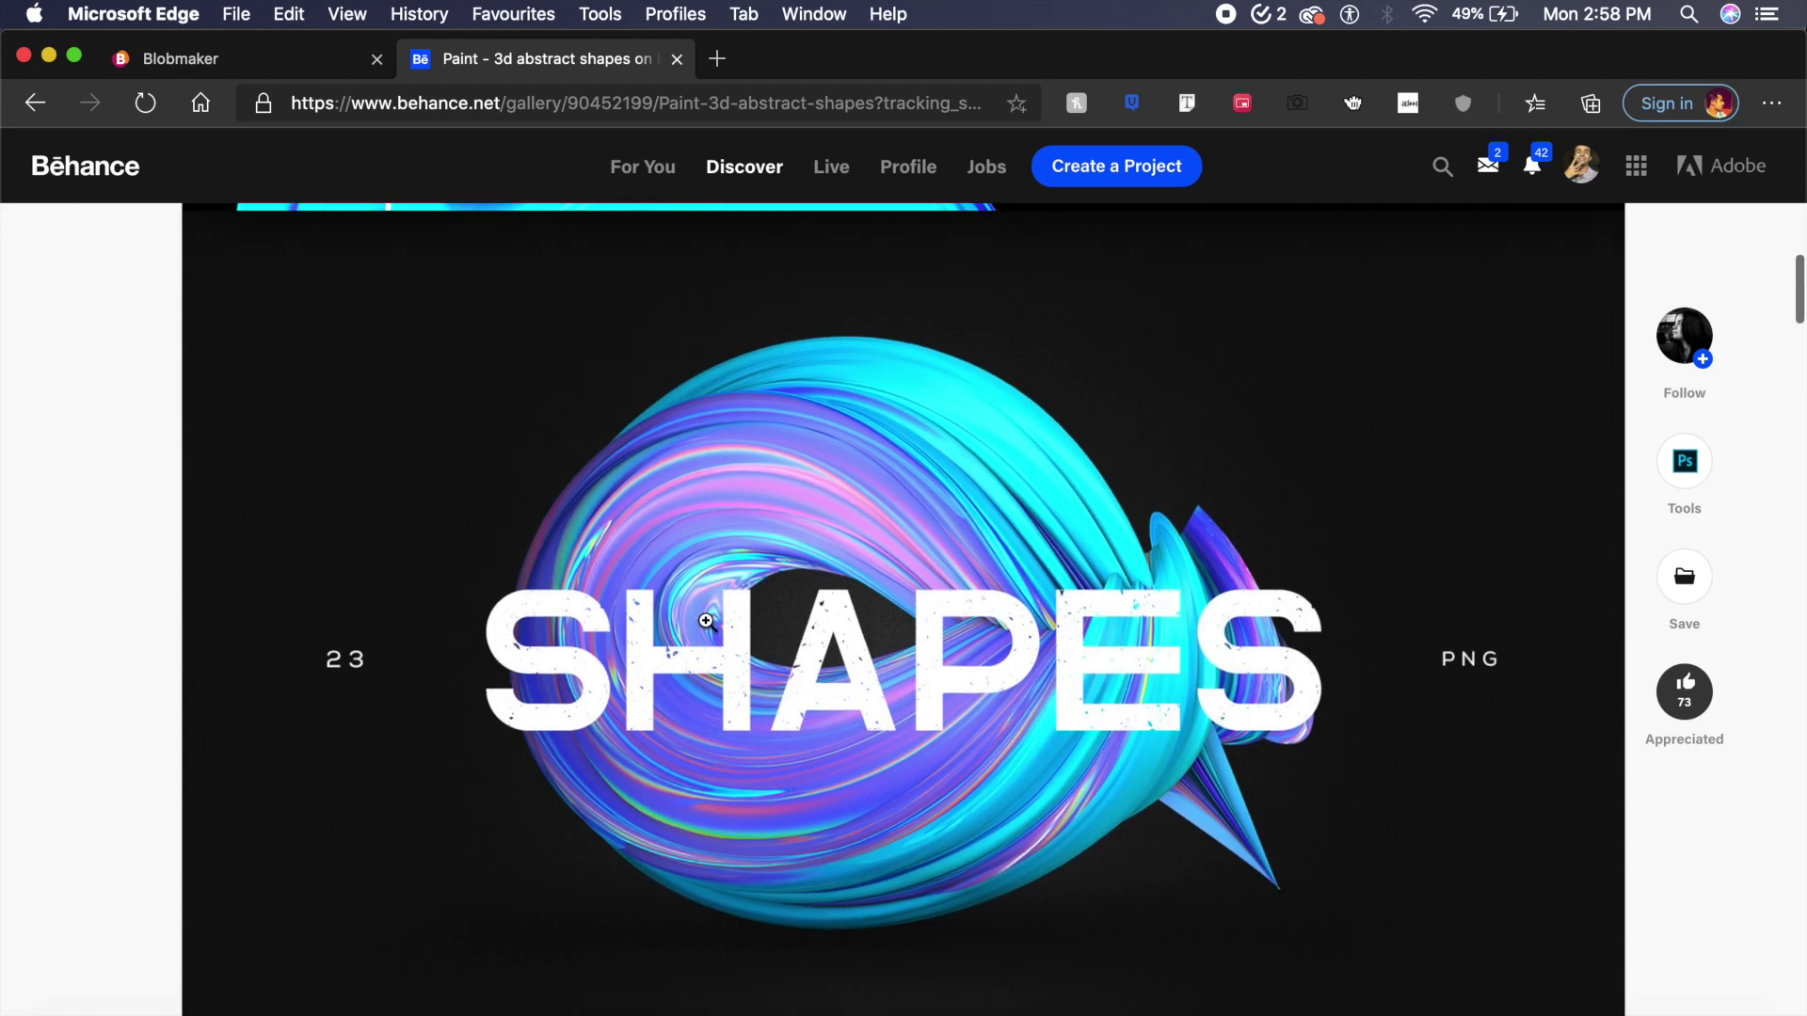
scroll(962, 473, down, 10)
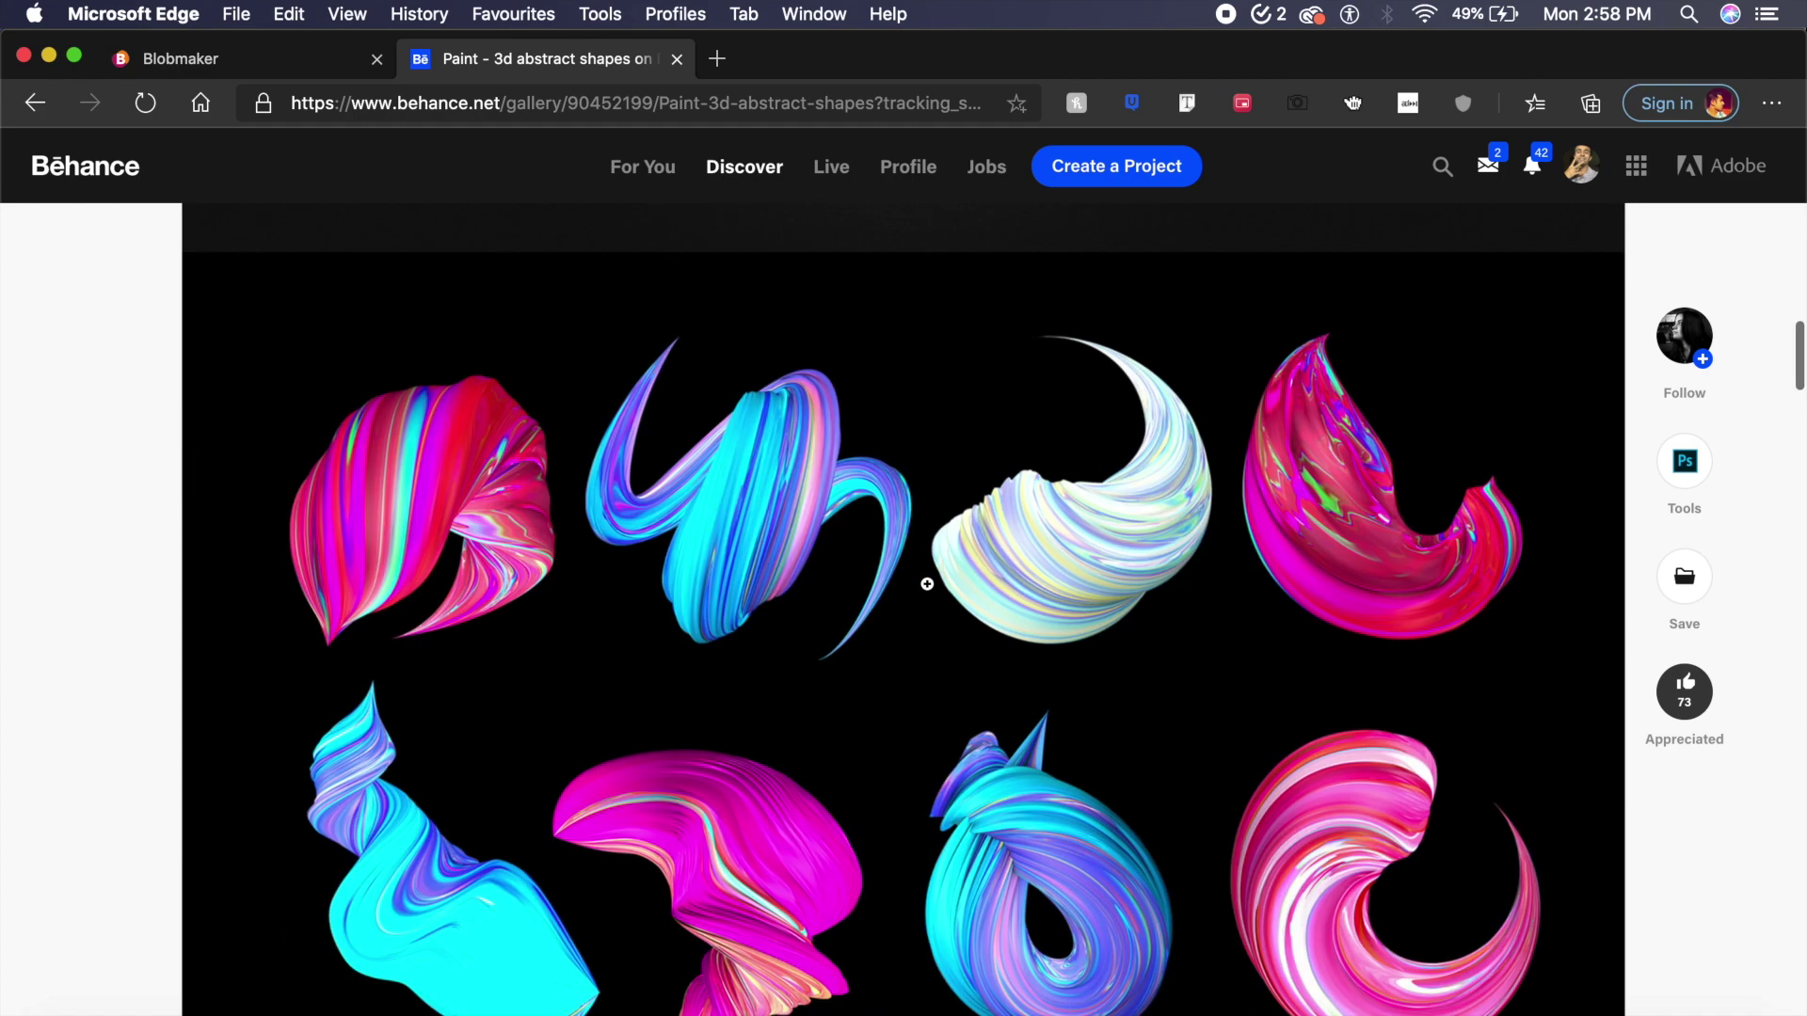
scroll(801, 486, down, 6)
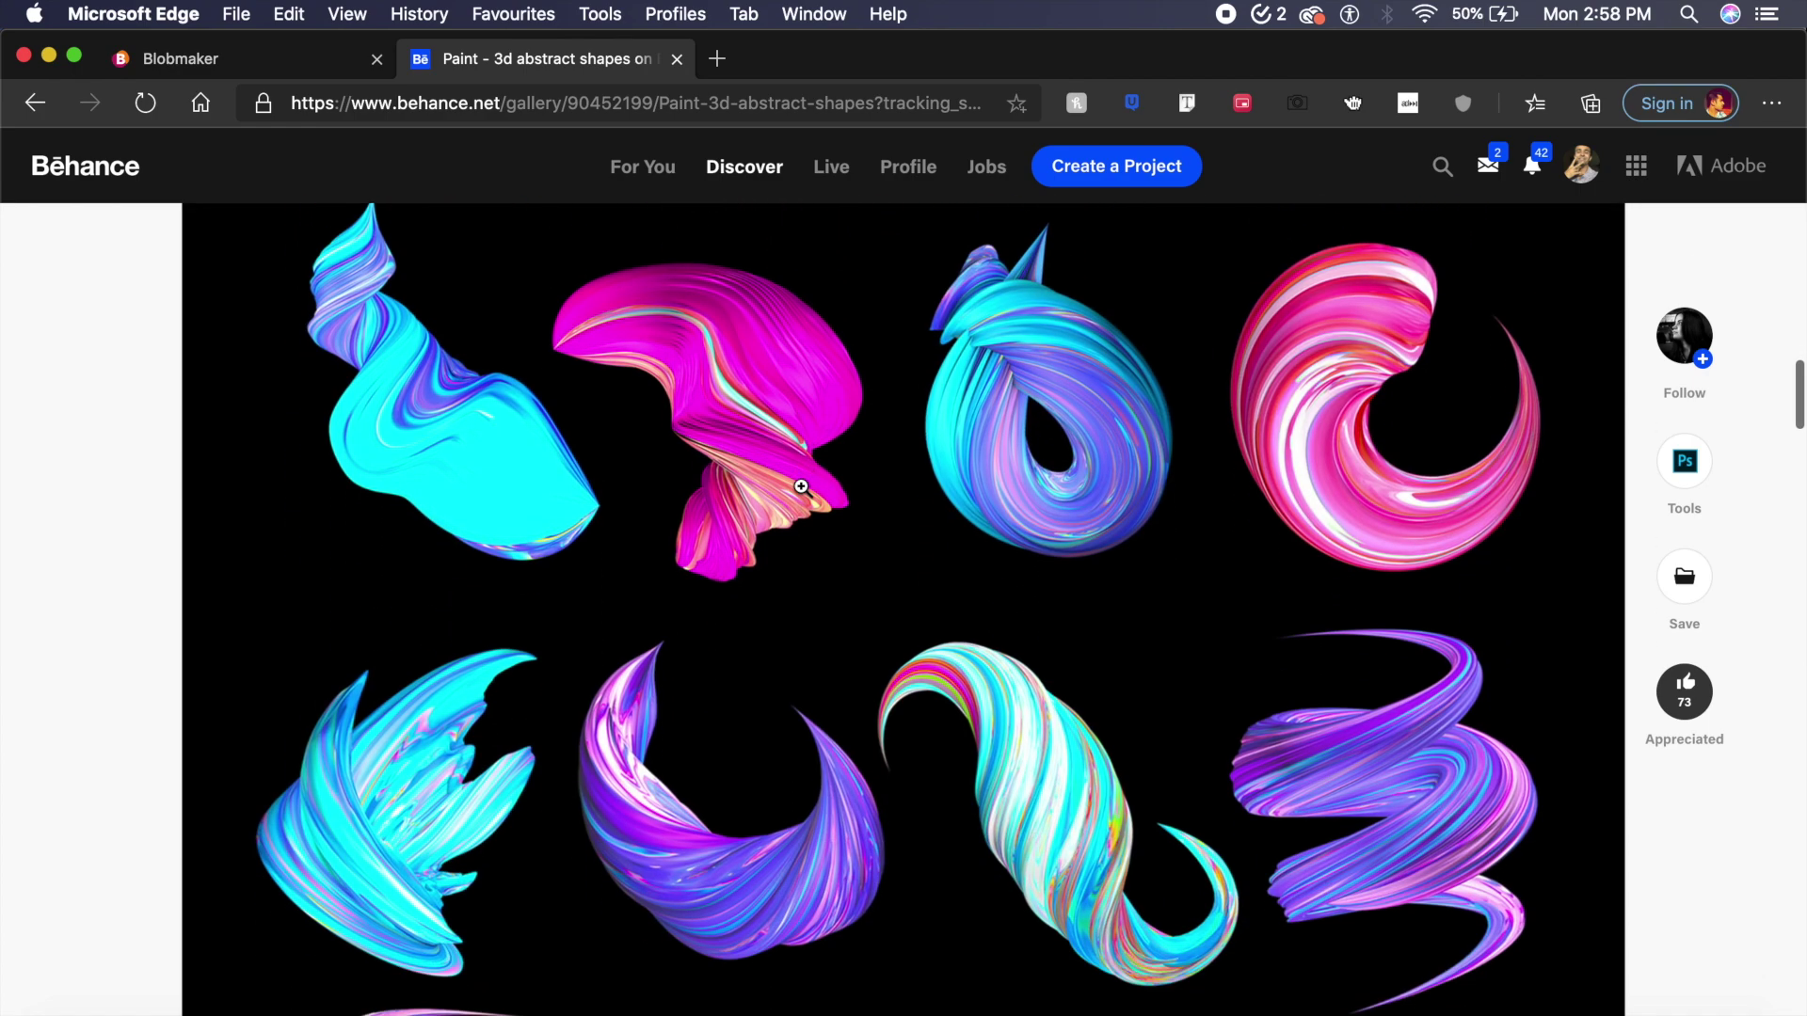
scroll(800, 485, down, 6)
scroll(780, 717, down, 10)
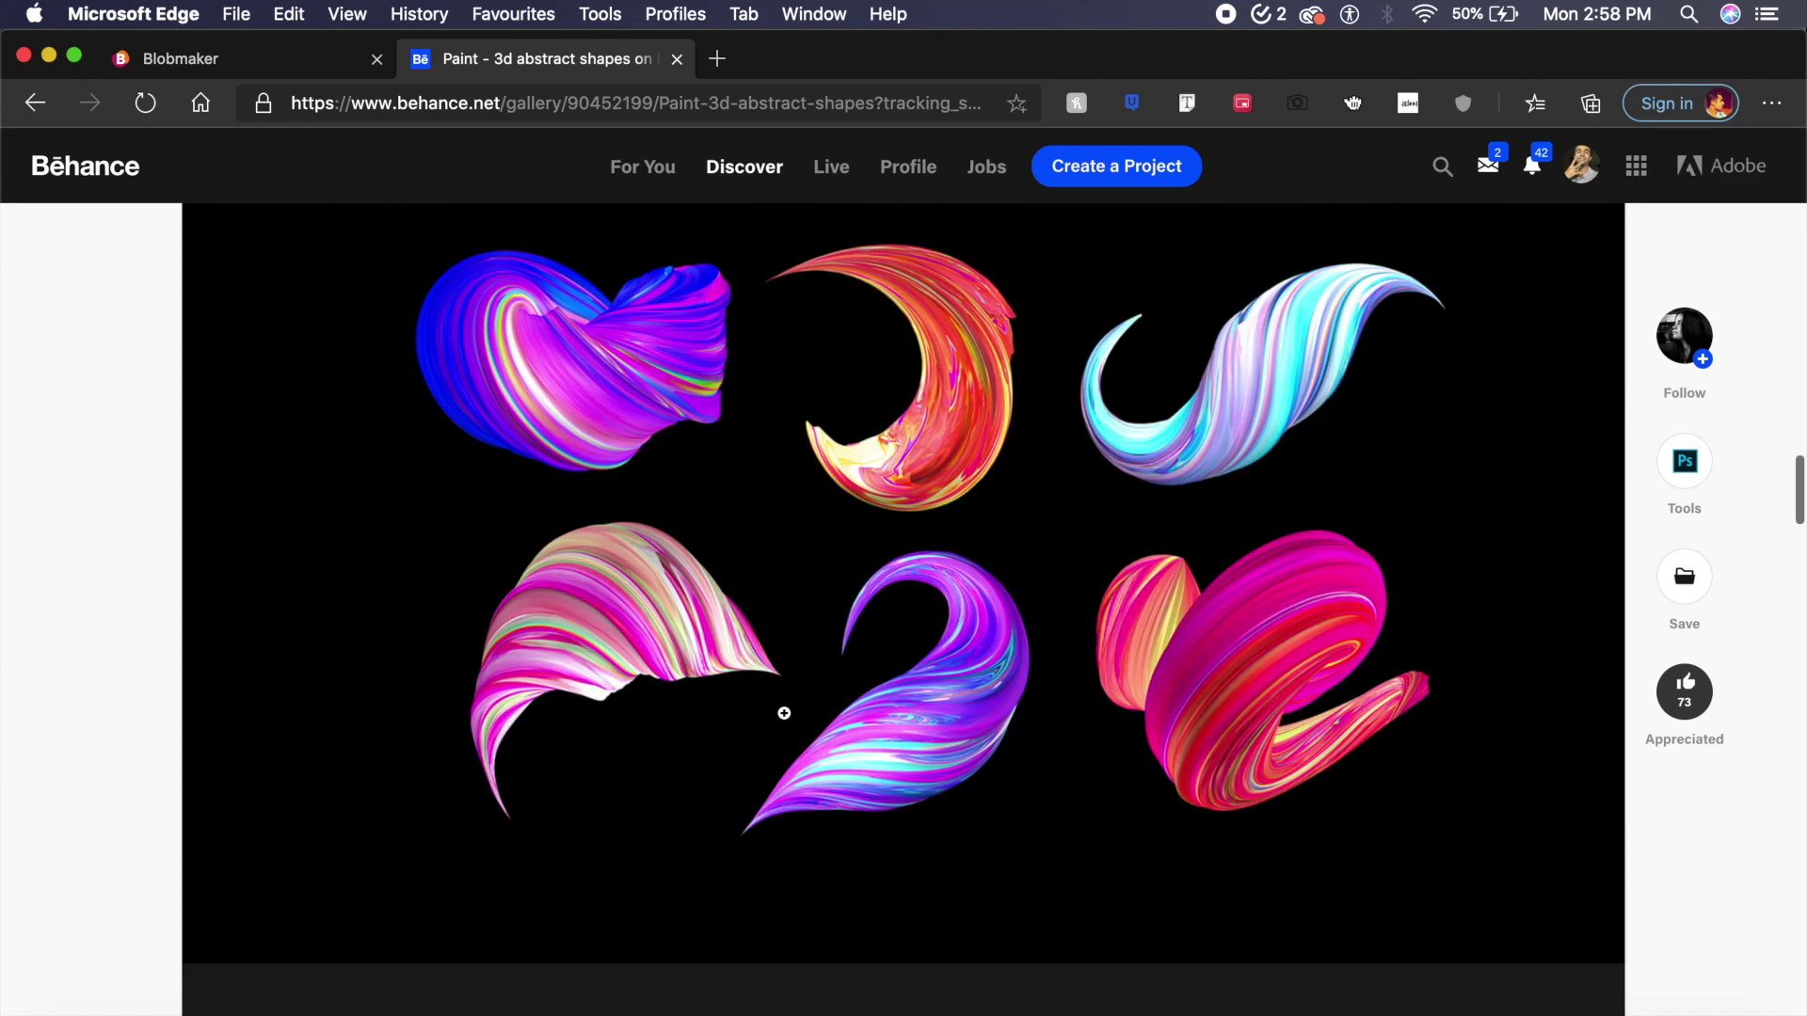
scroll(784, 713, down, 10)
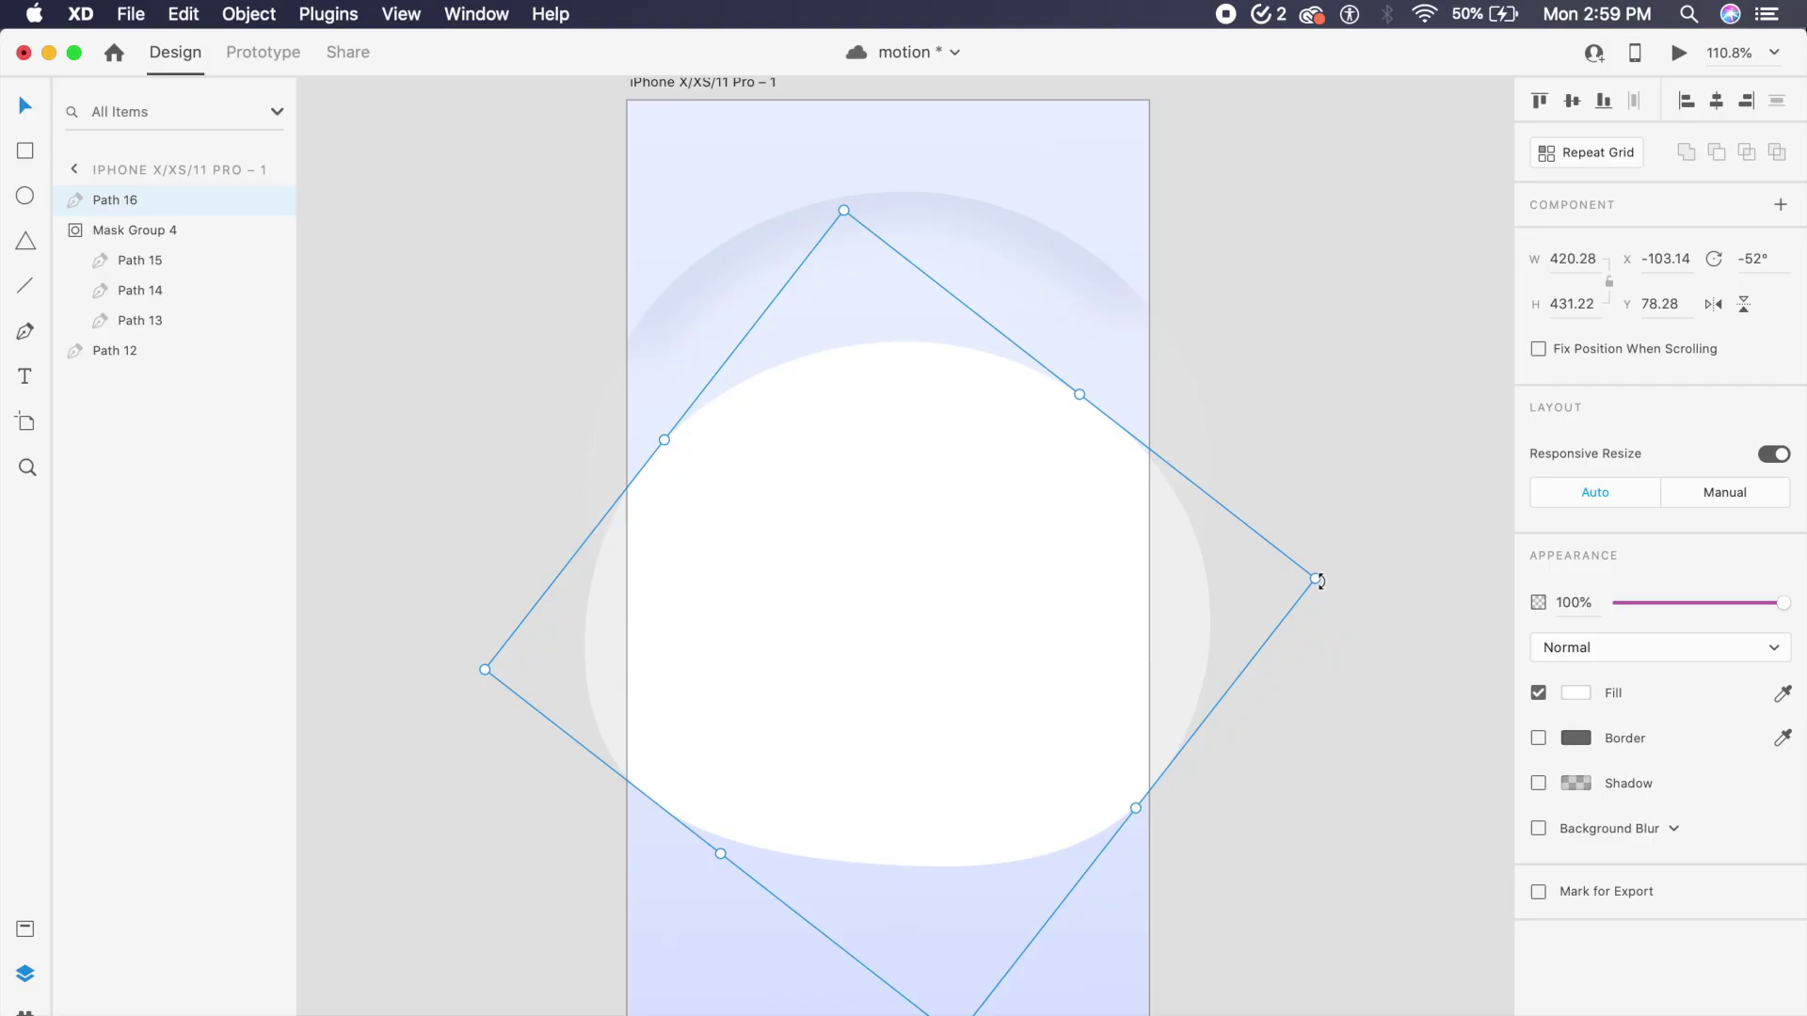
- Shrink Path 16 to 127.69 × 144.92 and move it to the artboard centre at X 99.86, Y 173.83
drag(1317, 580, 743, 658)
key(Escape)
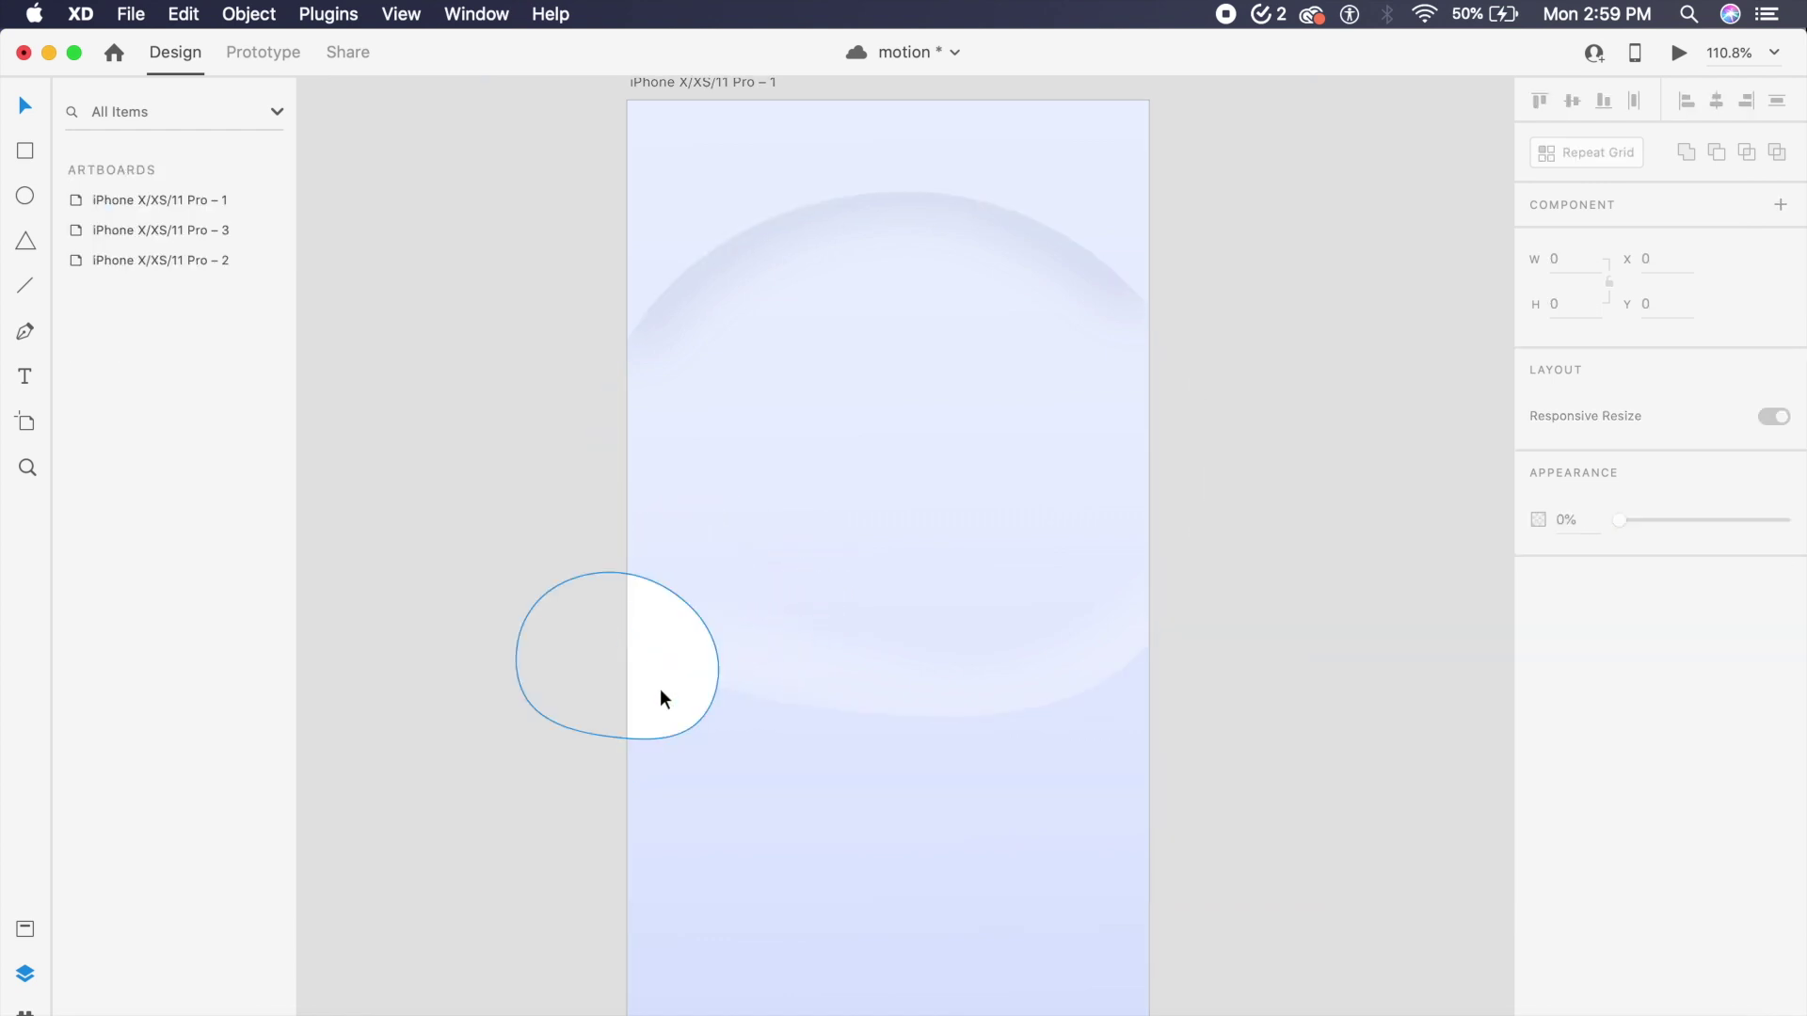
click(662, 694)
drag(875, 551, 938, 496)
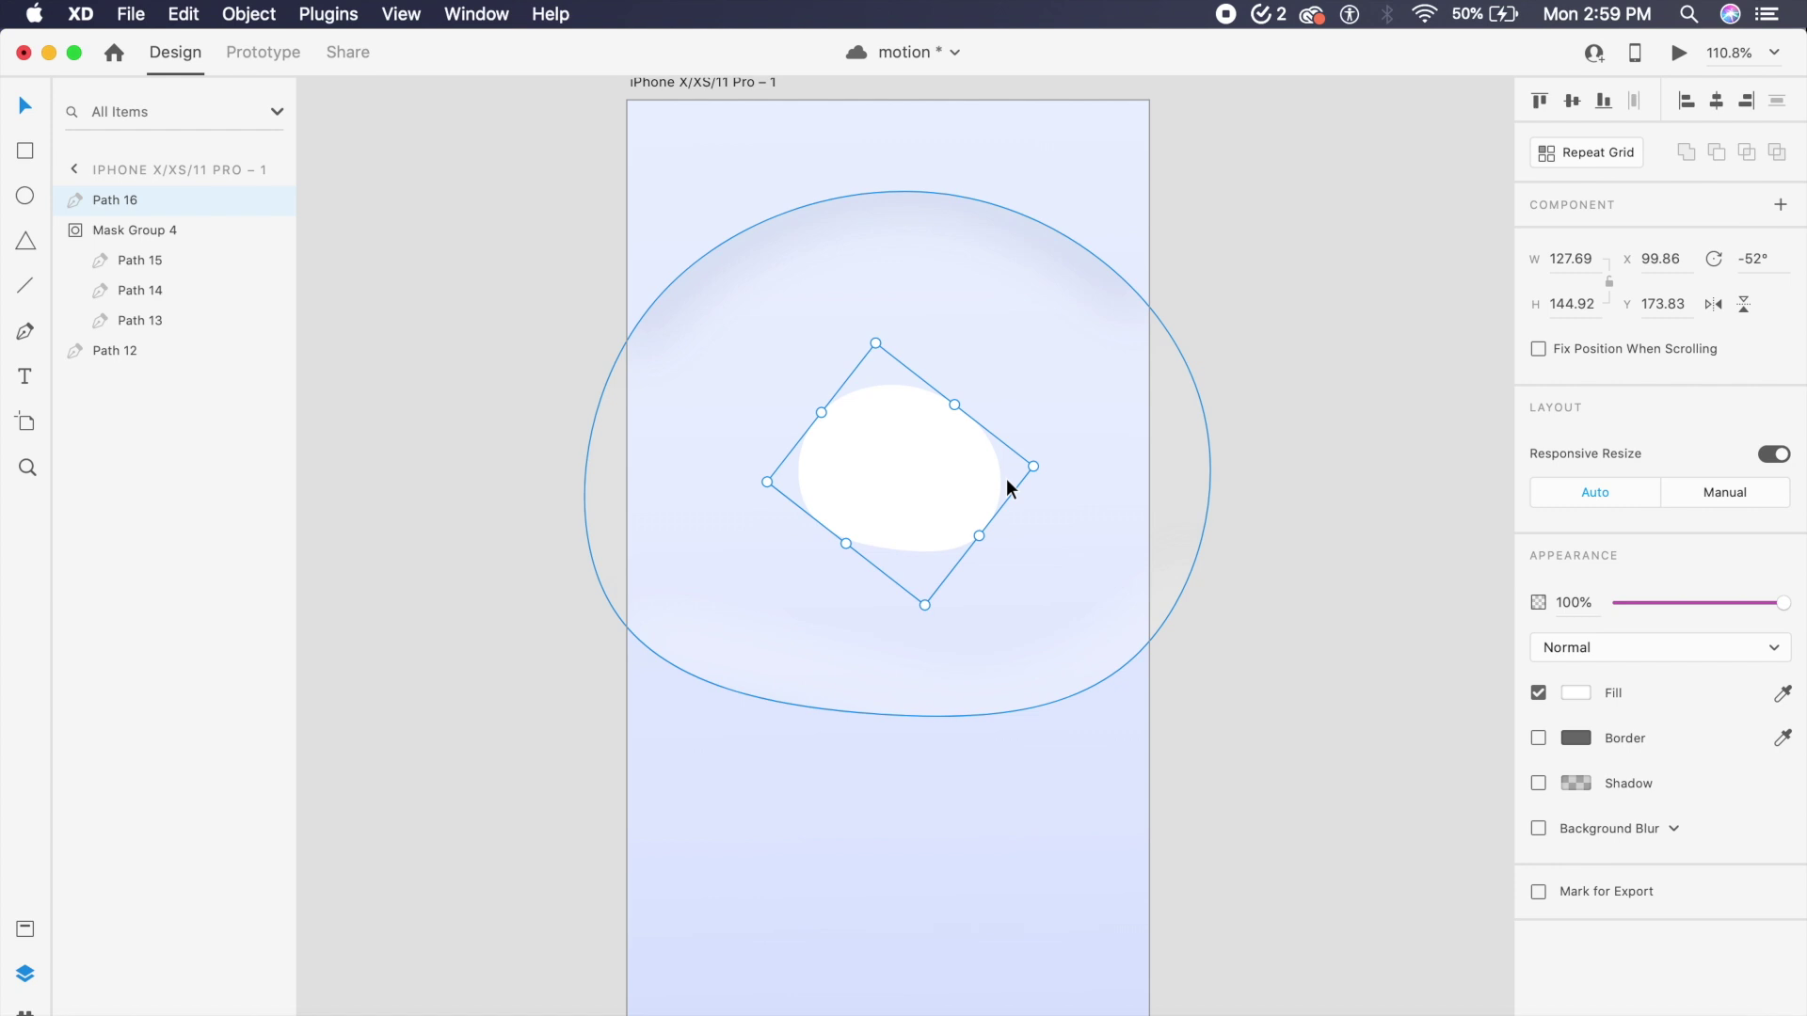
key(super+Tab)
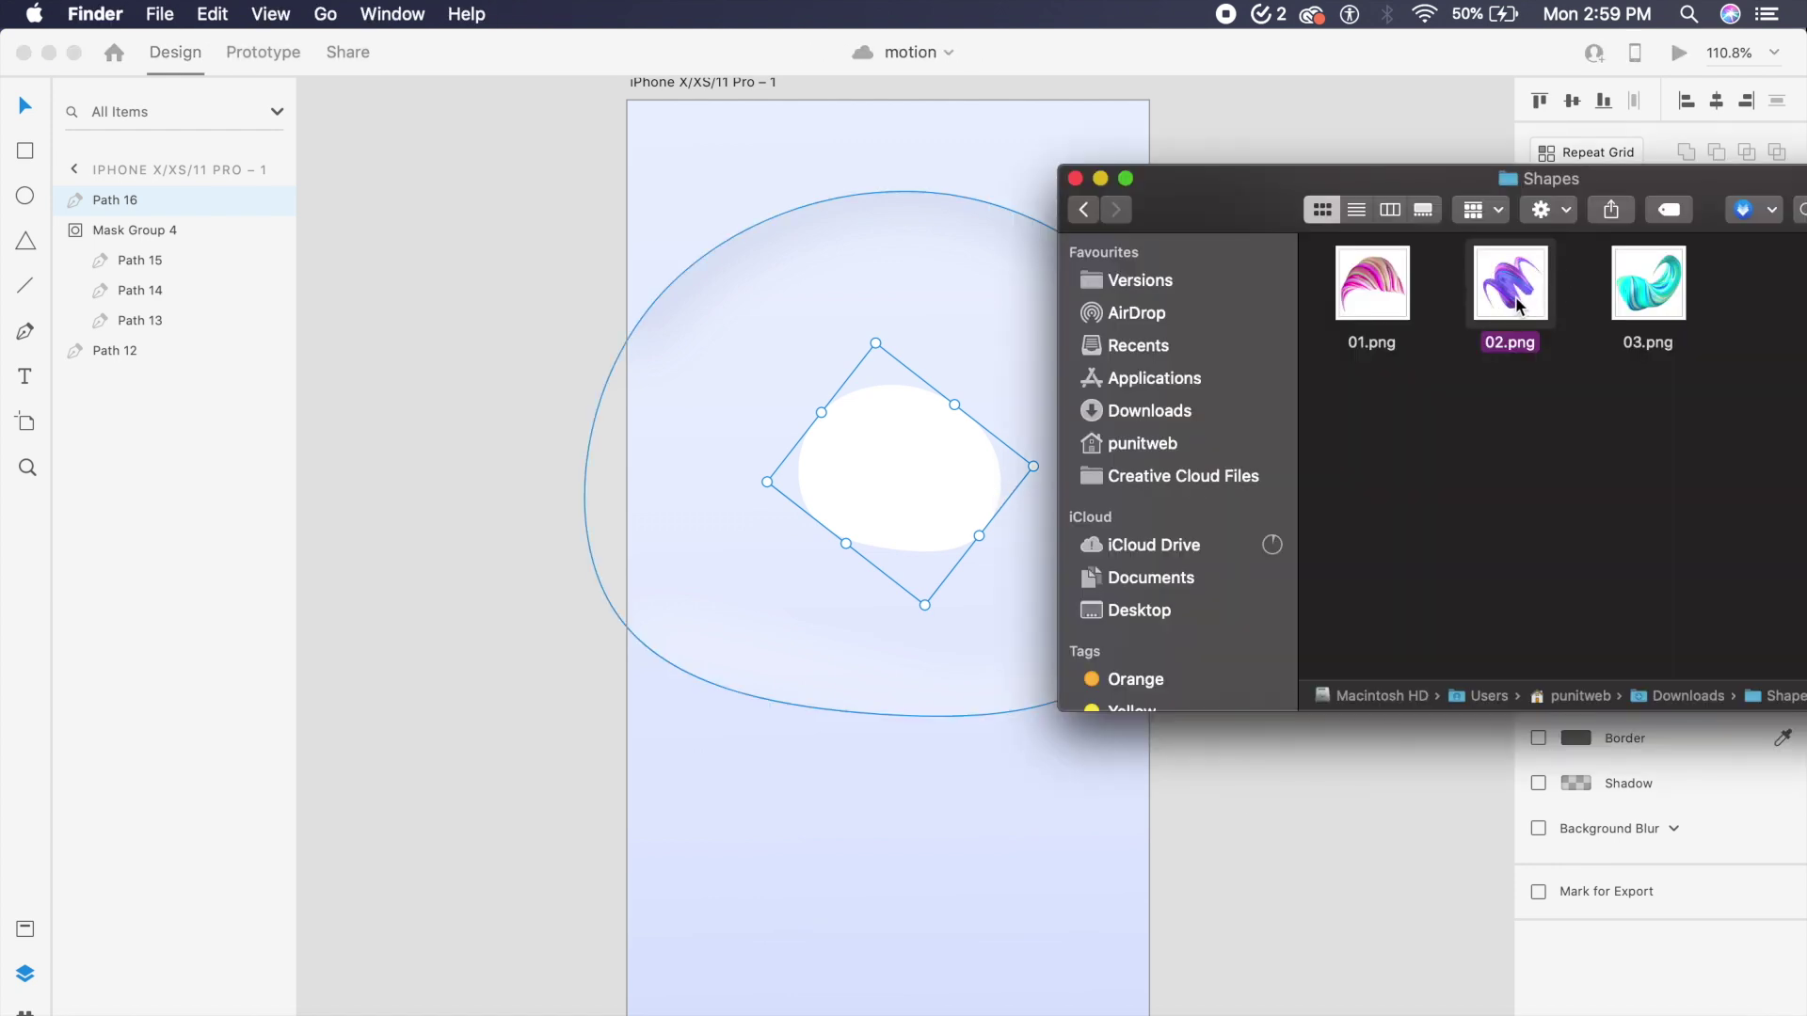
- Place the 02.png paint image into the white shape, then enlarge it and shift it left inside the mask
click(1515, 299)
drag(1515, 299, 866, 497)
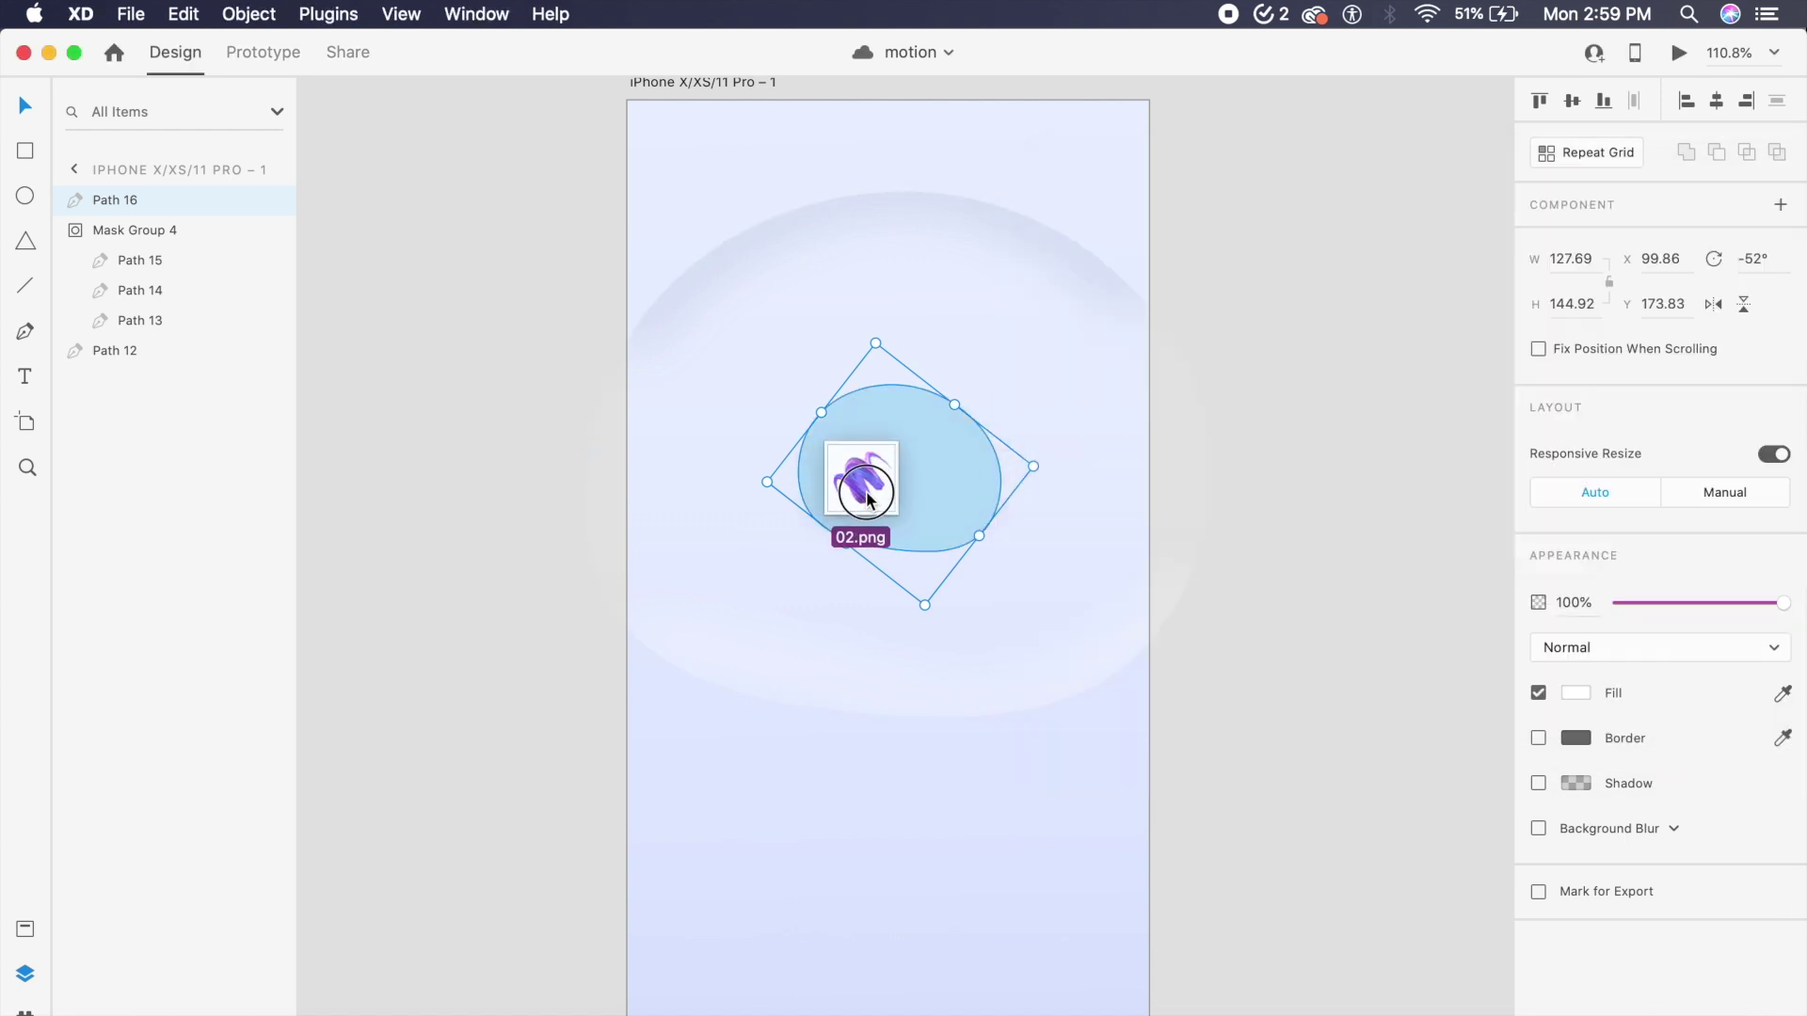
double_click(924, 486)
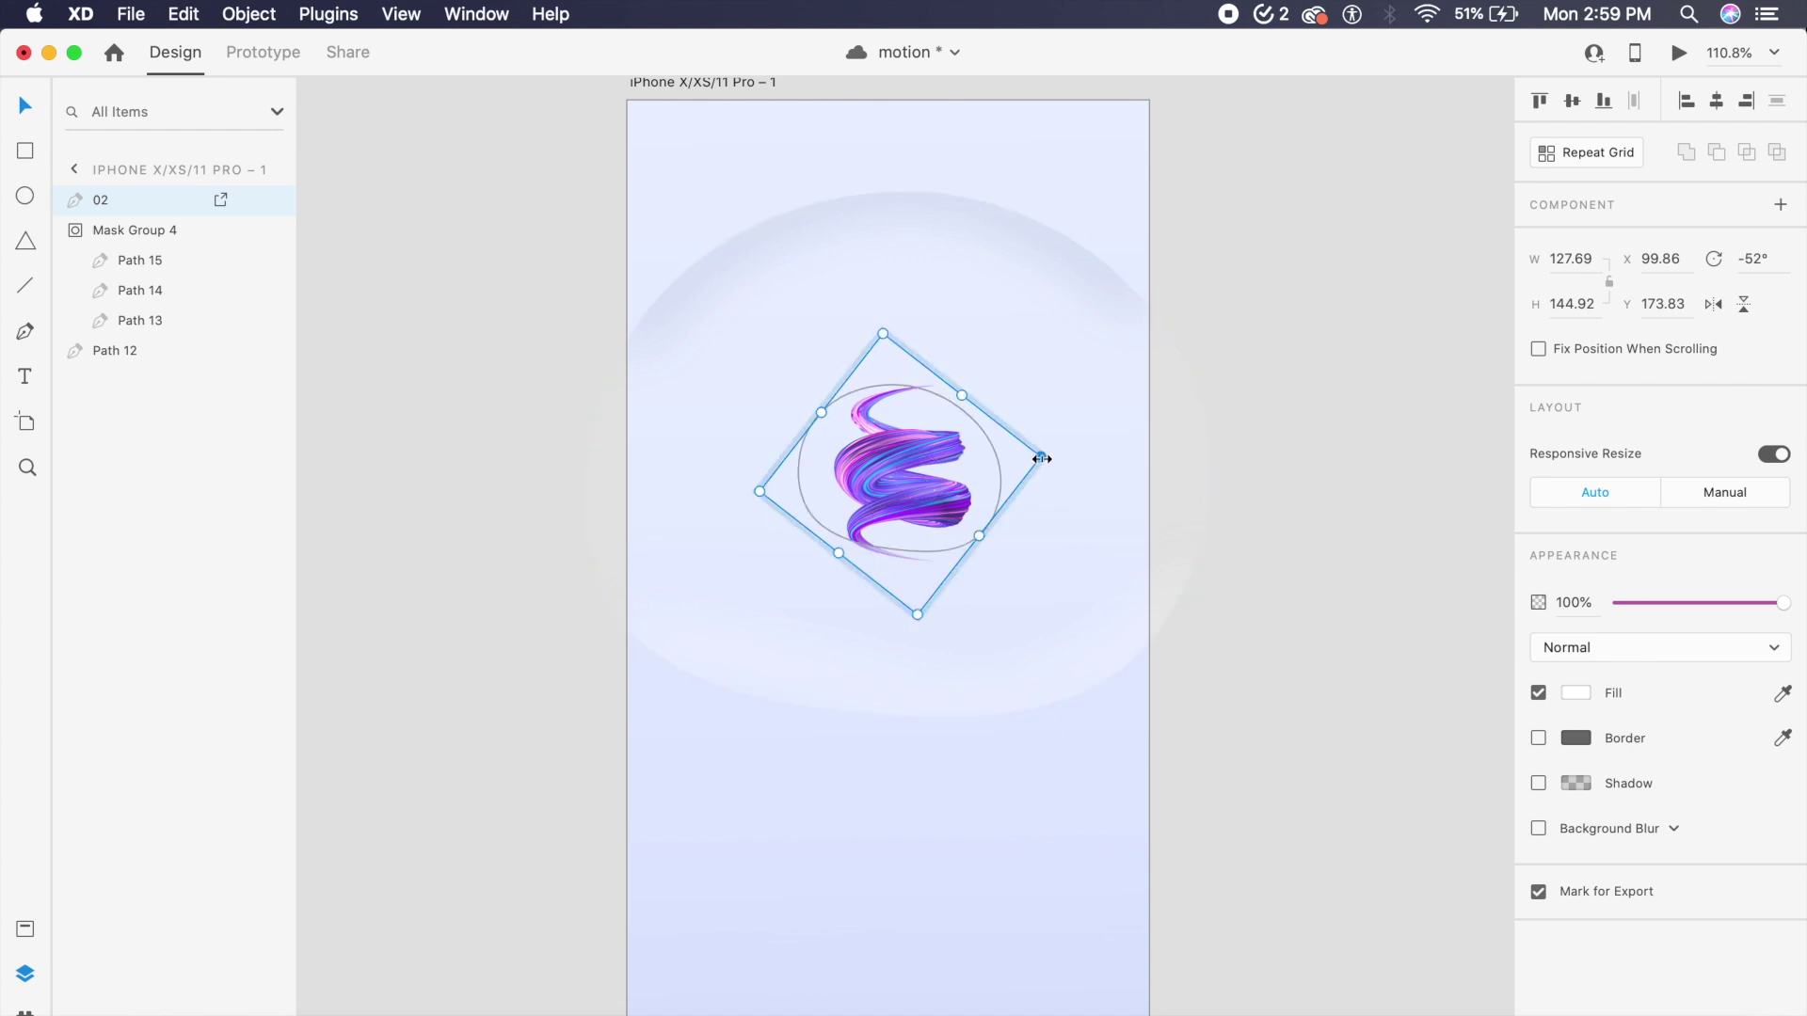
drag(1041, 458, 1435, 466)
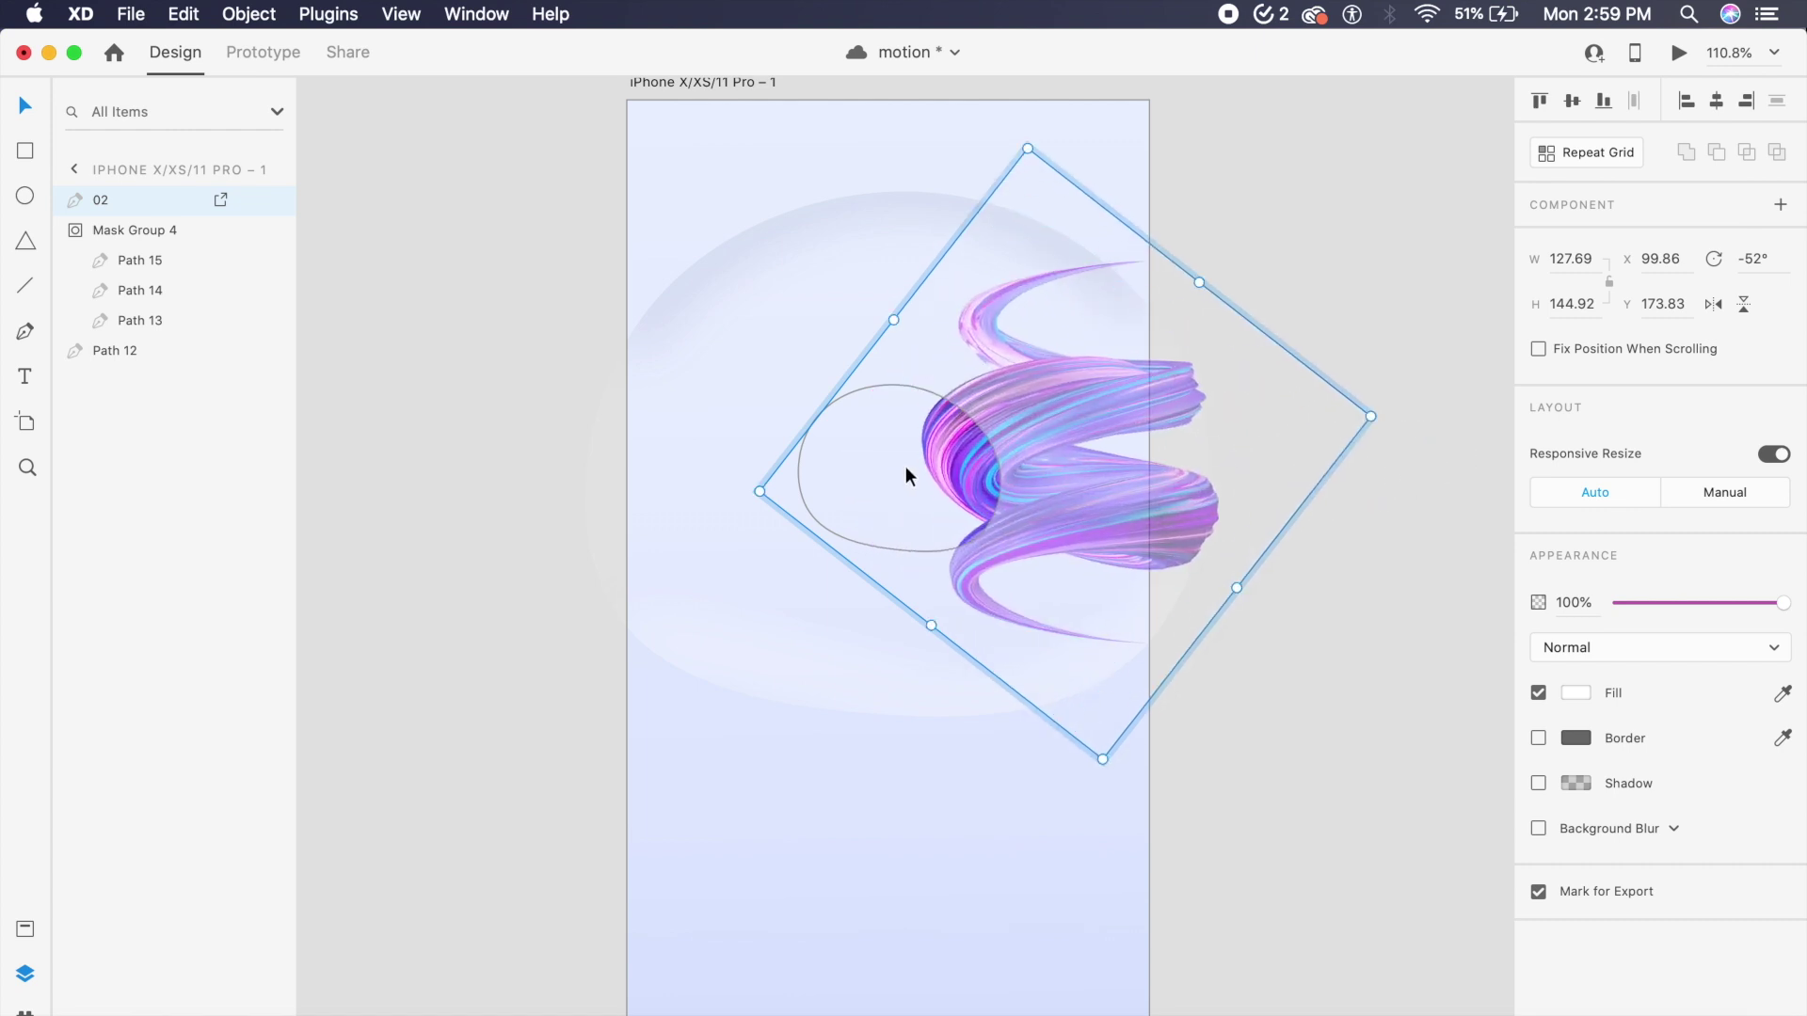
drag(954, 460, 822, 465)
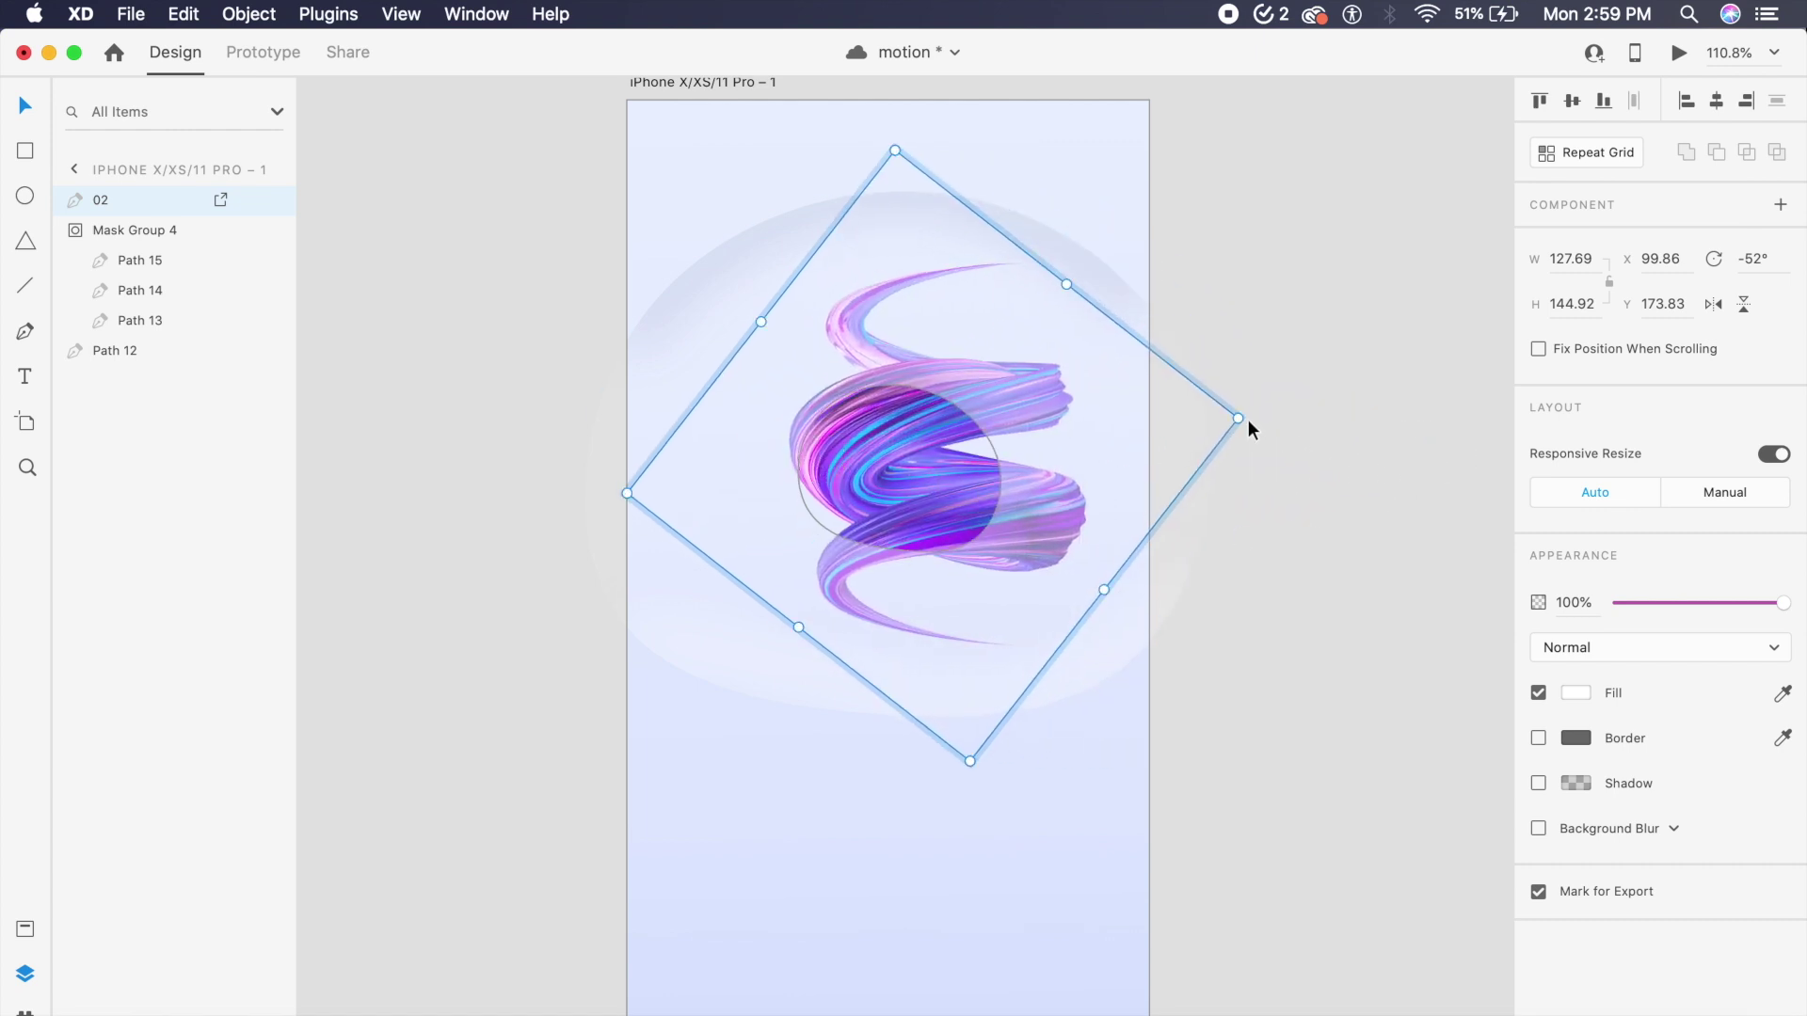
- Stretch the diamond mask's corners outward so the swirl image shows larger
drag(1238, 420, 1477, 423)
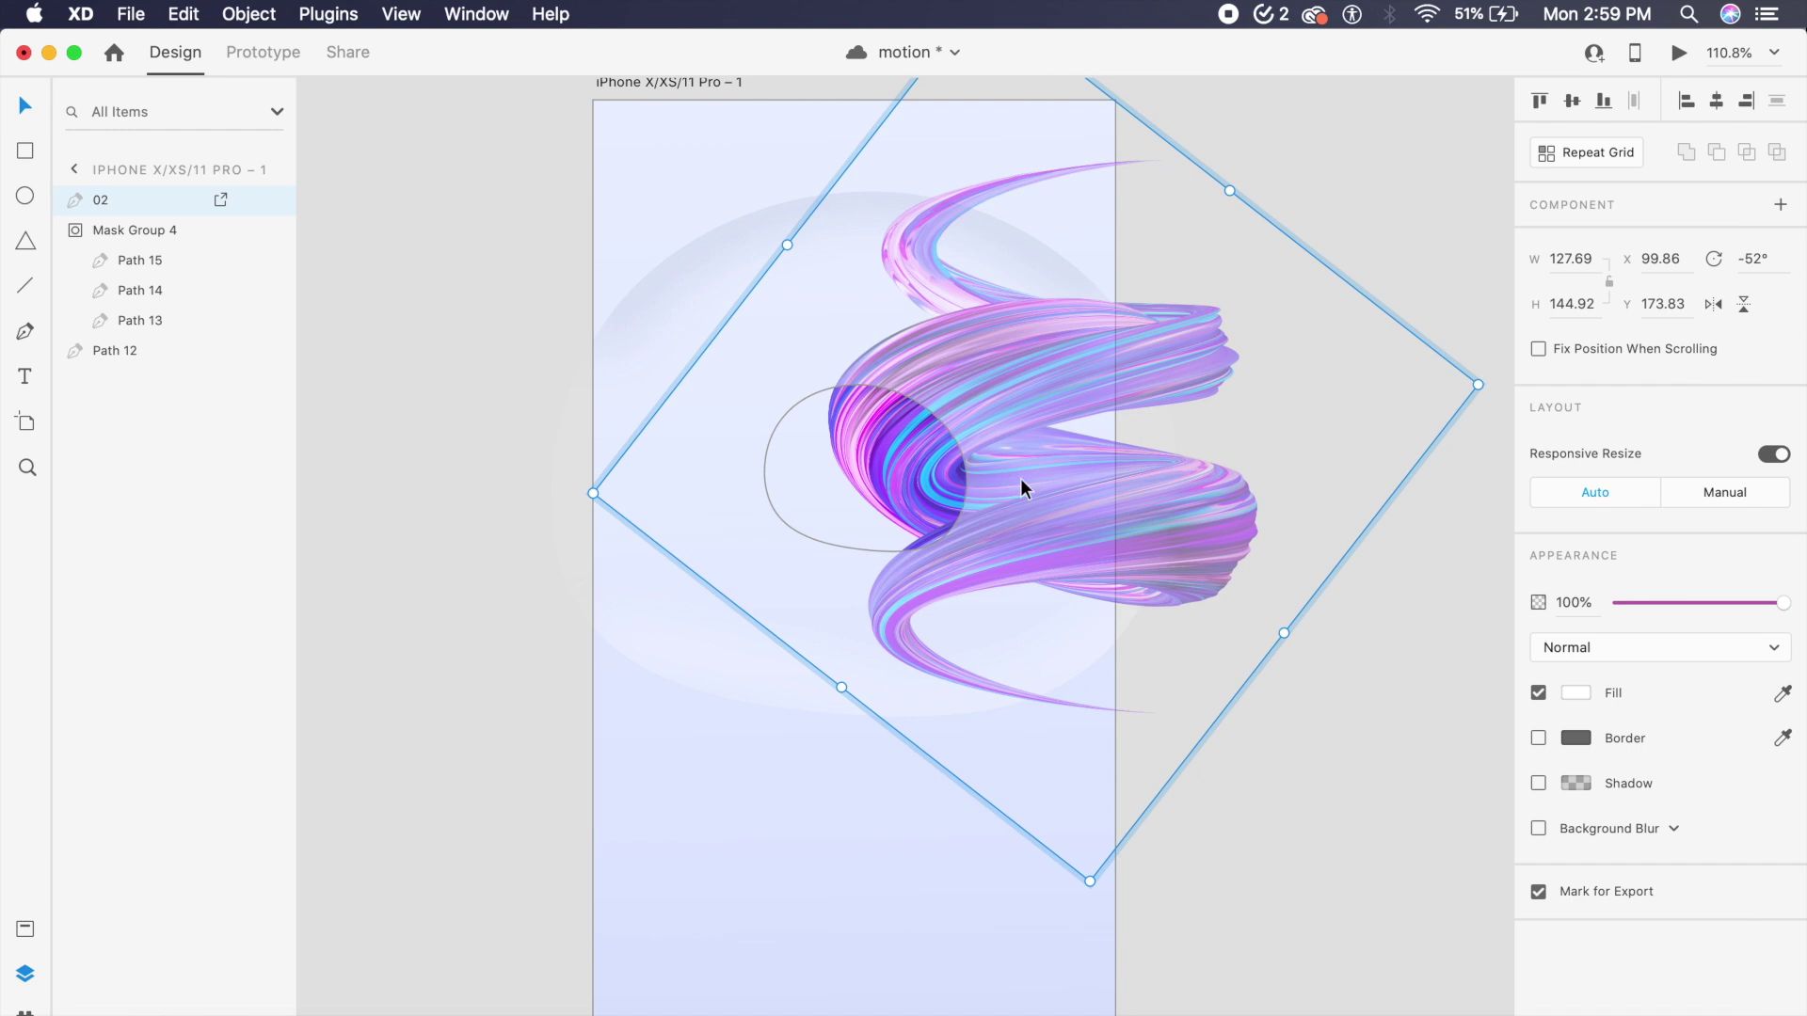
drag(1020, 483, 923, 520)
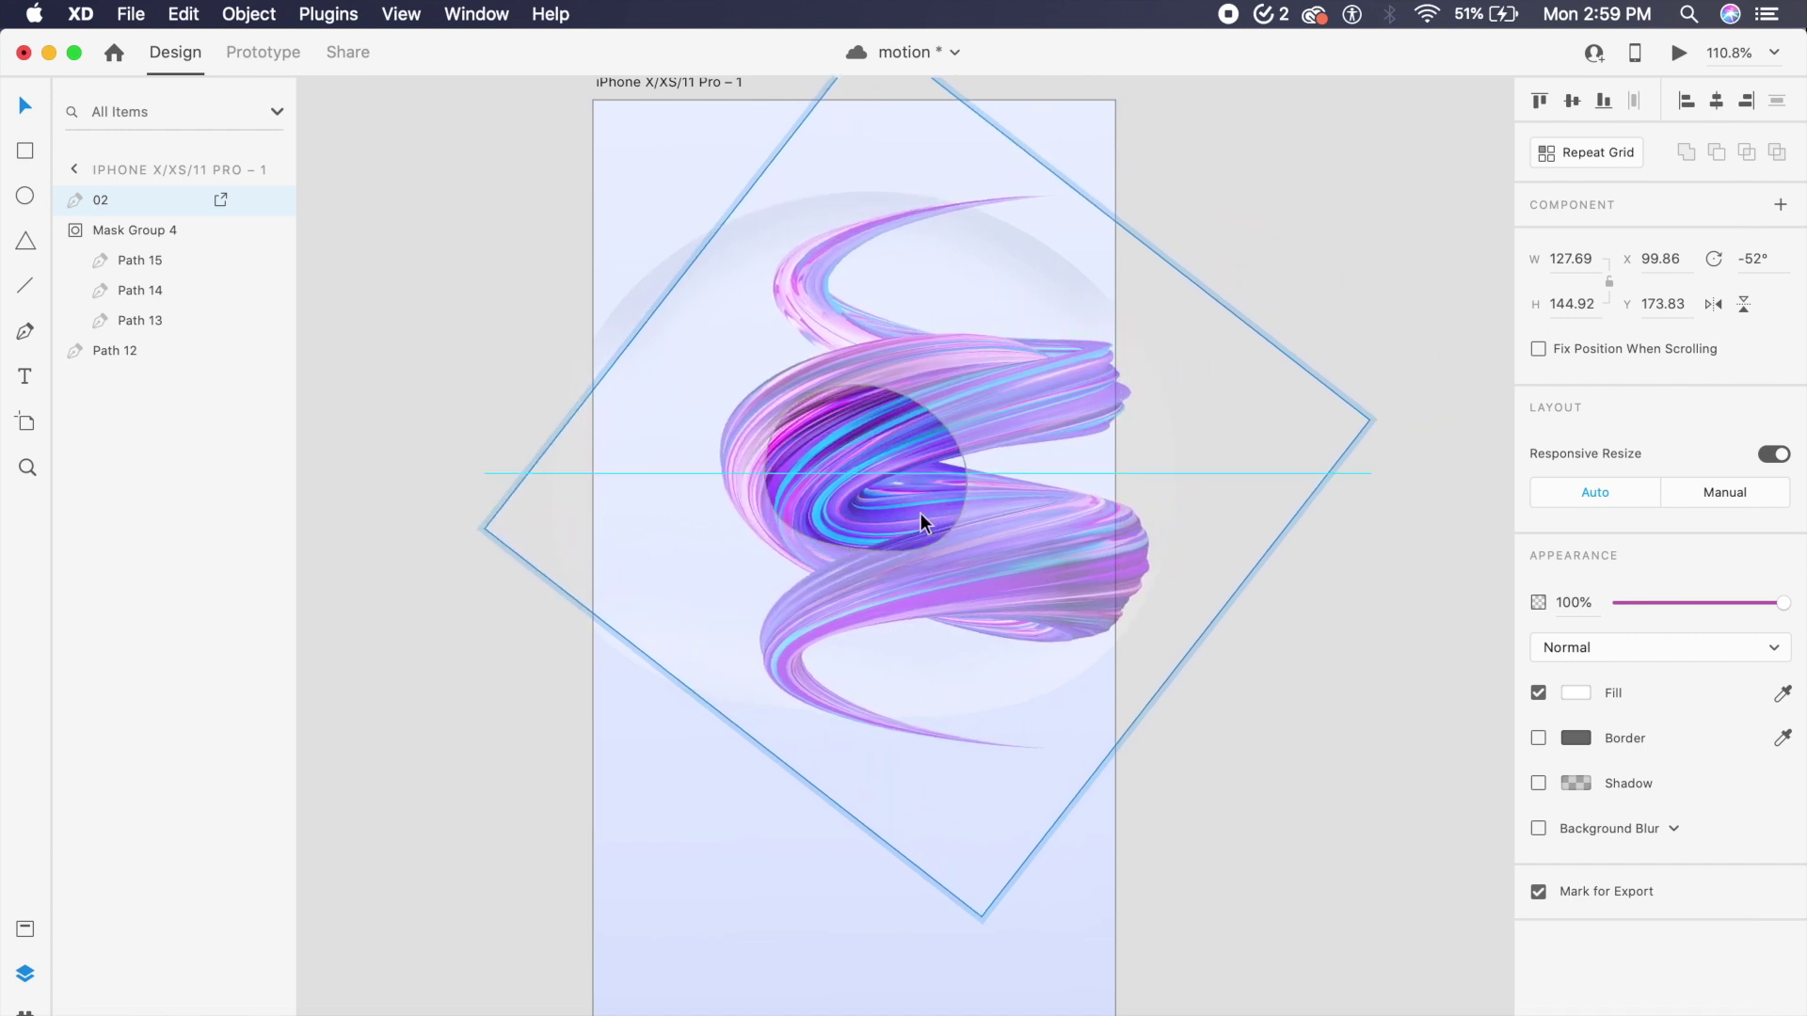
drag(1370, 421, 1478, 407)
click(1057, 564)
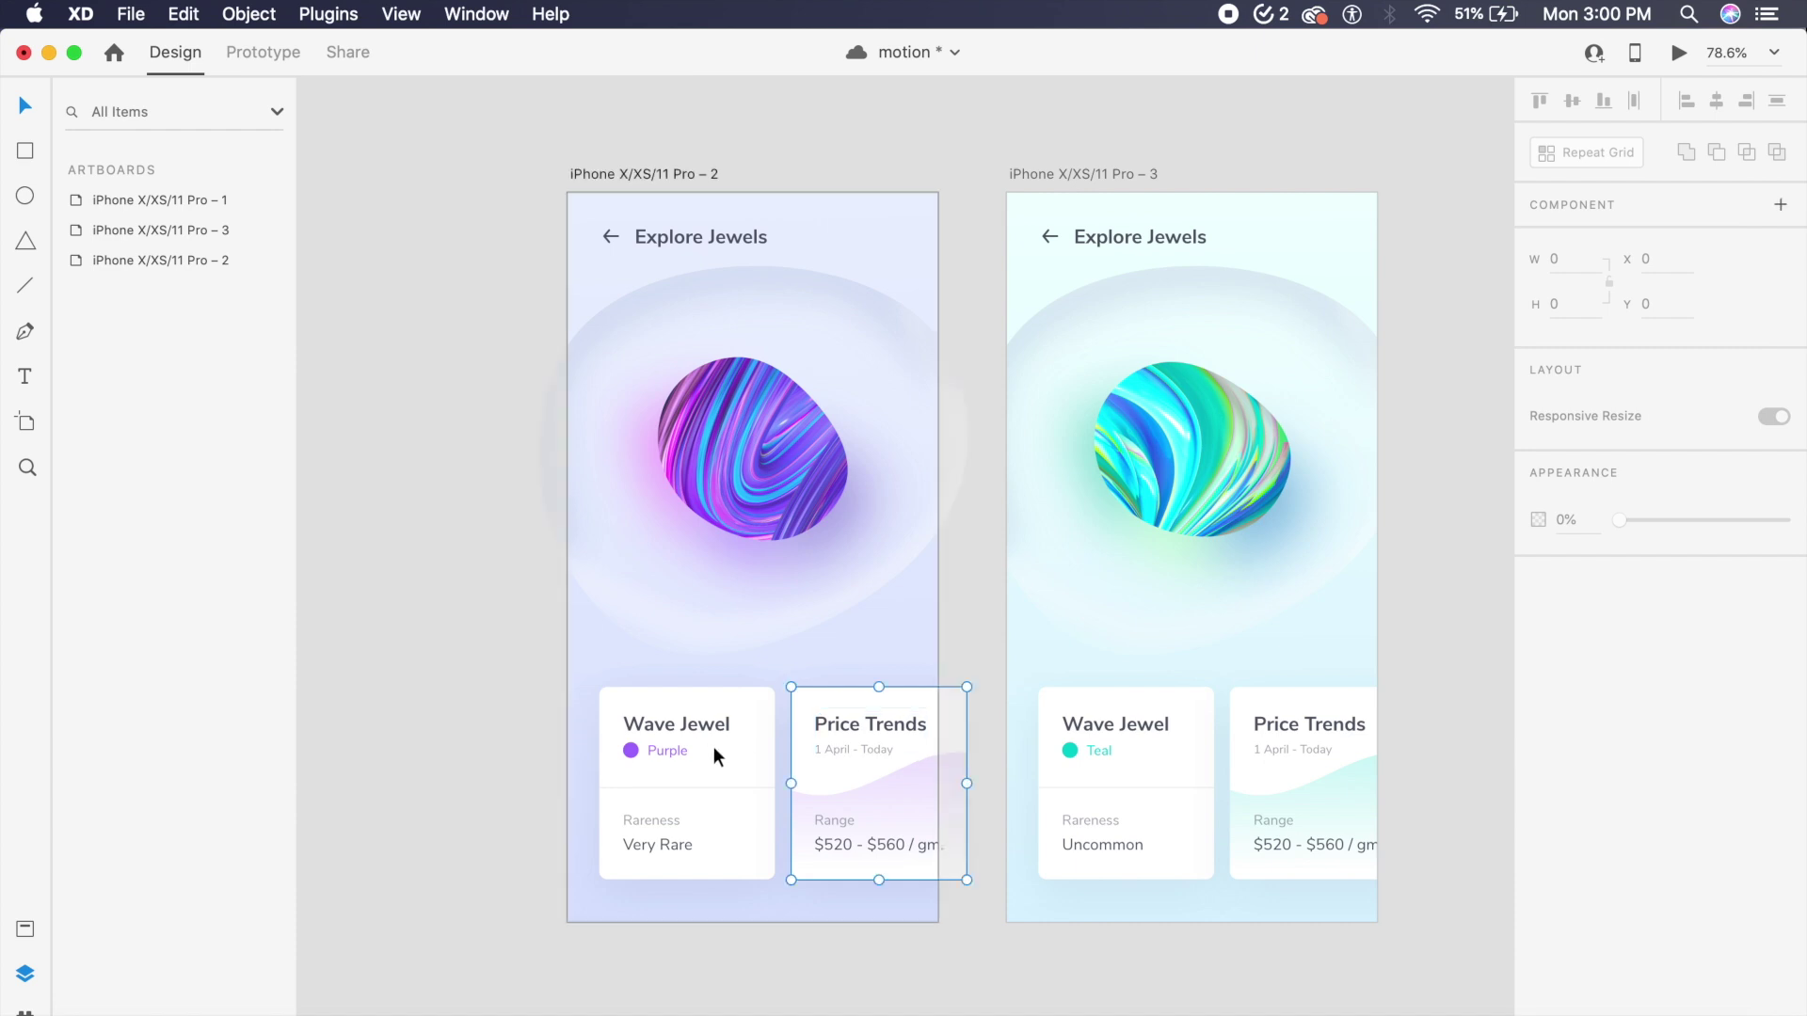
- Deselect the Wave Jewel card and bring up the File export options showing ProtoPie
click(718, 754)
click(390, 687)
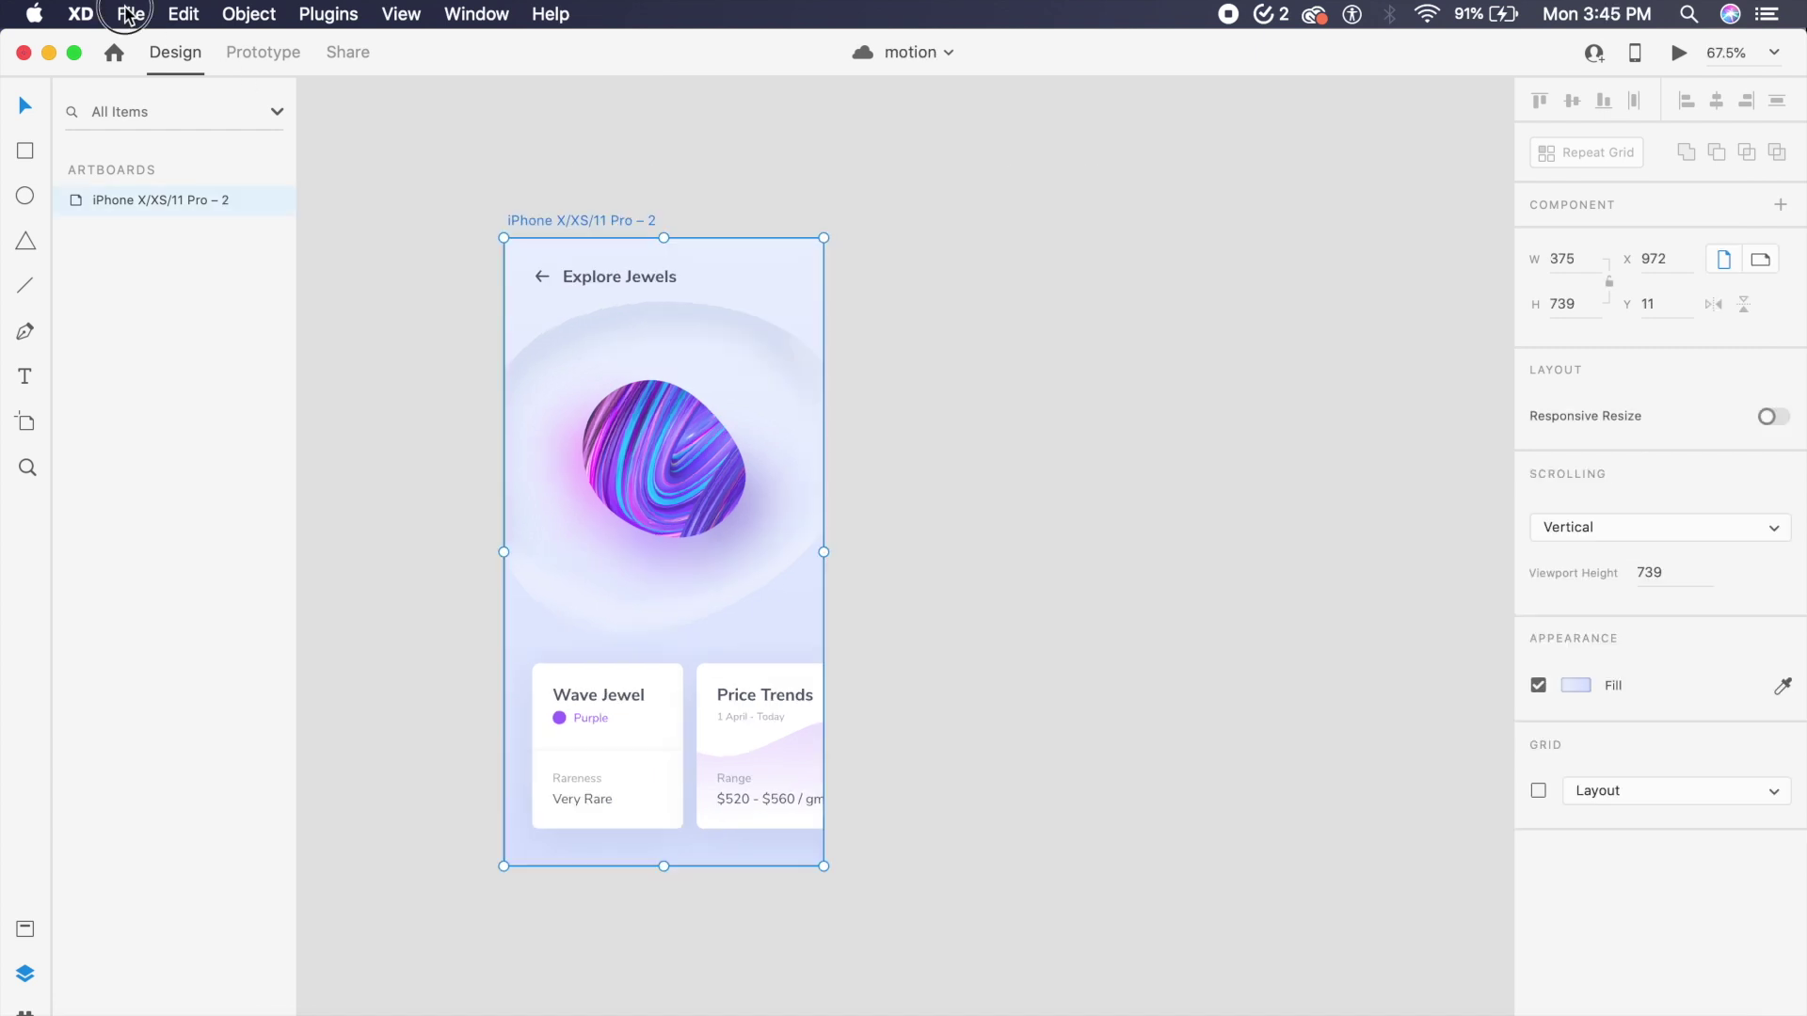
click(131, 13)
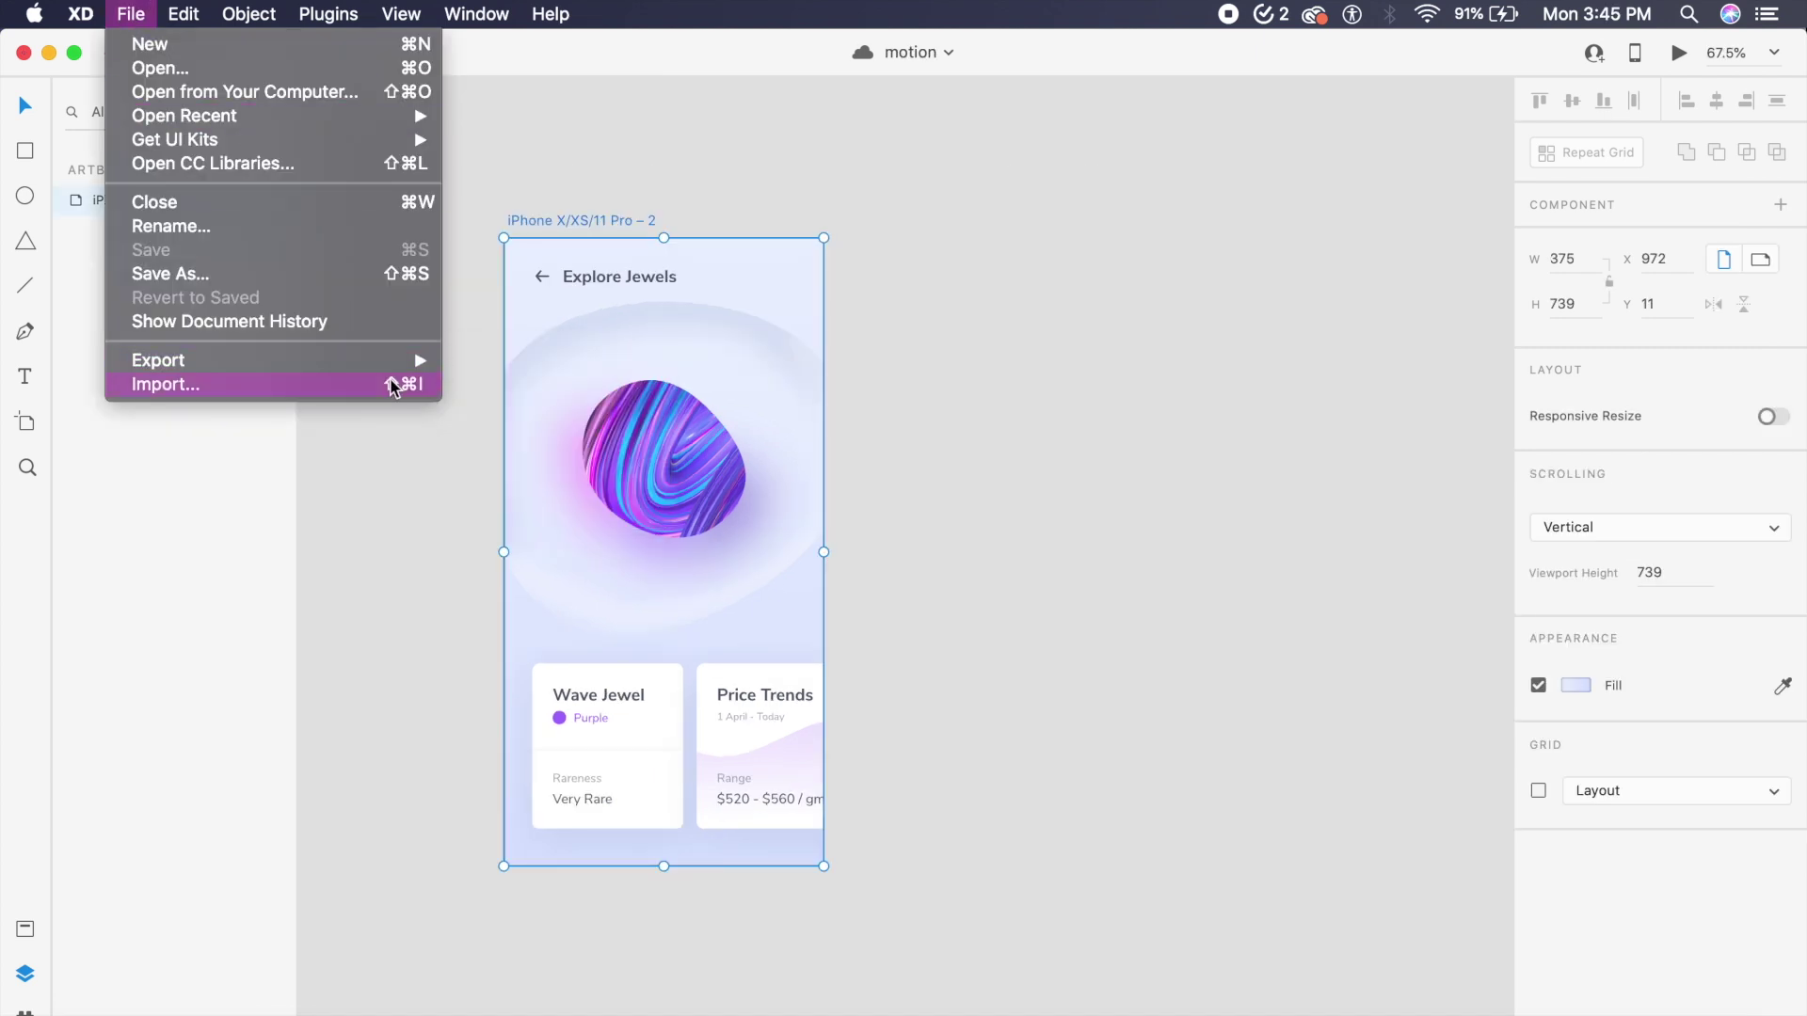
mouse_move(359, 372)
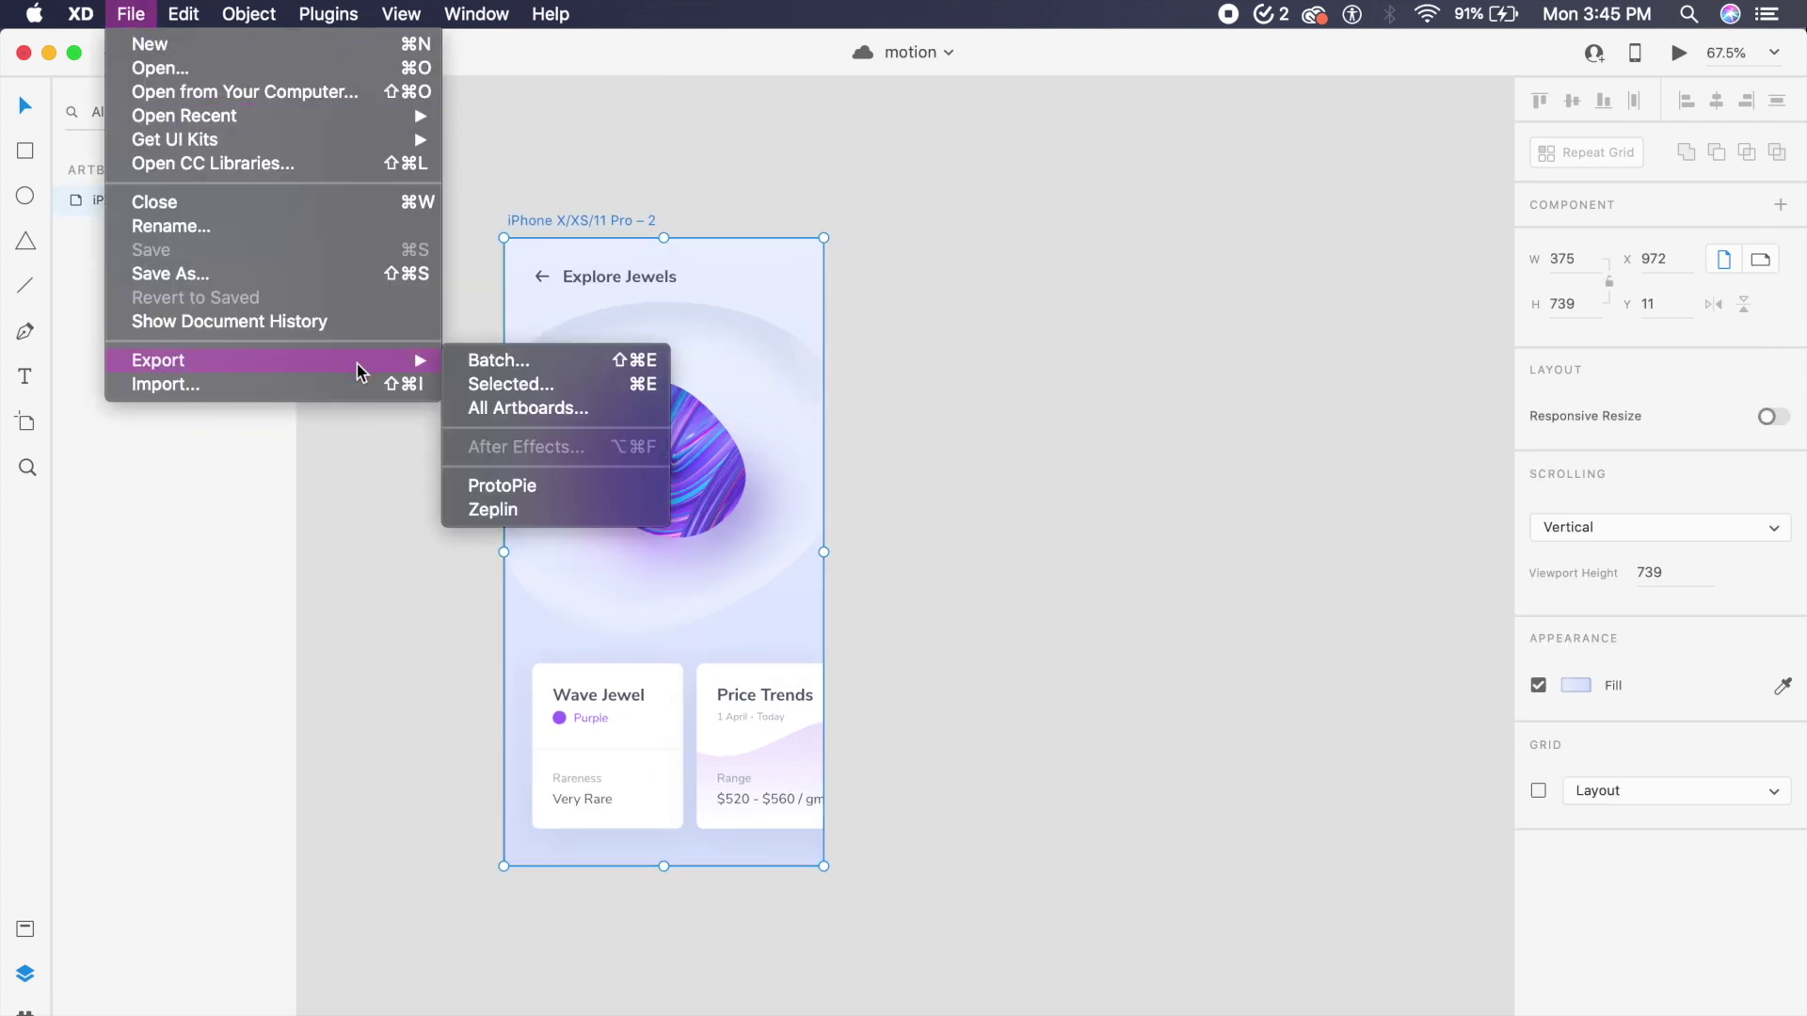
click(539, 487)
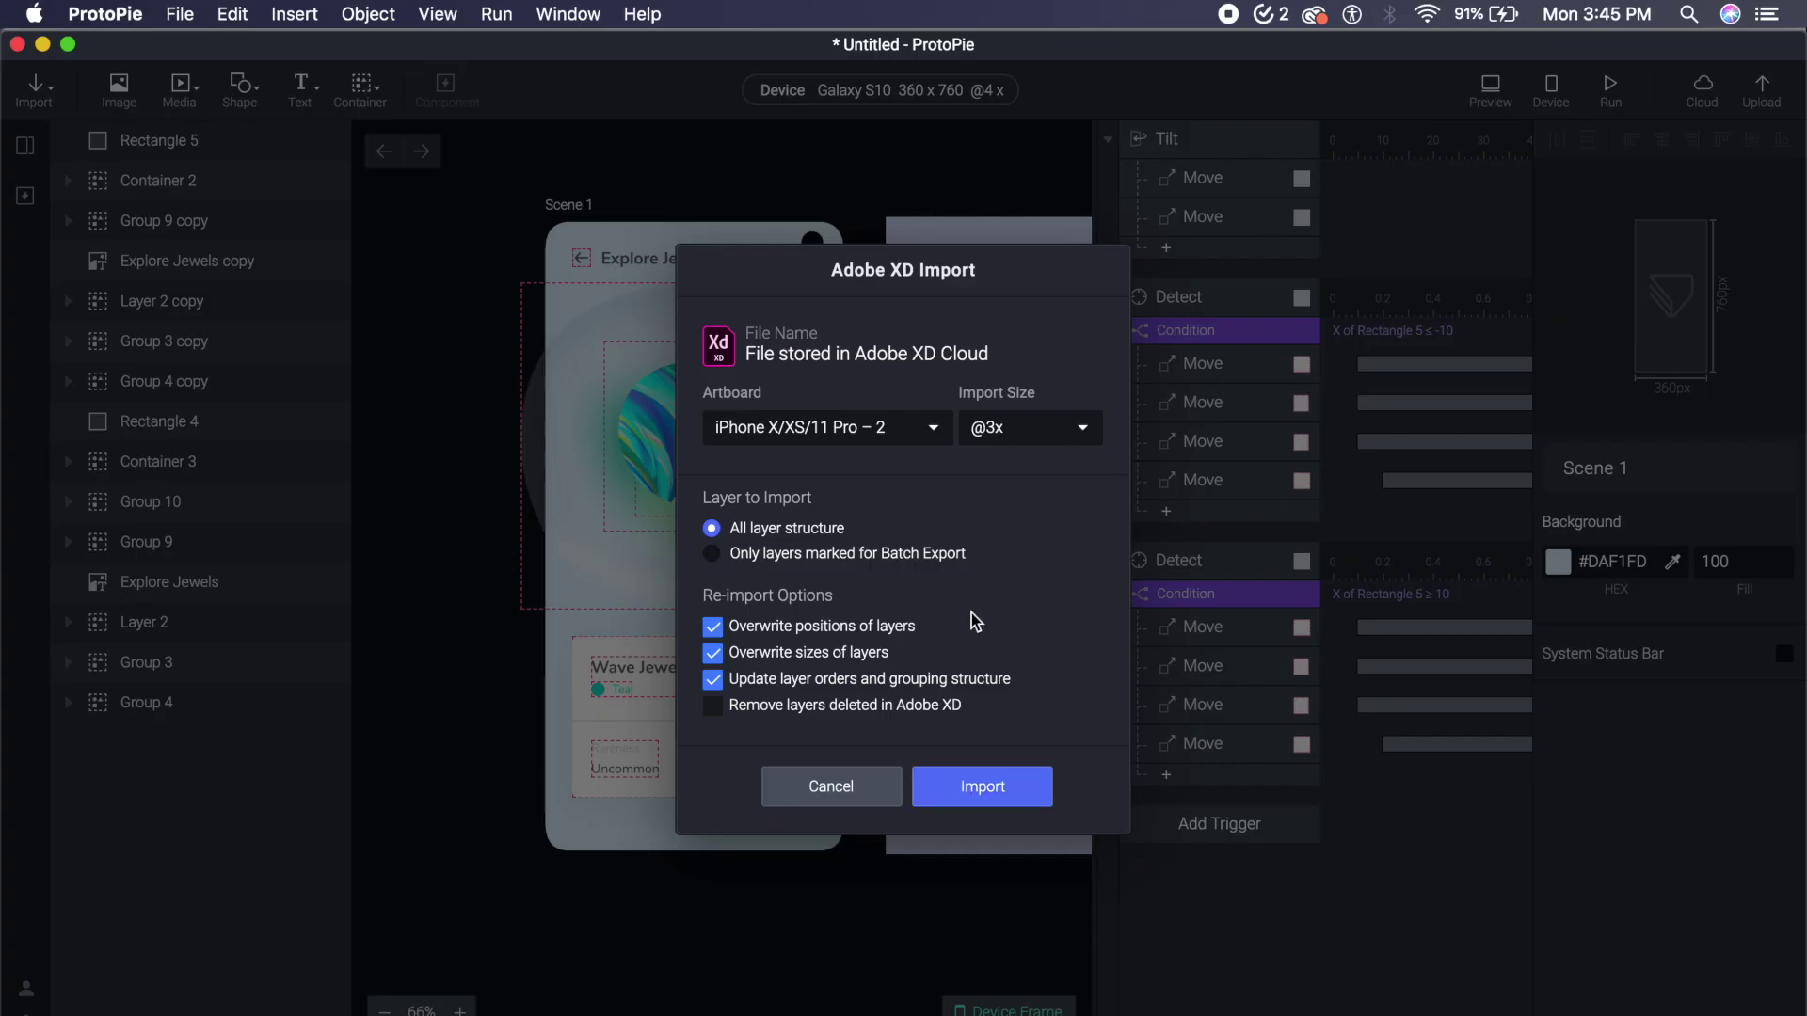
click(1041, 438)
click(1041, 432)
click(969, 791)
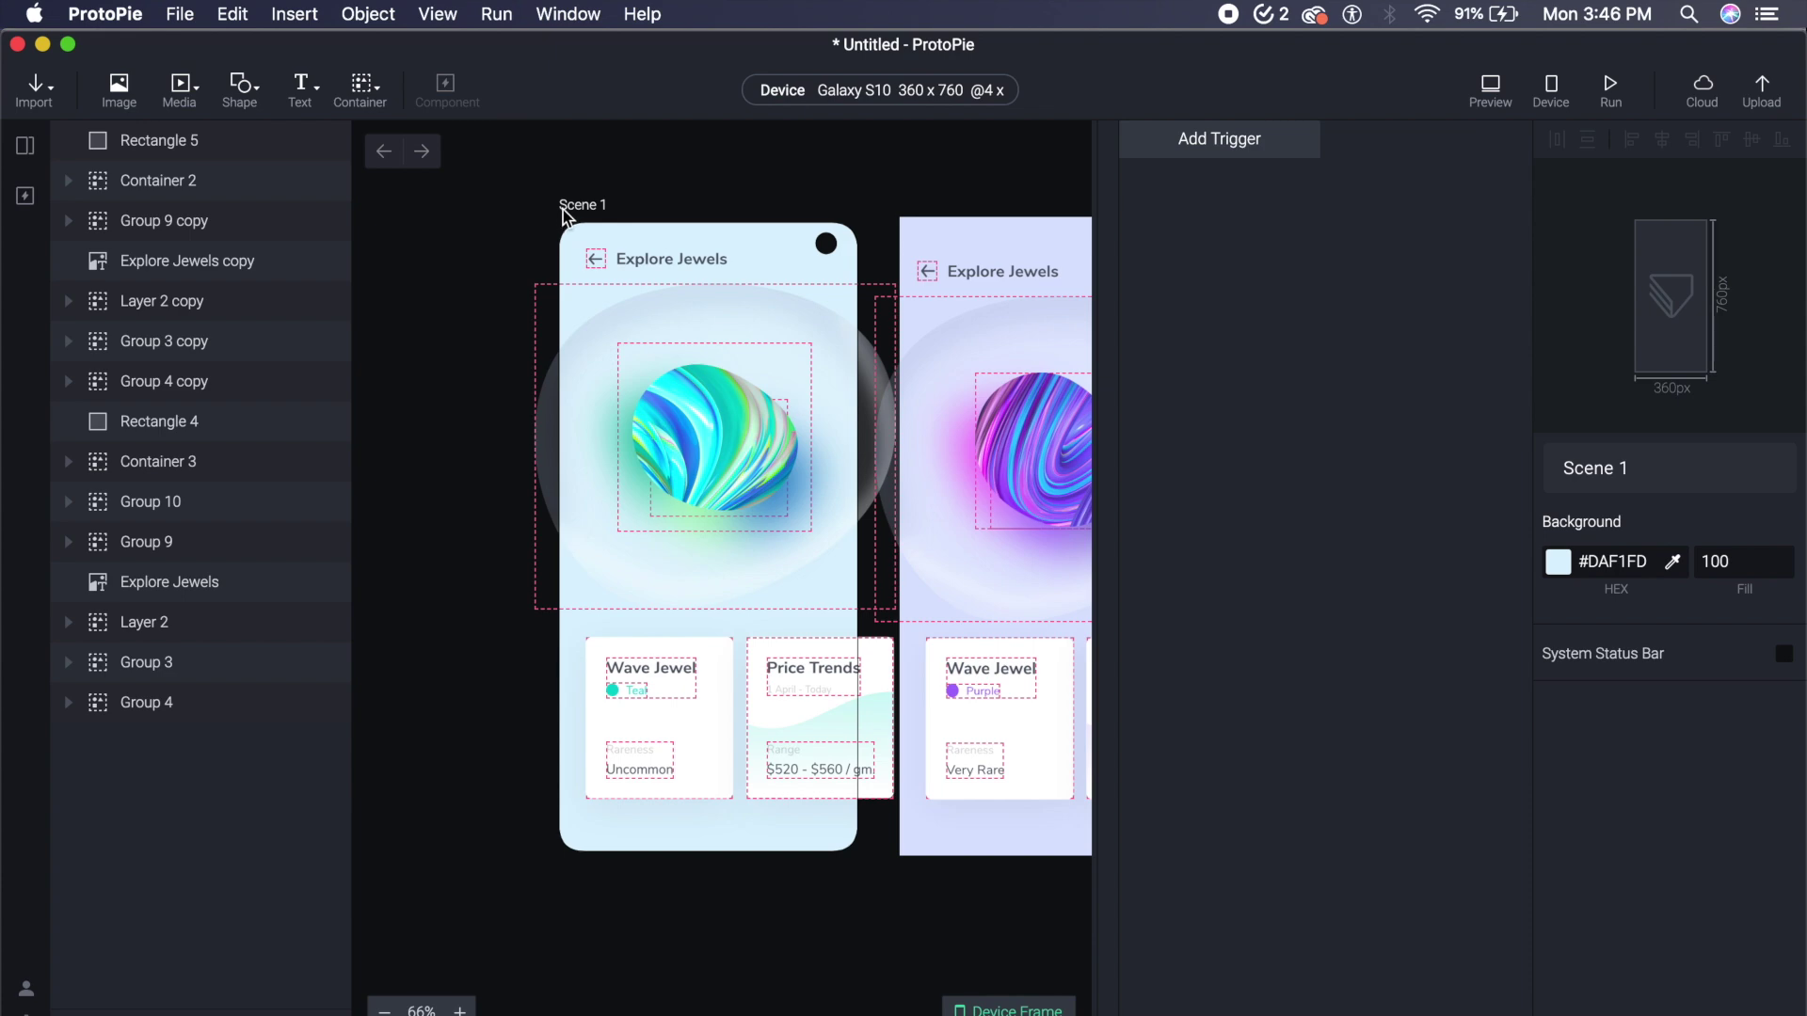
- Bring Adobe XD forward, browse the Edit menu without changing anything, and return to ProtoPie
click(674, 1007)
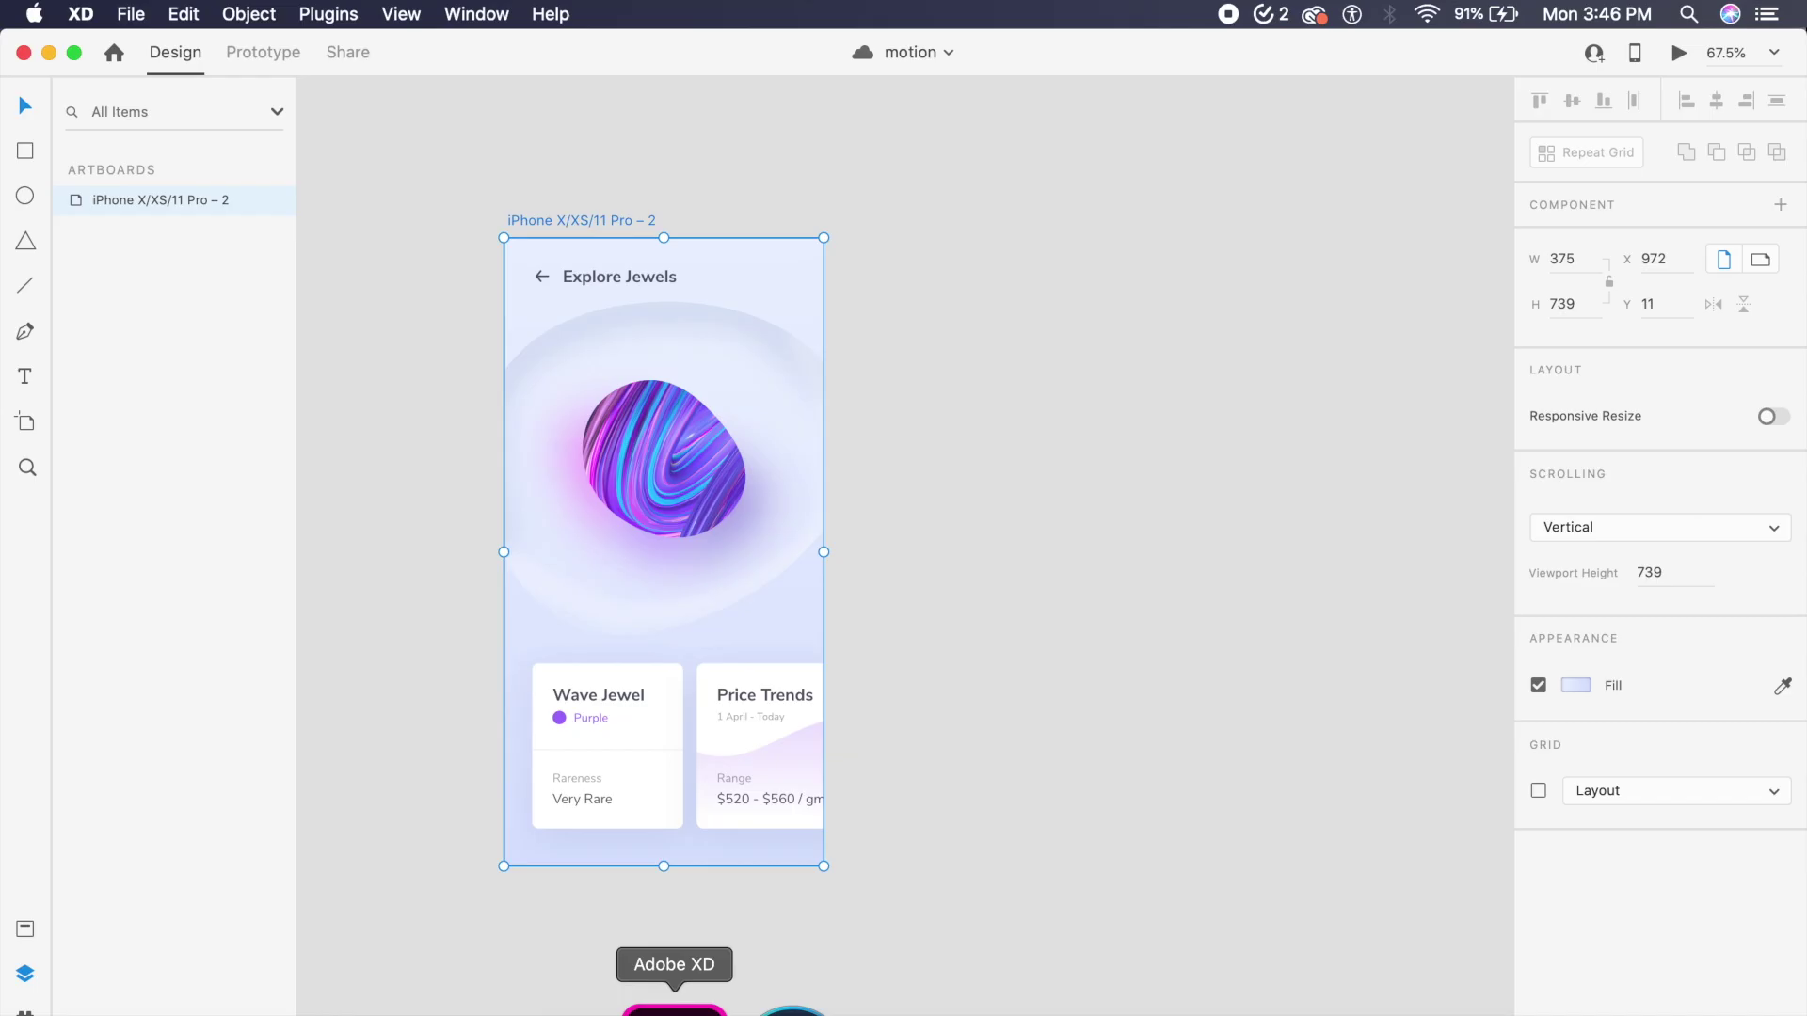
click(802, 179)
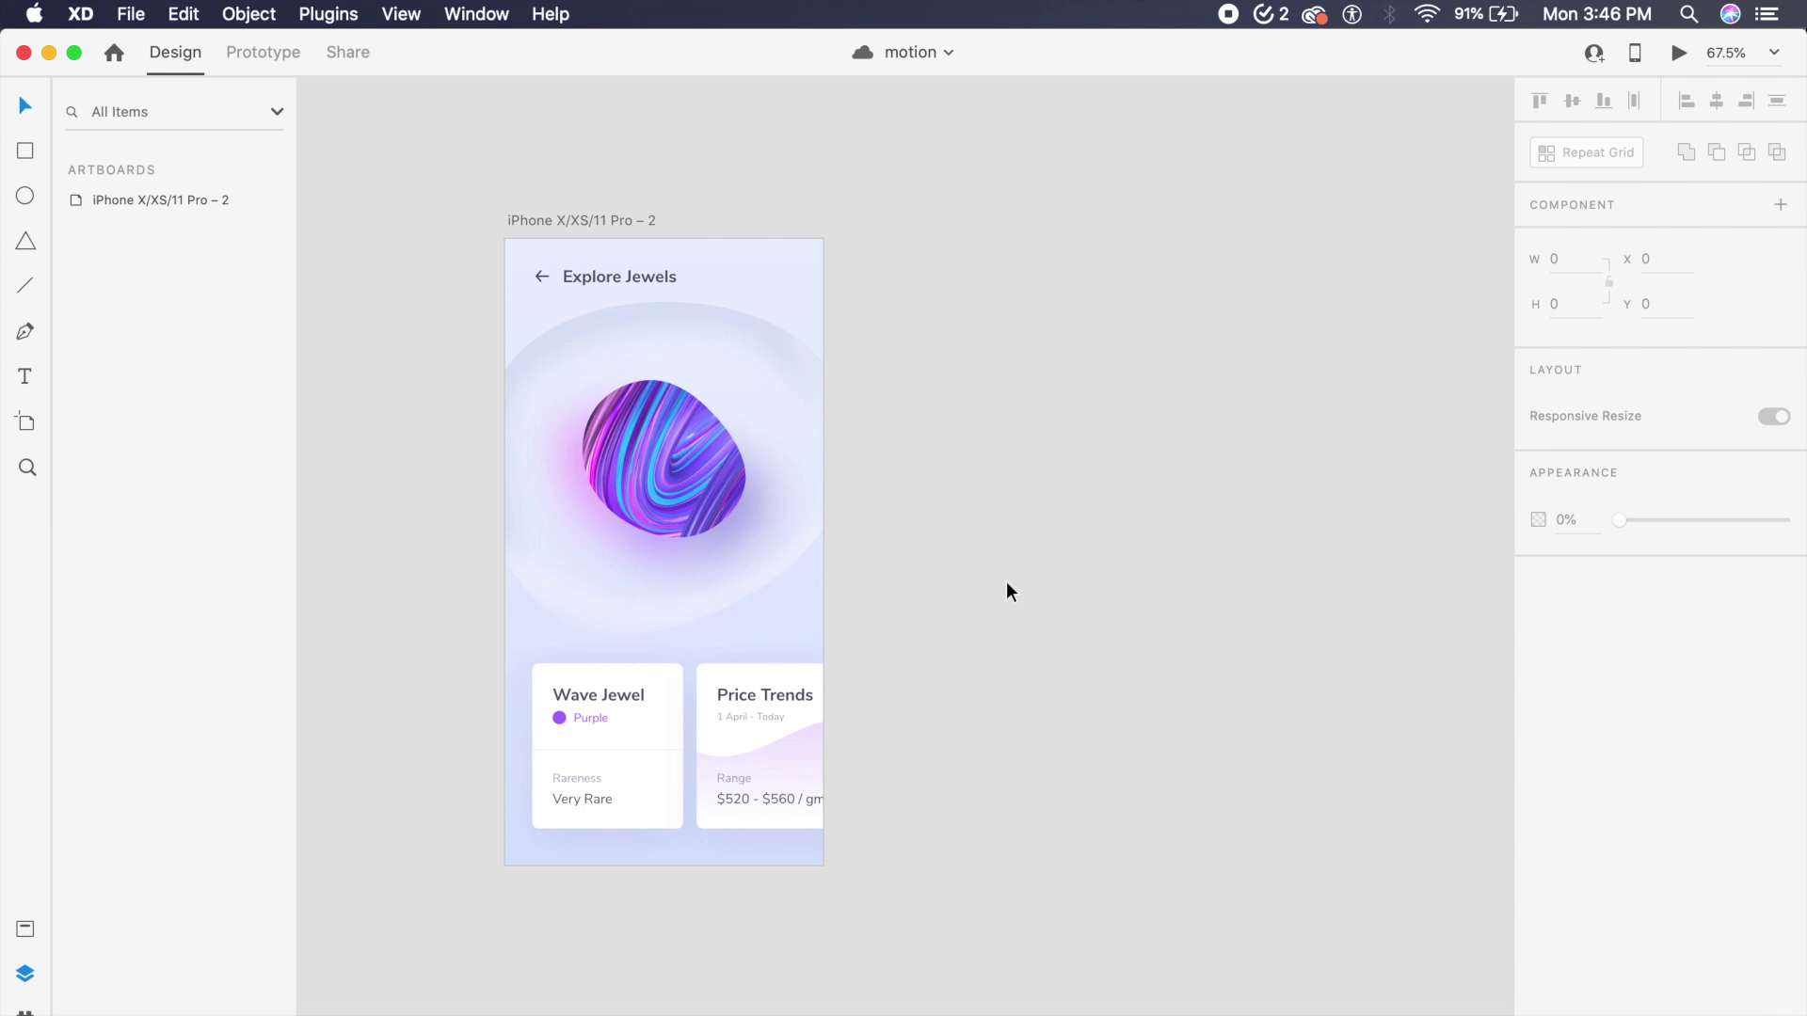
click(131, 14)
mouse_move(183, 14)
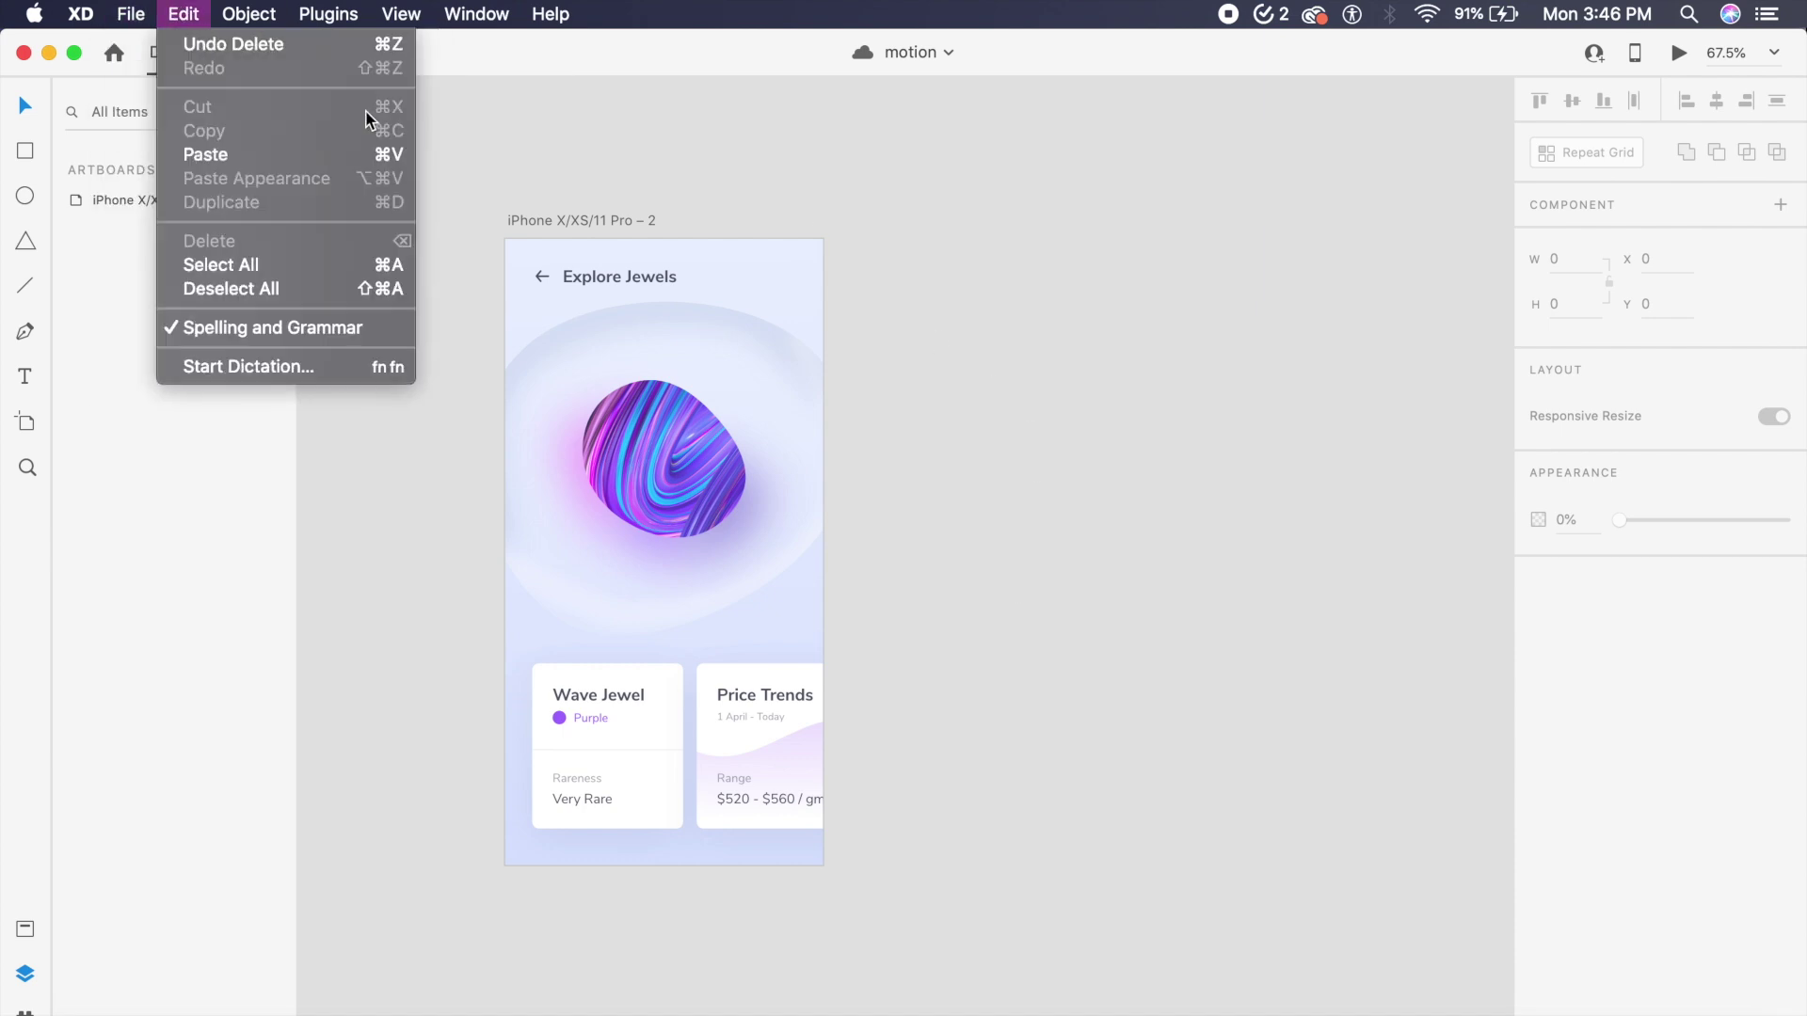
click(911, 318)
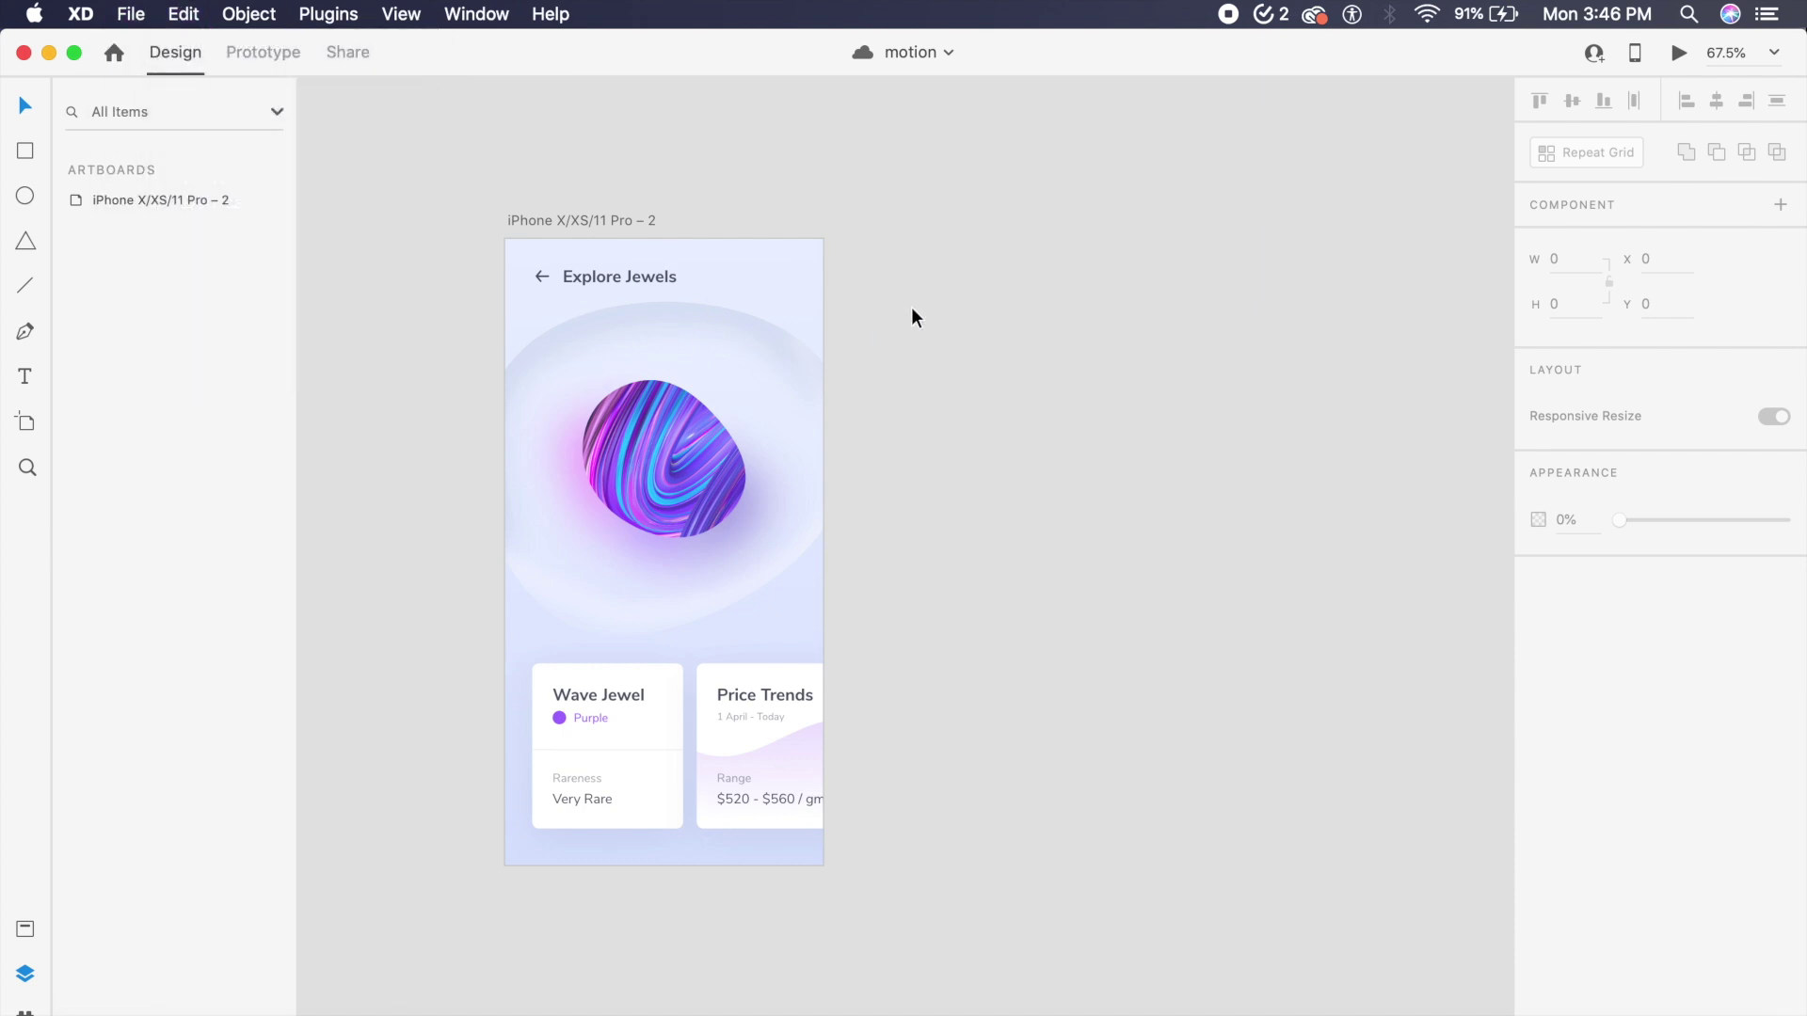
key(ctrl+Left)
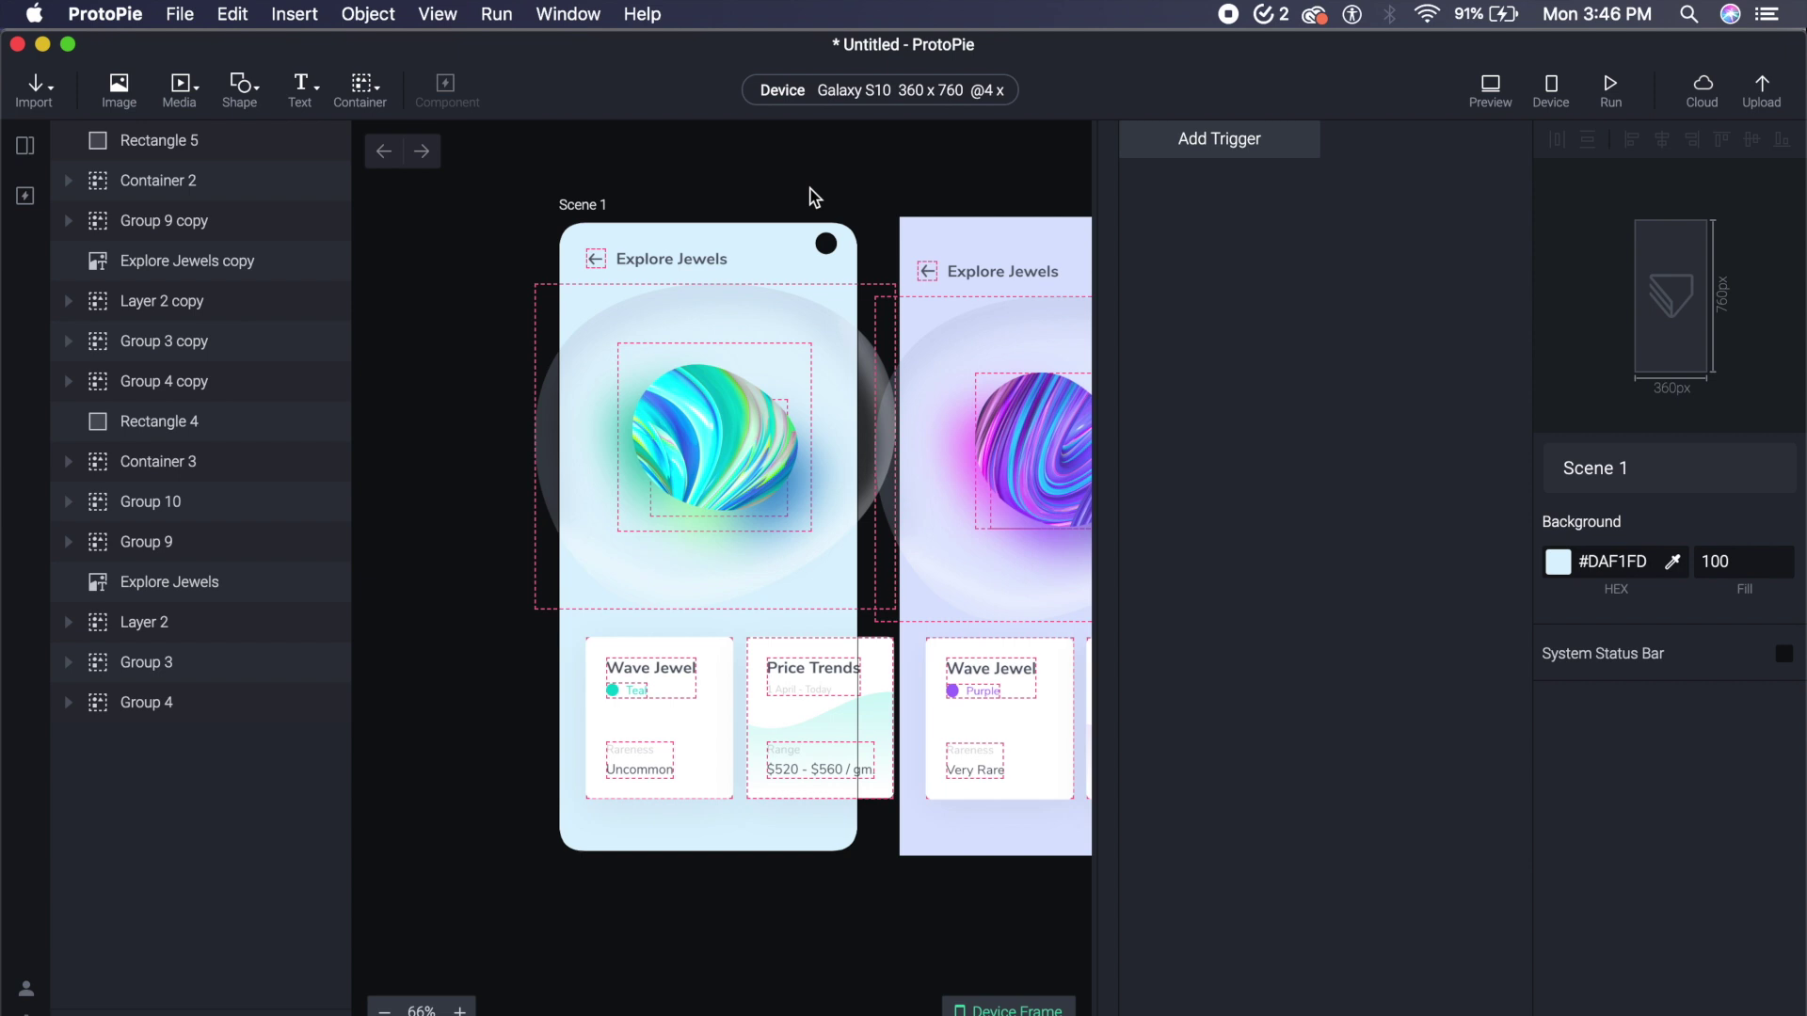
- Add a Tilt trigger to Scene 1 with a Move response under it
click(1219, 150)
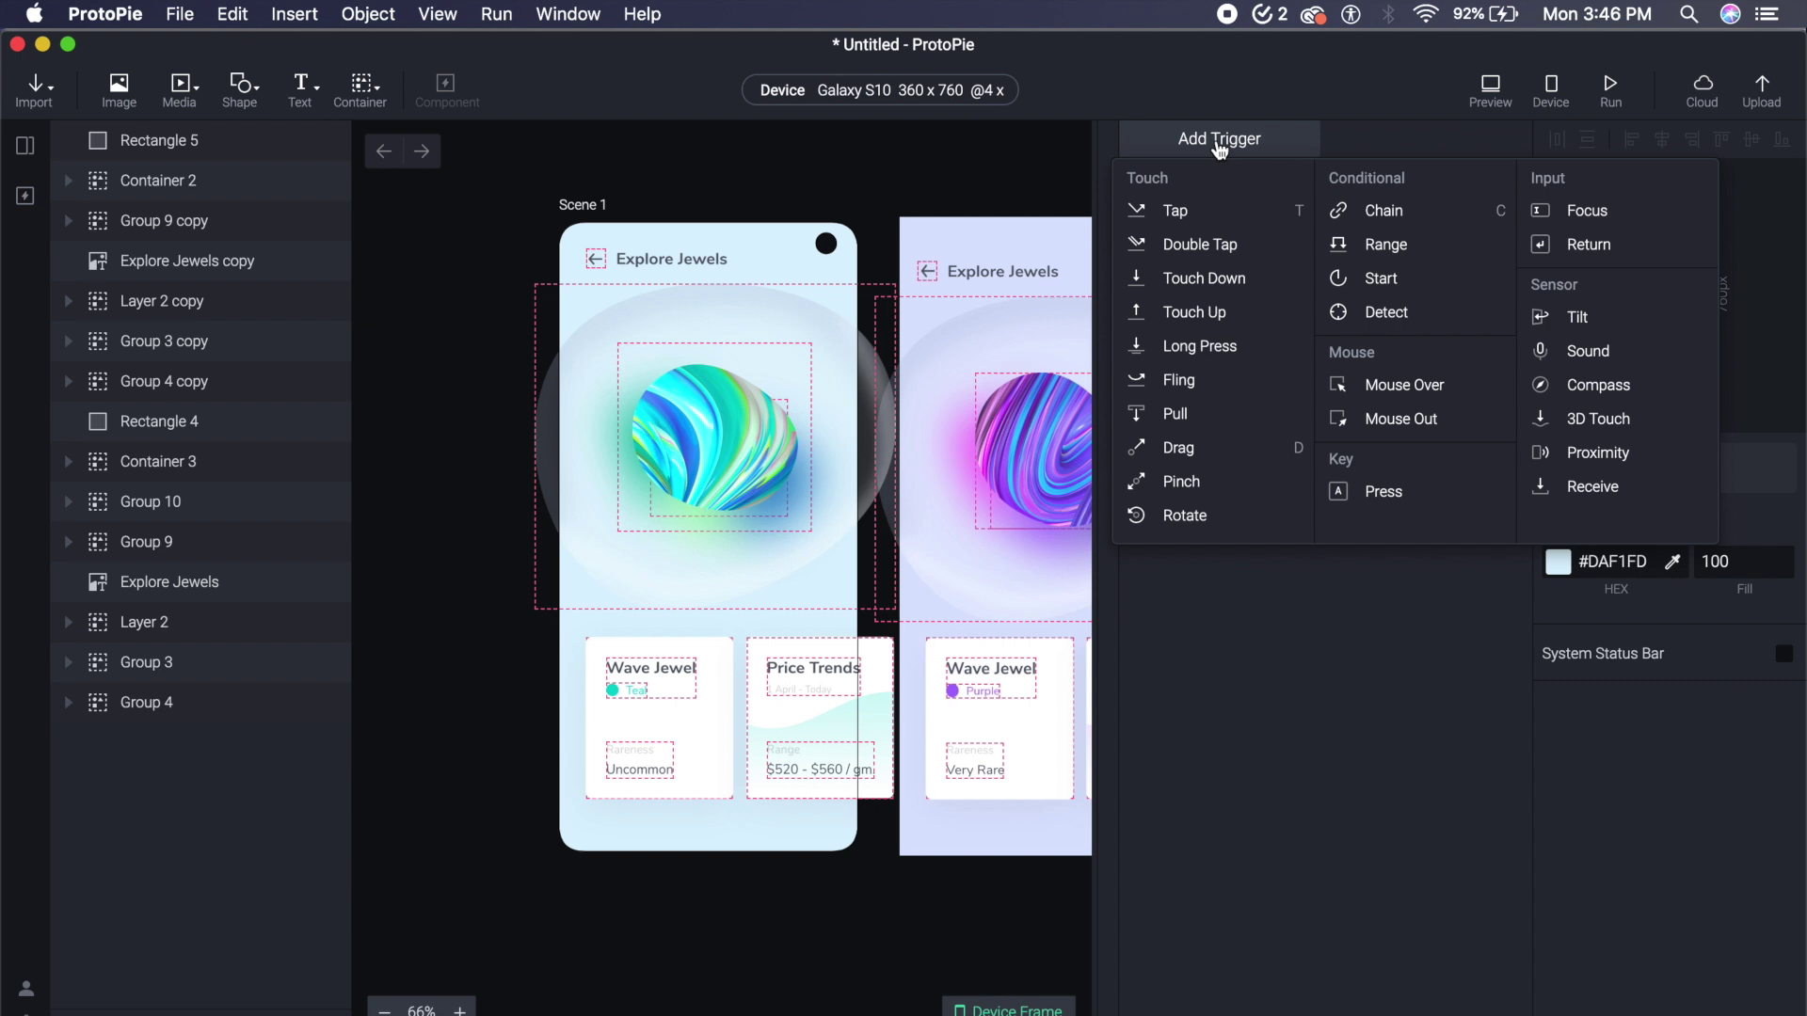
click(1550, 316)
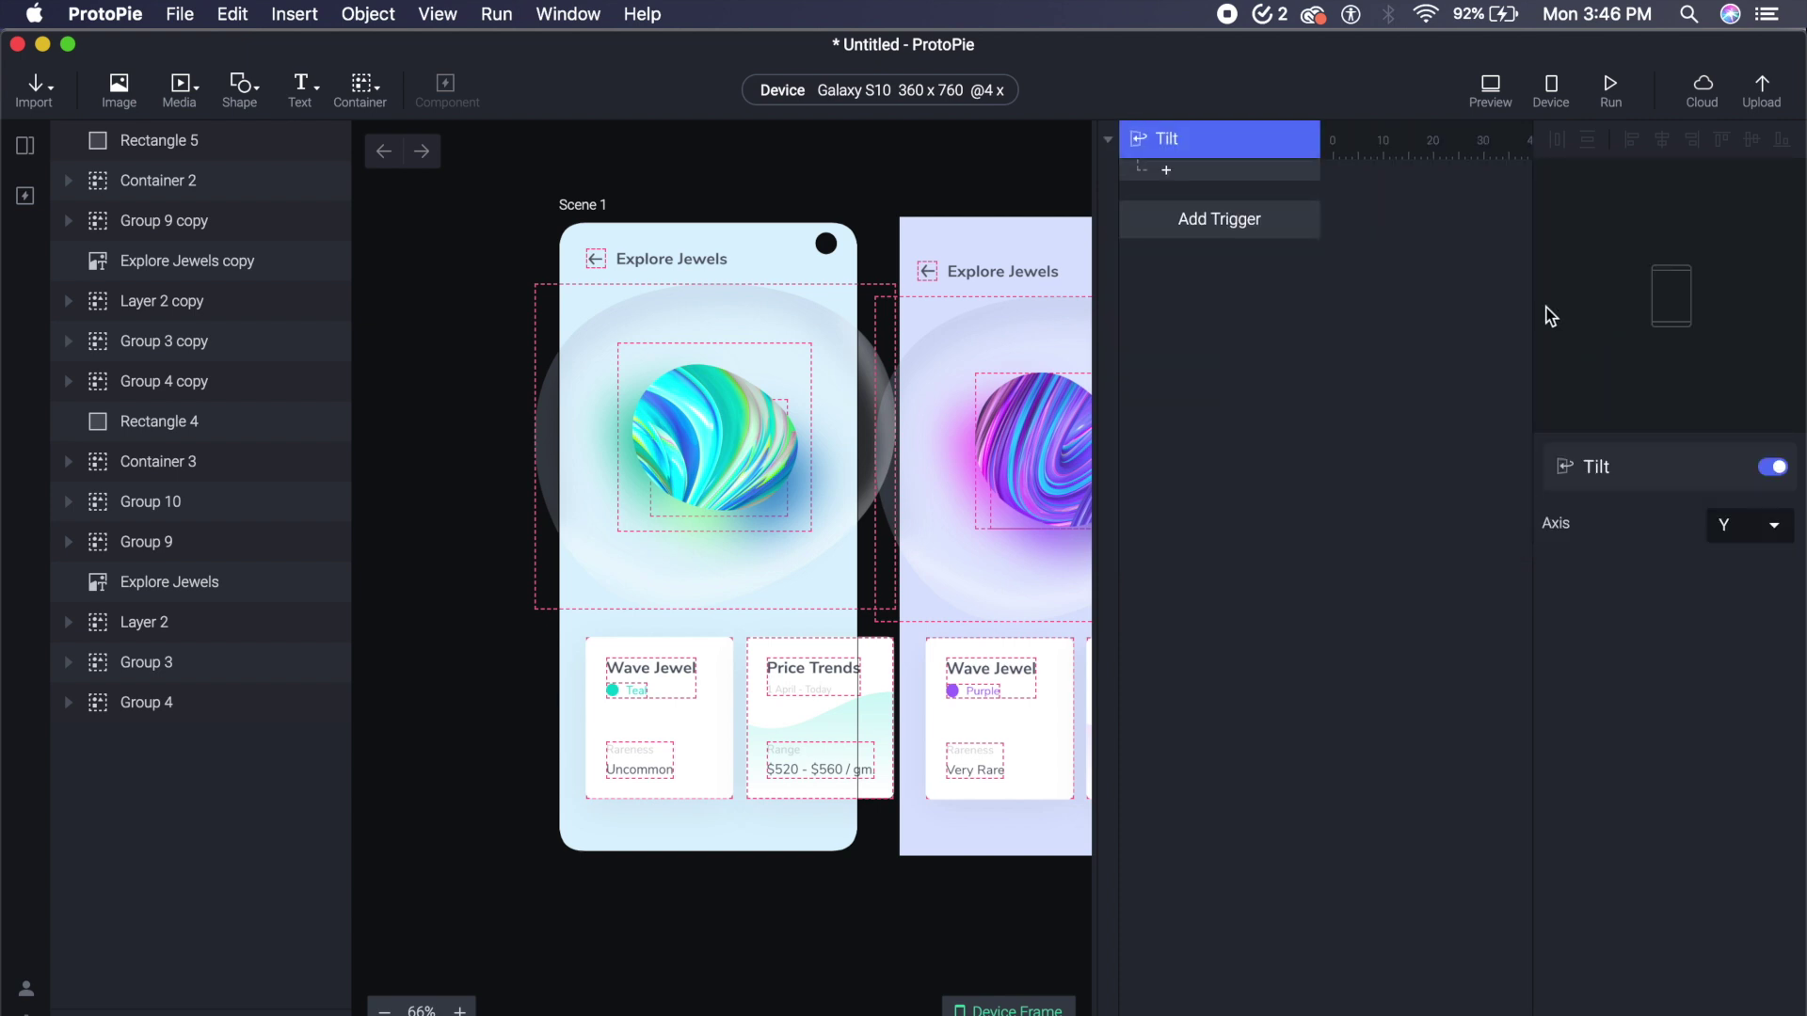
click(1170, 173)
click(1228, 201)
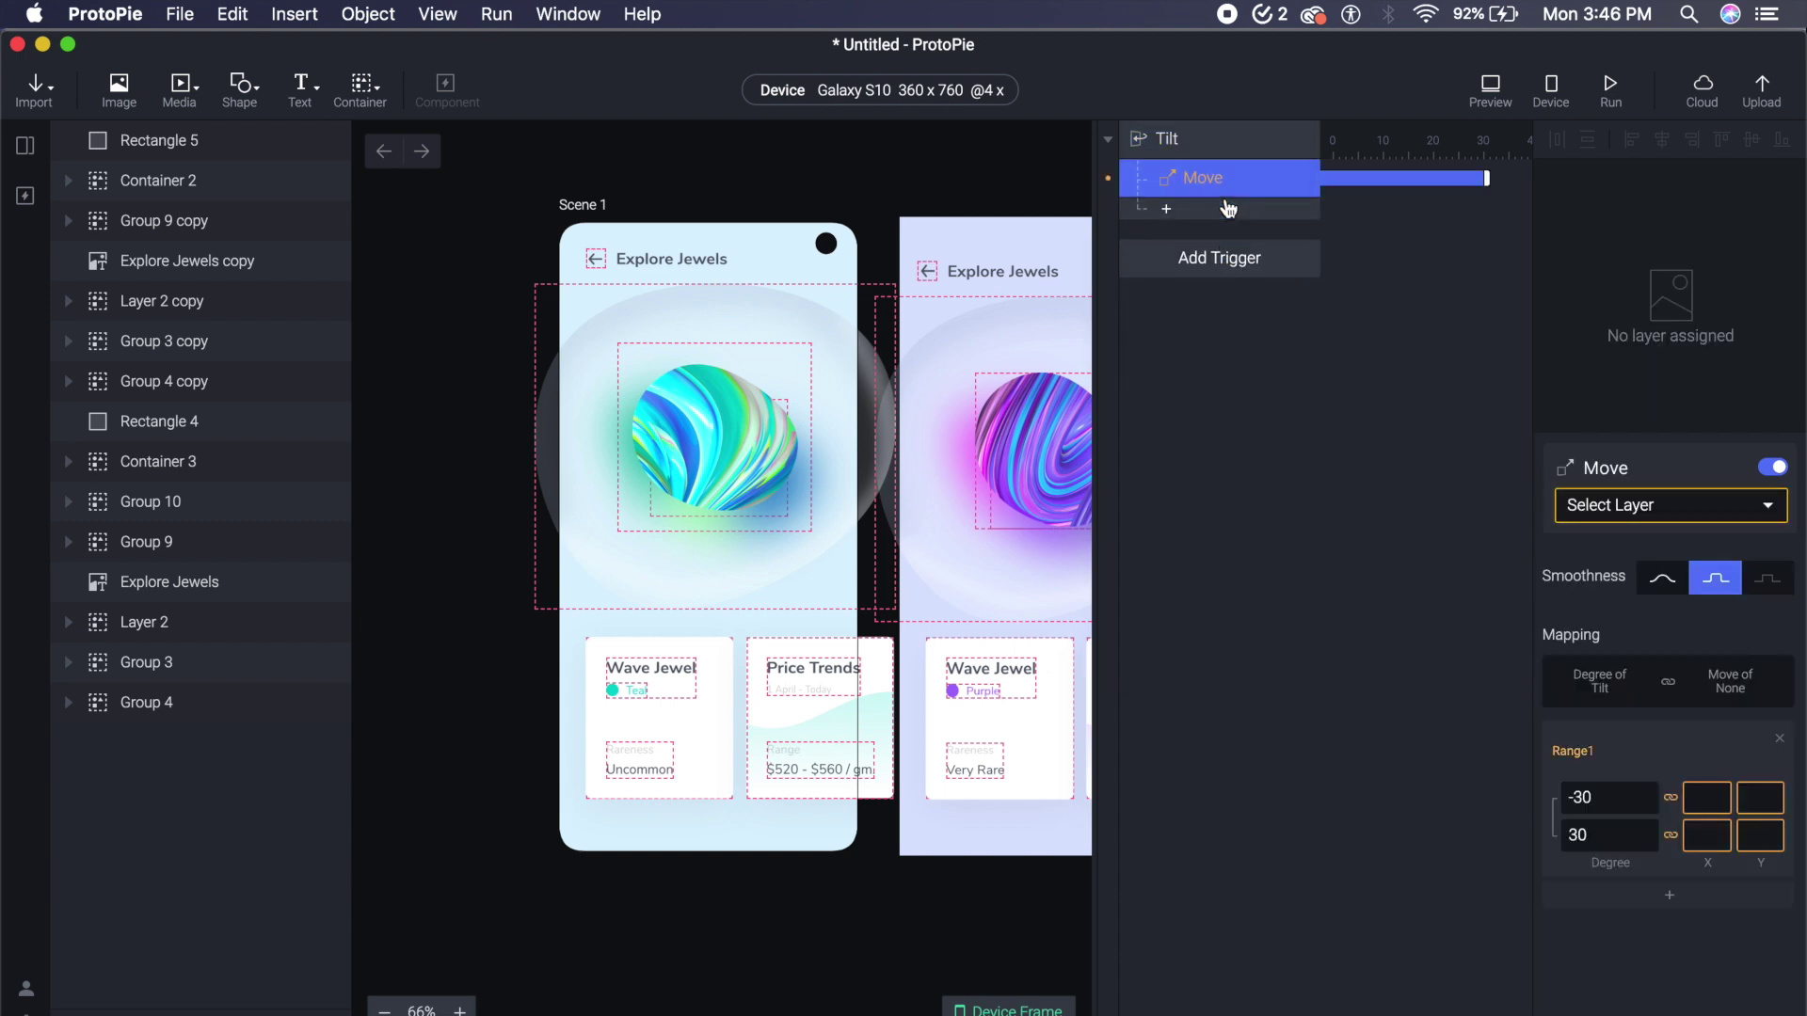
click(1296, 476)
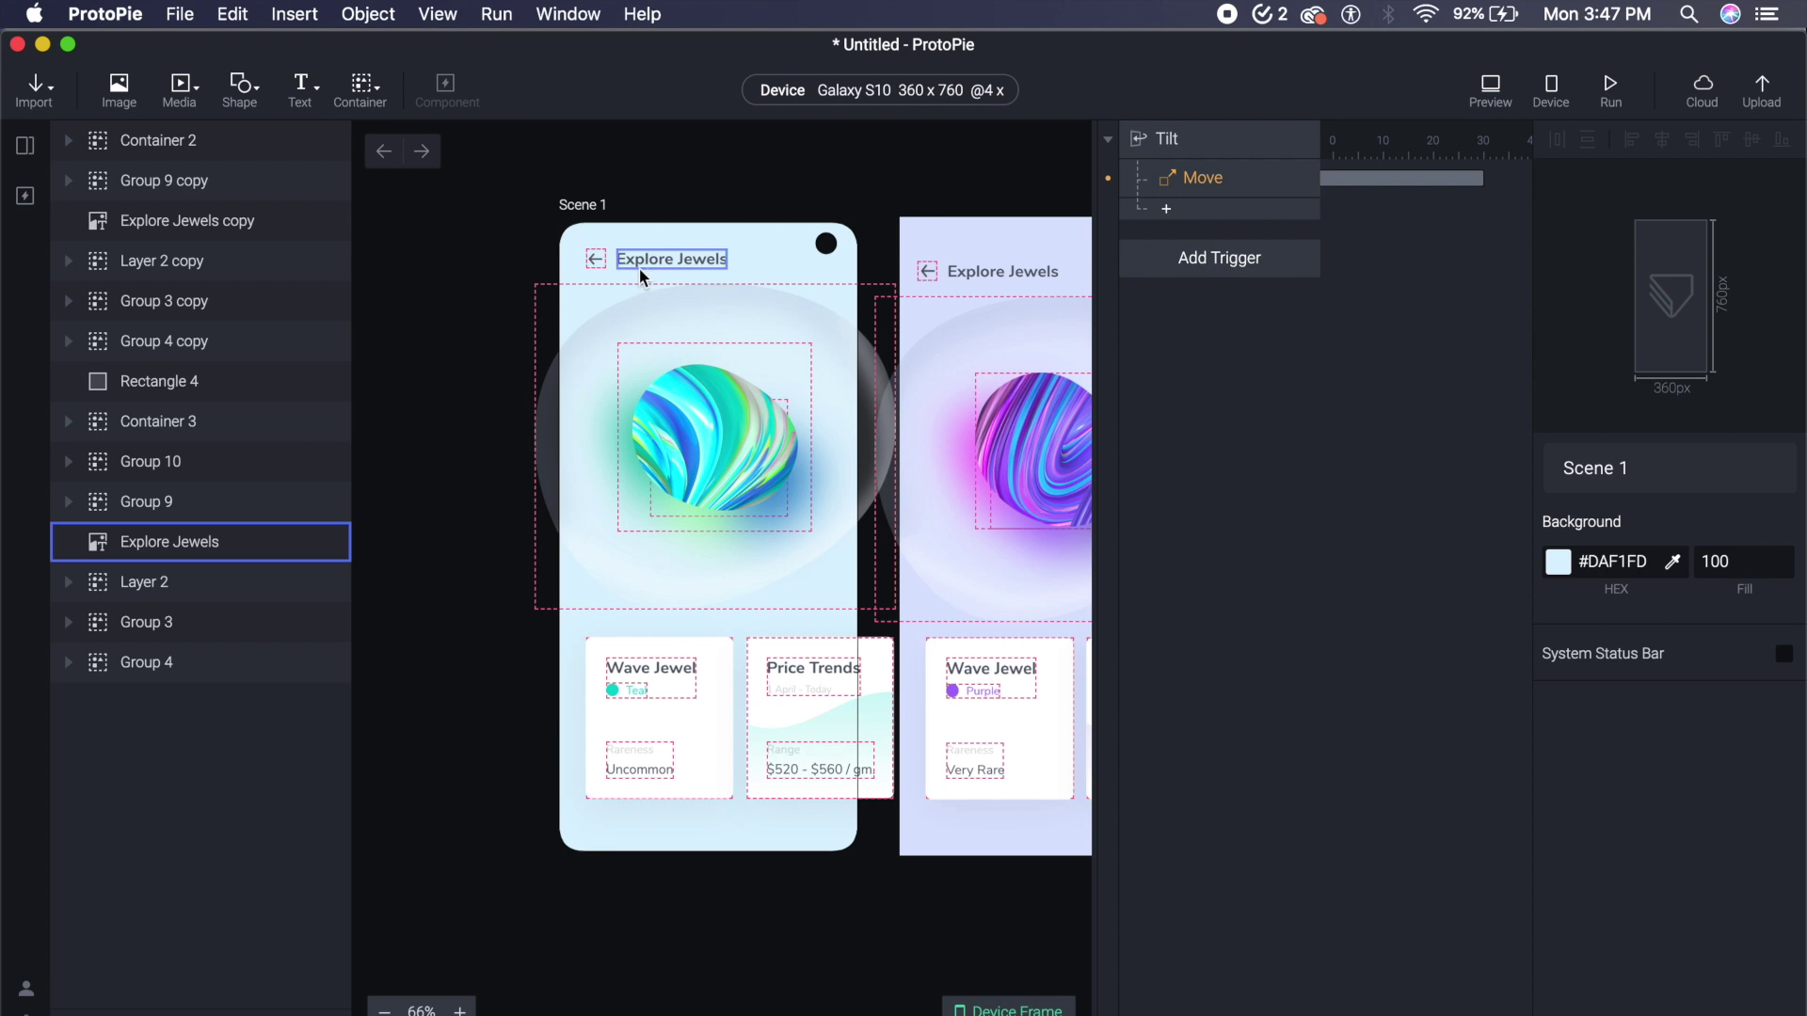
- Restore the 100×100 rectangle, rename it 'Trigger', and set its opacity to 0
key(super+shift+z)
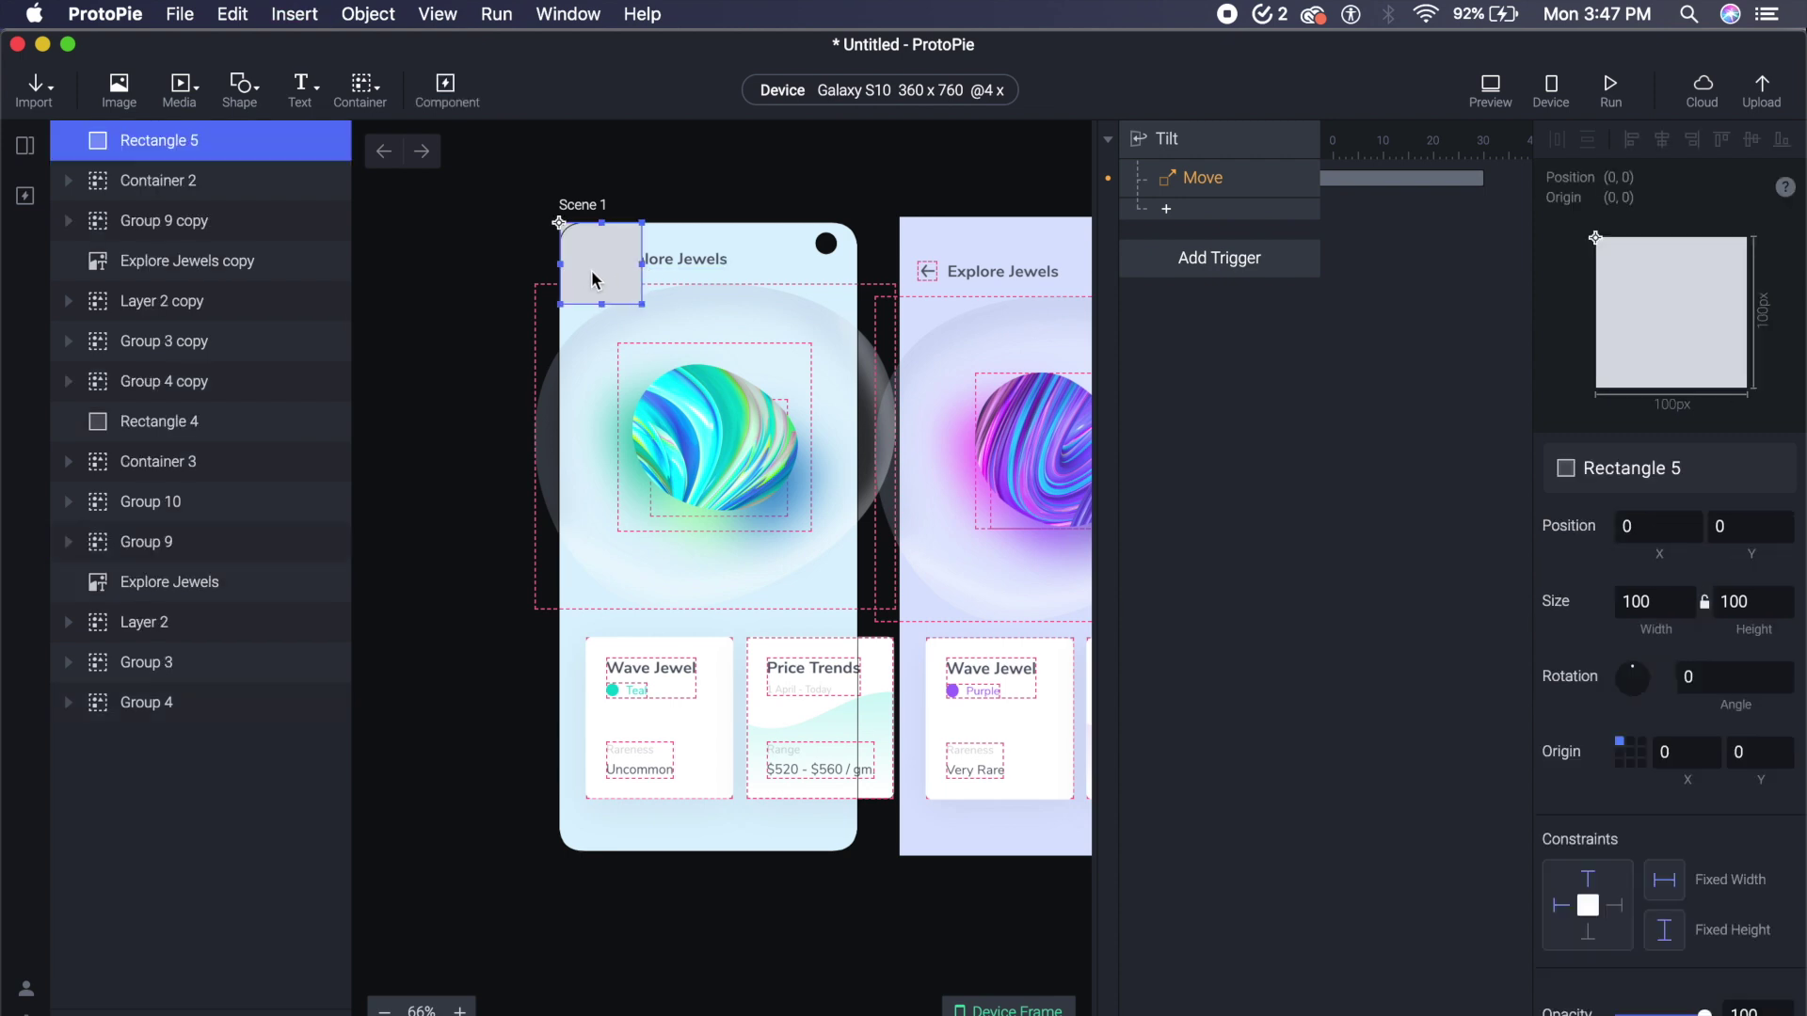
double_click(170, 141)
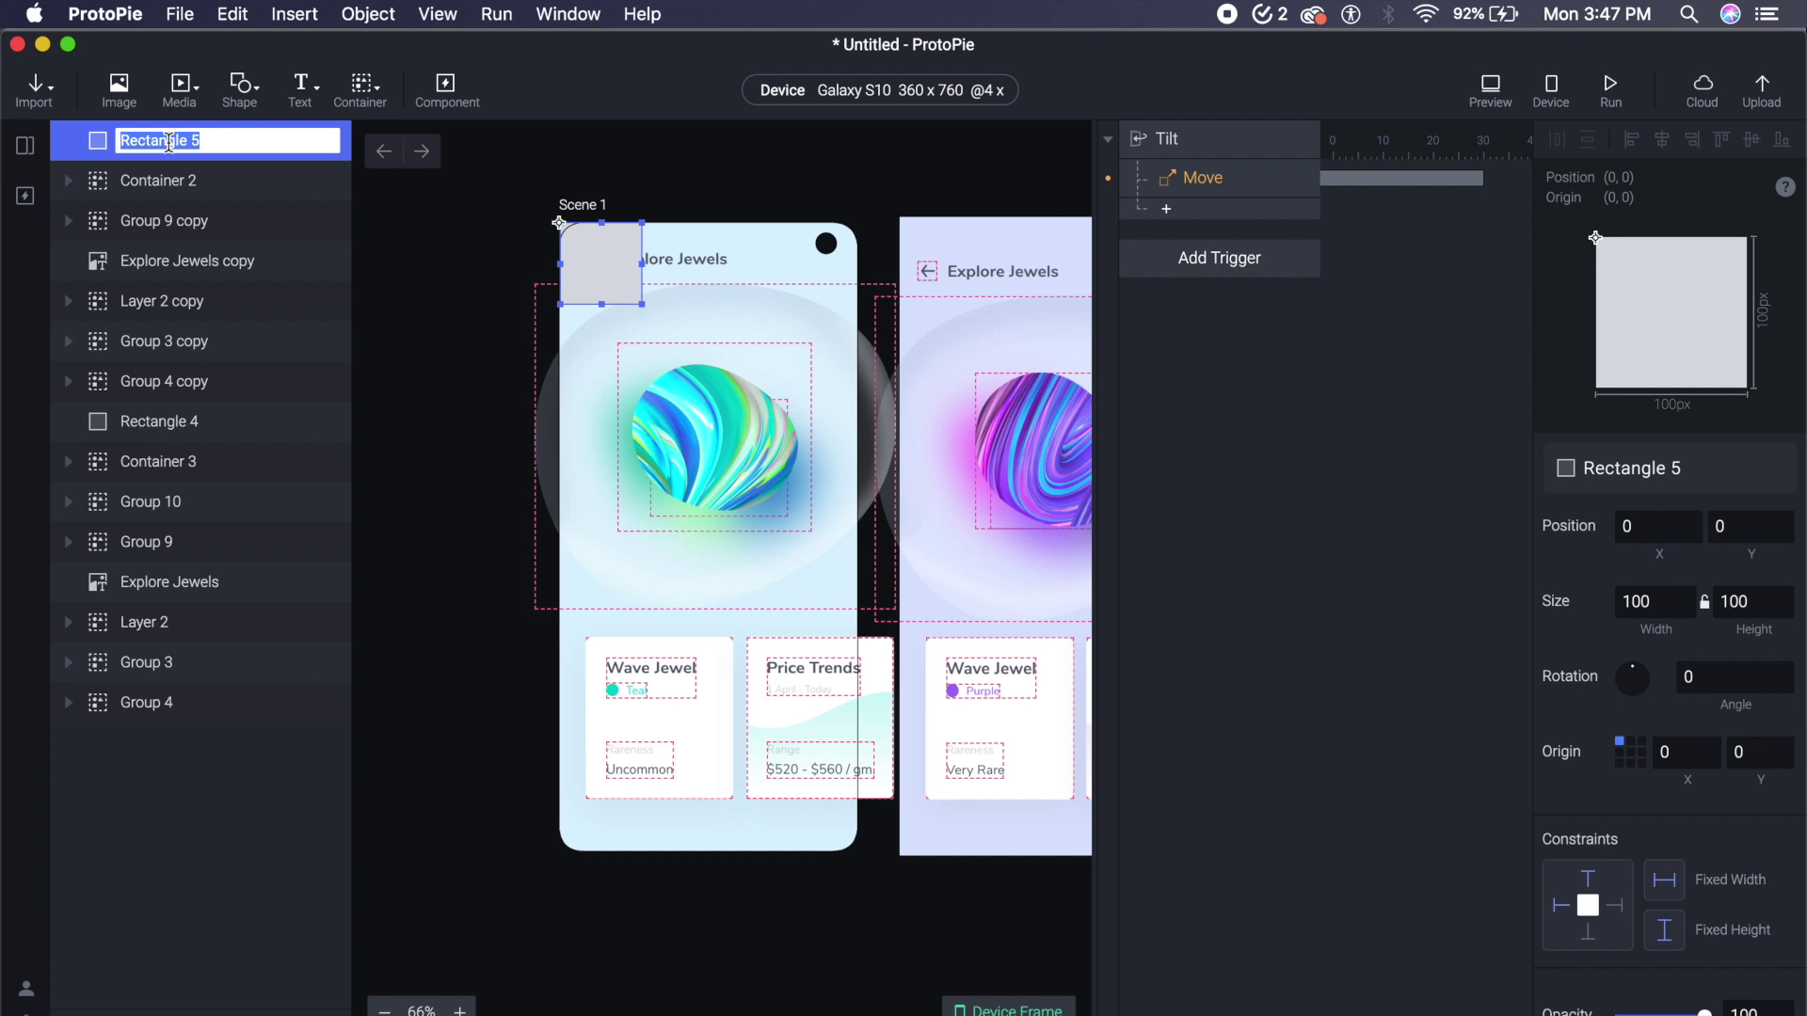
text(Trigger)
key(Return)
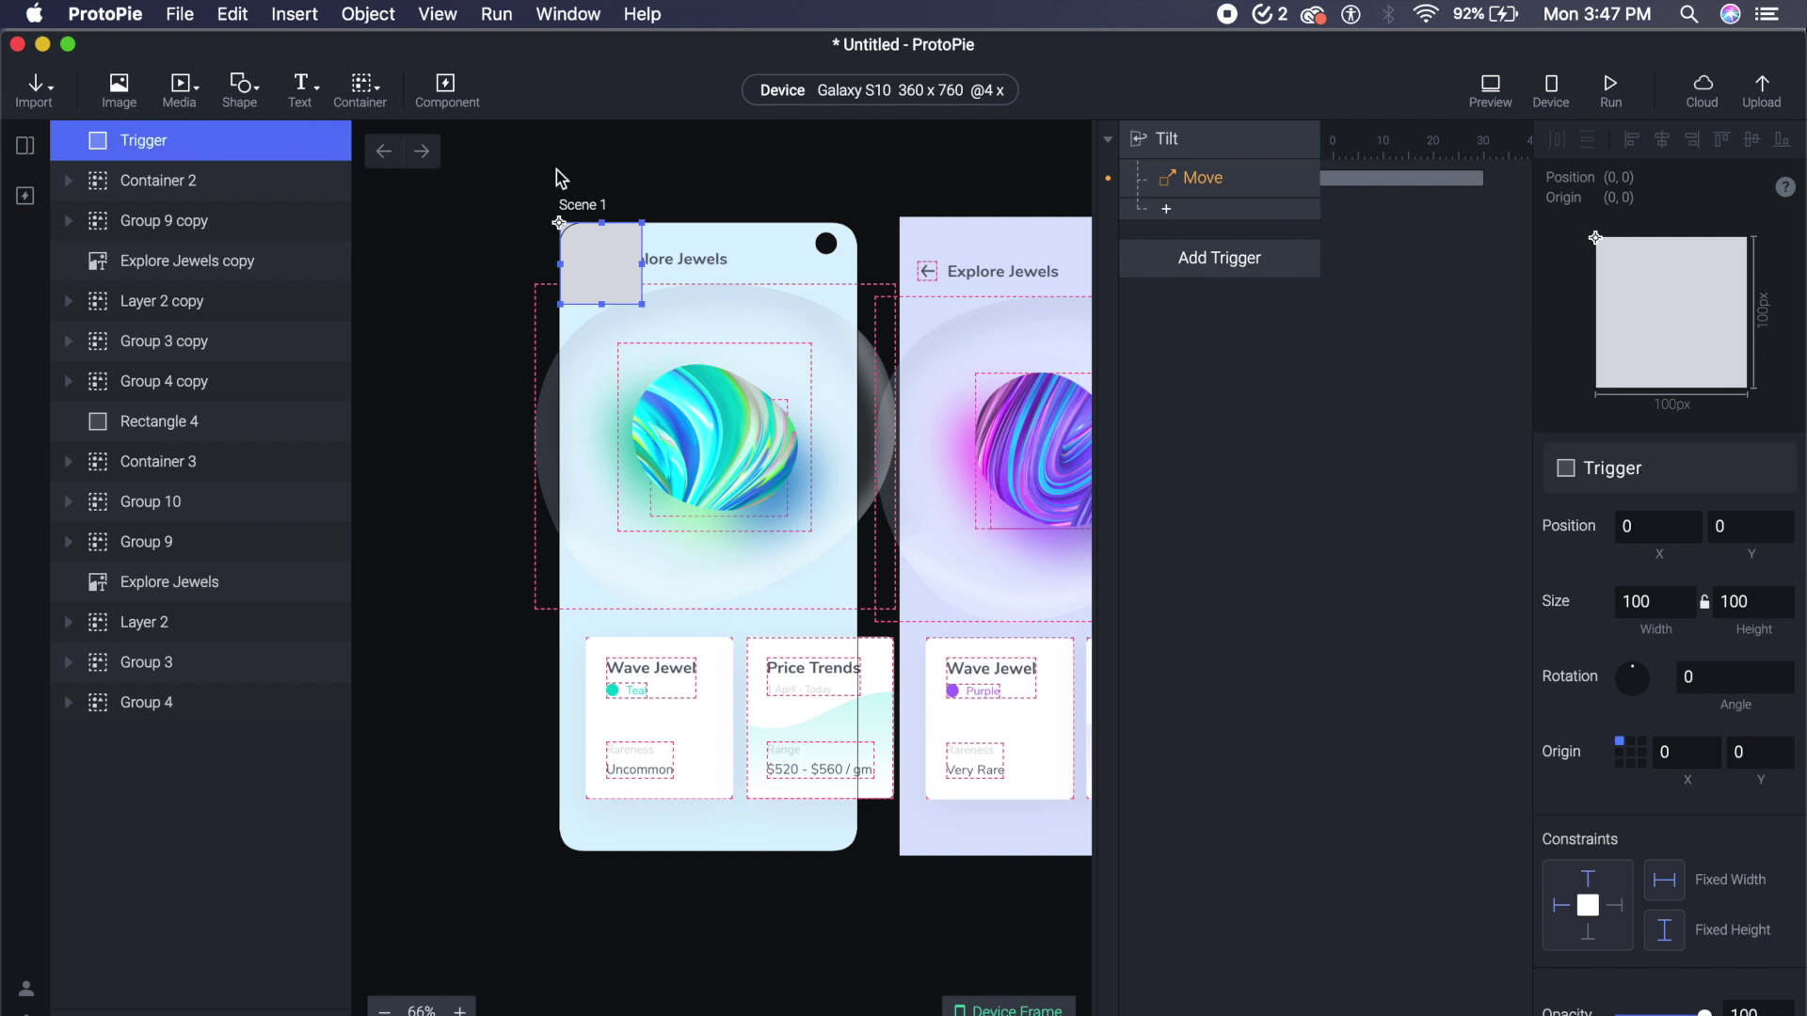
click(613, 178)
click(619, 275)
drag(1704, 1012, 1621, 1012)
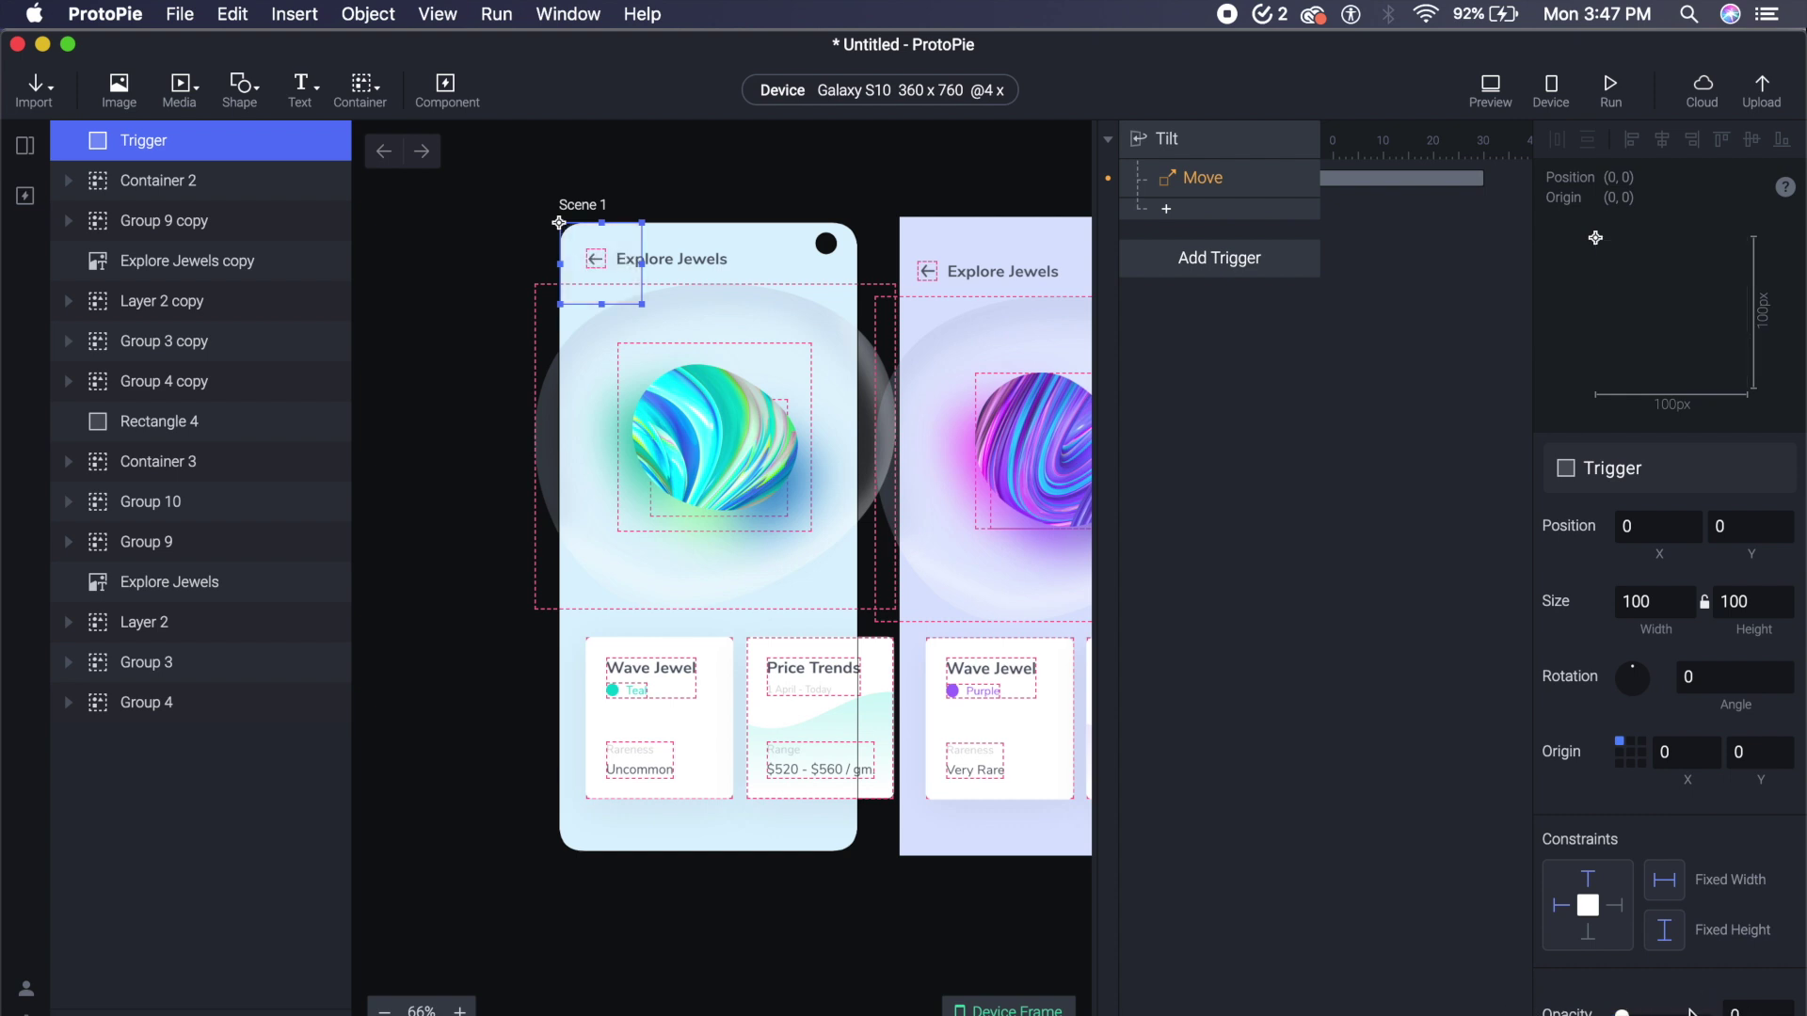
- Assign the Trigger layer as the Tilt Move response's target
click(1204, 187)
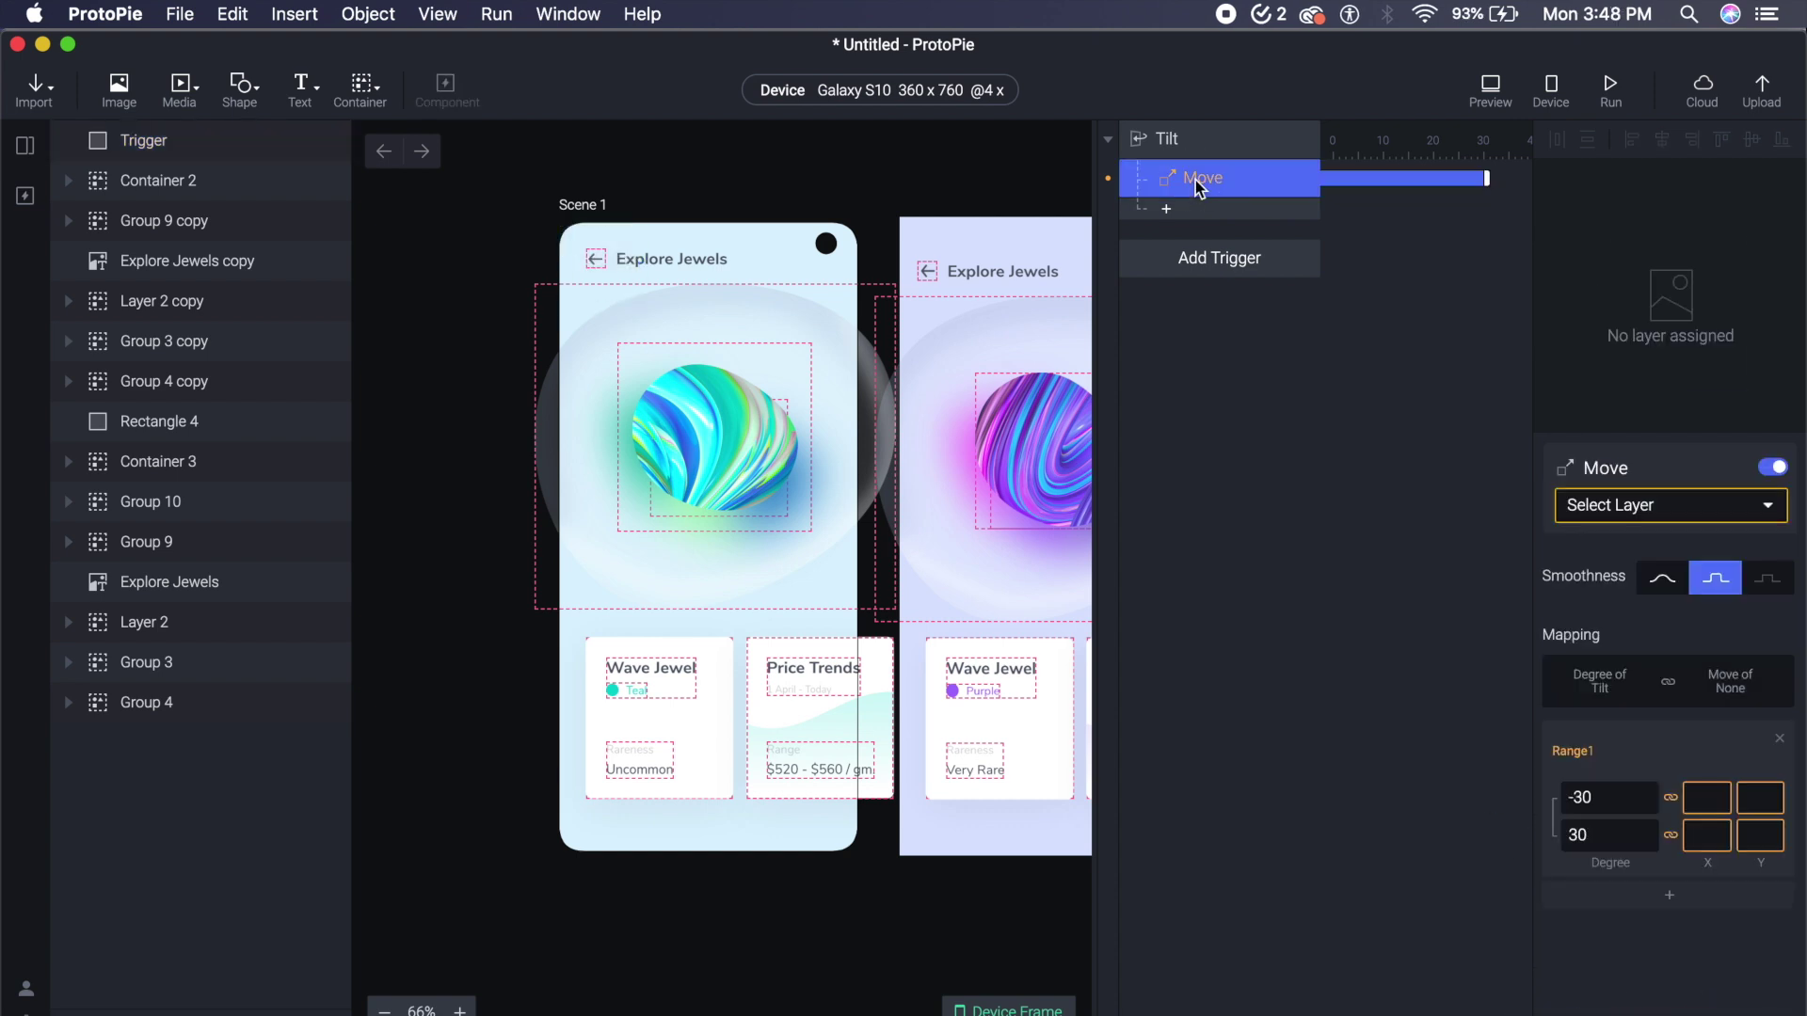
click(1183, 215)
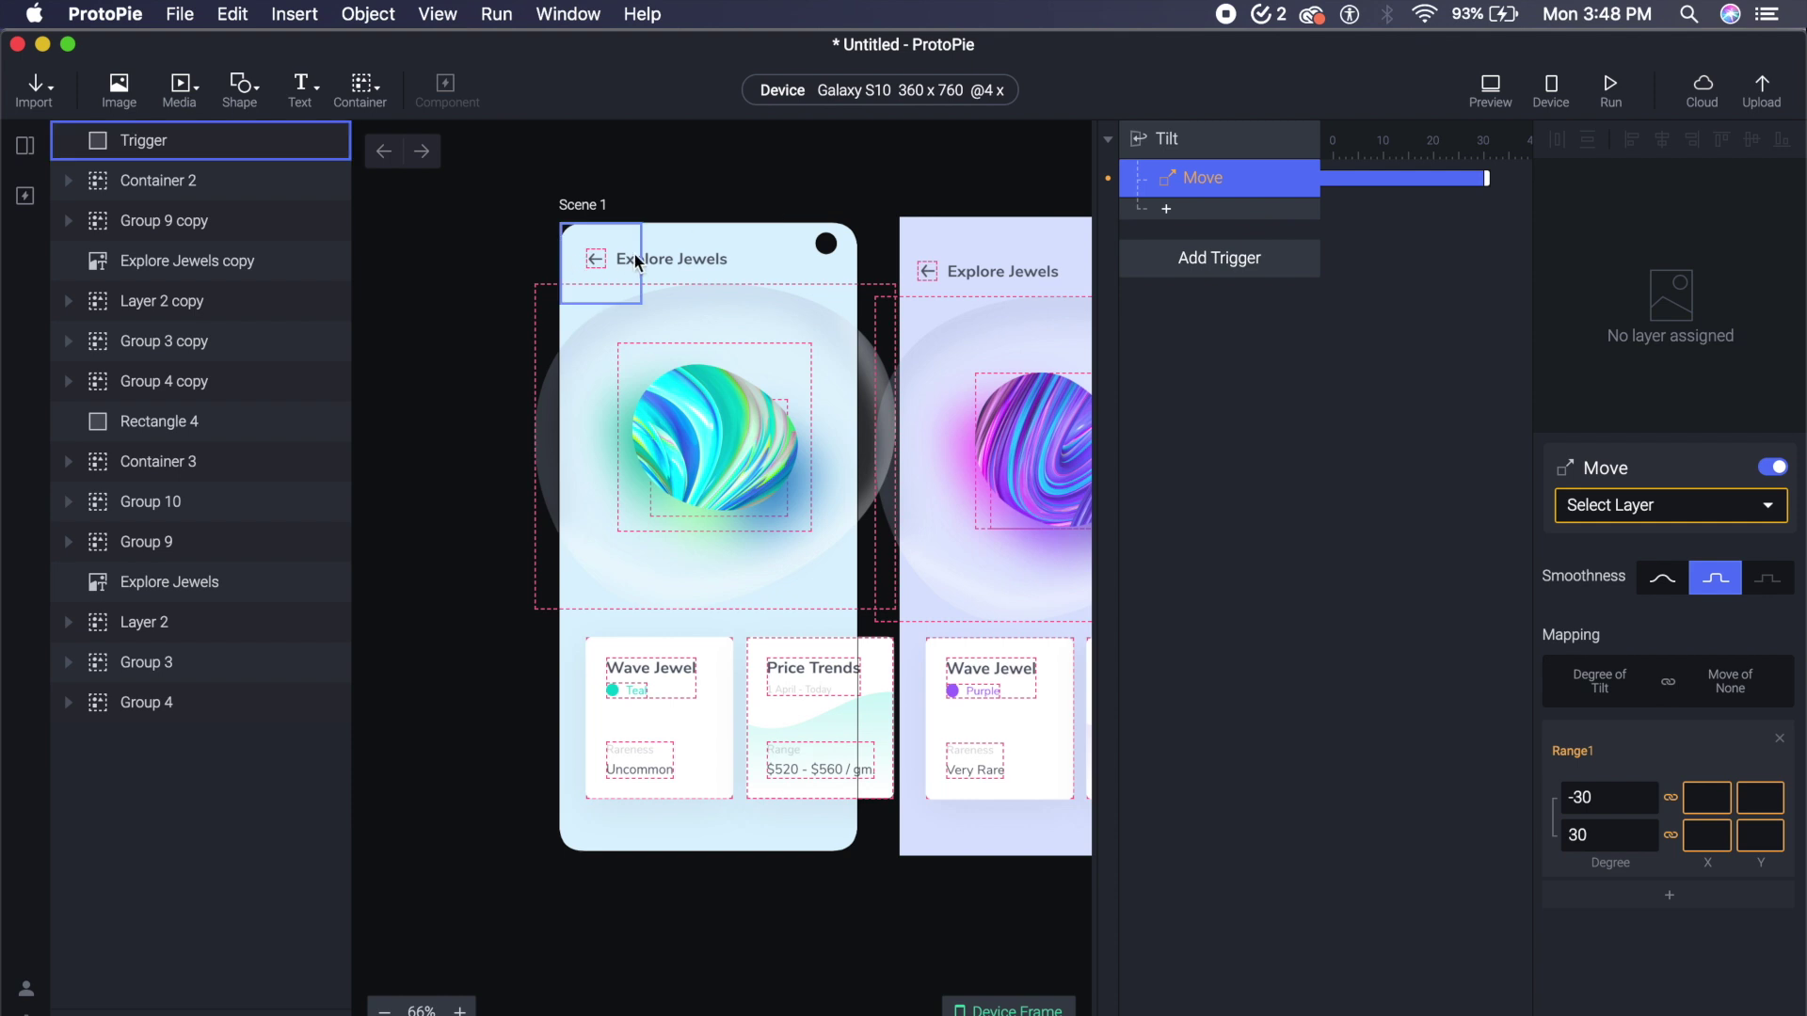
click(1198, 178)
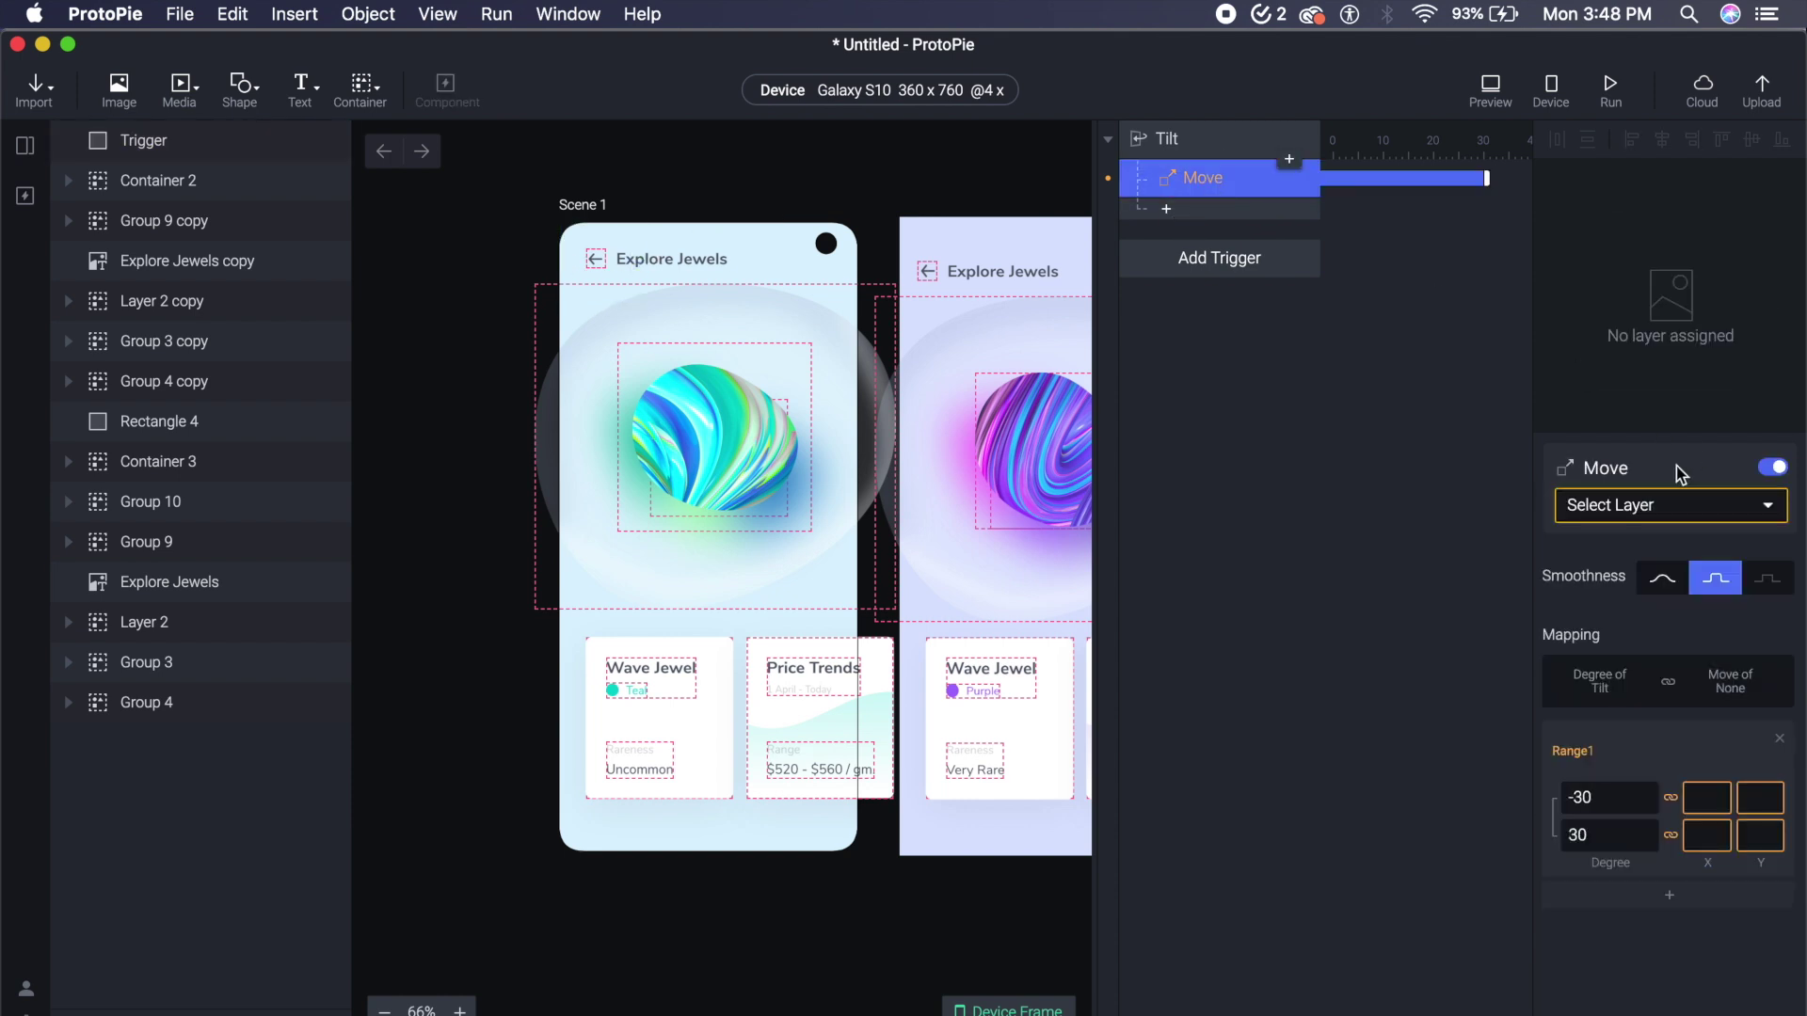
click(1637, 509)
text(trigg)
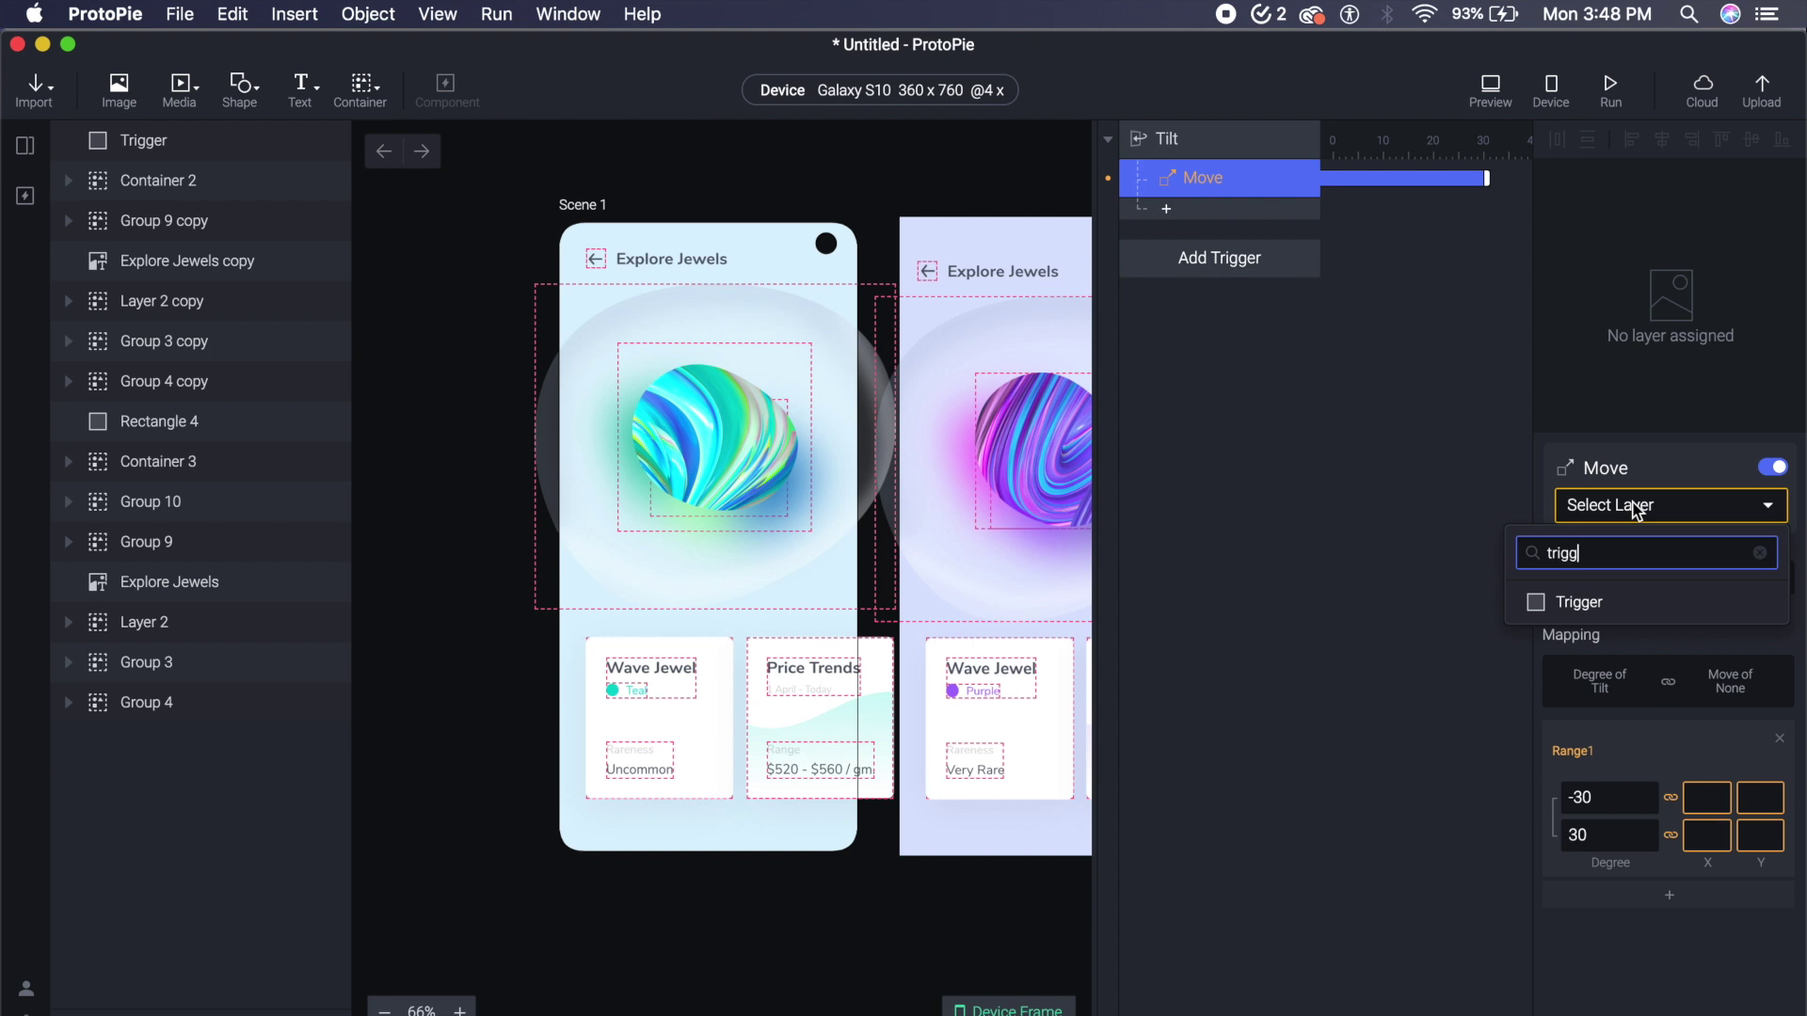
key(Down)
key(Return)
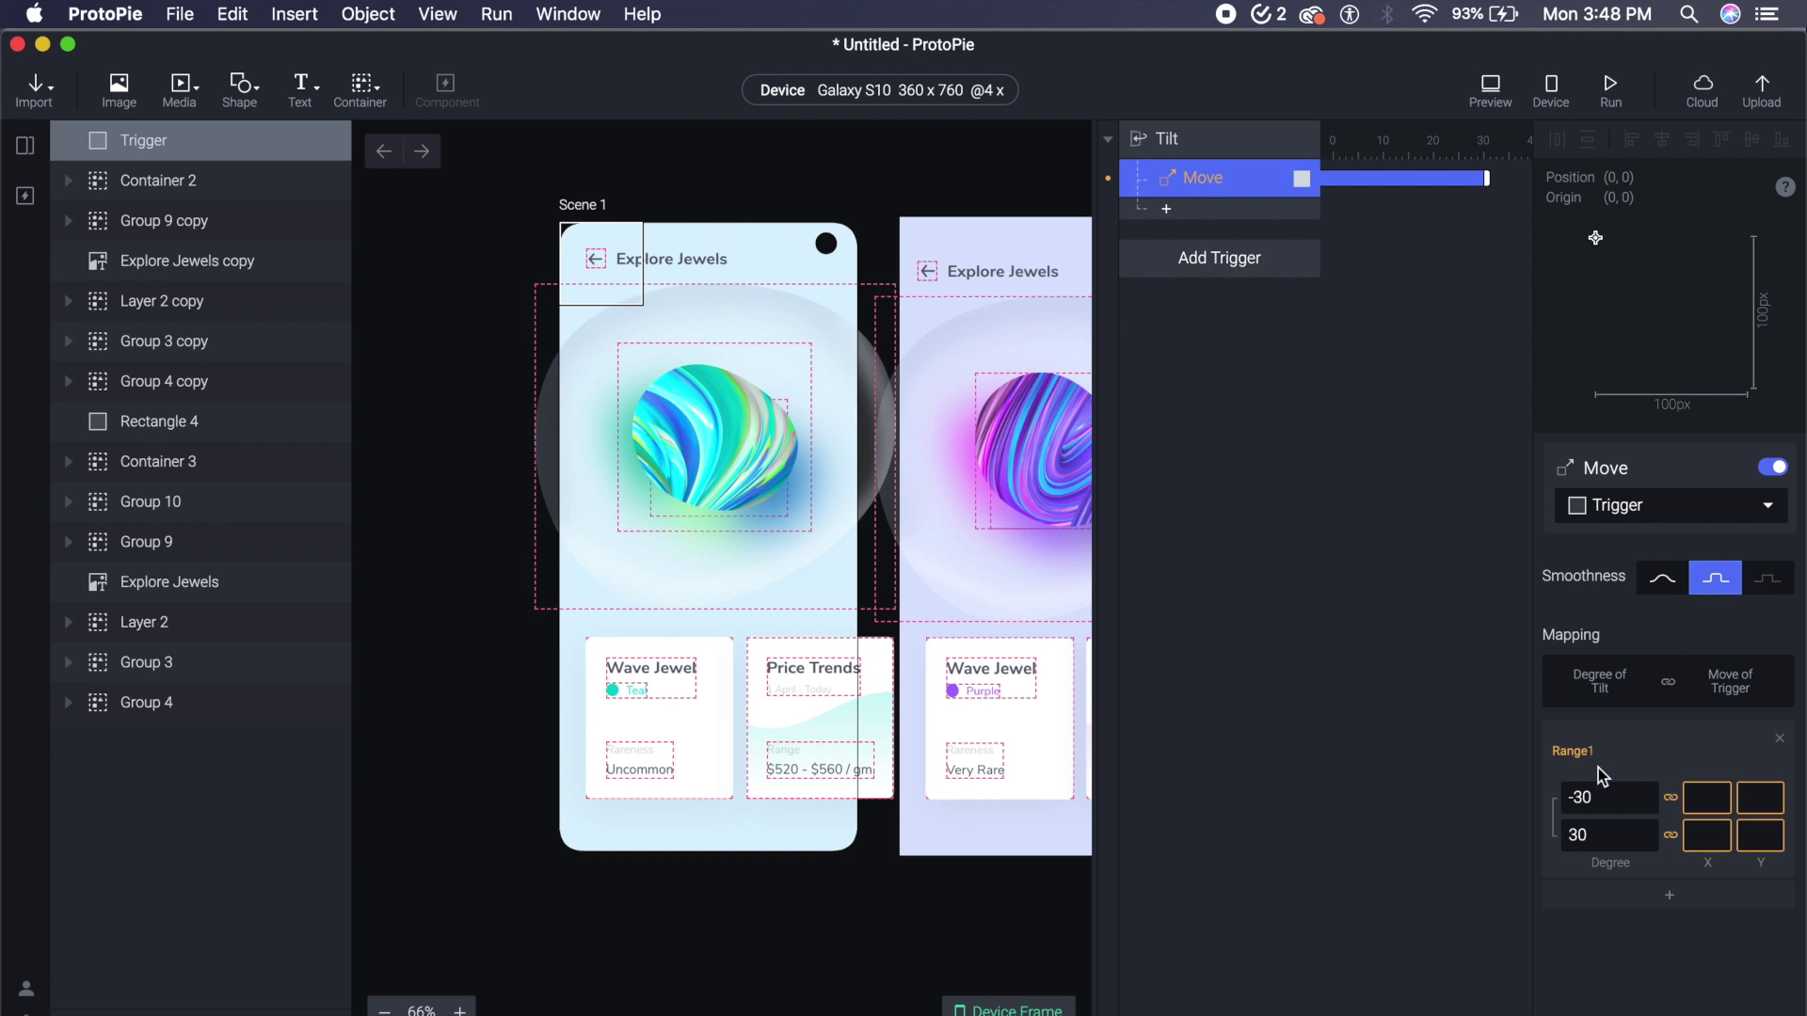
- Set the Range1 tilt degrees to -45 and -80
click(1607, 797)
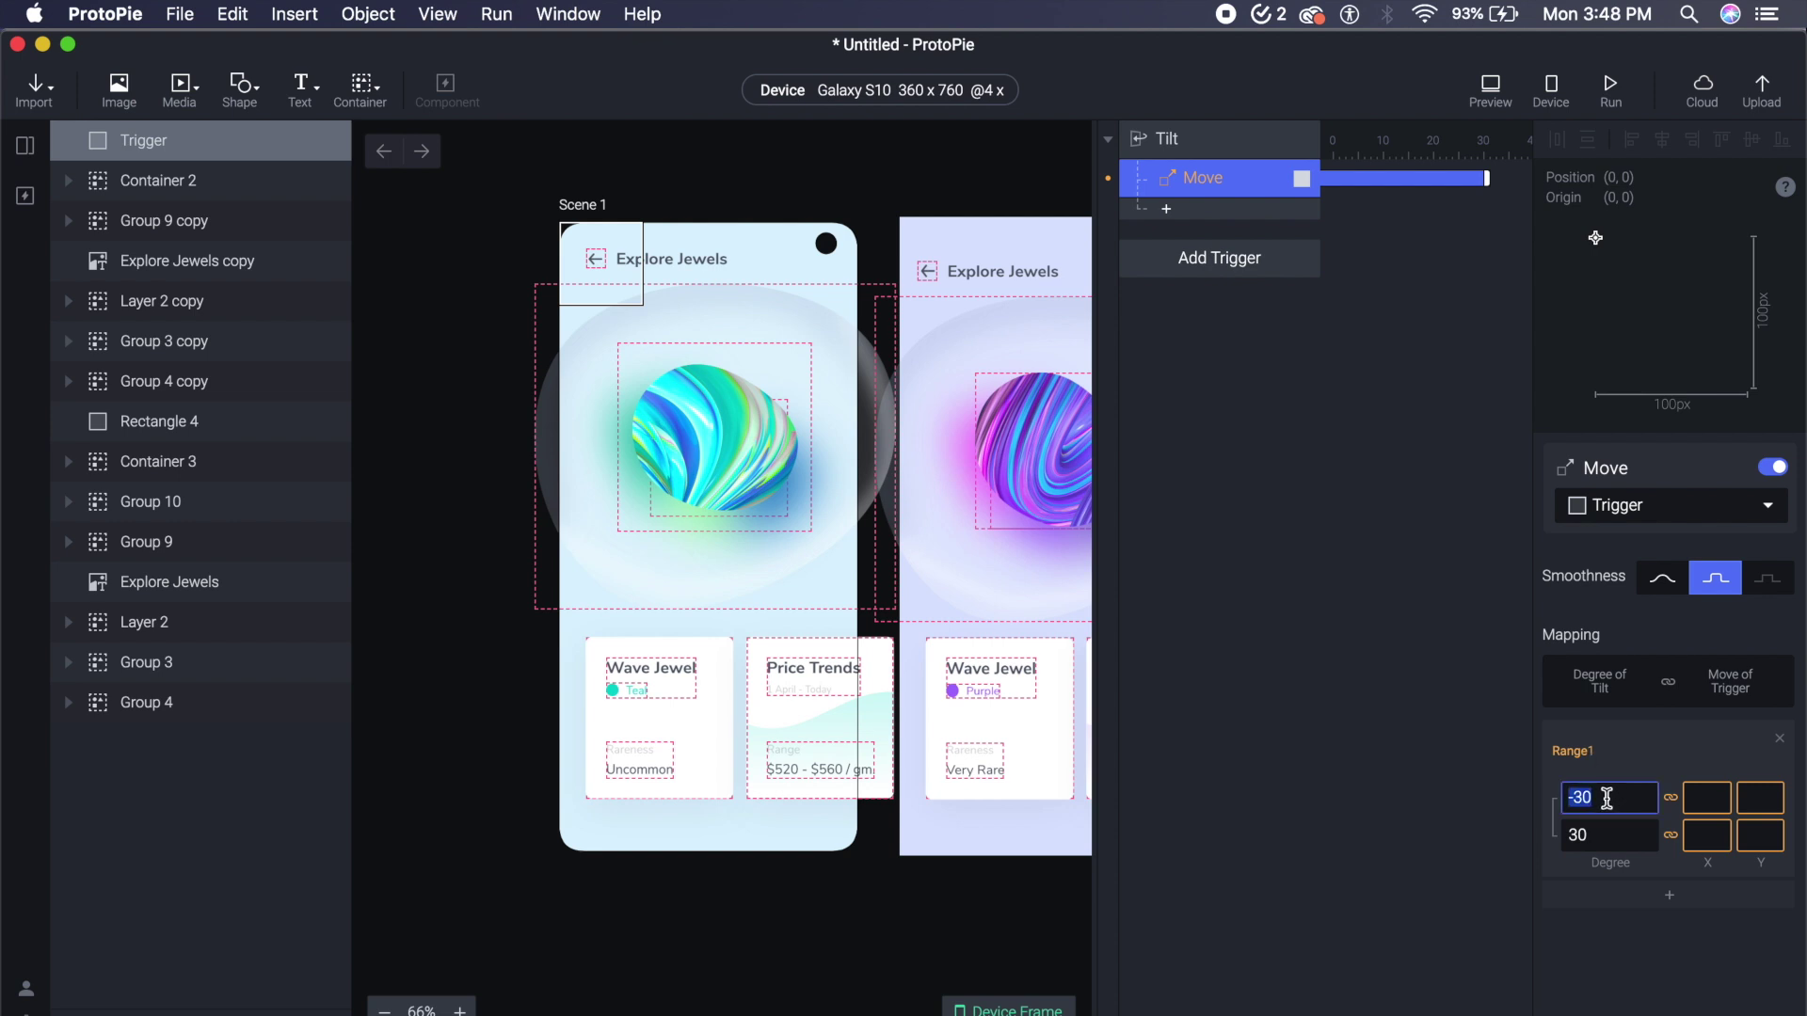
text(-45)
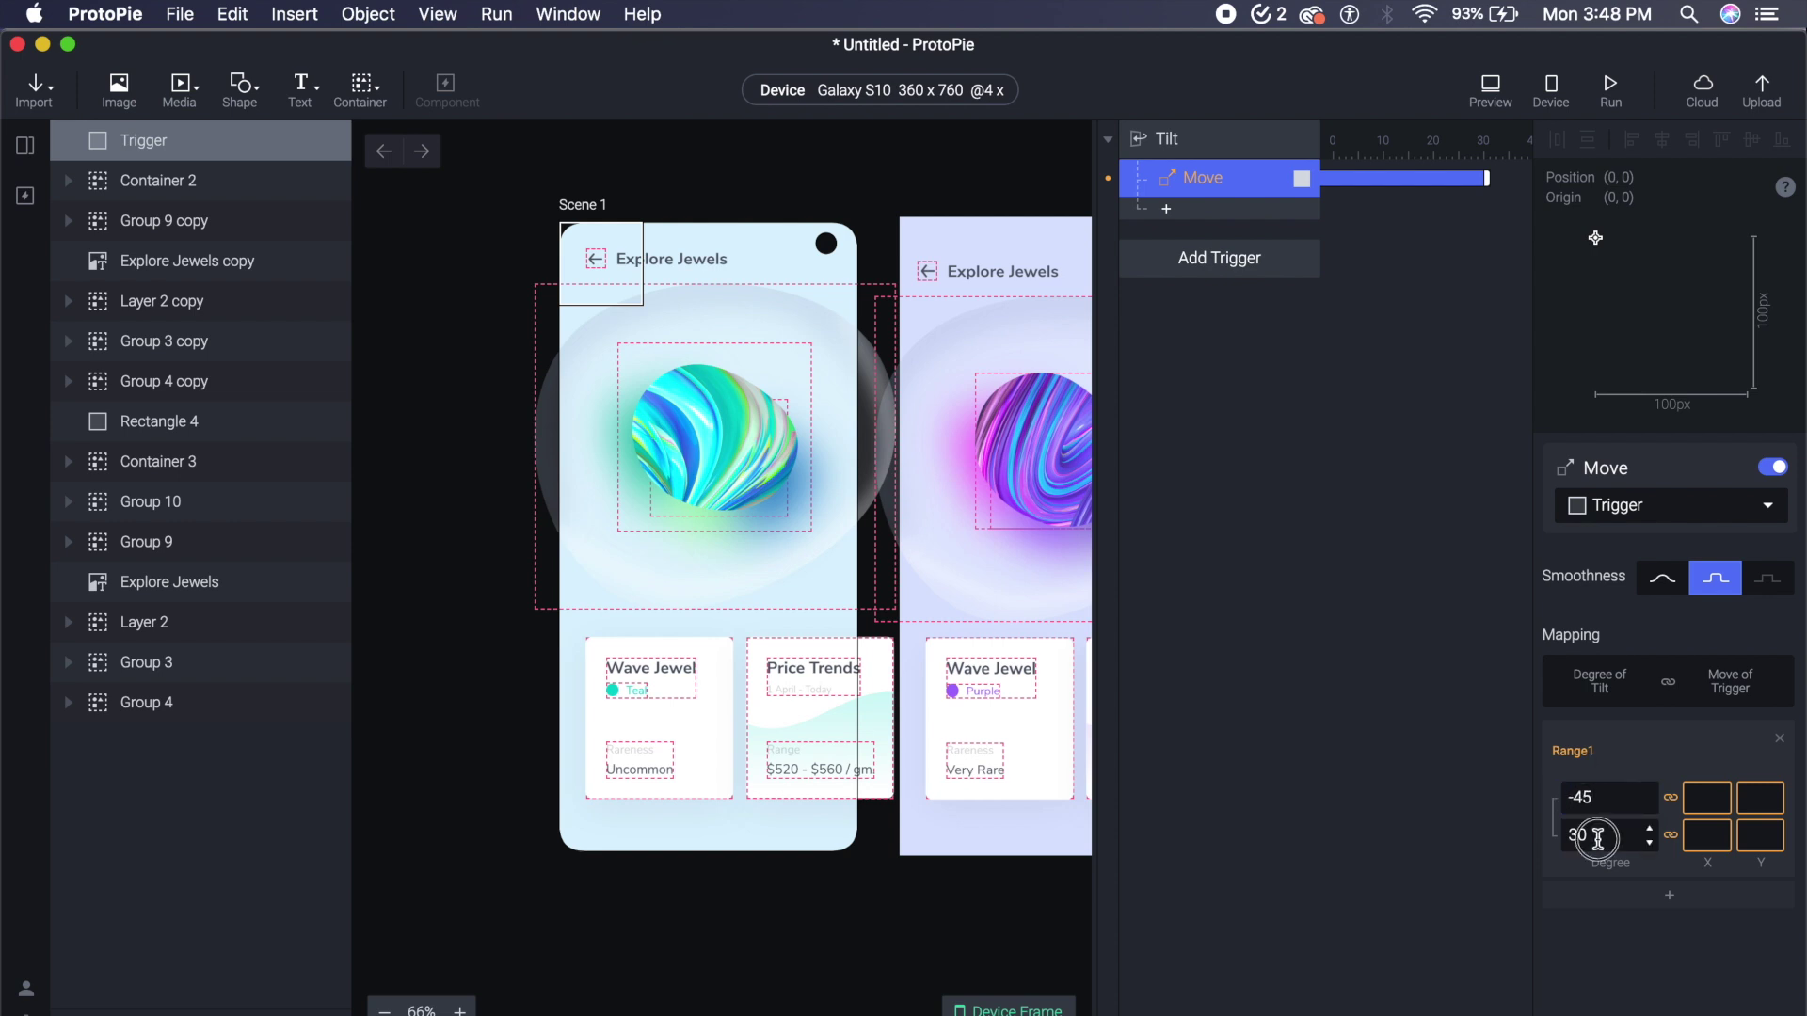
click(1597, 836)
text(-80)
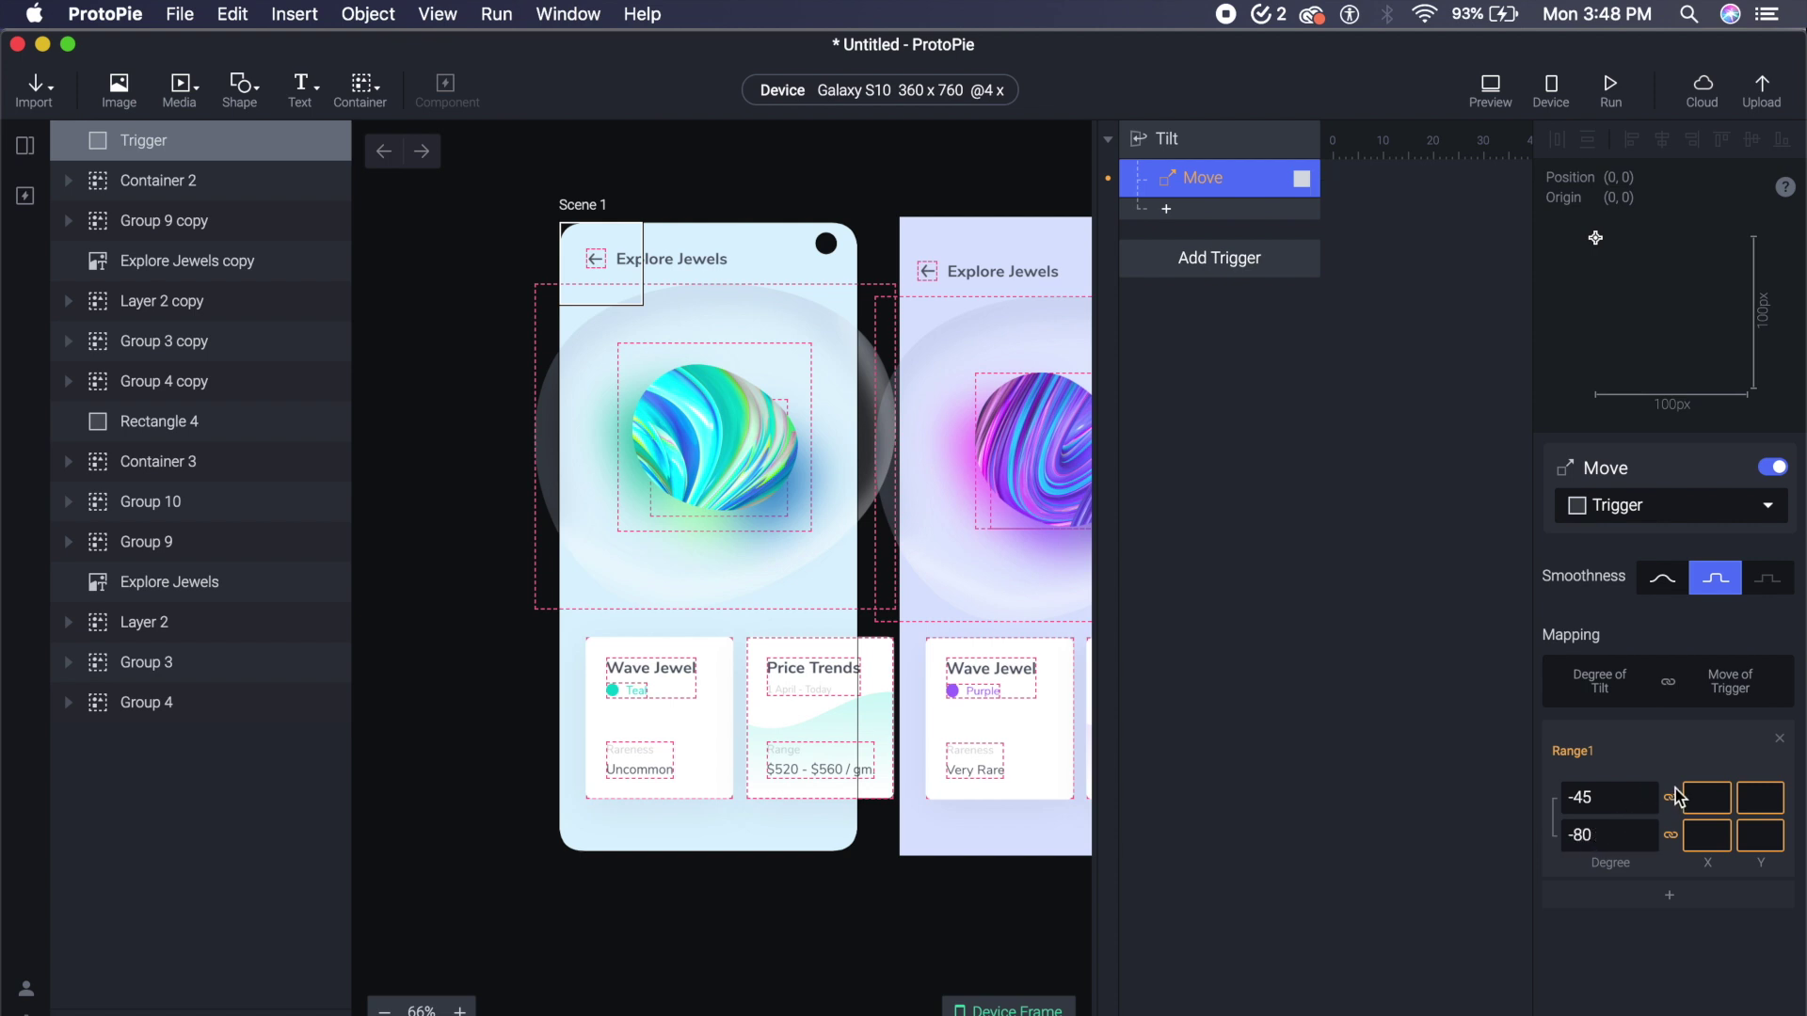
- Set both mapping rows to X -10 and Y 0
click(1706, 796)
text(-10)
key(Return)
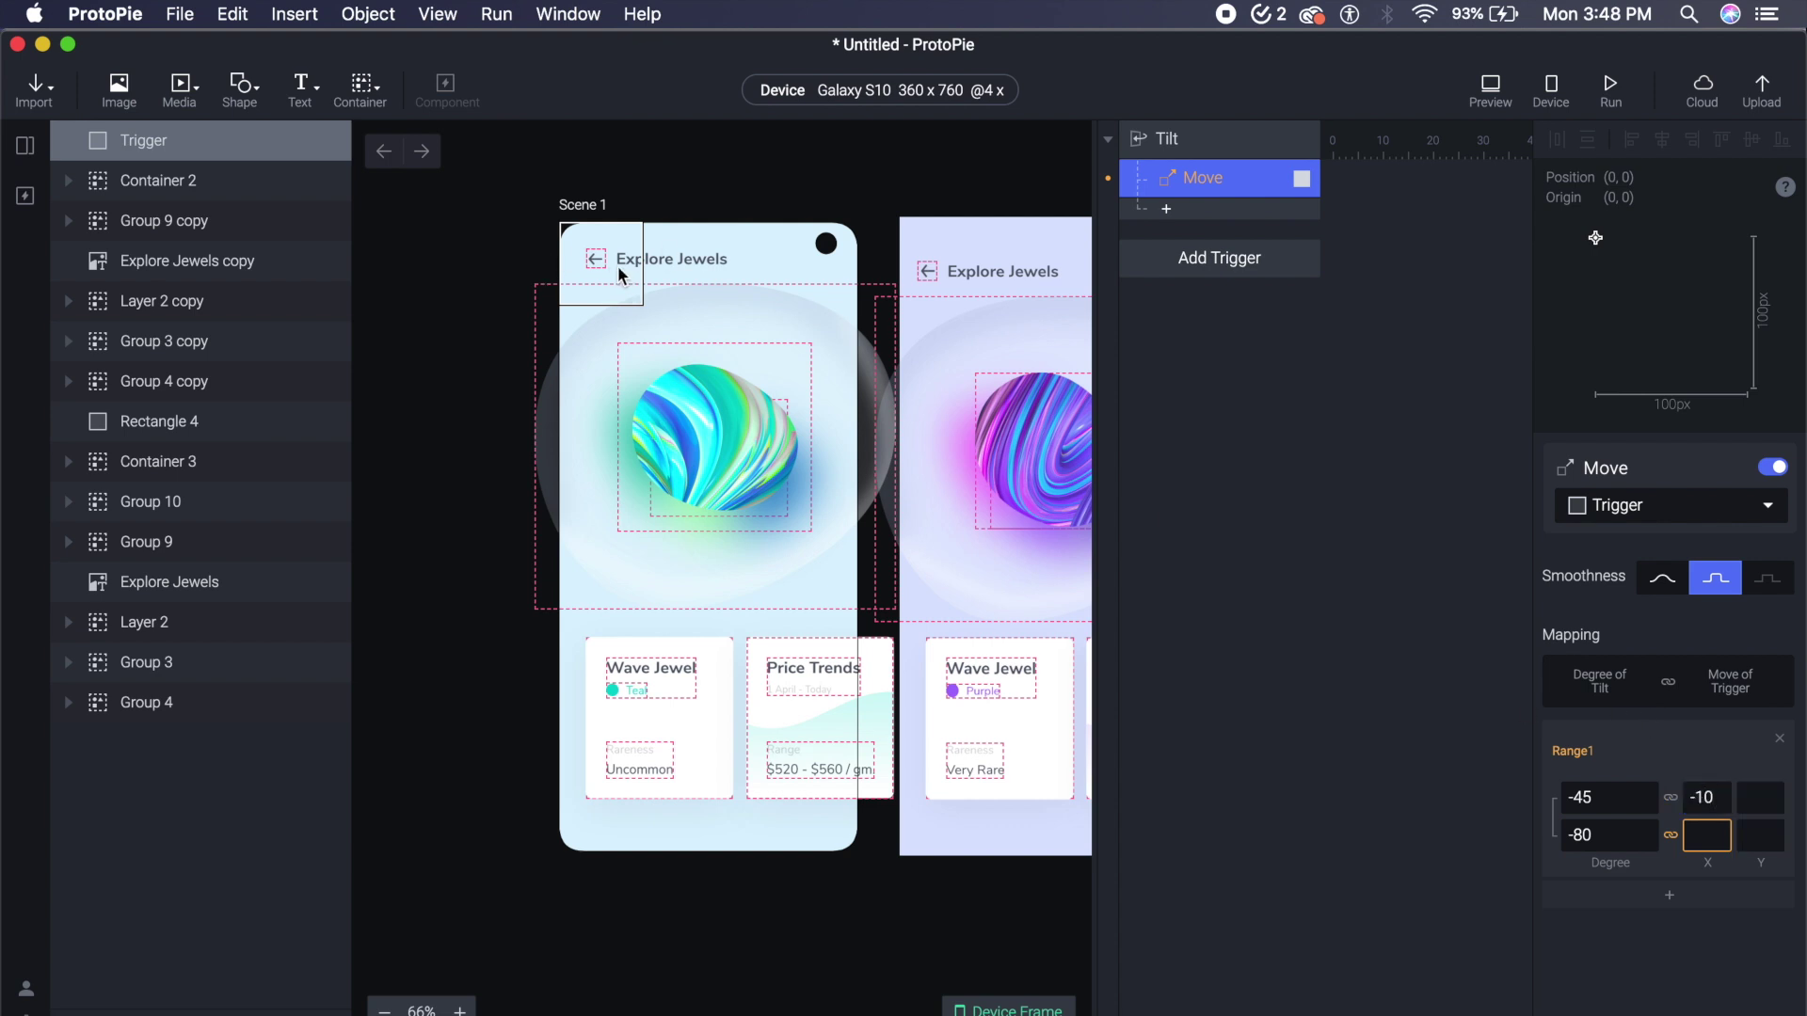
click(1754, 801)
text(0)
key(Return)
click(1701, 836)
text(-10)
click(1765, 841)
key(Return)
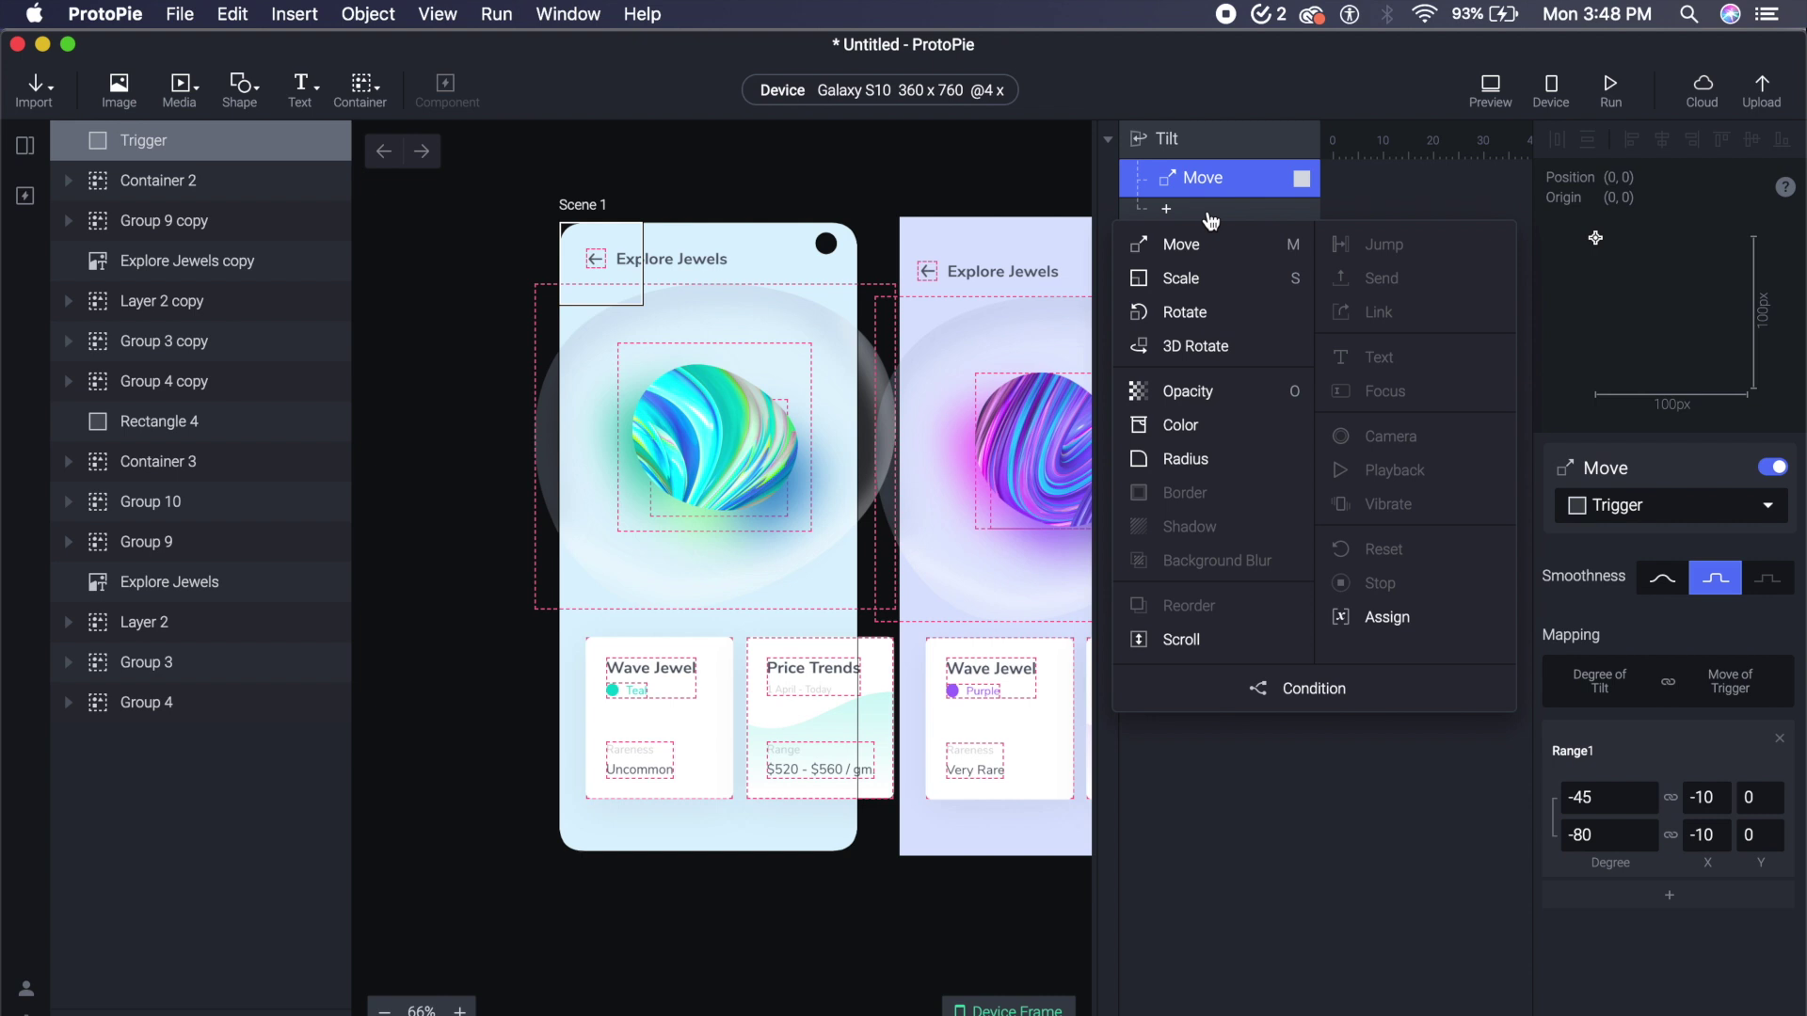
- Add a second Move response on Tilt and enter tilt degrees -30 and 80
click(1209, 248)
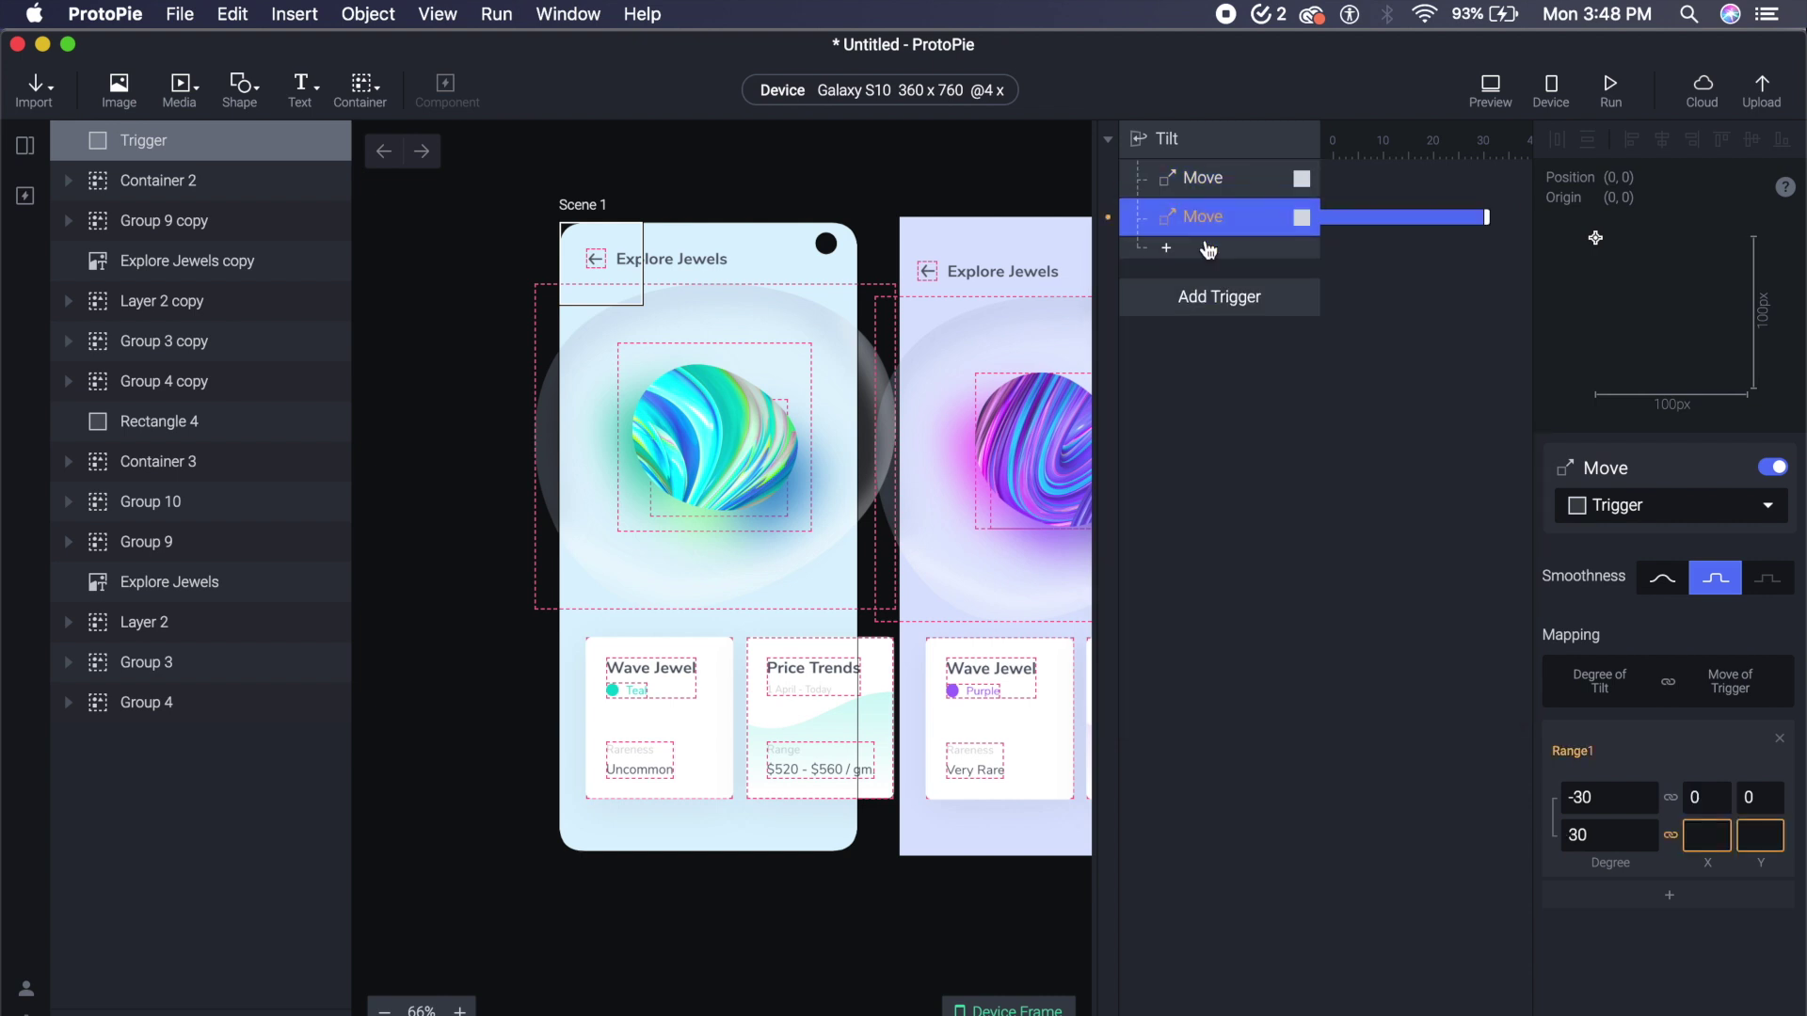
click(1608, 798)
text(-30)
key(Return)
click(1603, 833)
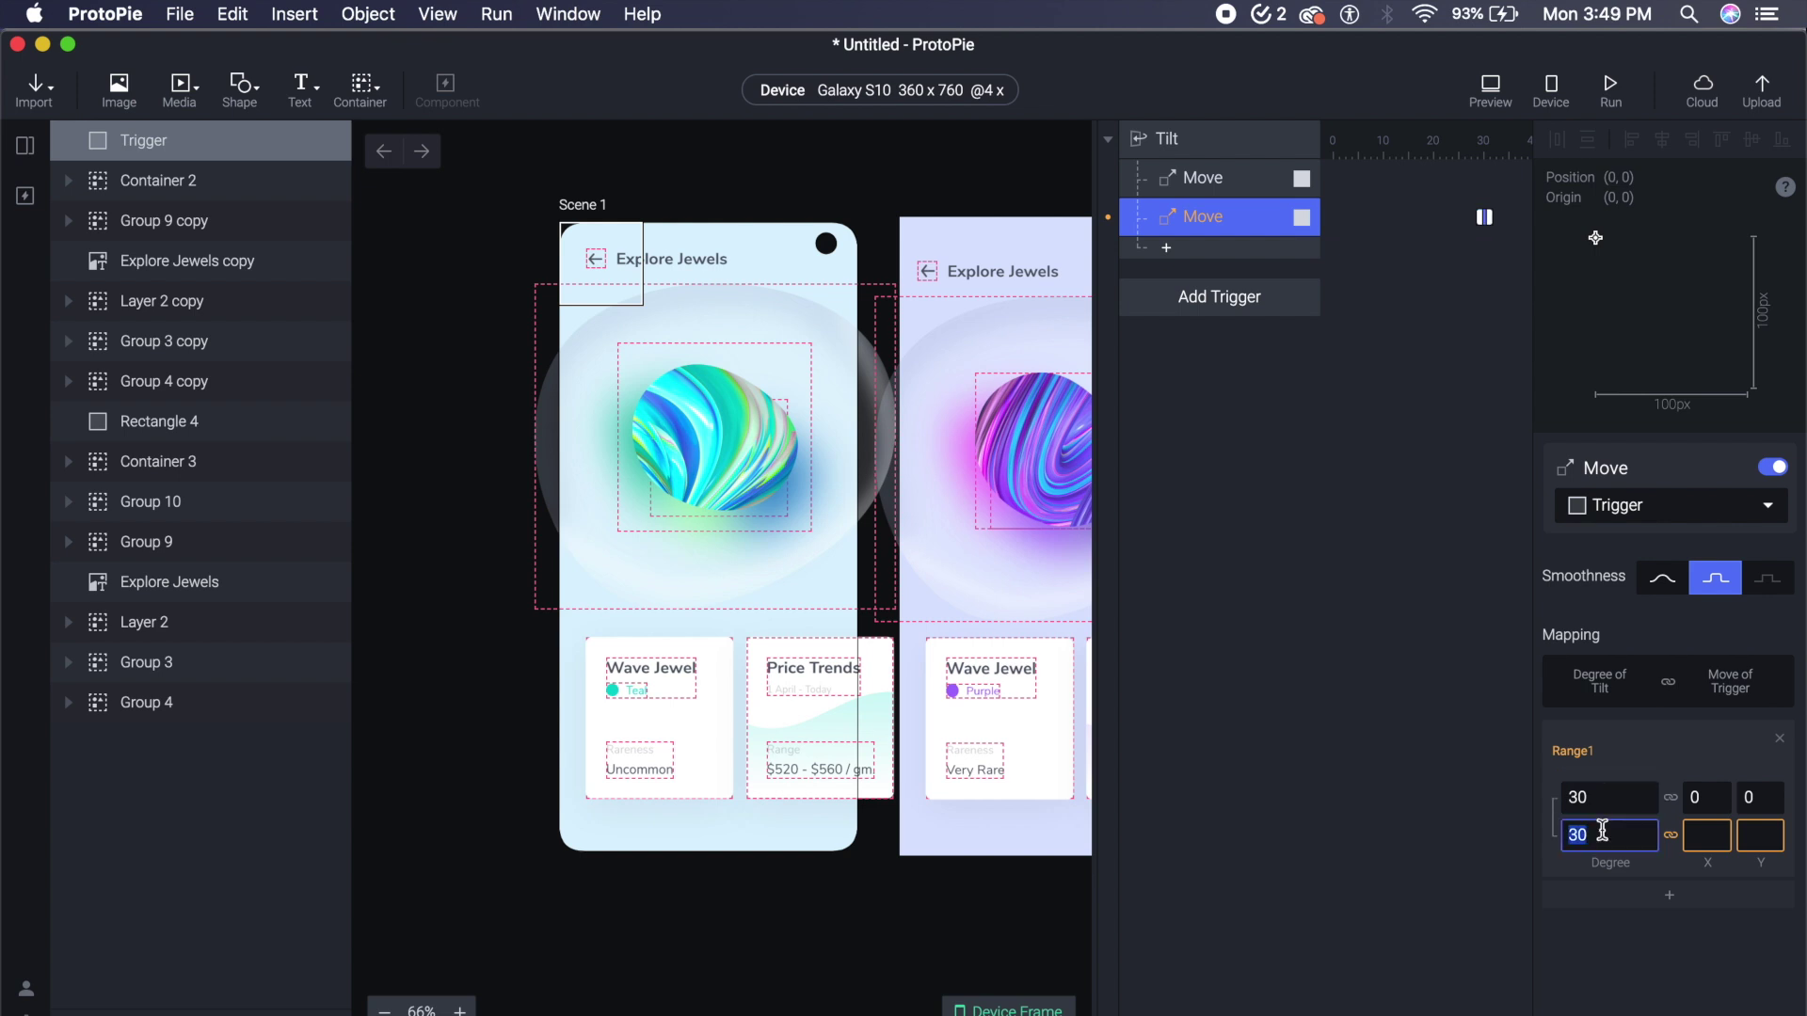
text(80)
key(Return)
- Set both rows' X values to 10 in the second Move mapping
click(1702, 802)
text(10)
click(1701, 833)
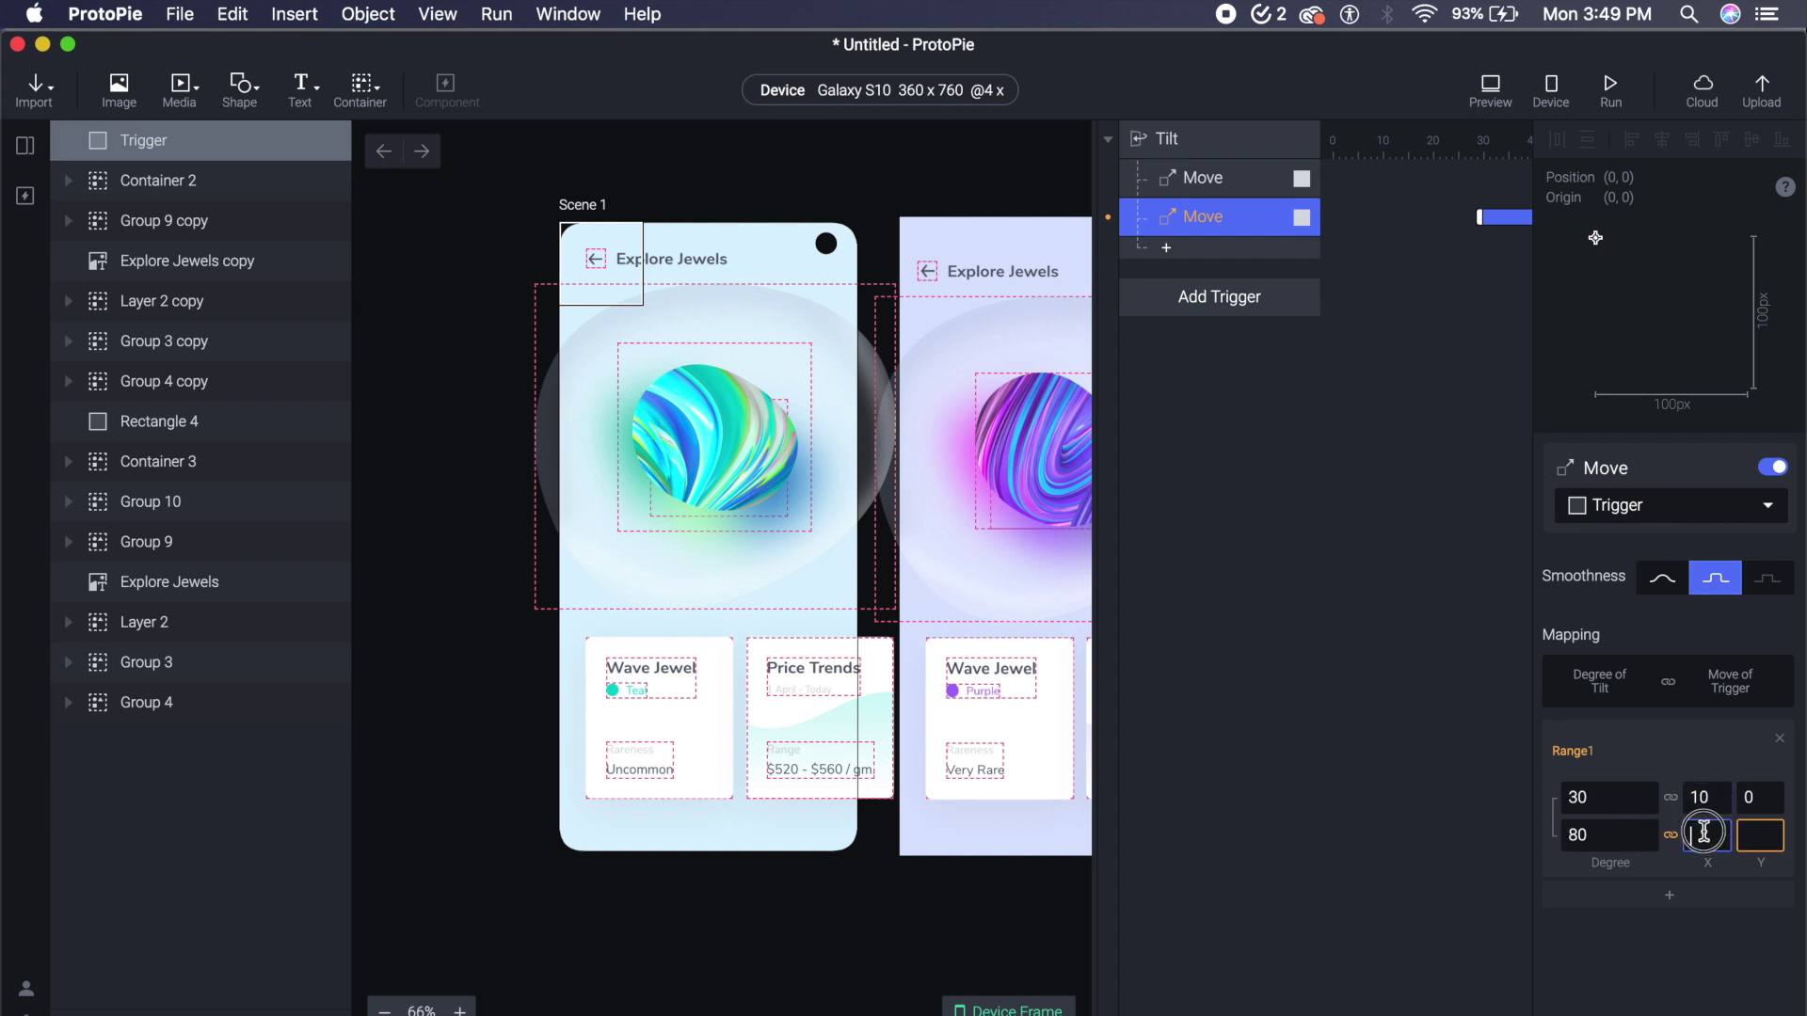
text(10)
key(Return)
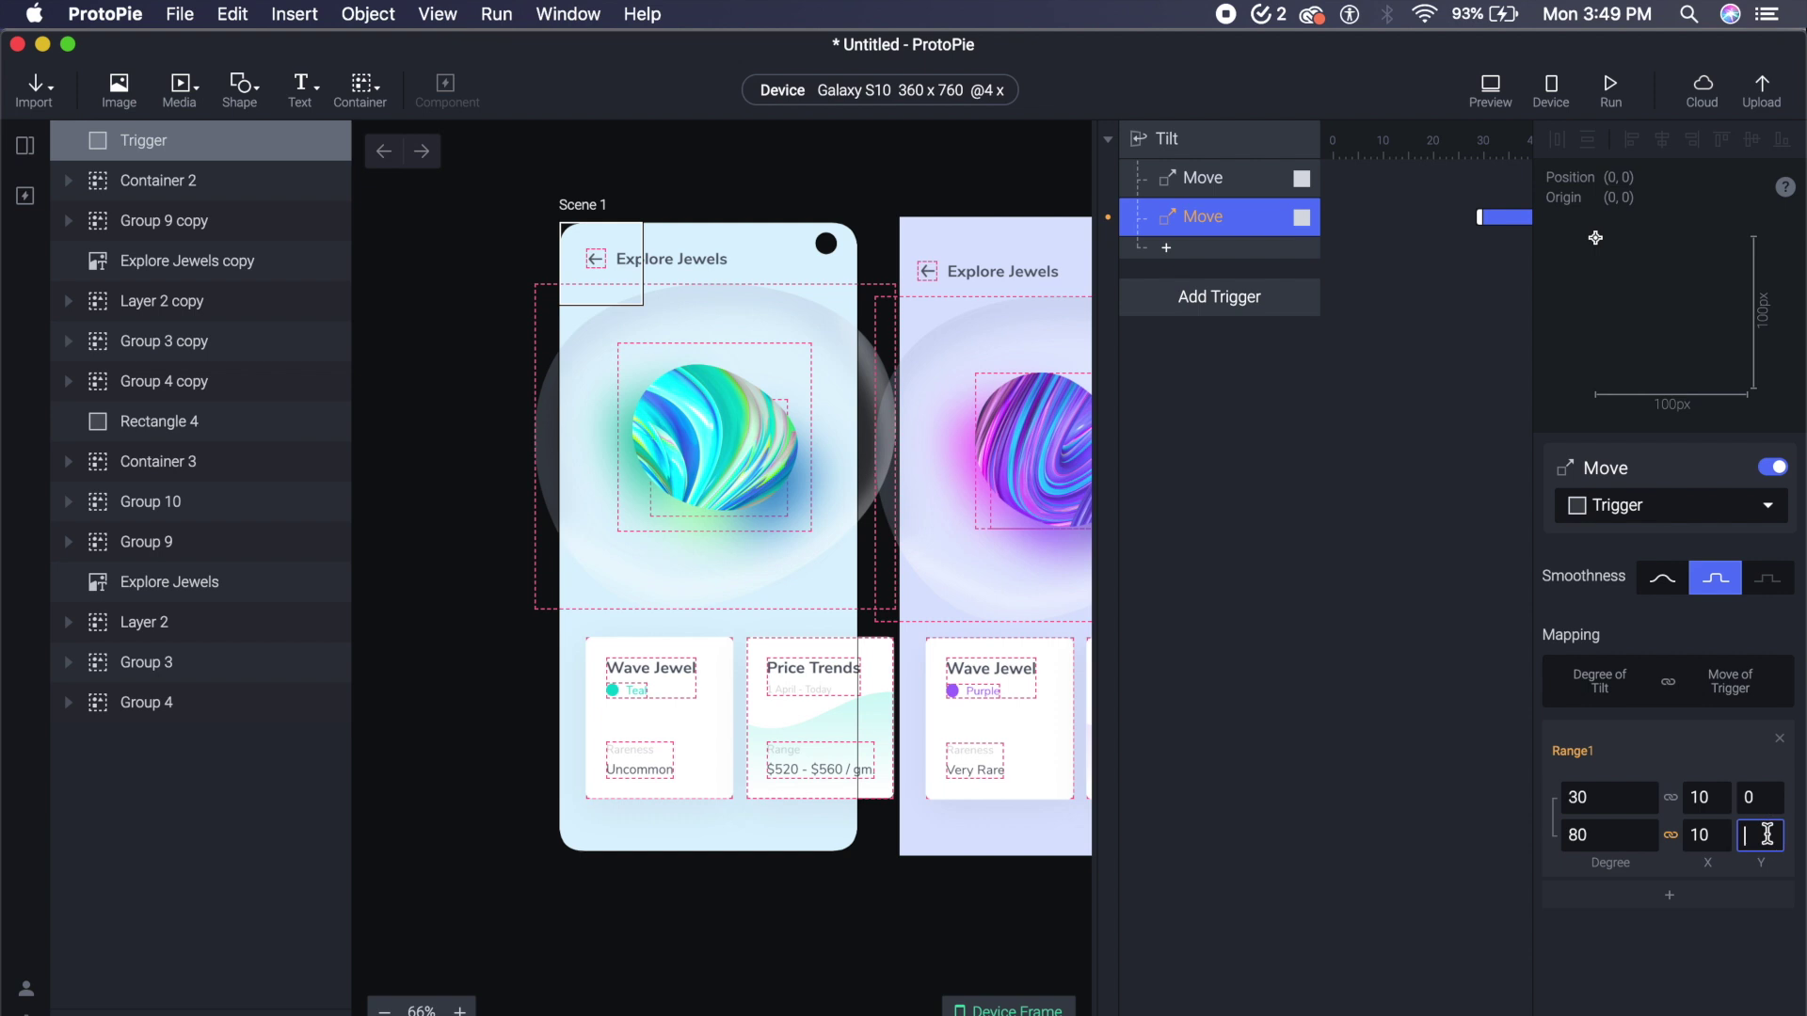
click(1415, 618)
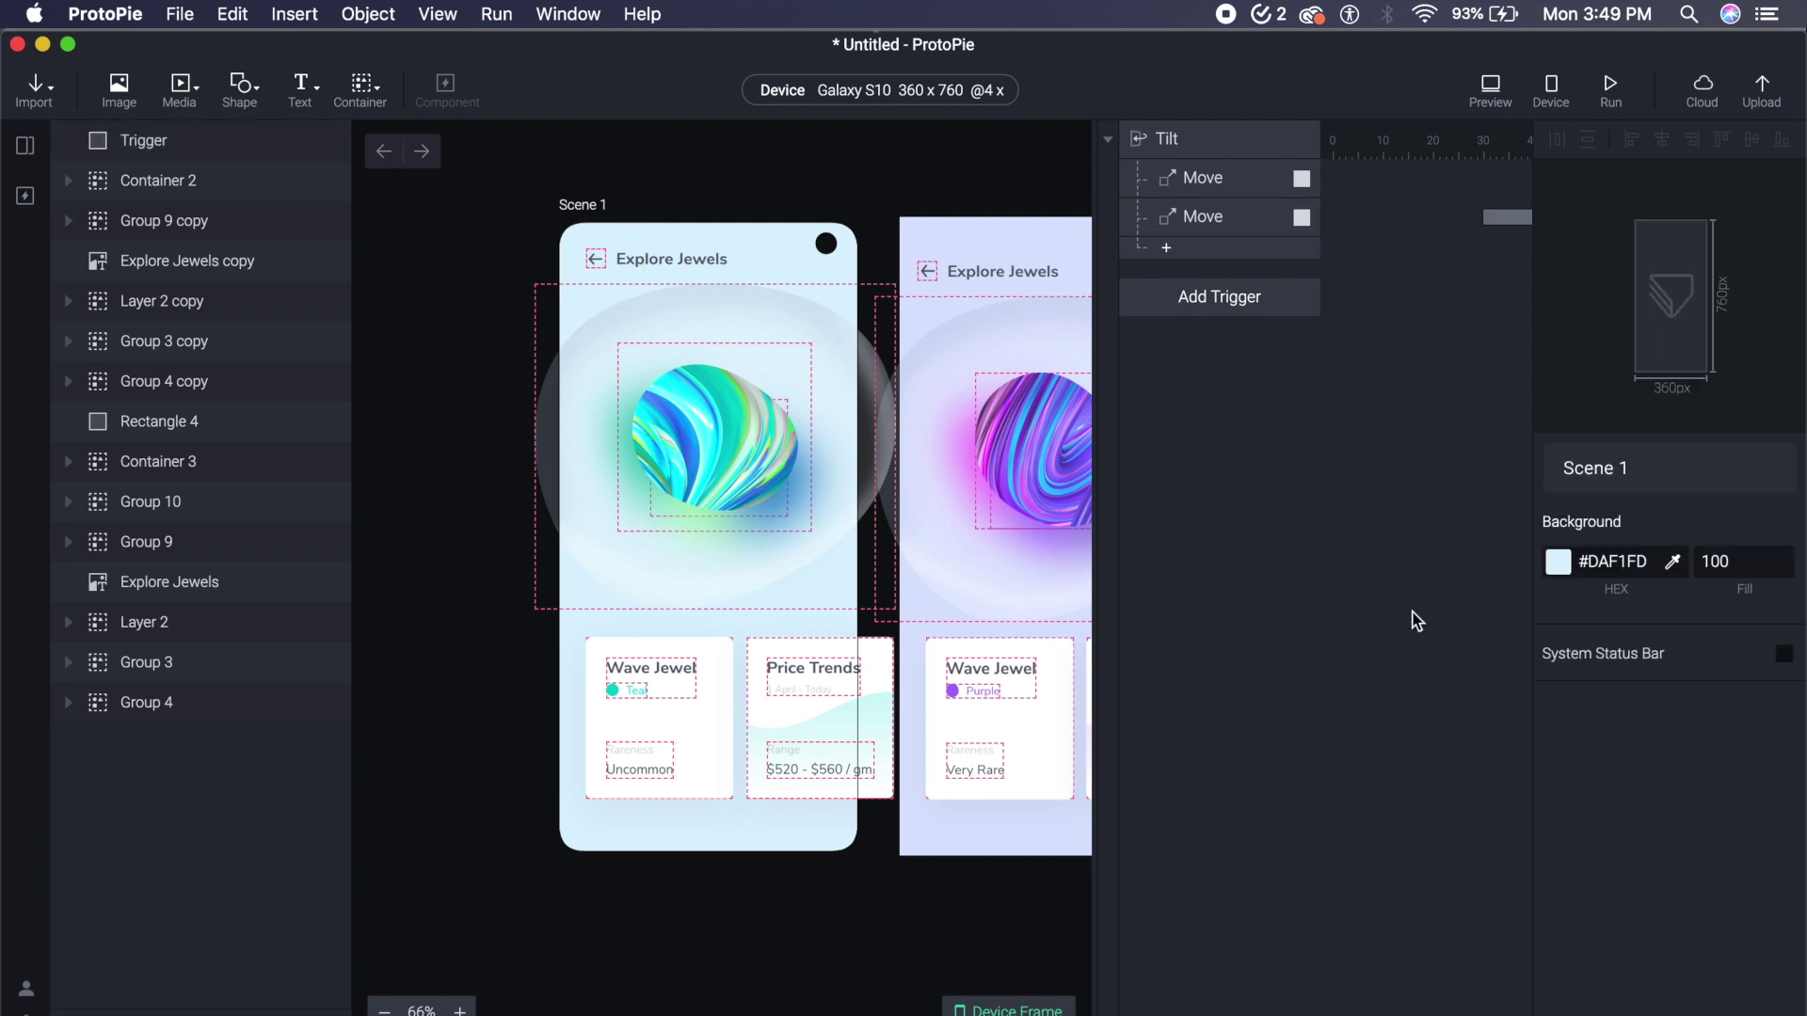
- Add a Detect trigger that watches the Trigger layer's X property
click(1224, 297)
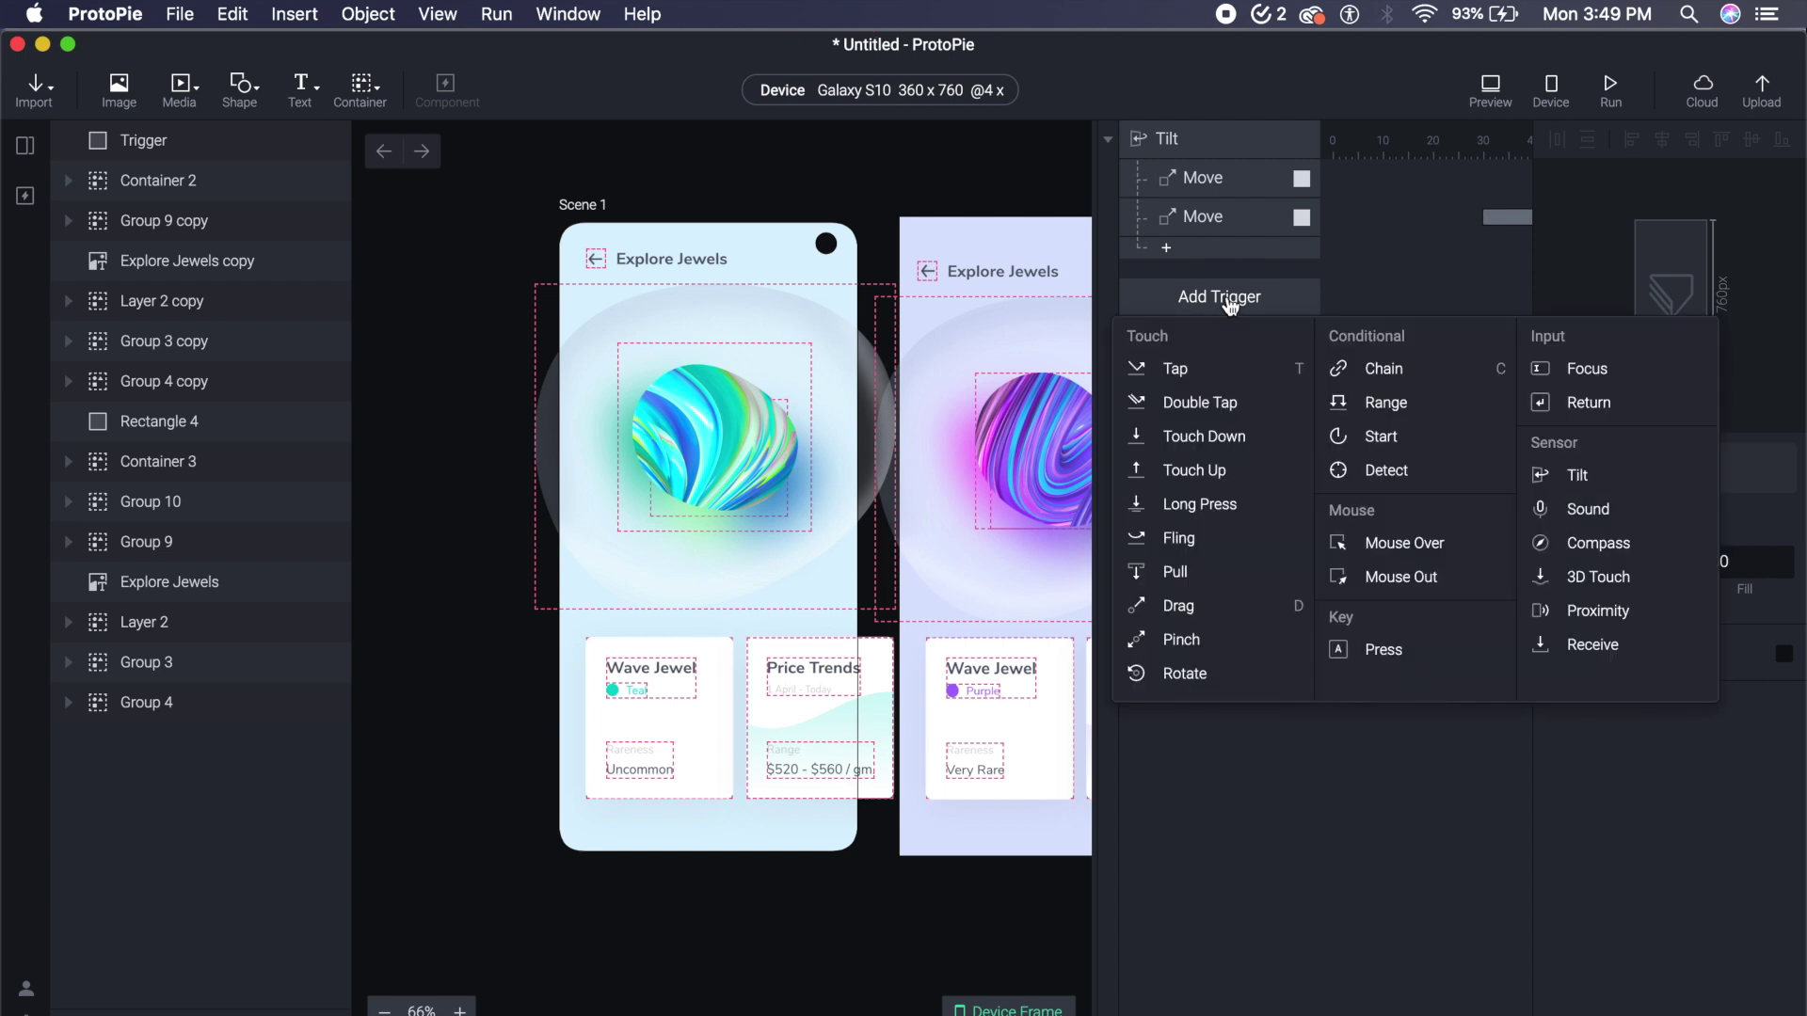
click(1400, 480)
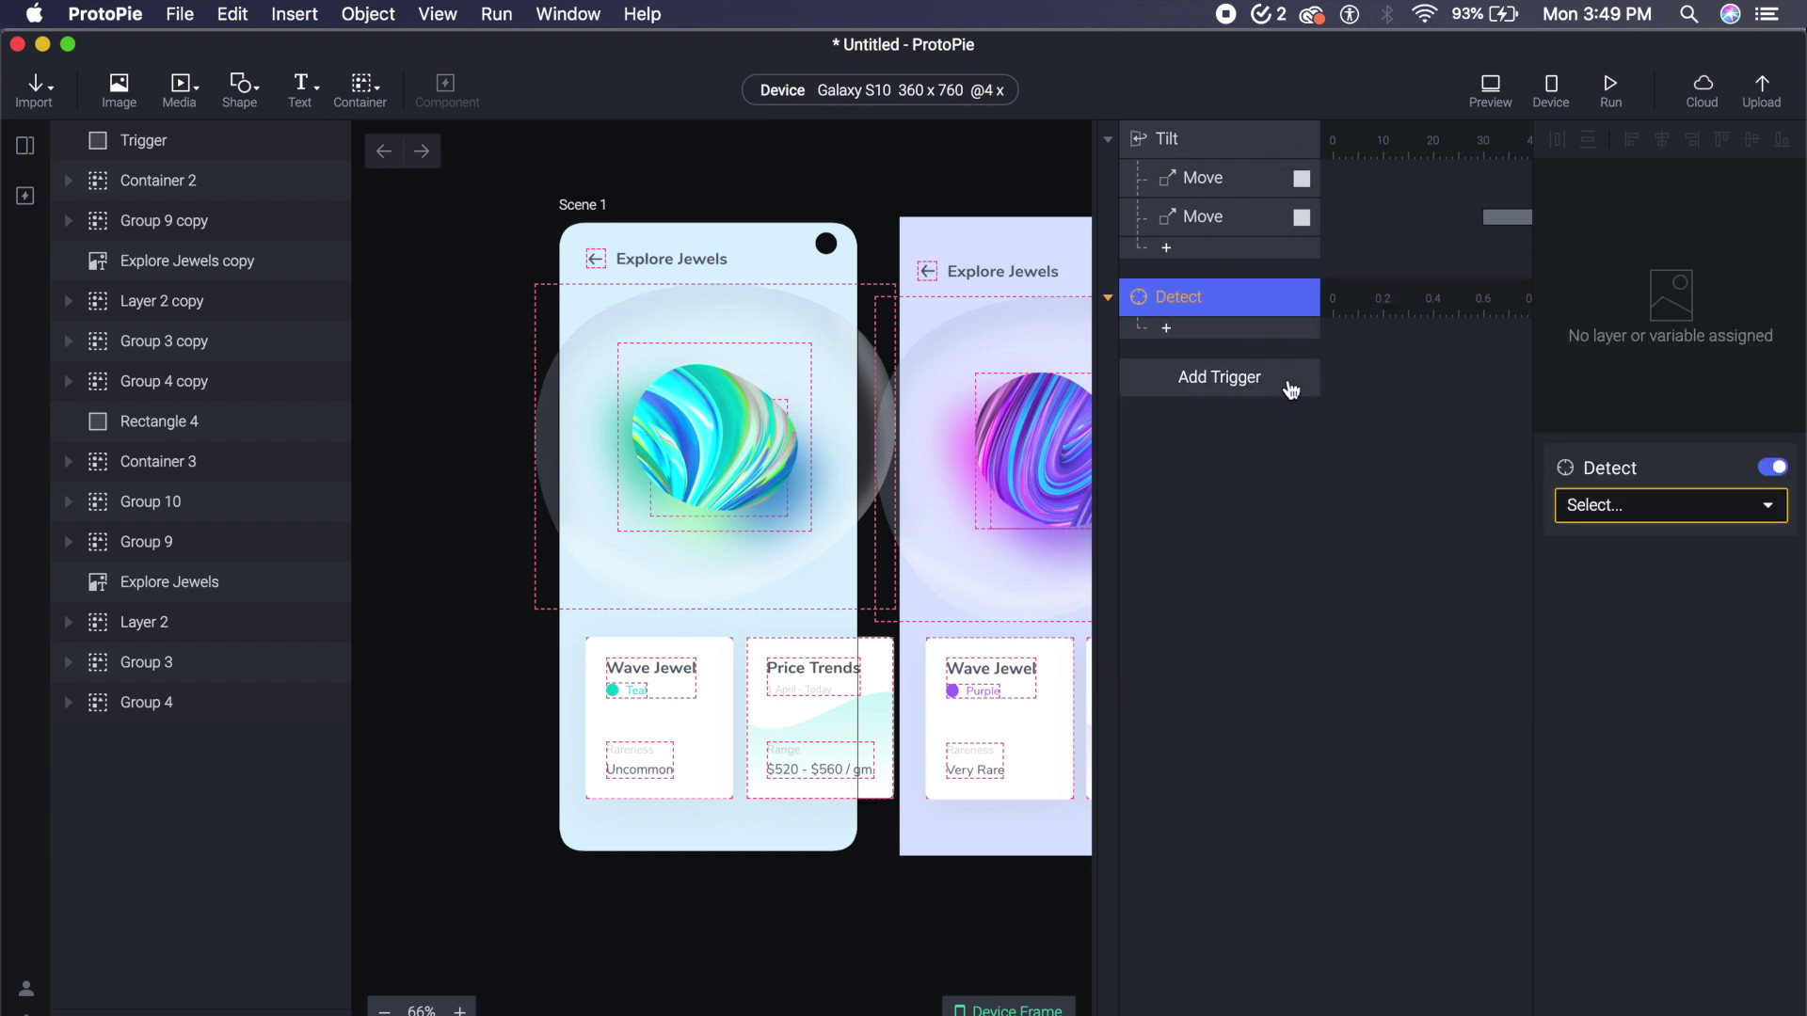
click(1645, 508)
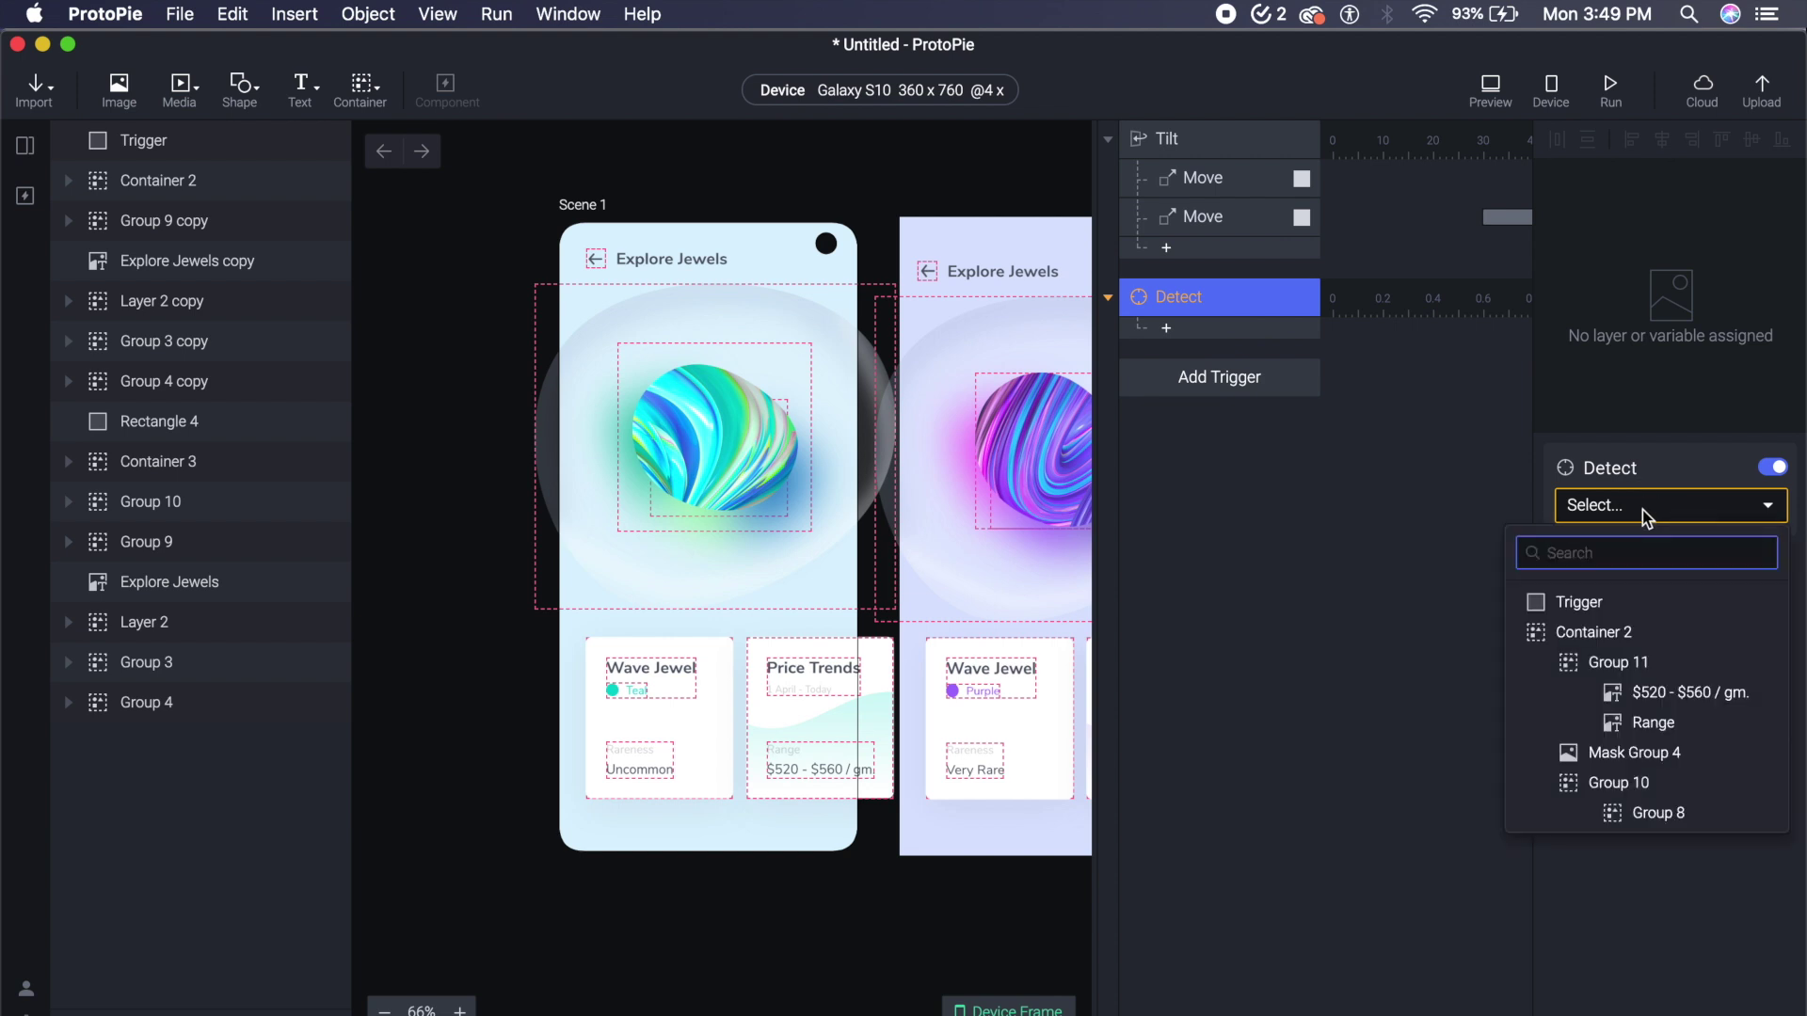
click(1602, 616)
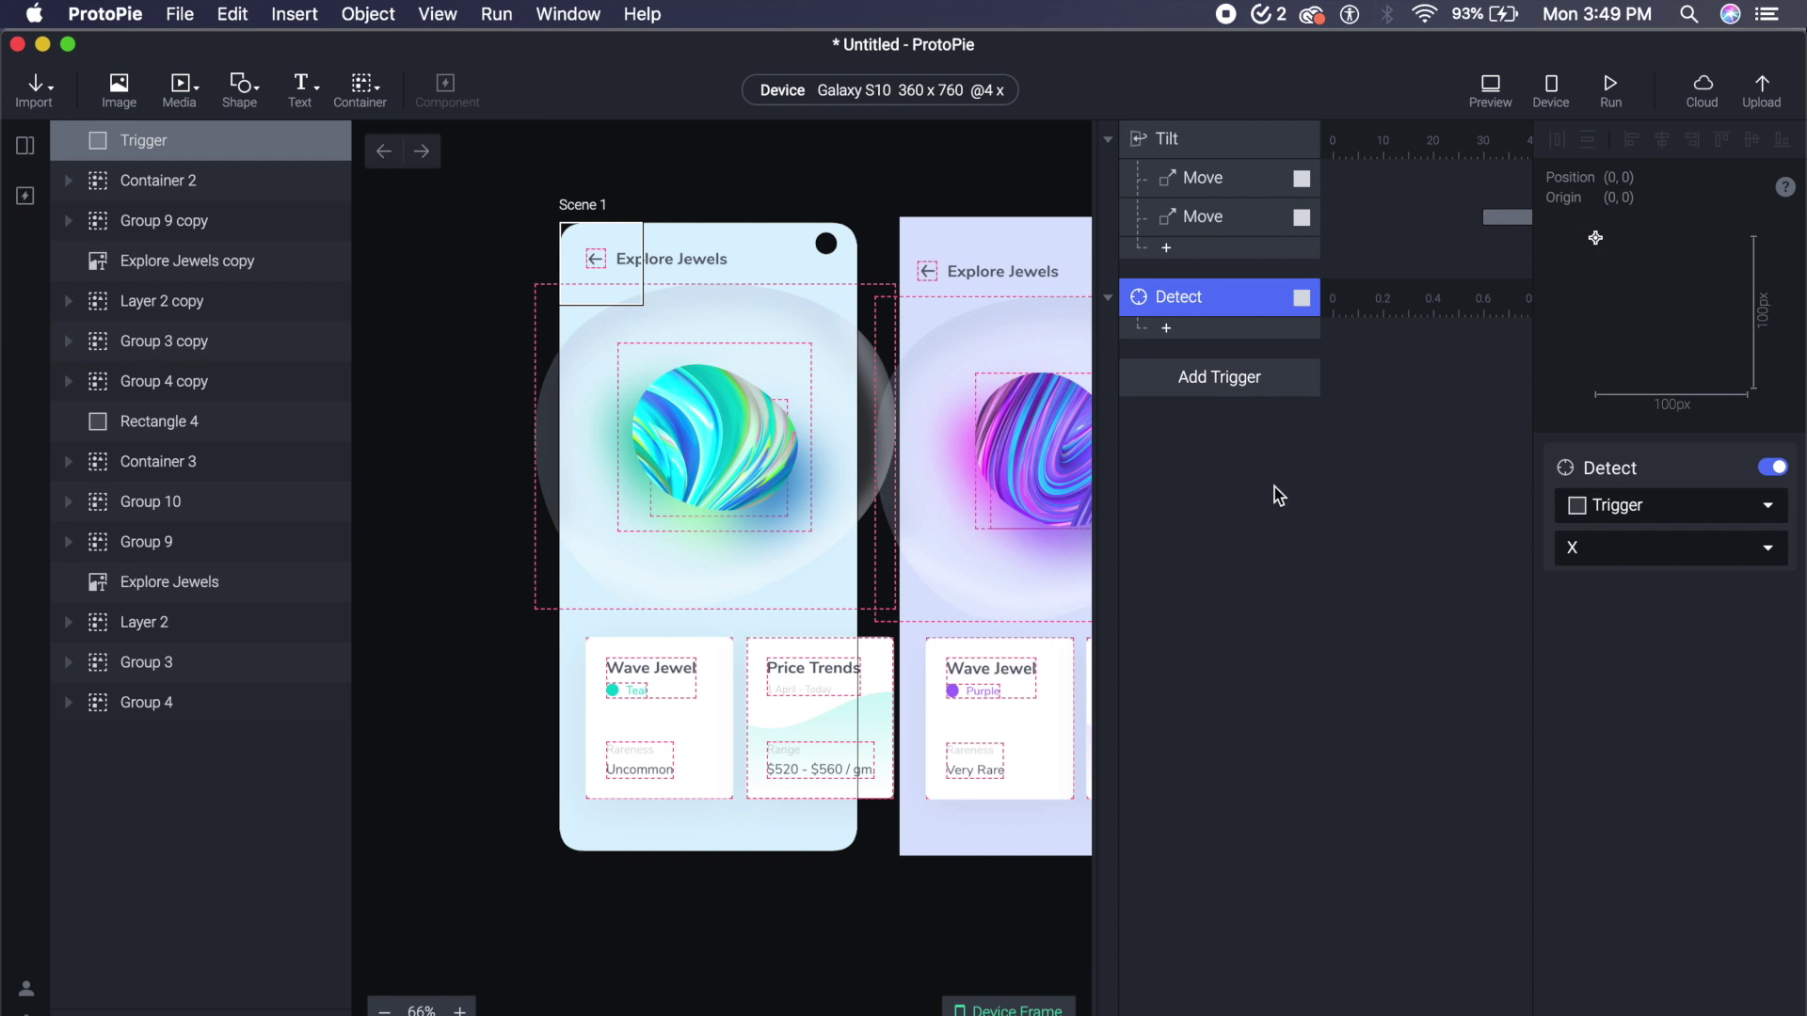
click(1176, 335)
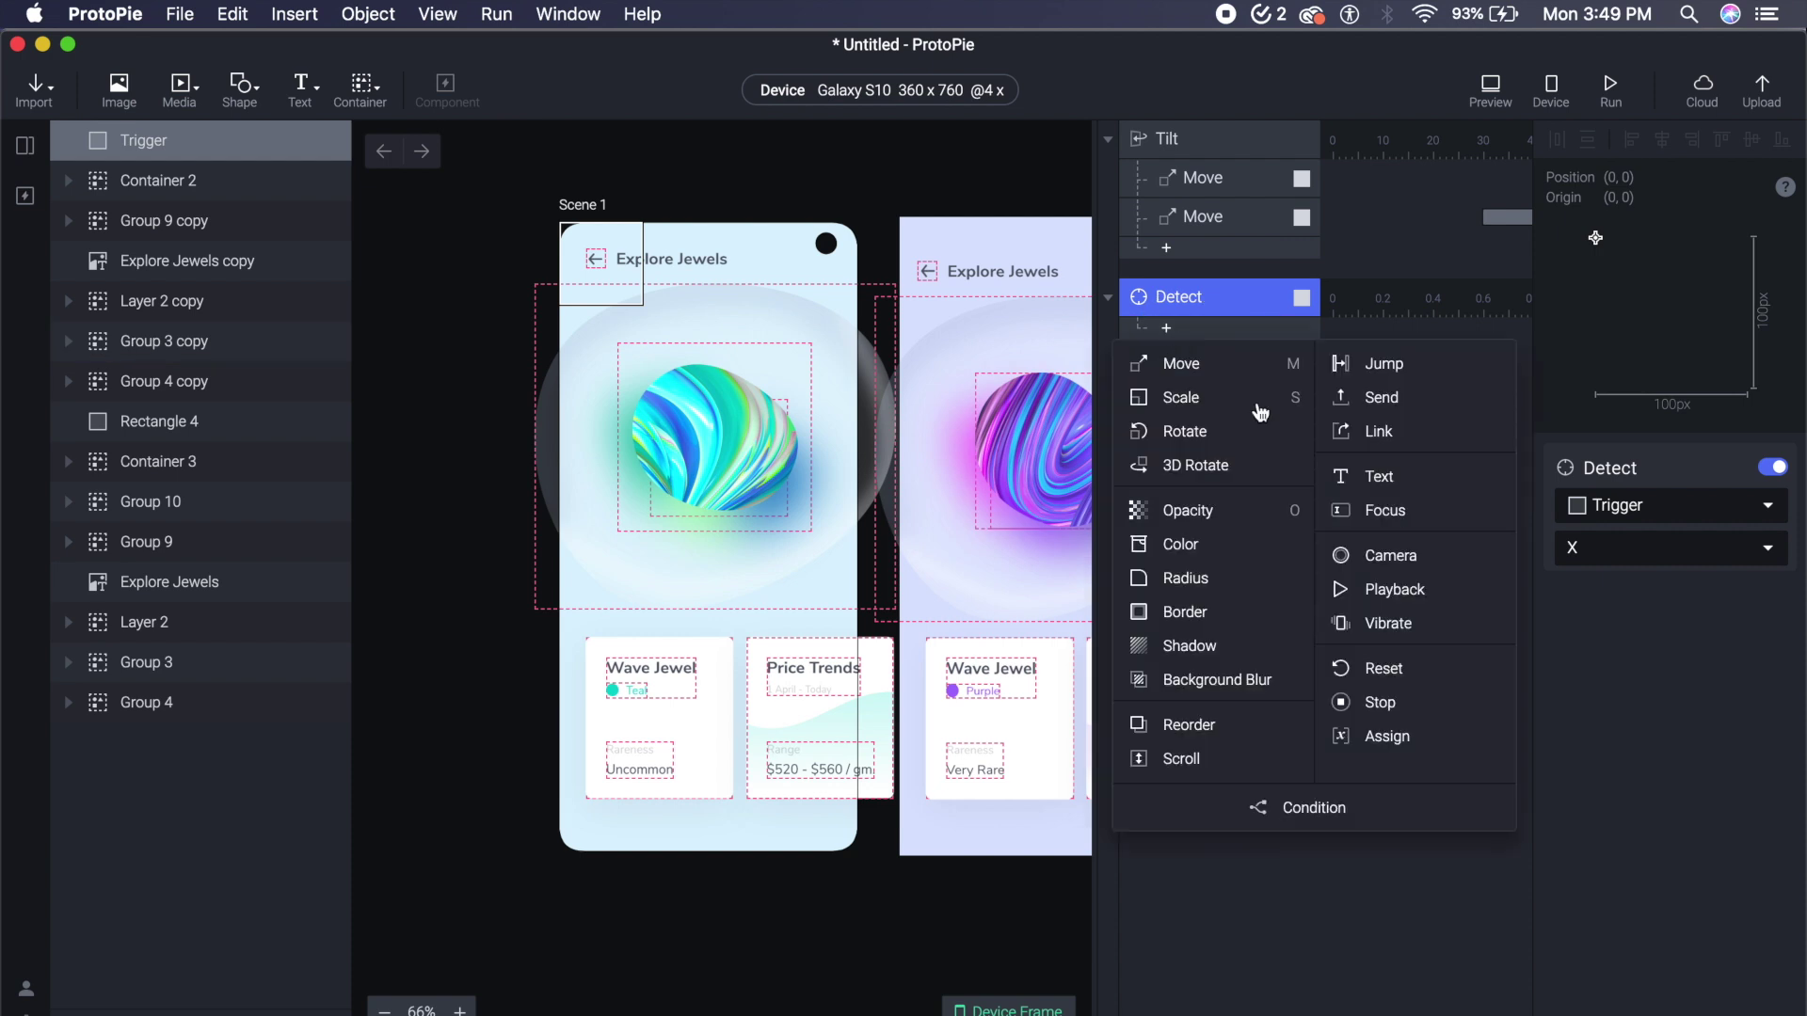
- Add a Condition under Detect requiring Trigger's X to be ≤ -10
click(1293, 813)
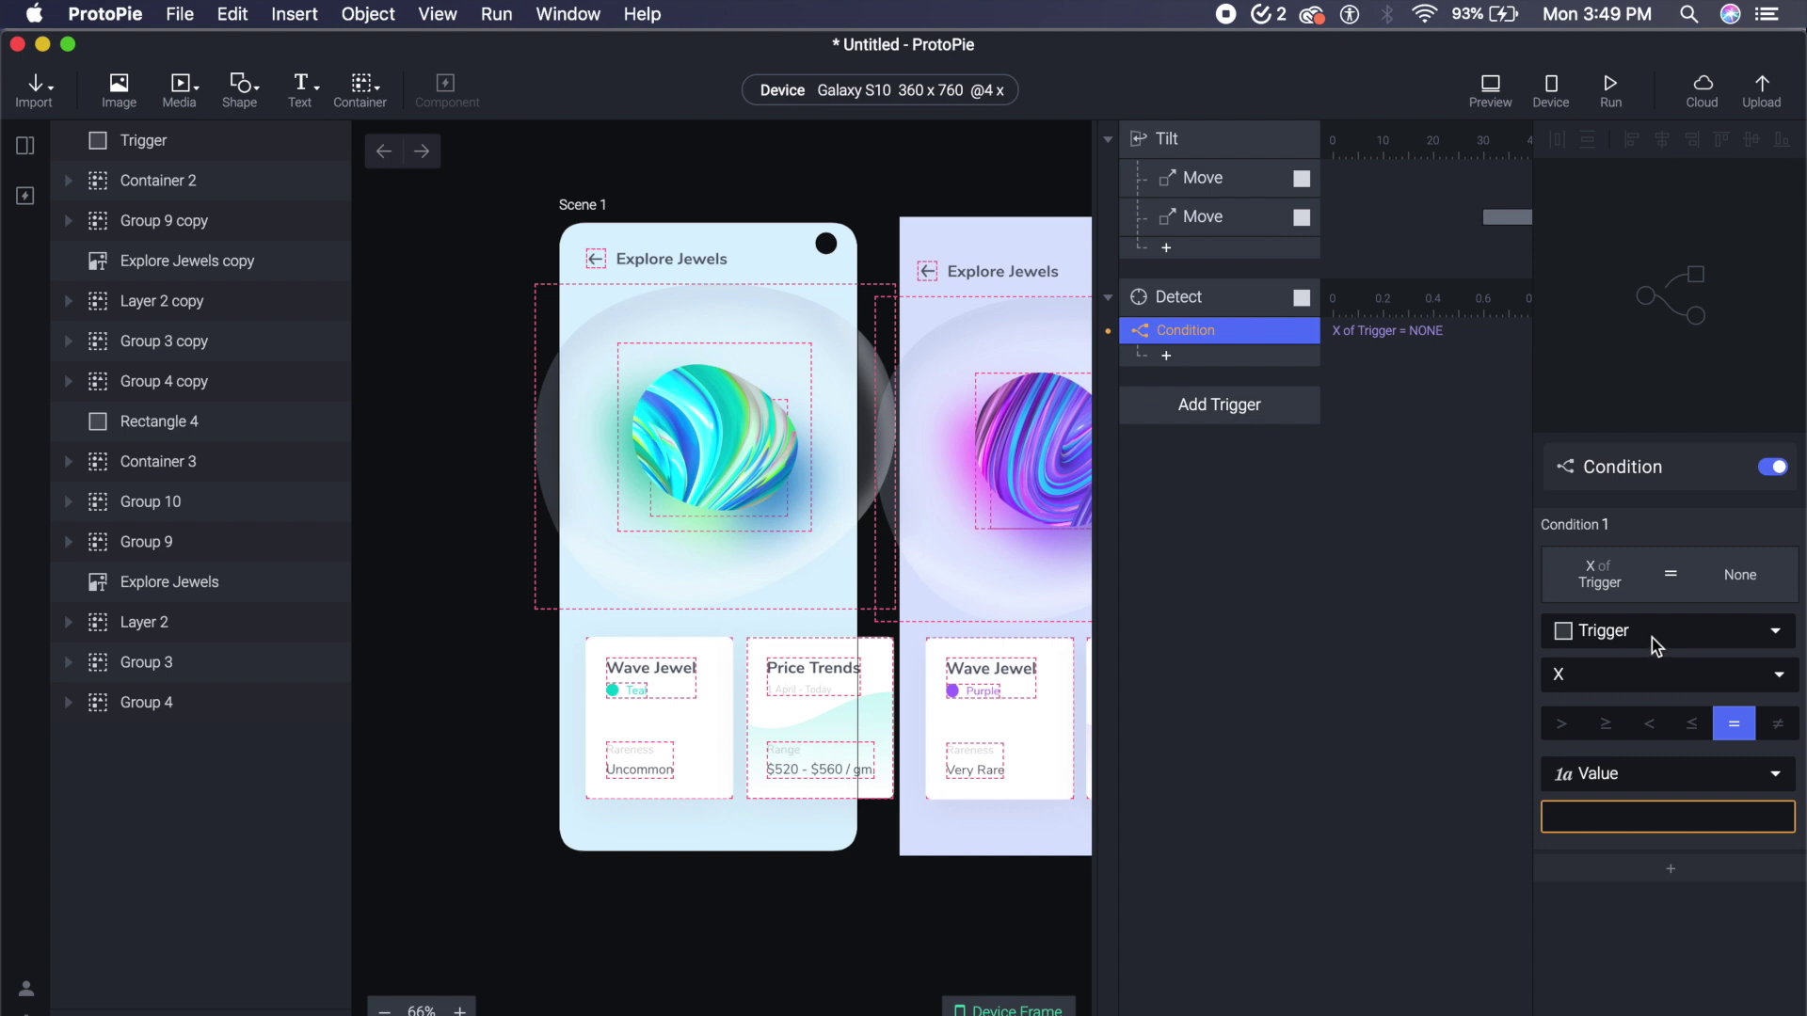
click(1640, 823)
click(1686, 731)
click(1586, 819)
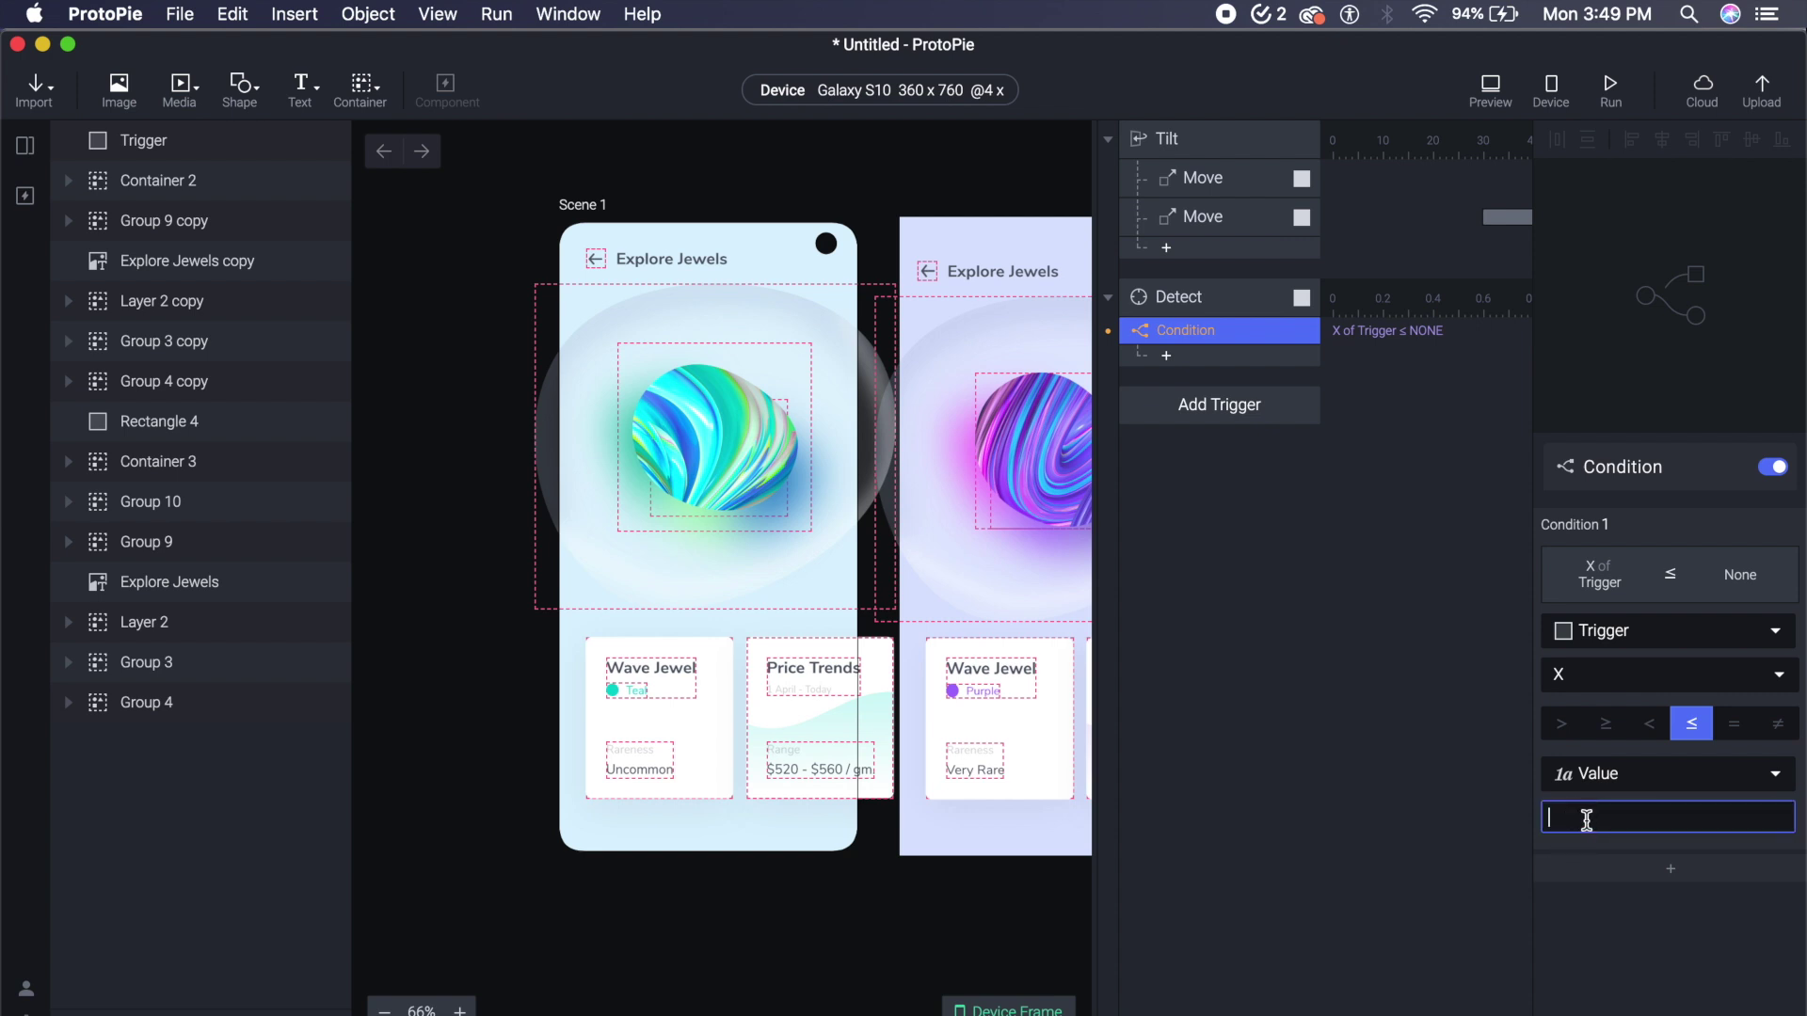
text(-10)
key(Return)
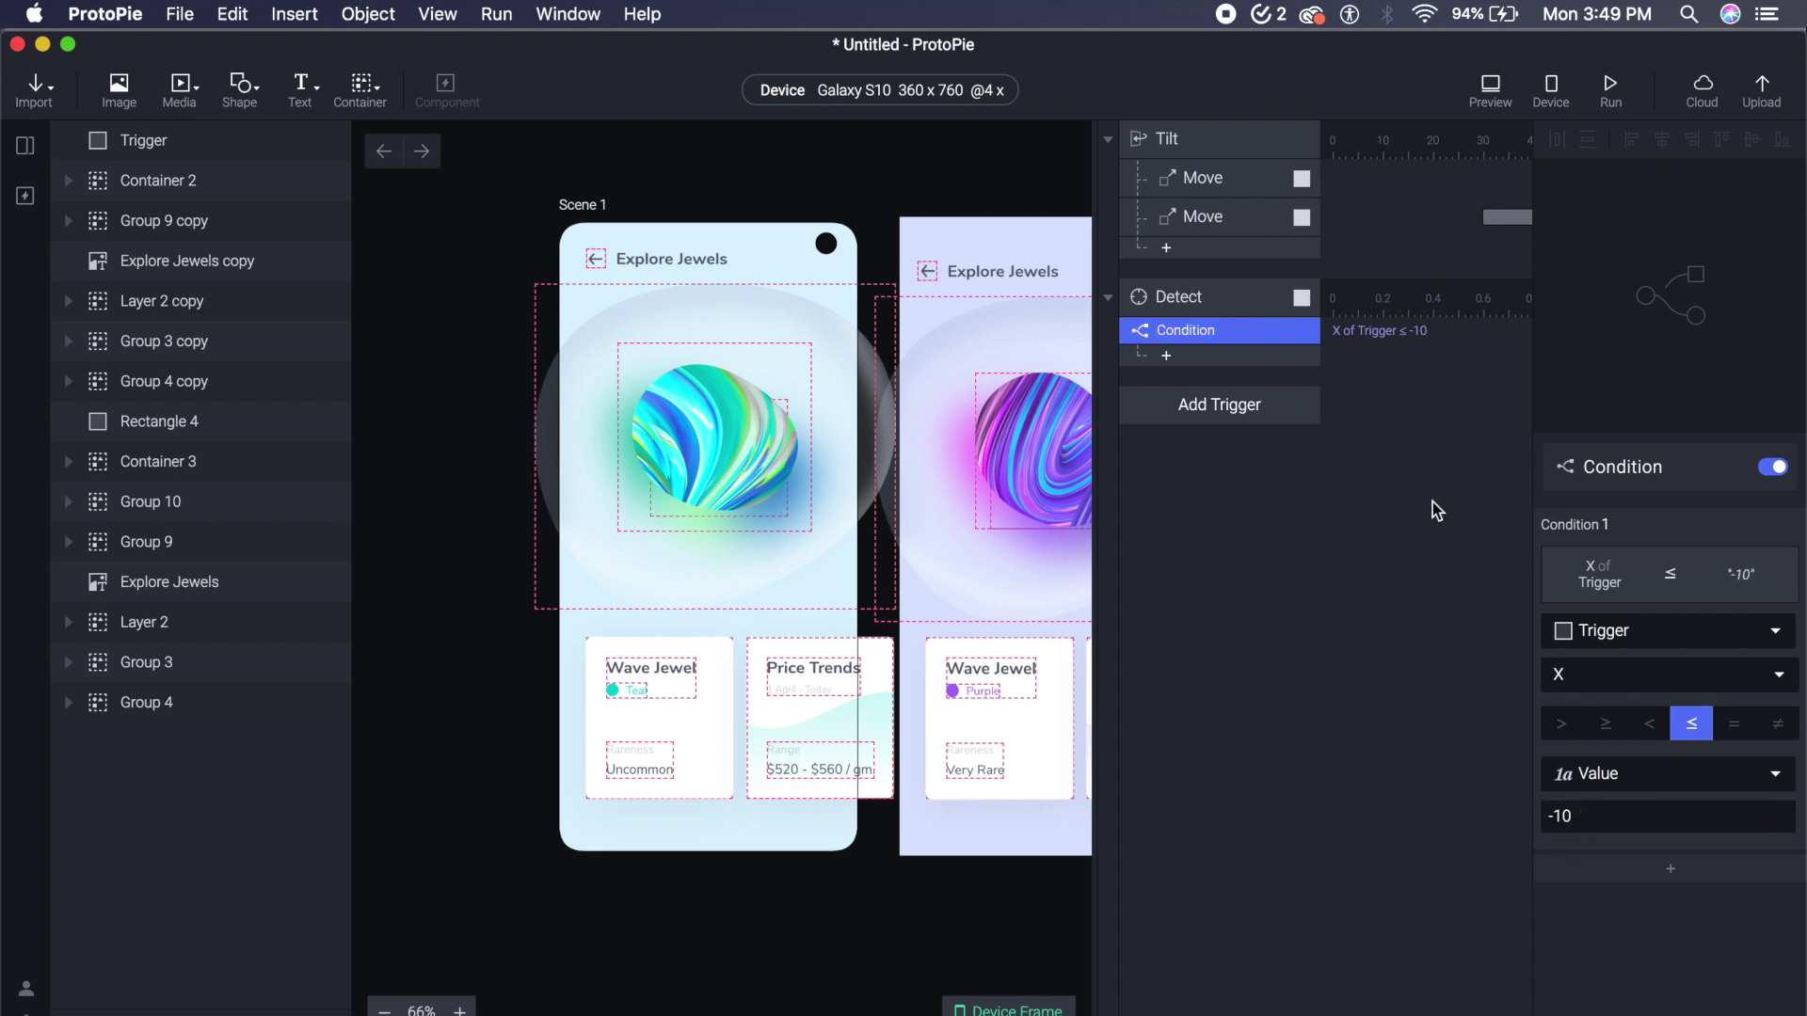
click(1167, 357)
- Add a Move response under the condition set to Move By with X -450
click(1207, 388)
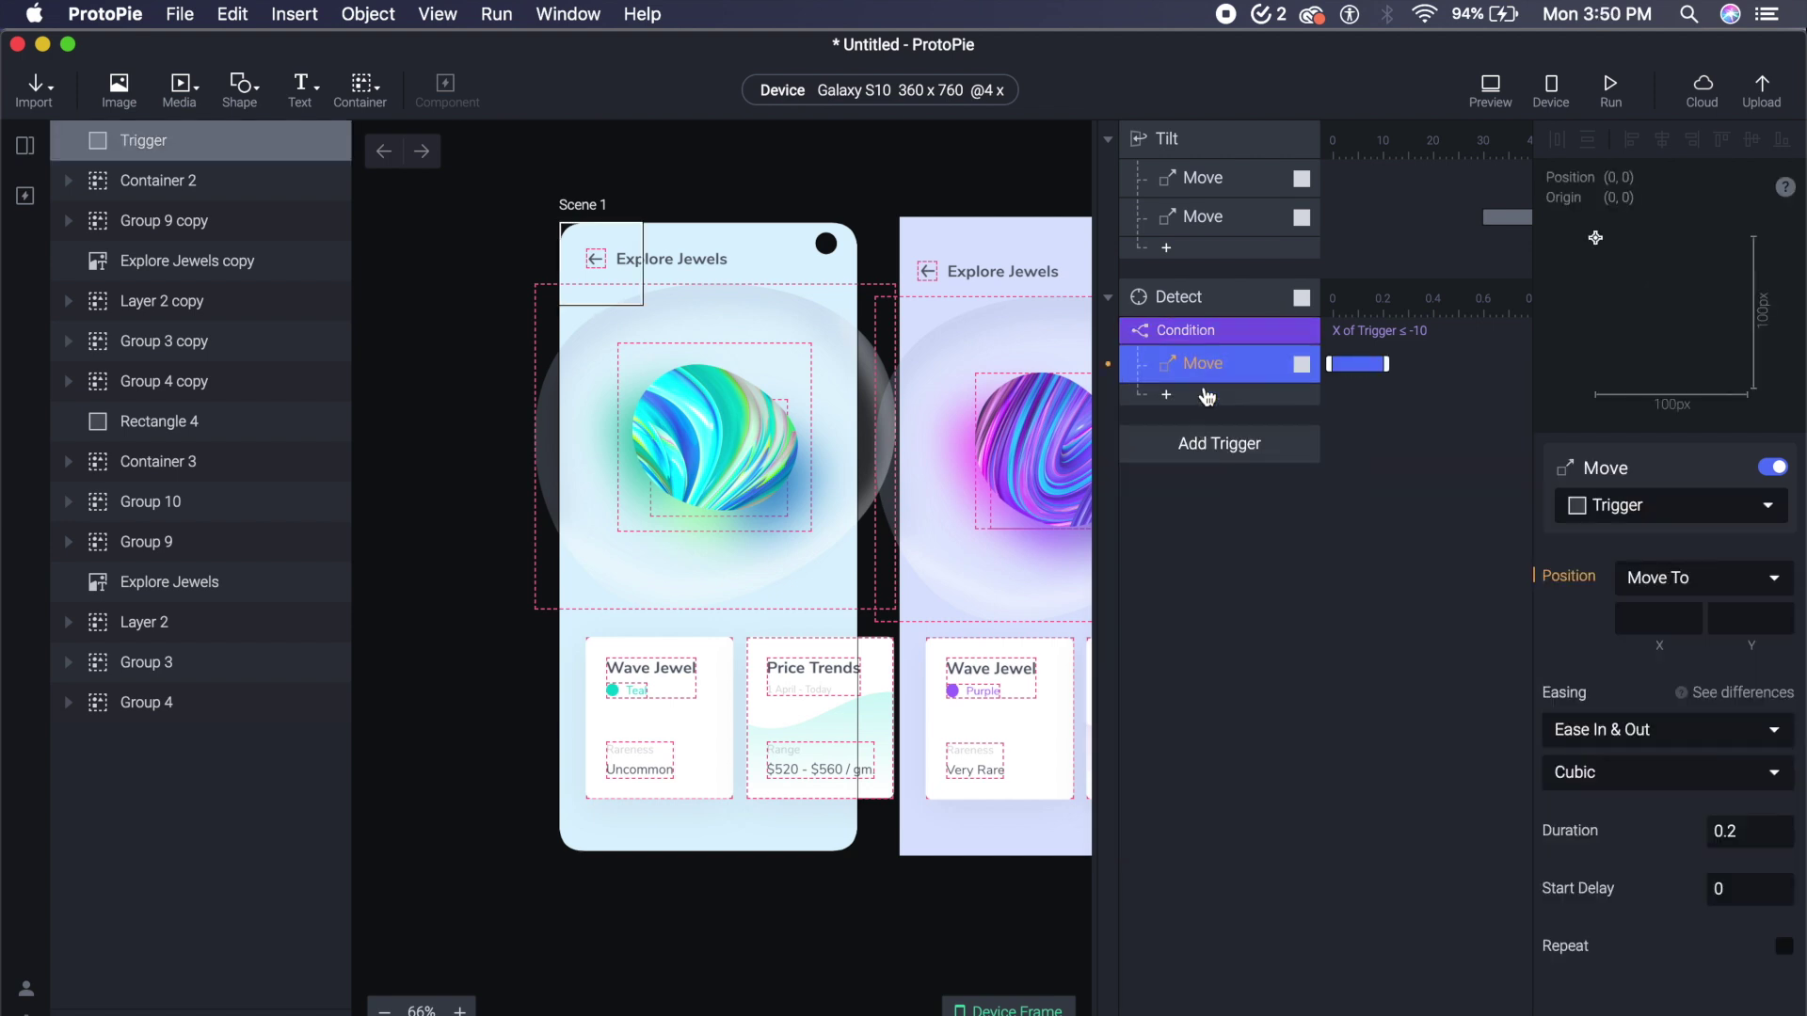
click(669, 450)
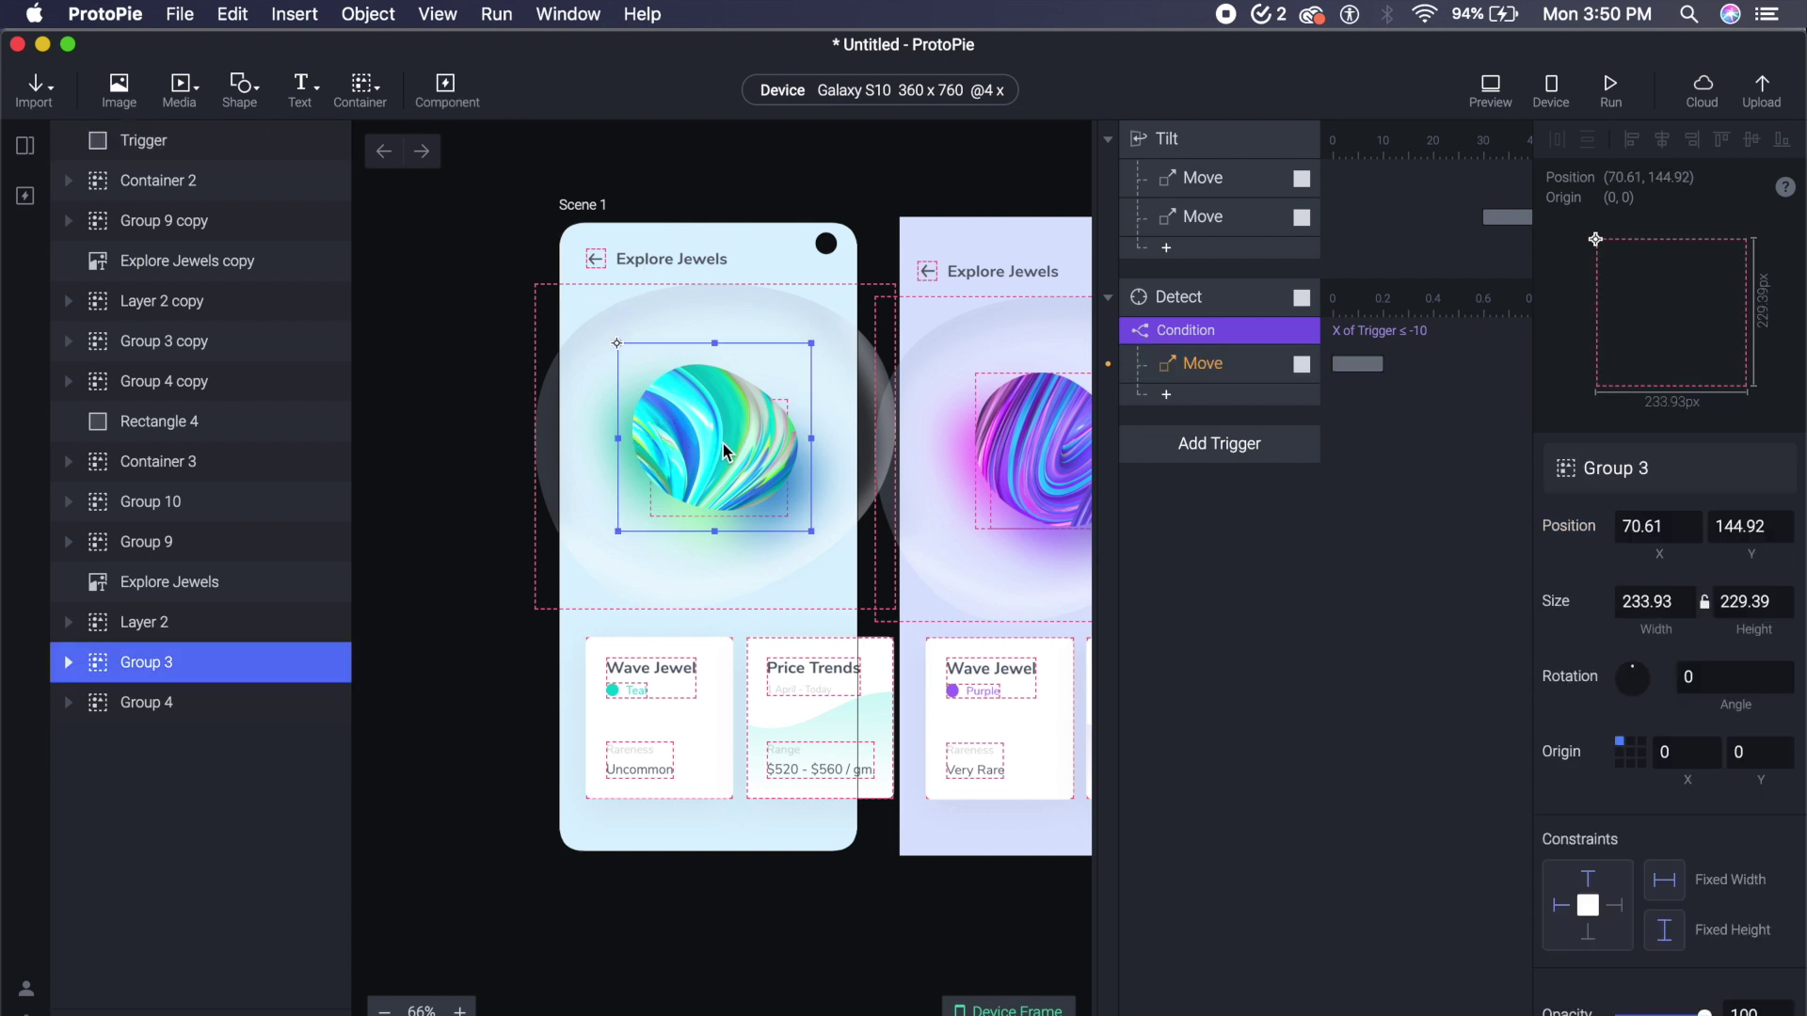
click(1233, 366)
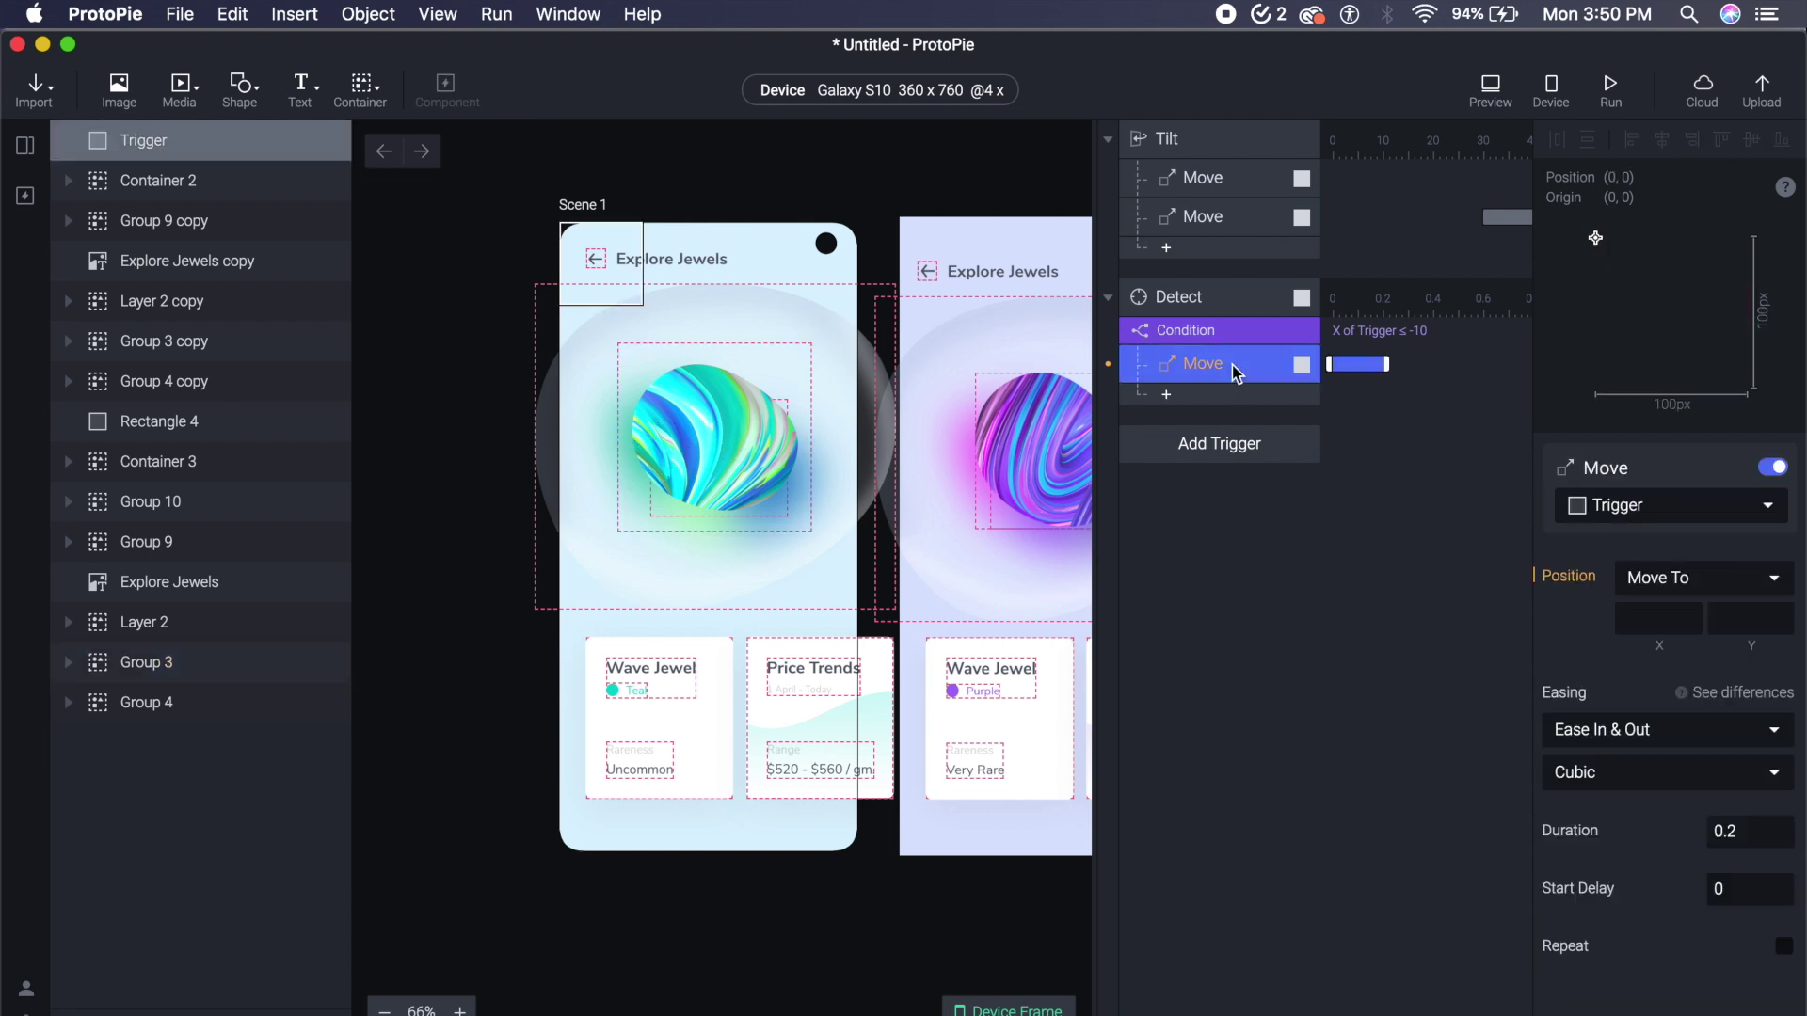
click(1753, 576)
click(1718, 561)
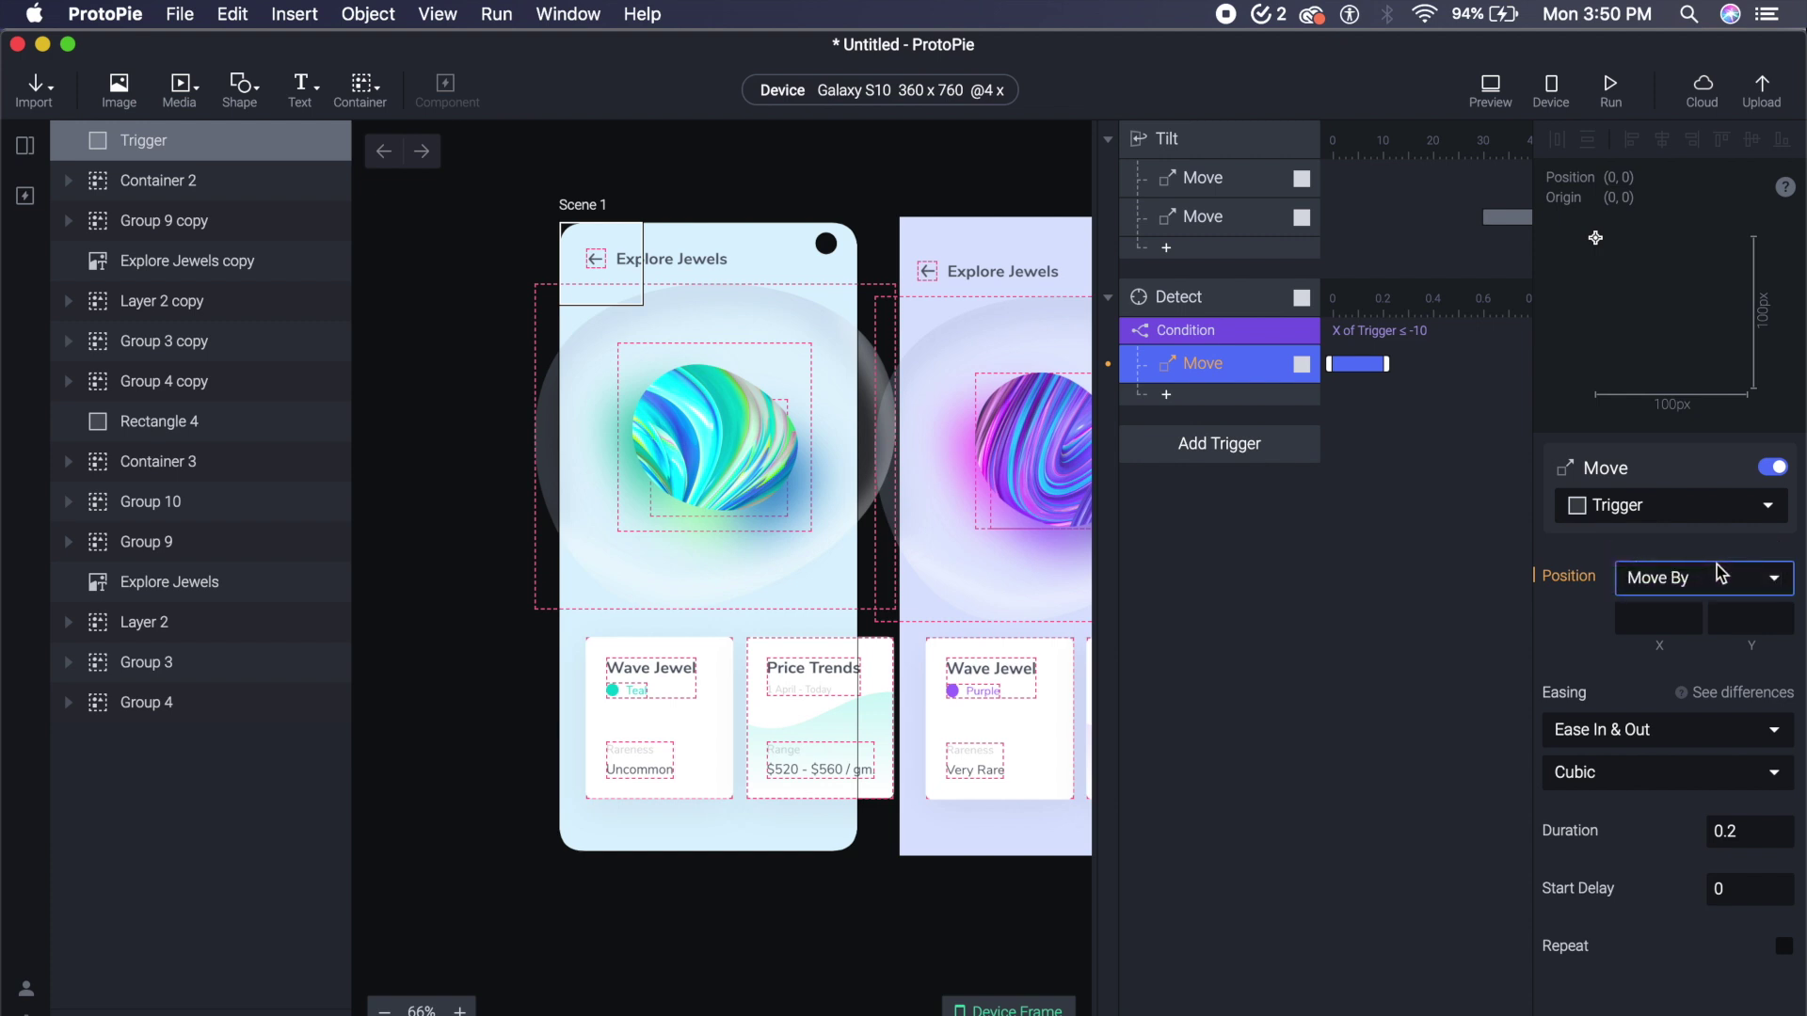
click(1639, 628)
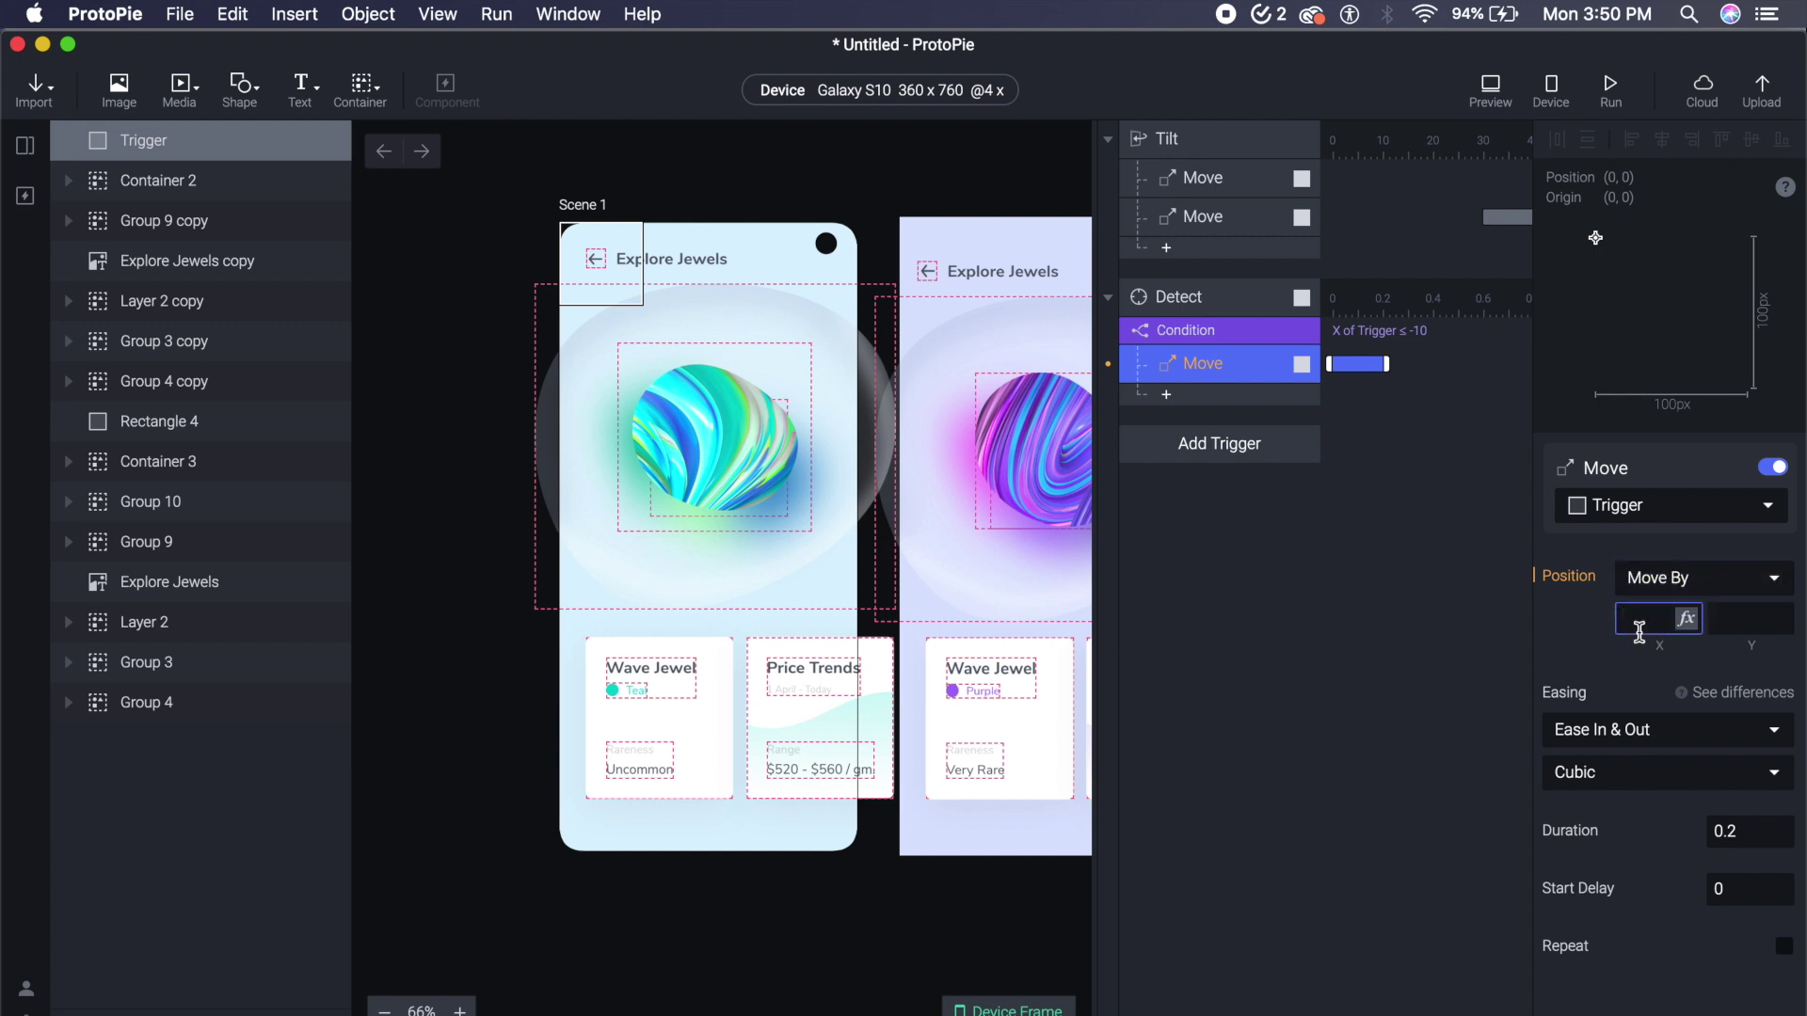
text(-450)
key(Return)
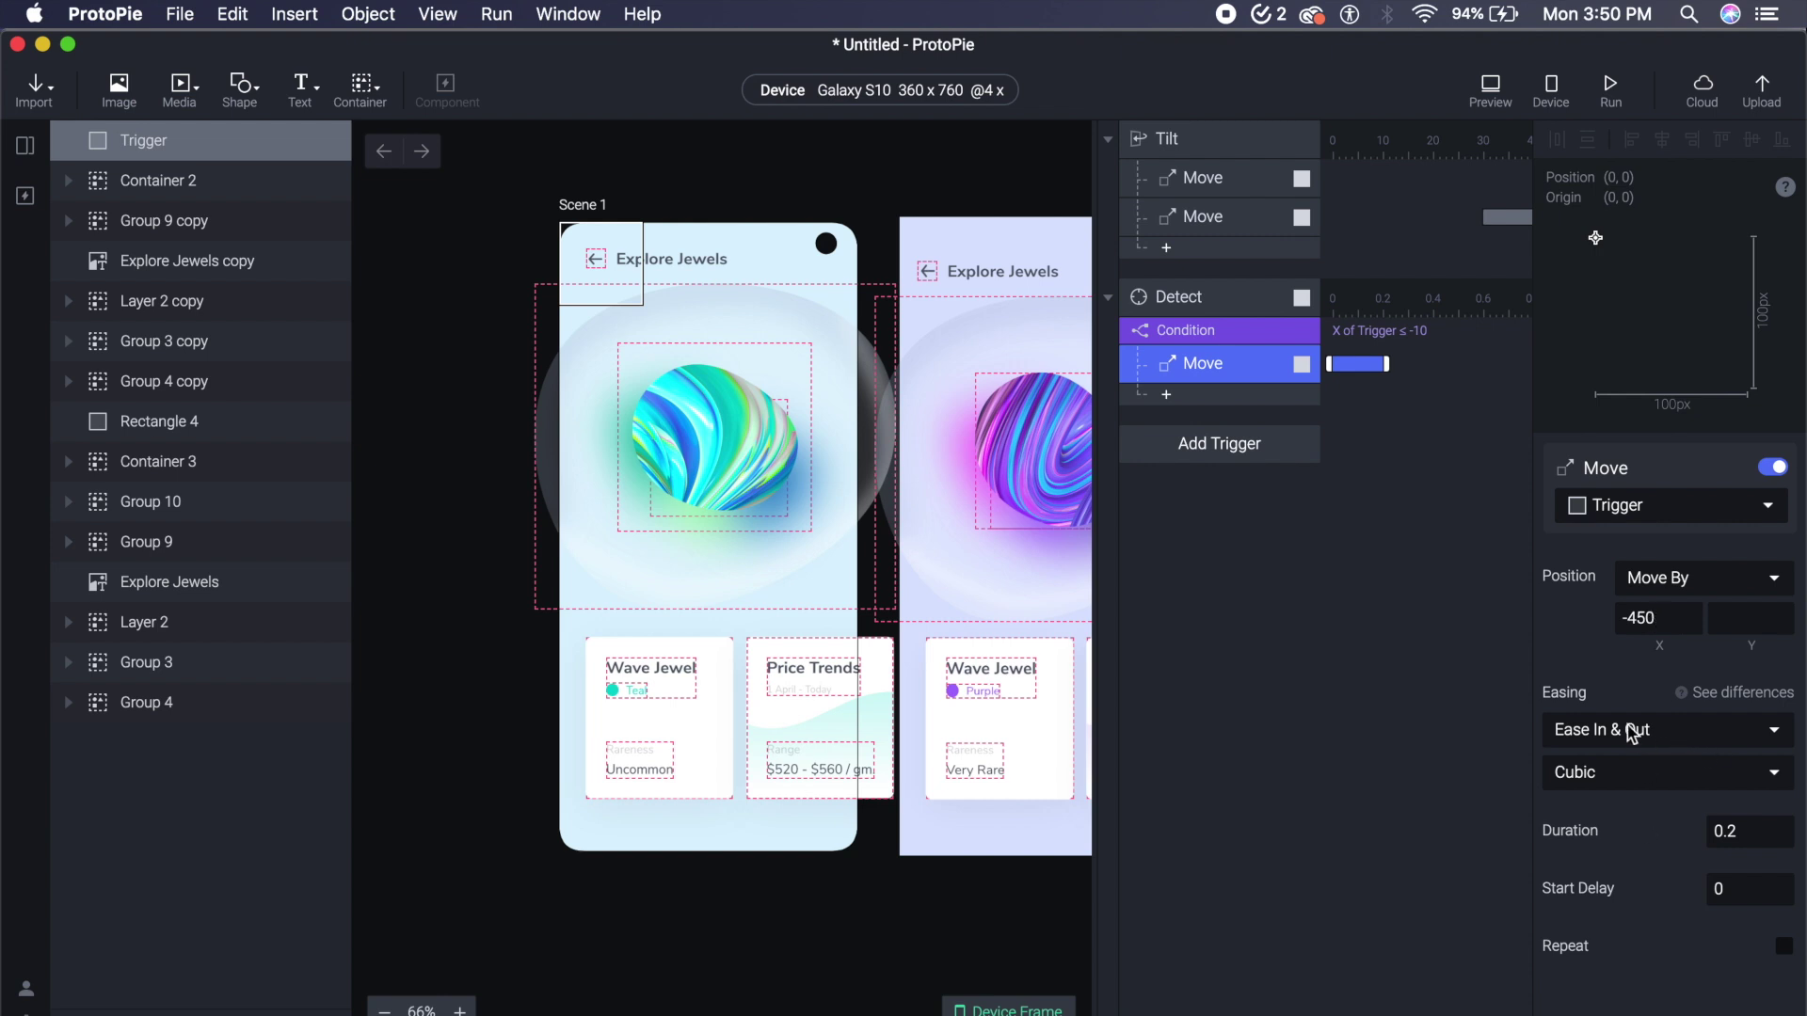
- Give the Move Quad easing, 0.8 duration and 0.1 start delay, then duplicate it
click(1628, 764)
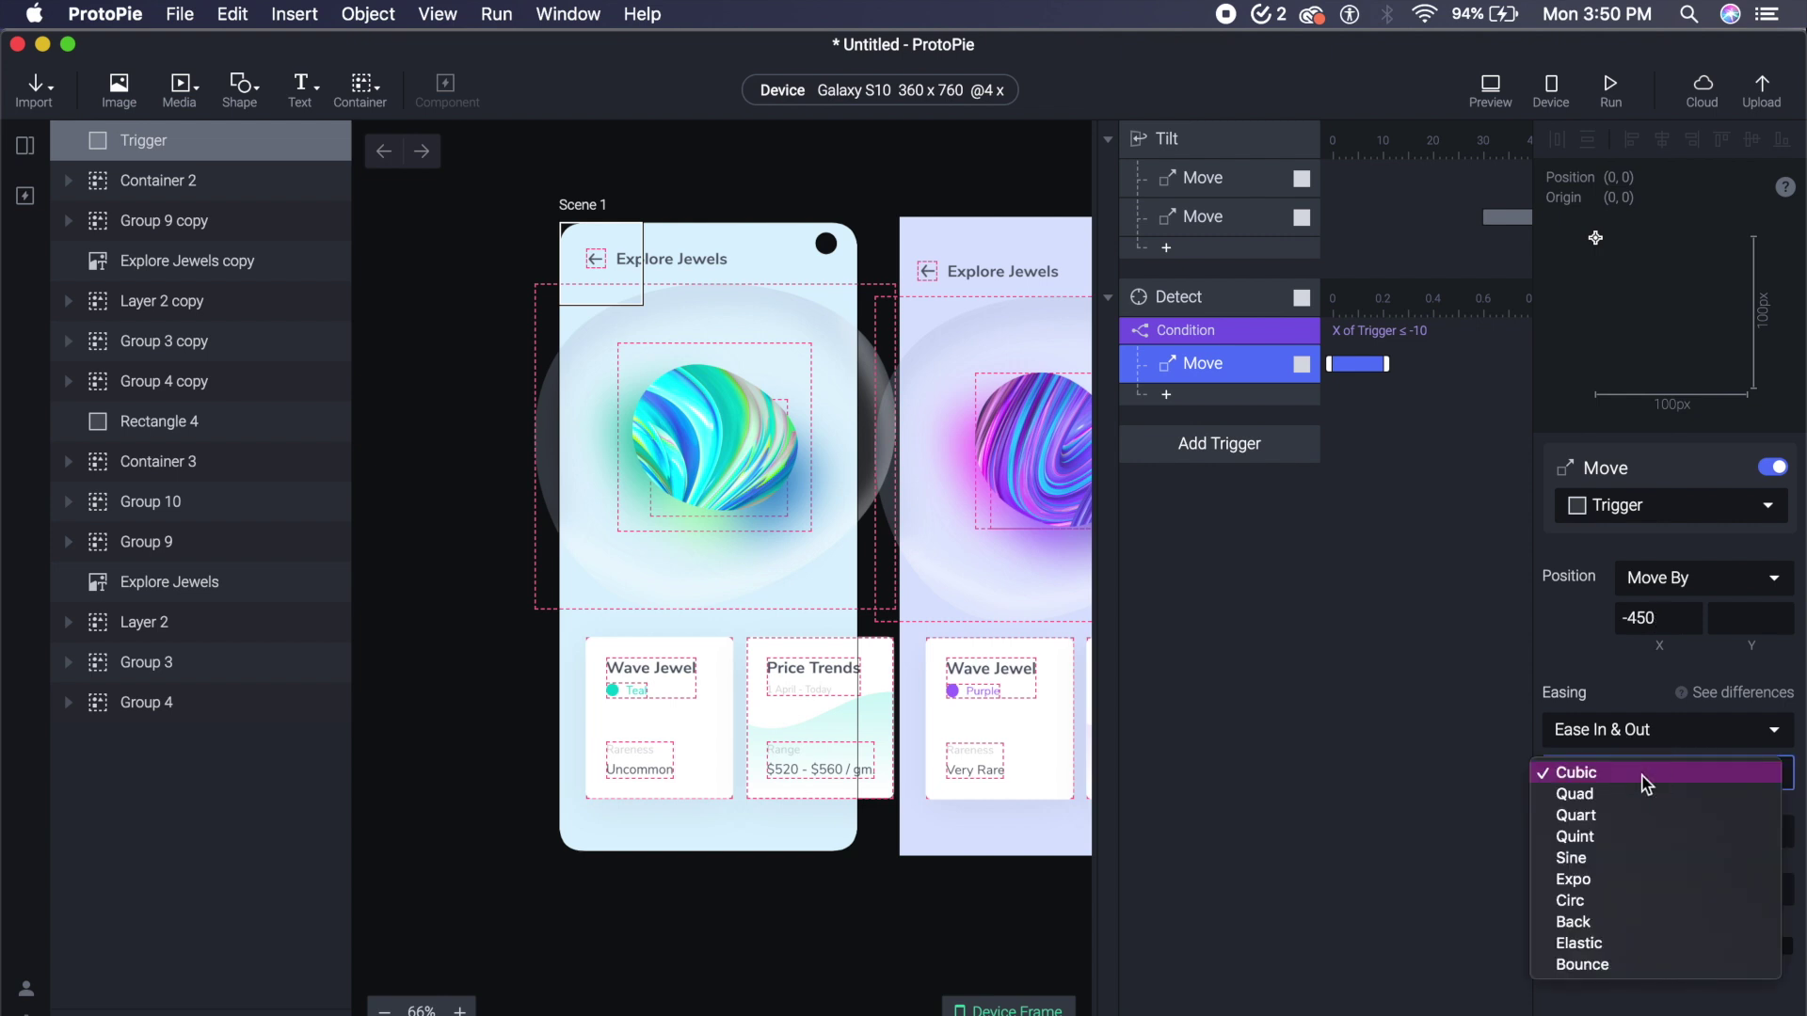
click(1561, 796)
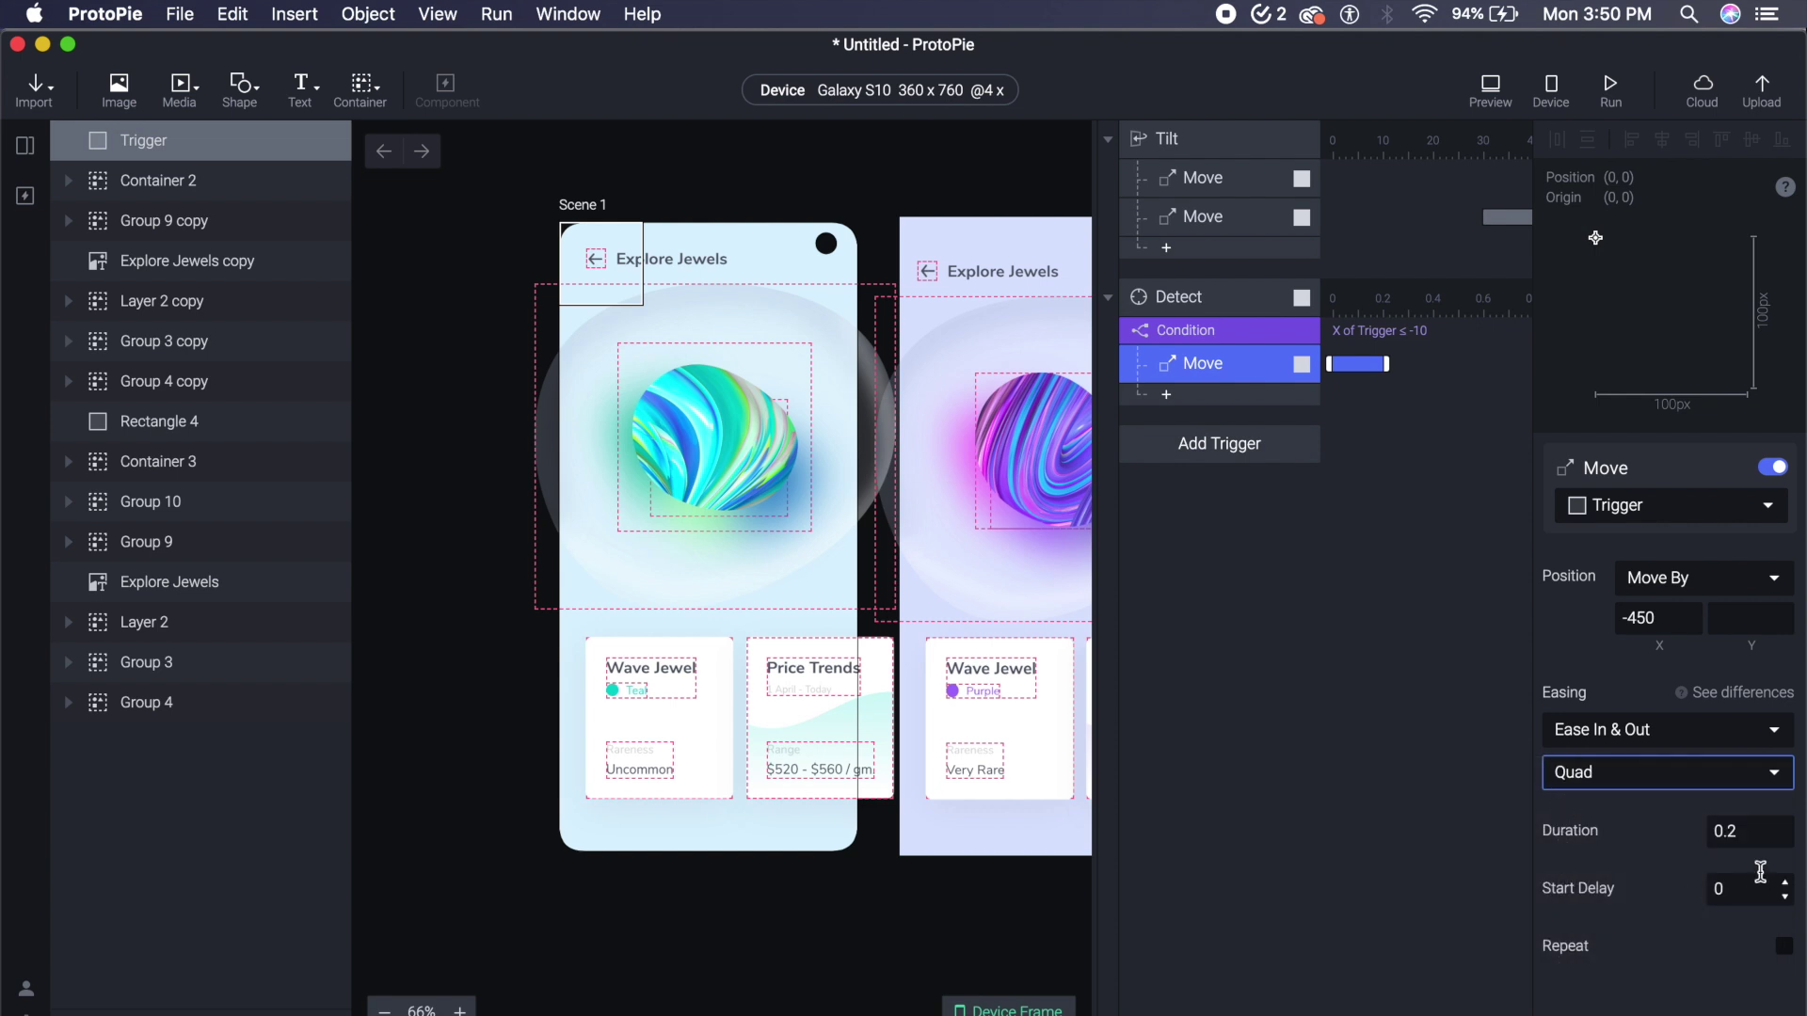
click(1755, 842)
text(0.)
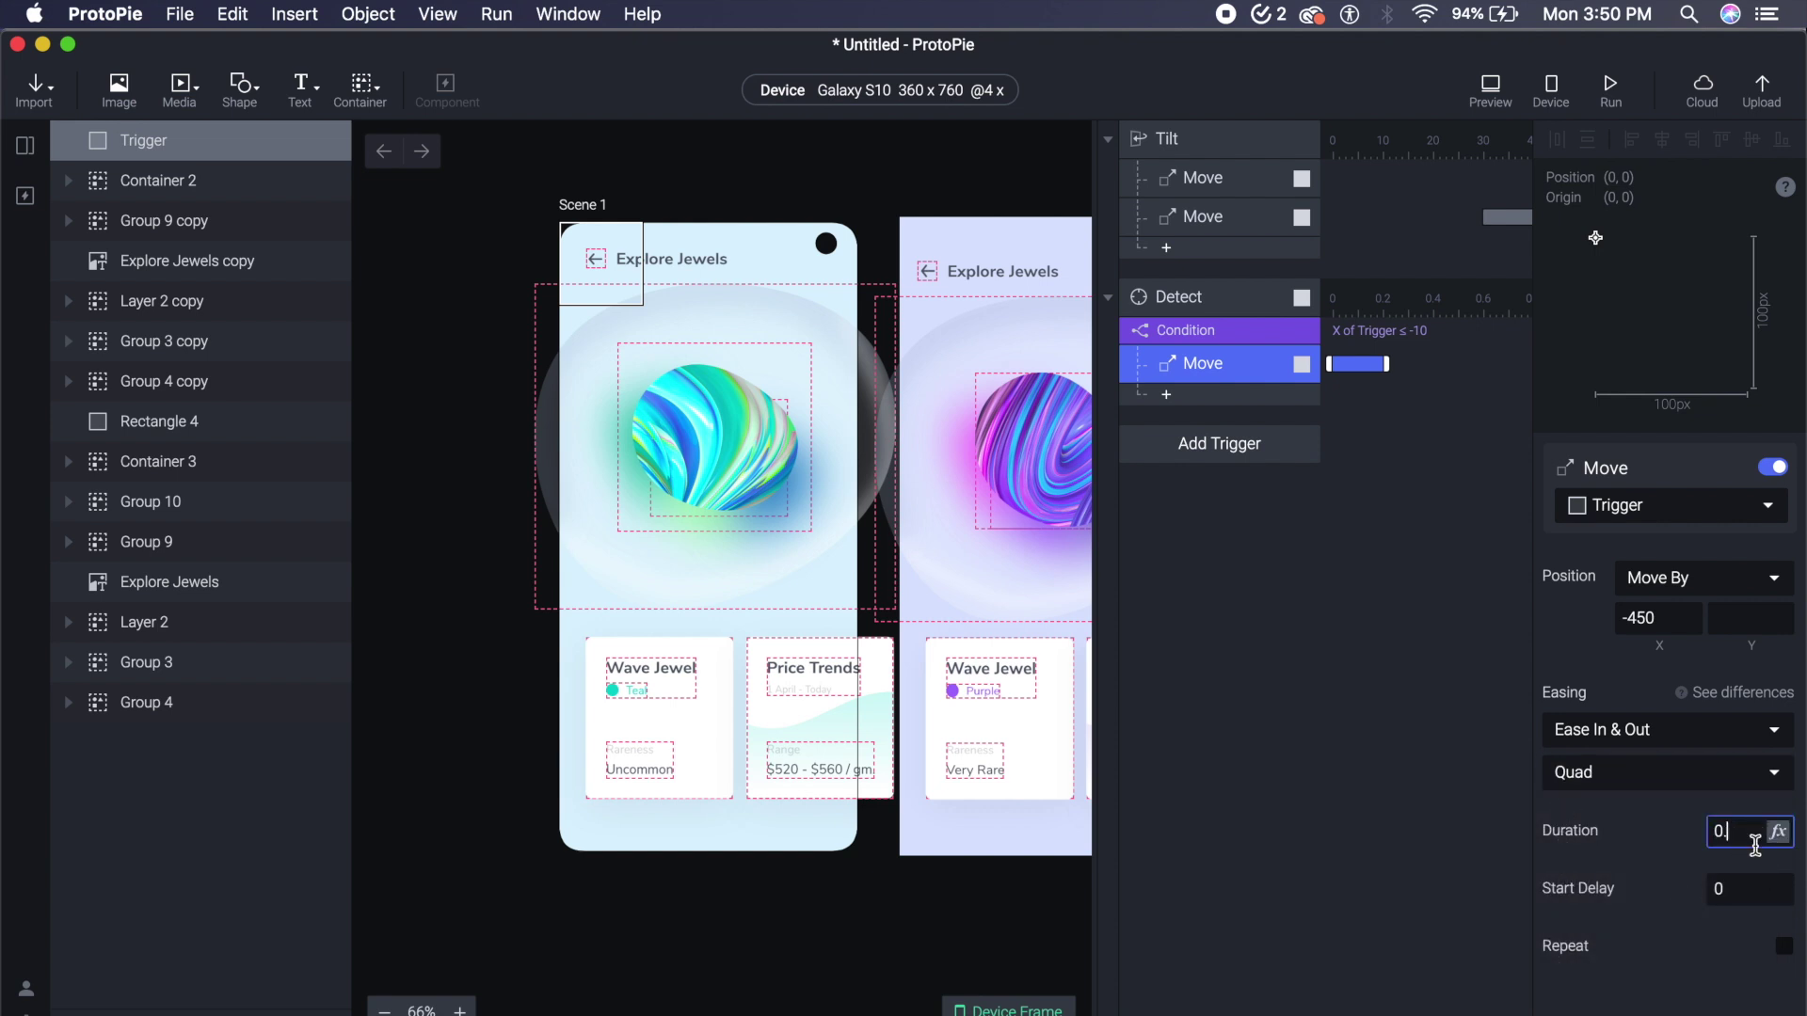
text(8)
key(Return)
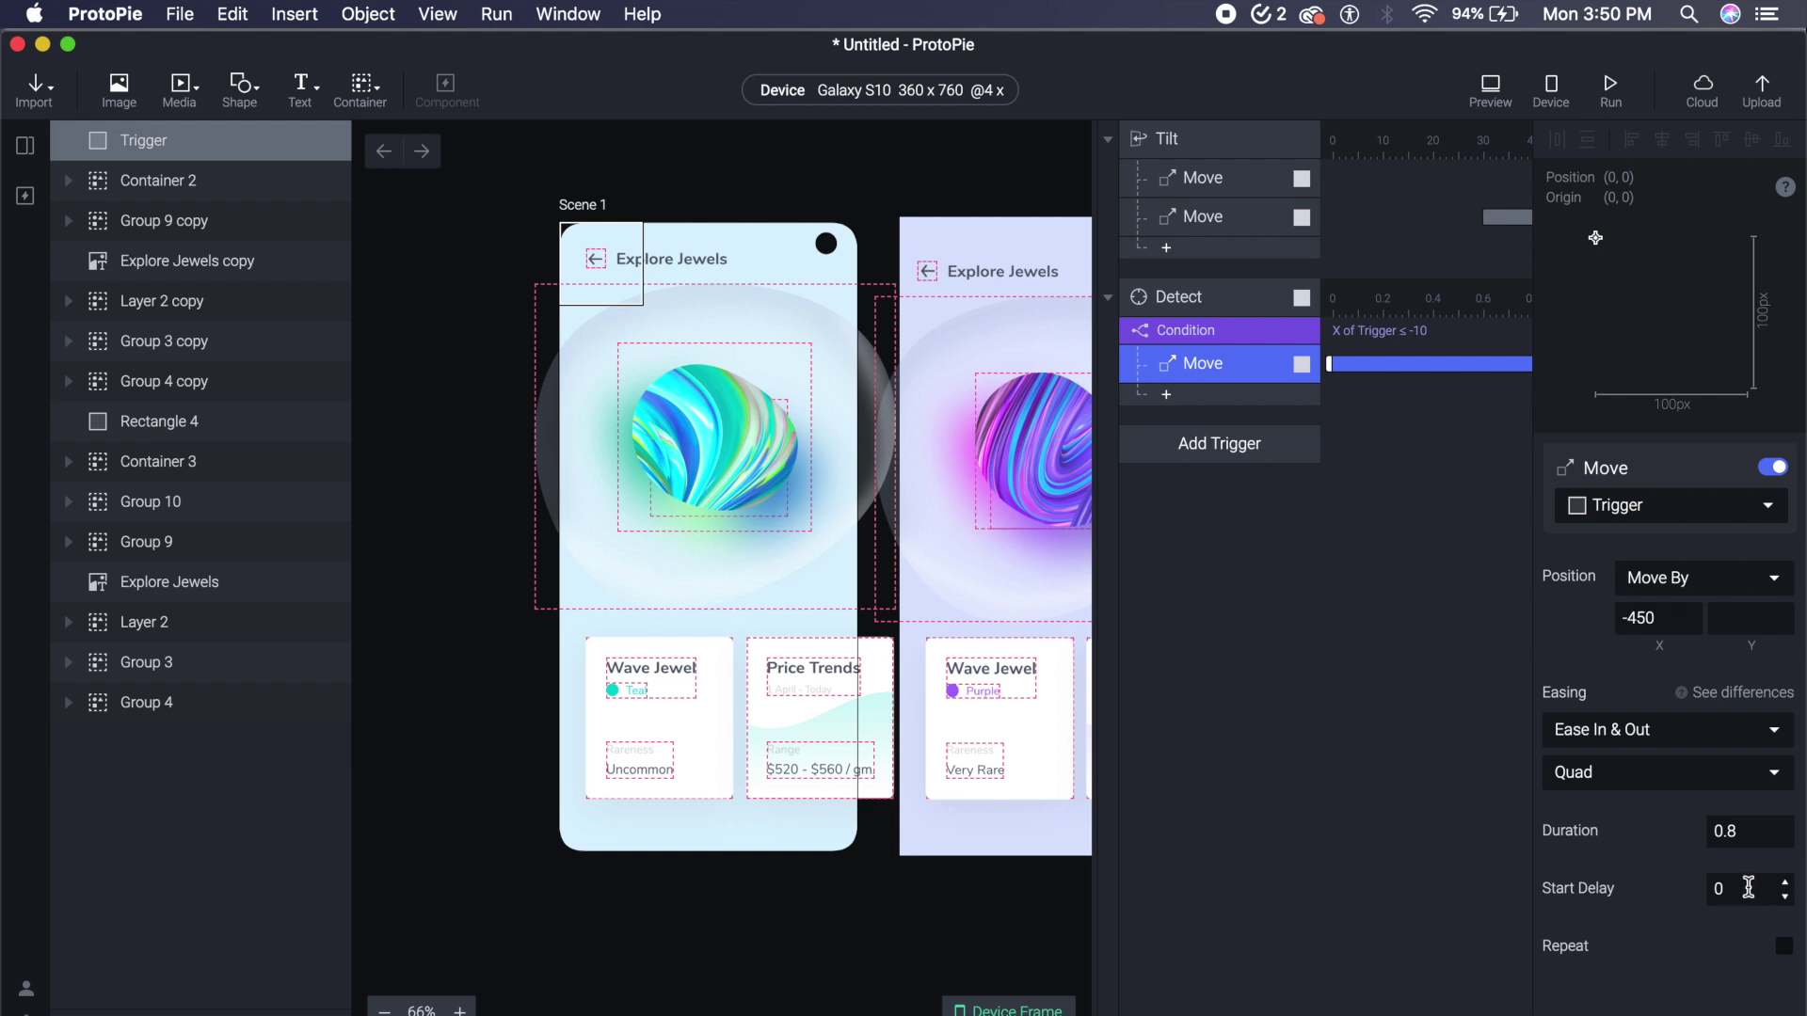
click(1748, 889)
text(0.1)
key(Return)
key(super+d)
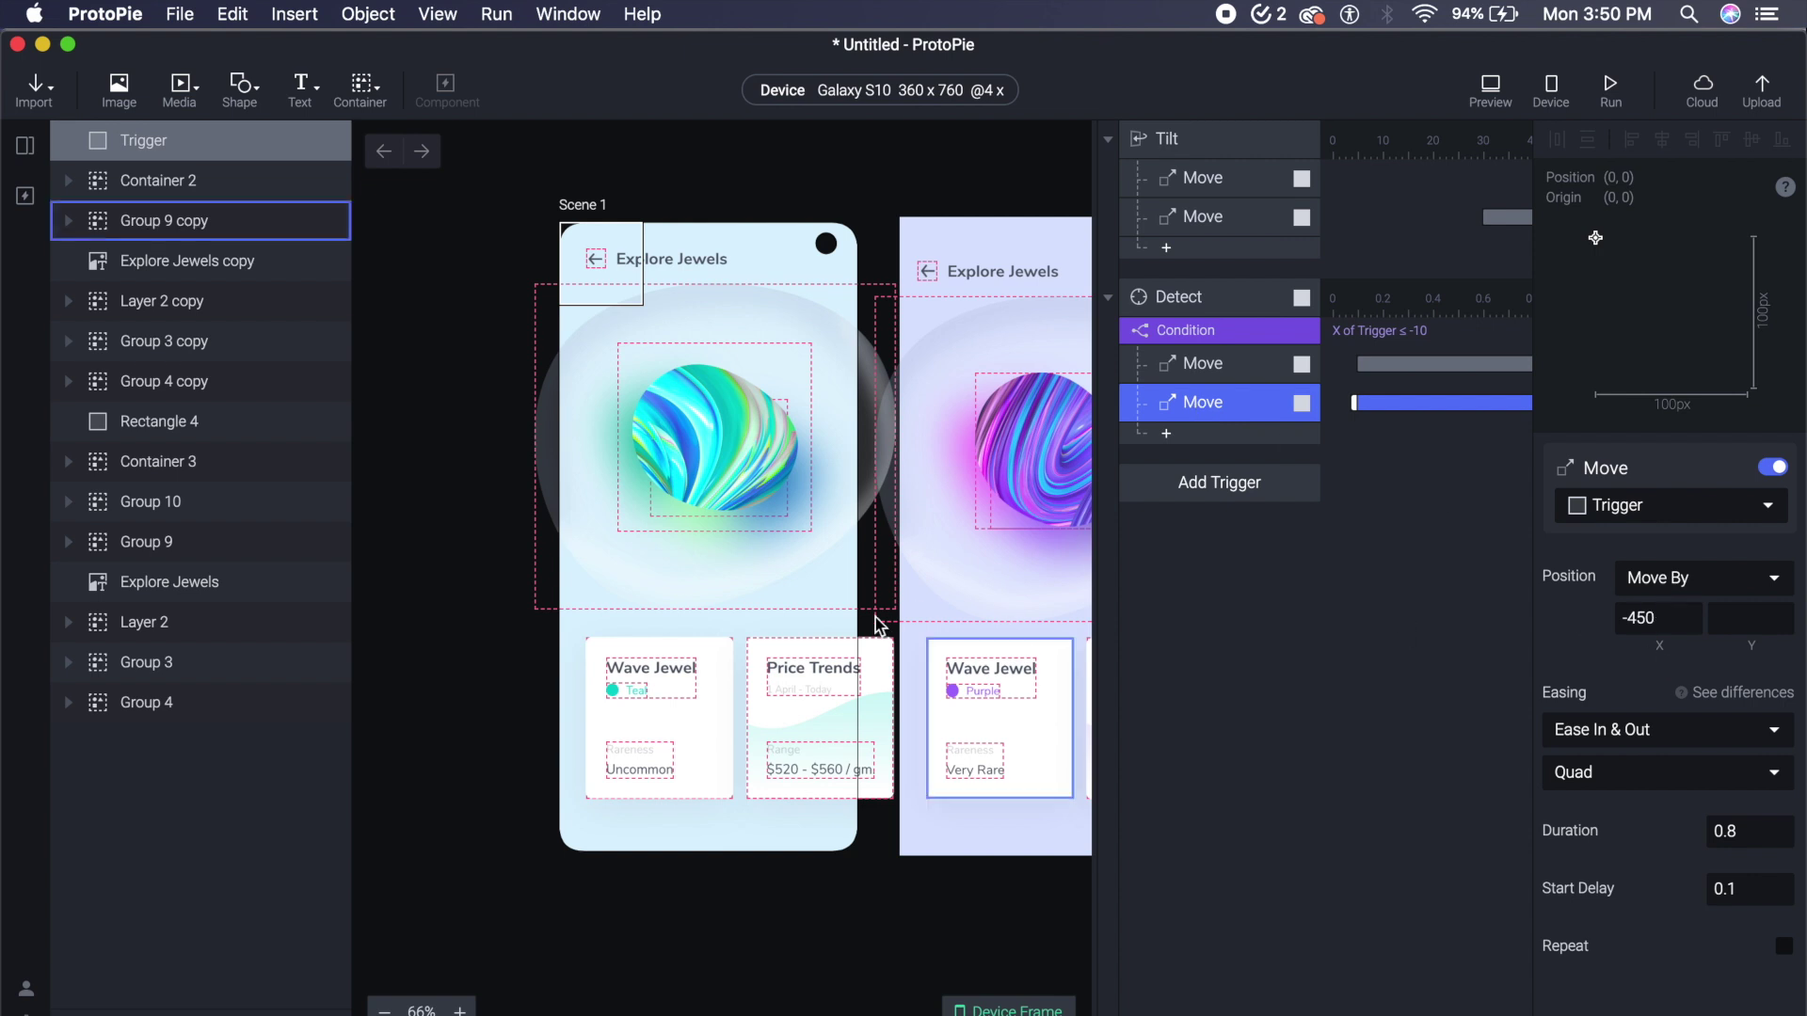
- Retarget the copied Move to Group 9, the Wave Jewel card, with X offset -500
click(767, 720)
click(685, 718)
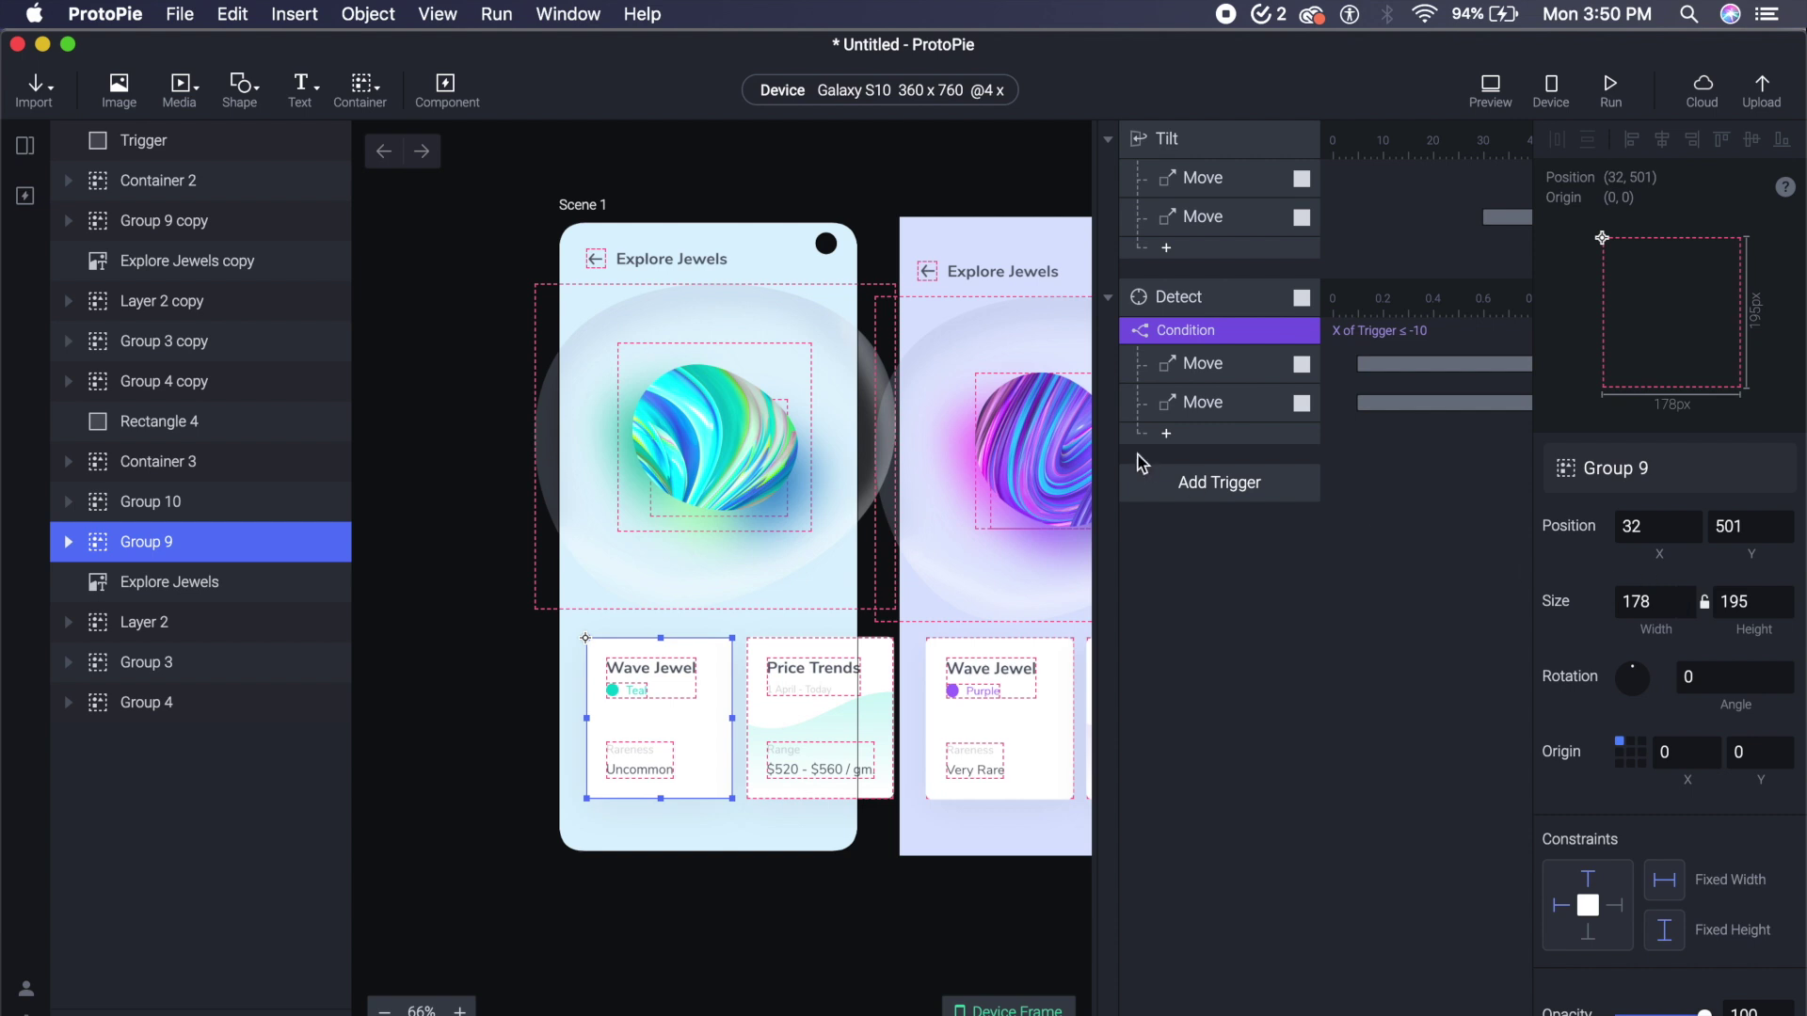
click(1195, 394)
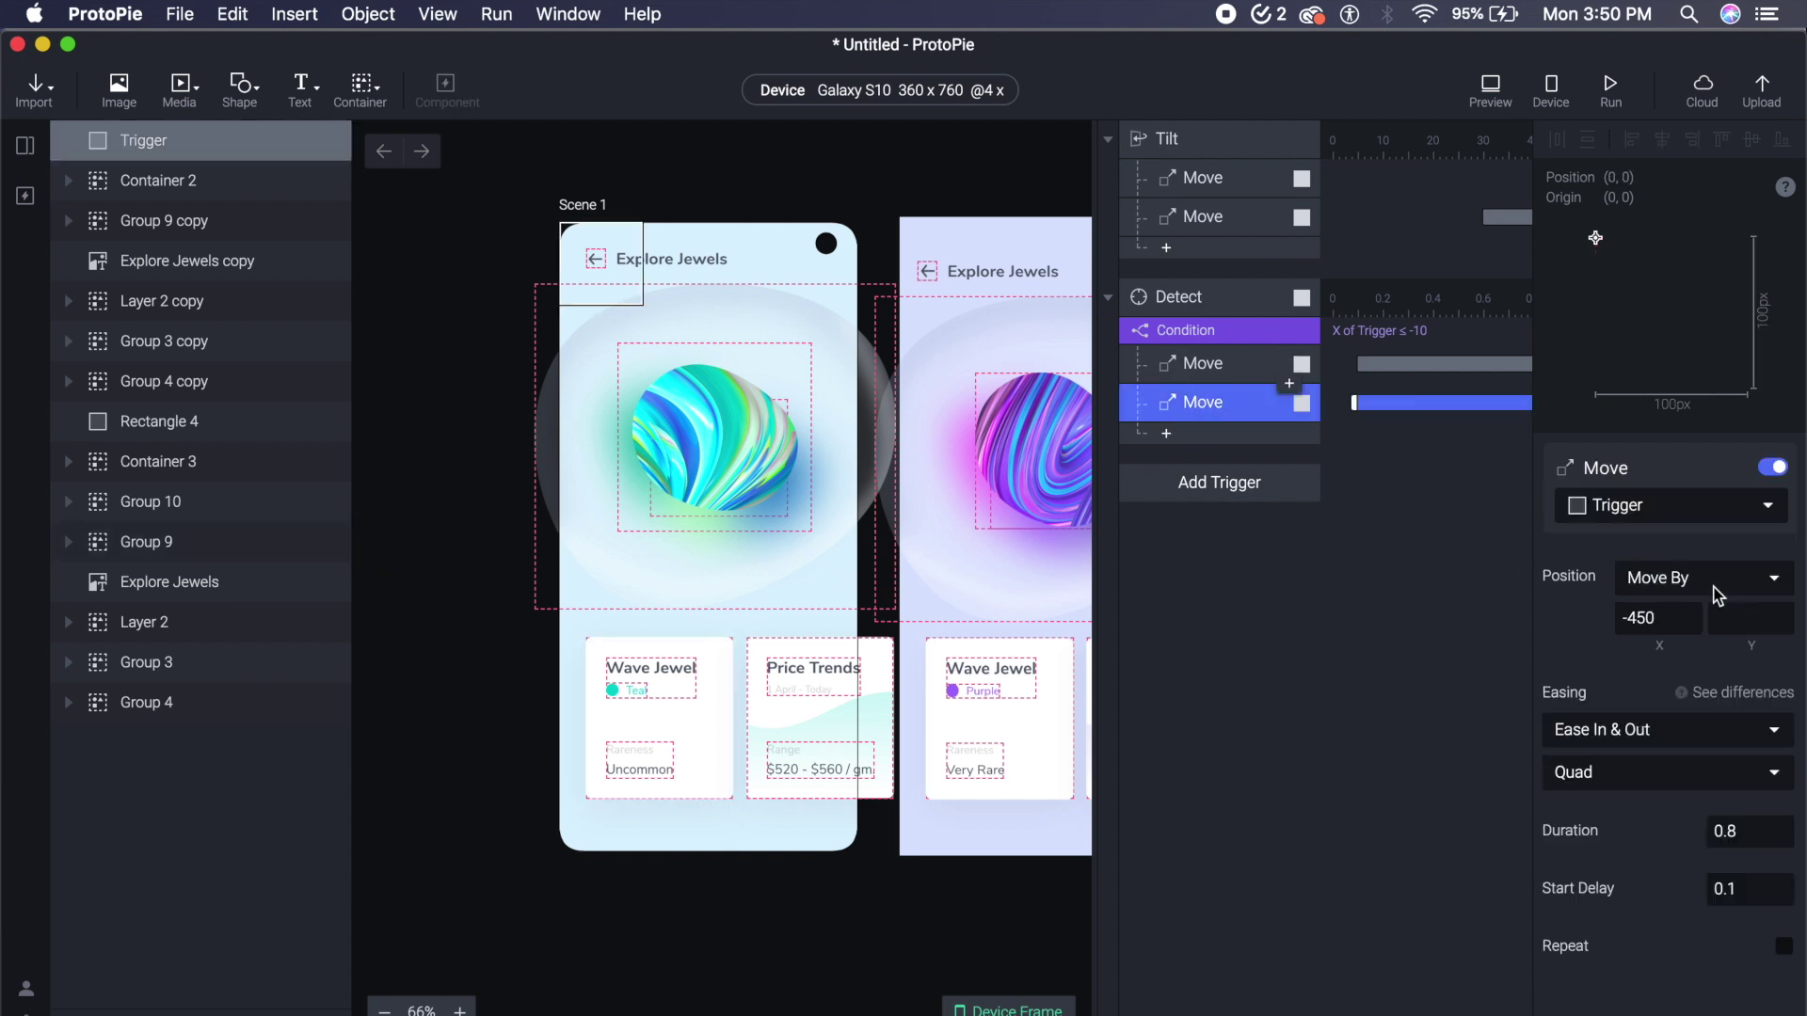
click(1663, 510)
text(group)
click(1593, 758)
click(1666, 617)
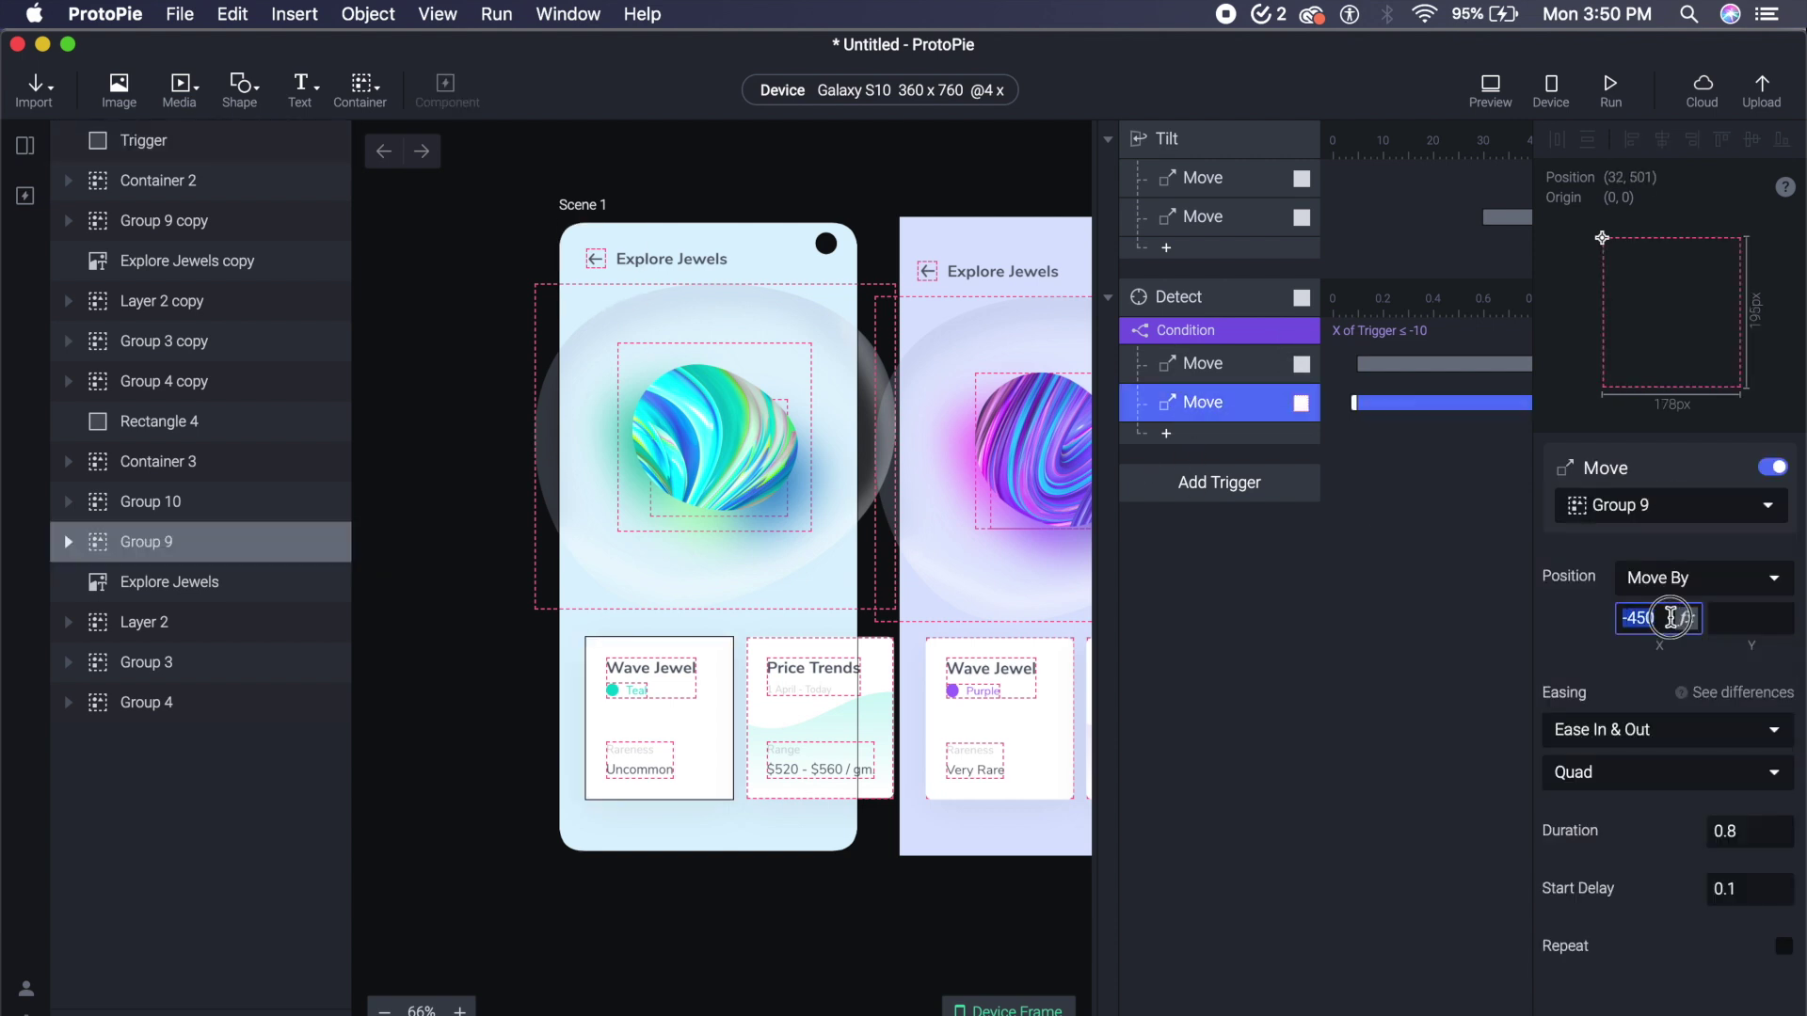
text(-)
text(100)
key(Return)
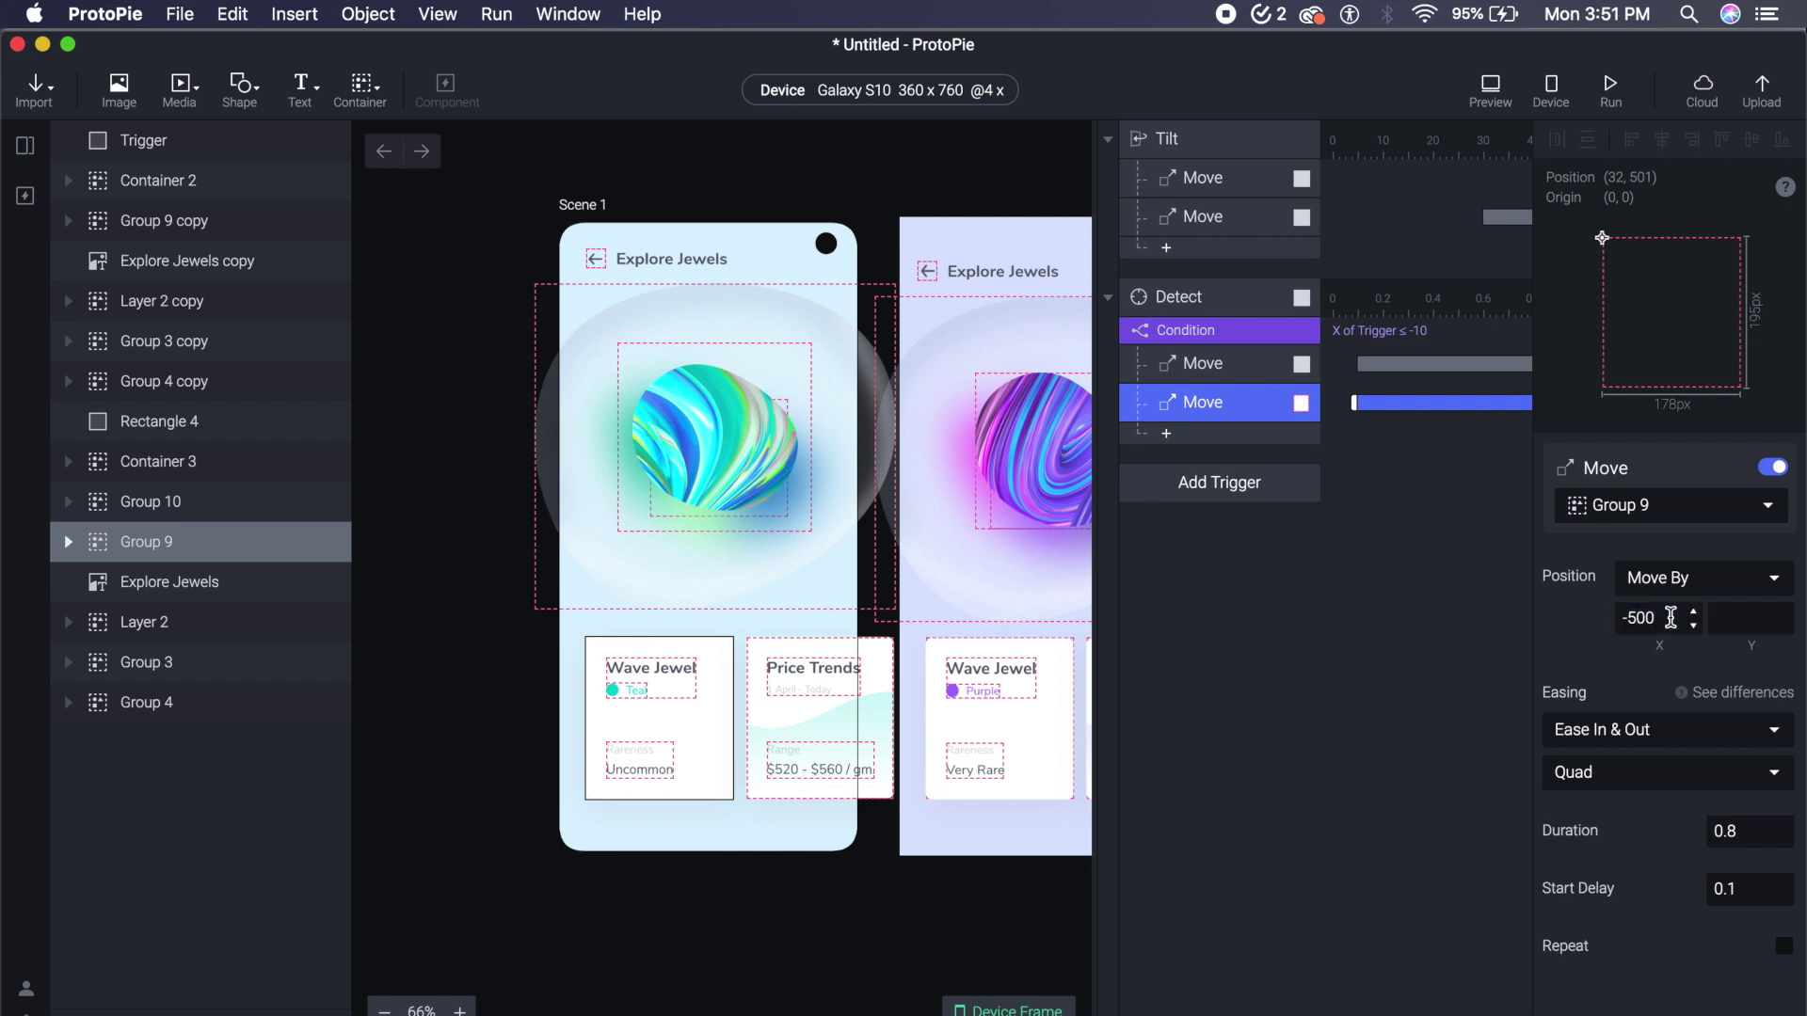
- Check the Price Trends and Wave Jewel card groups, then duplicate the second Move again
click(831, 685)
key(Tab)
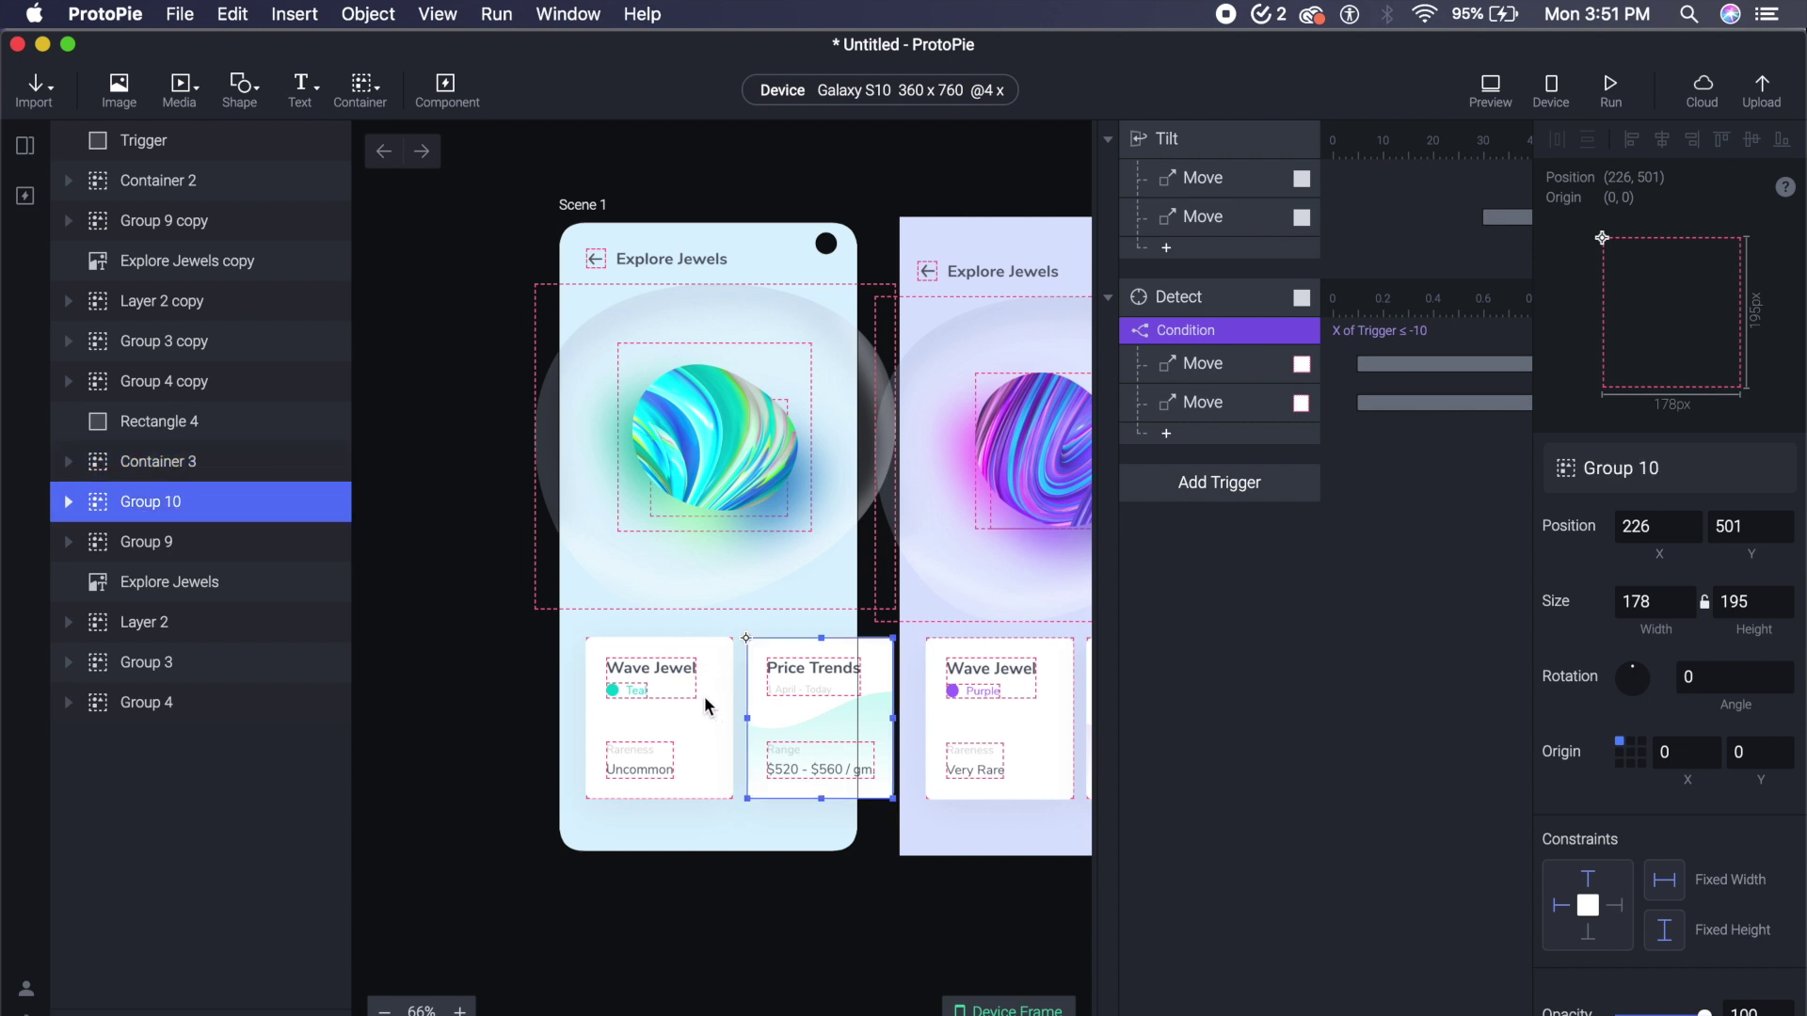
click(682, 736)
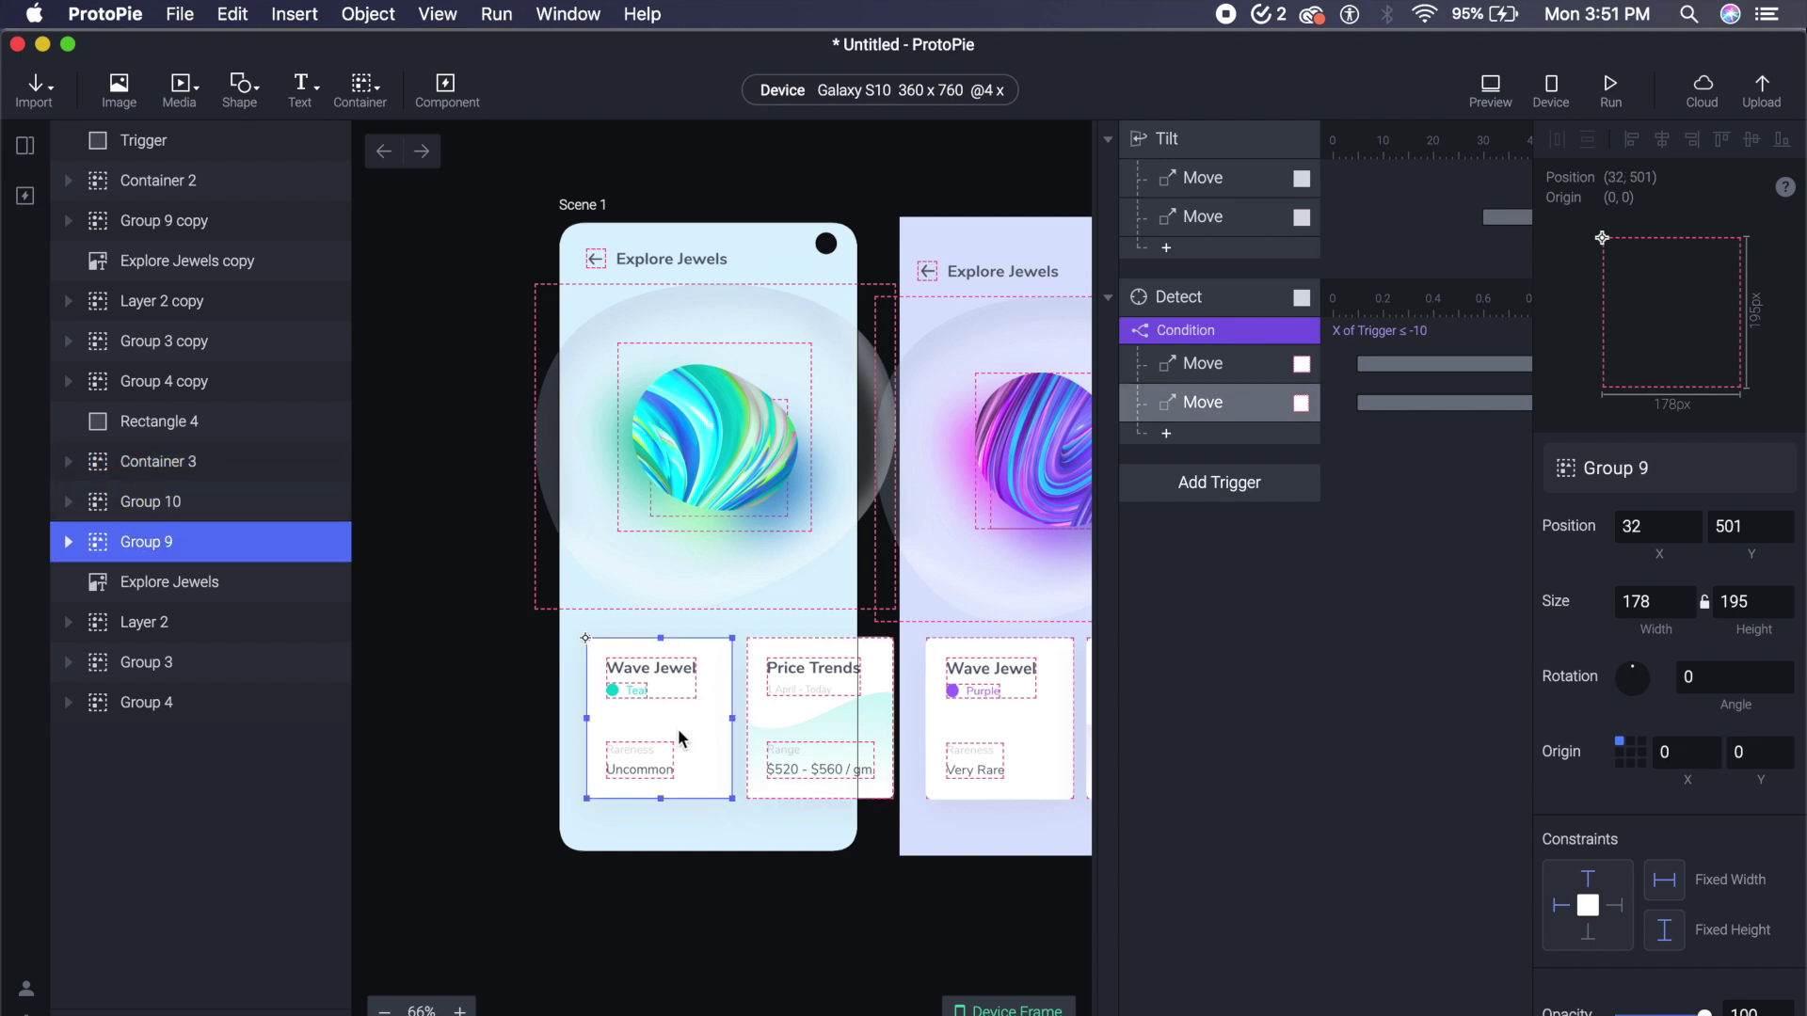
click(820, 682)
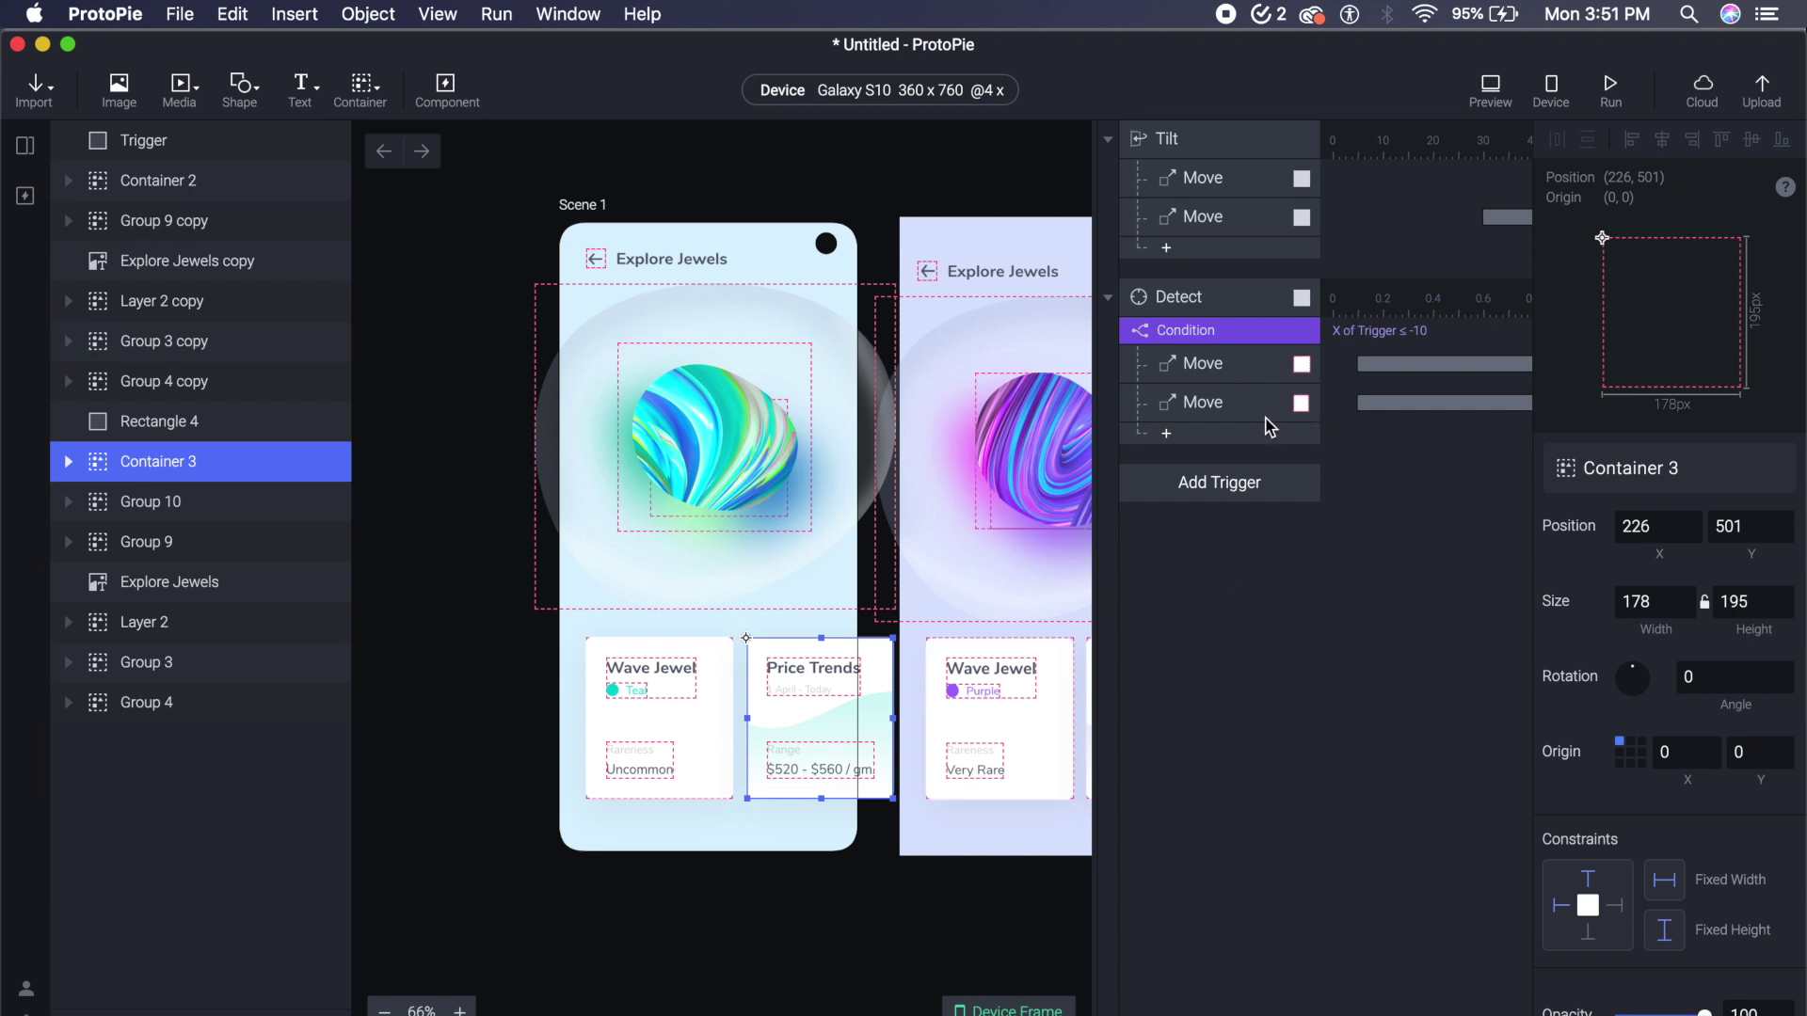
click(1231, 412)
key(super+d)
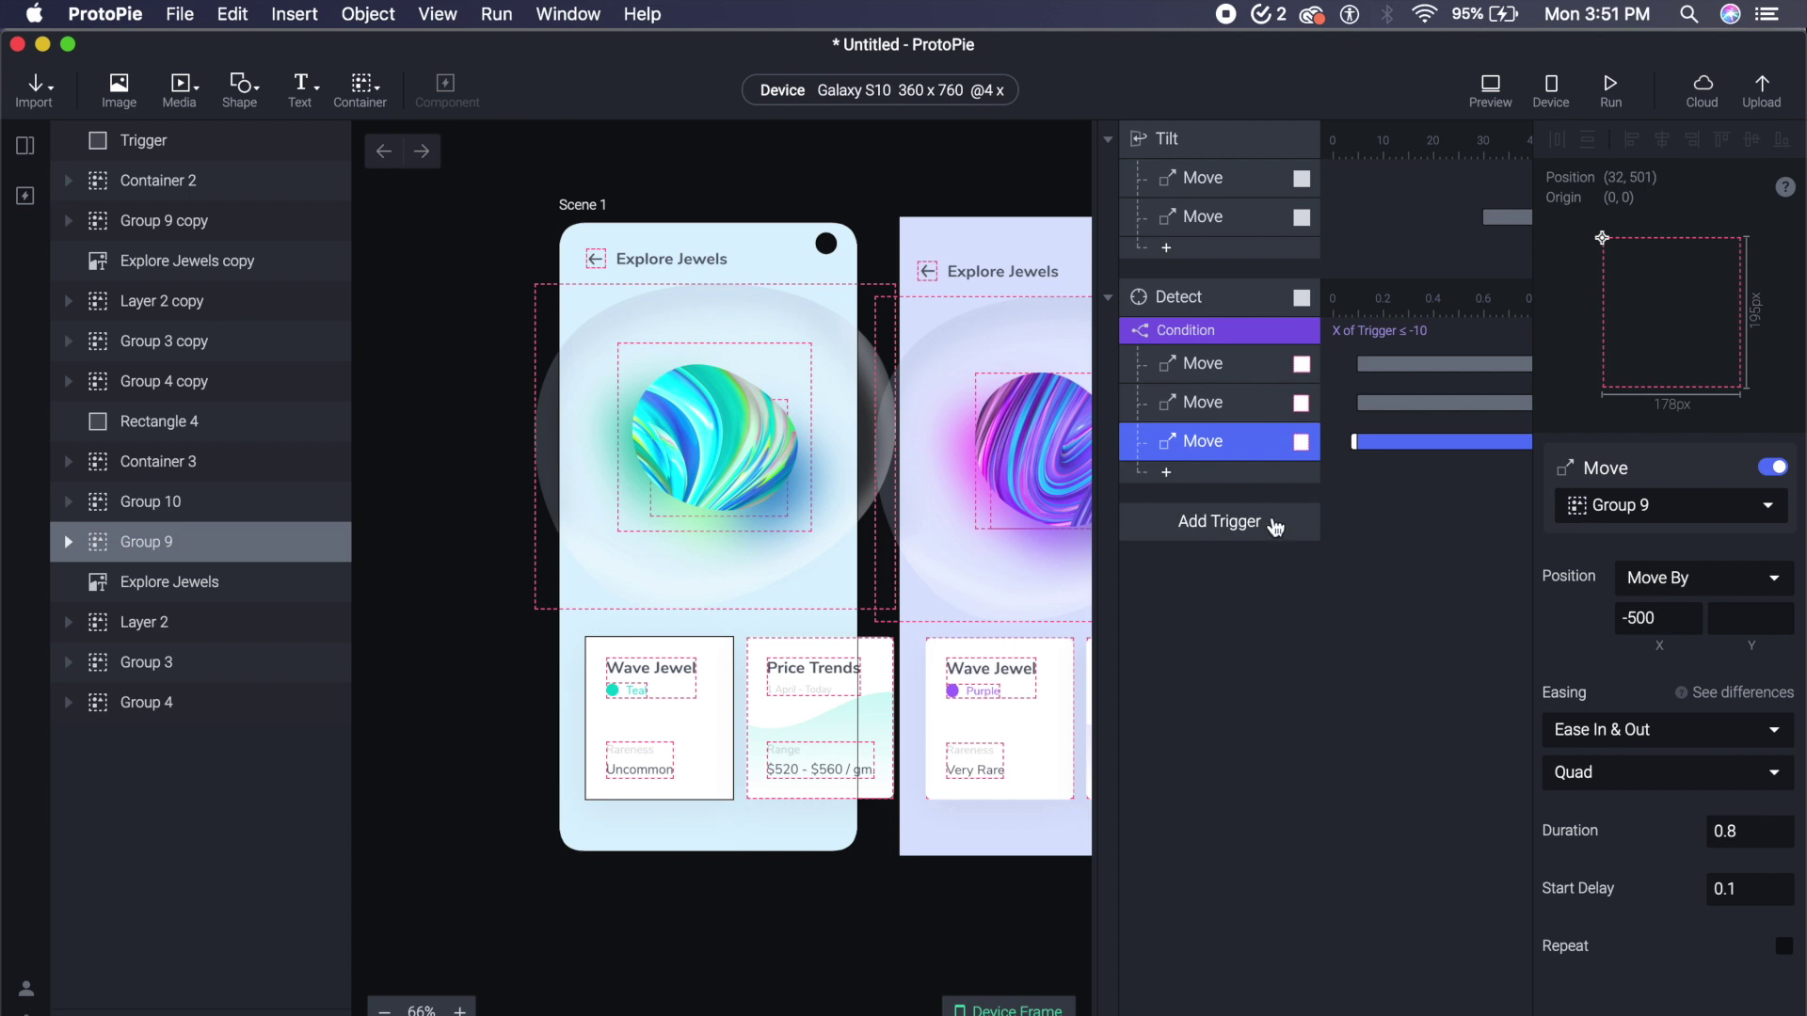
- Copy the teal jewel Group 3's X position value
click(1214, 297)
click(1001, 458)
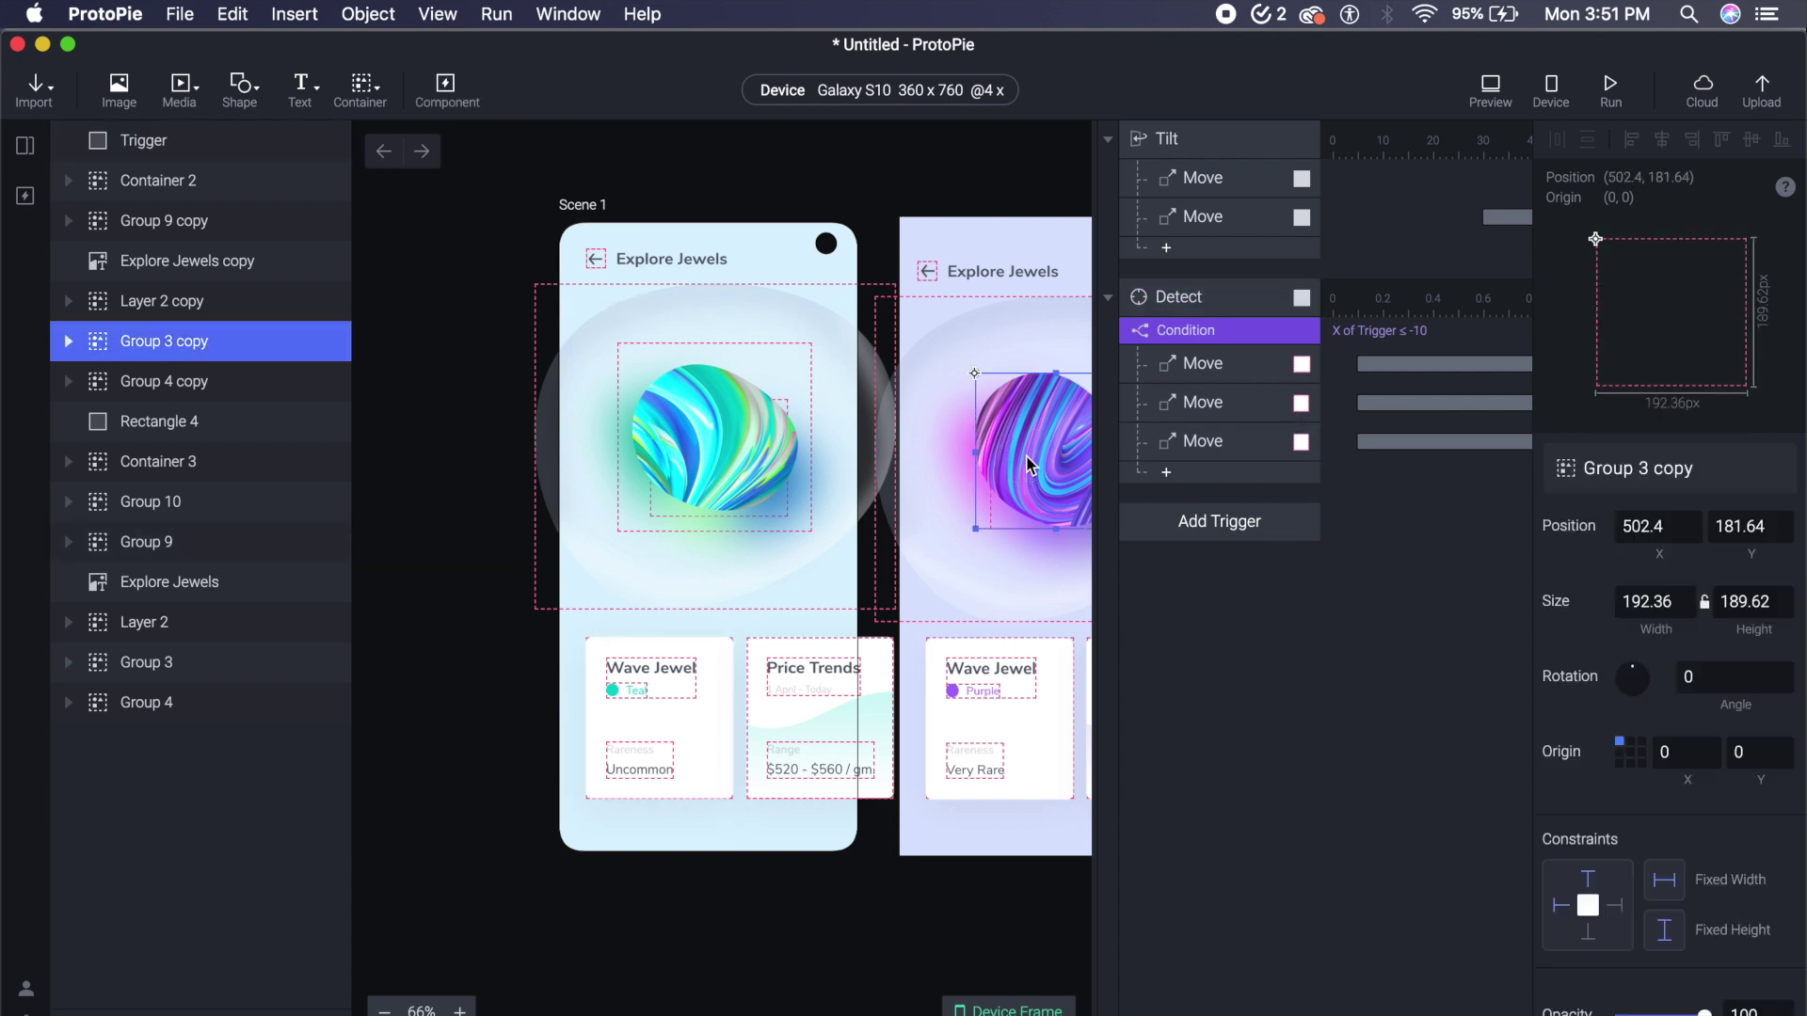
click(686, 467)
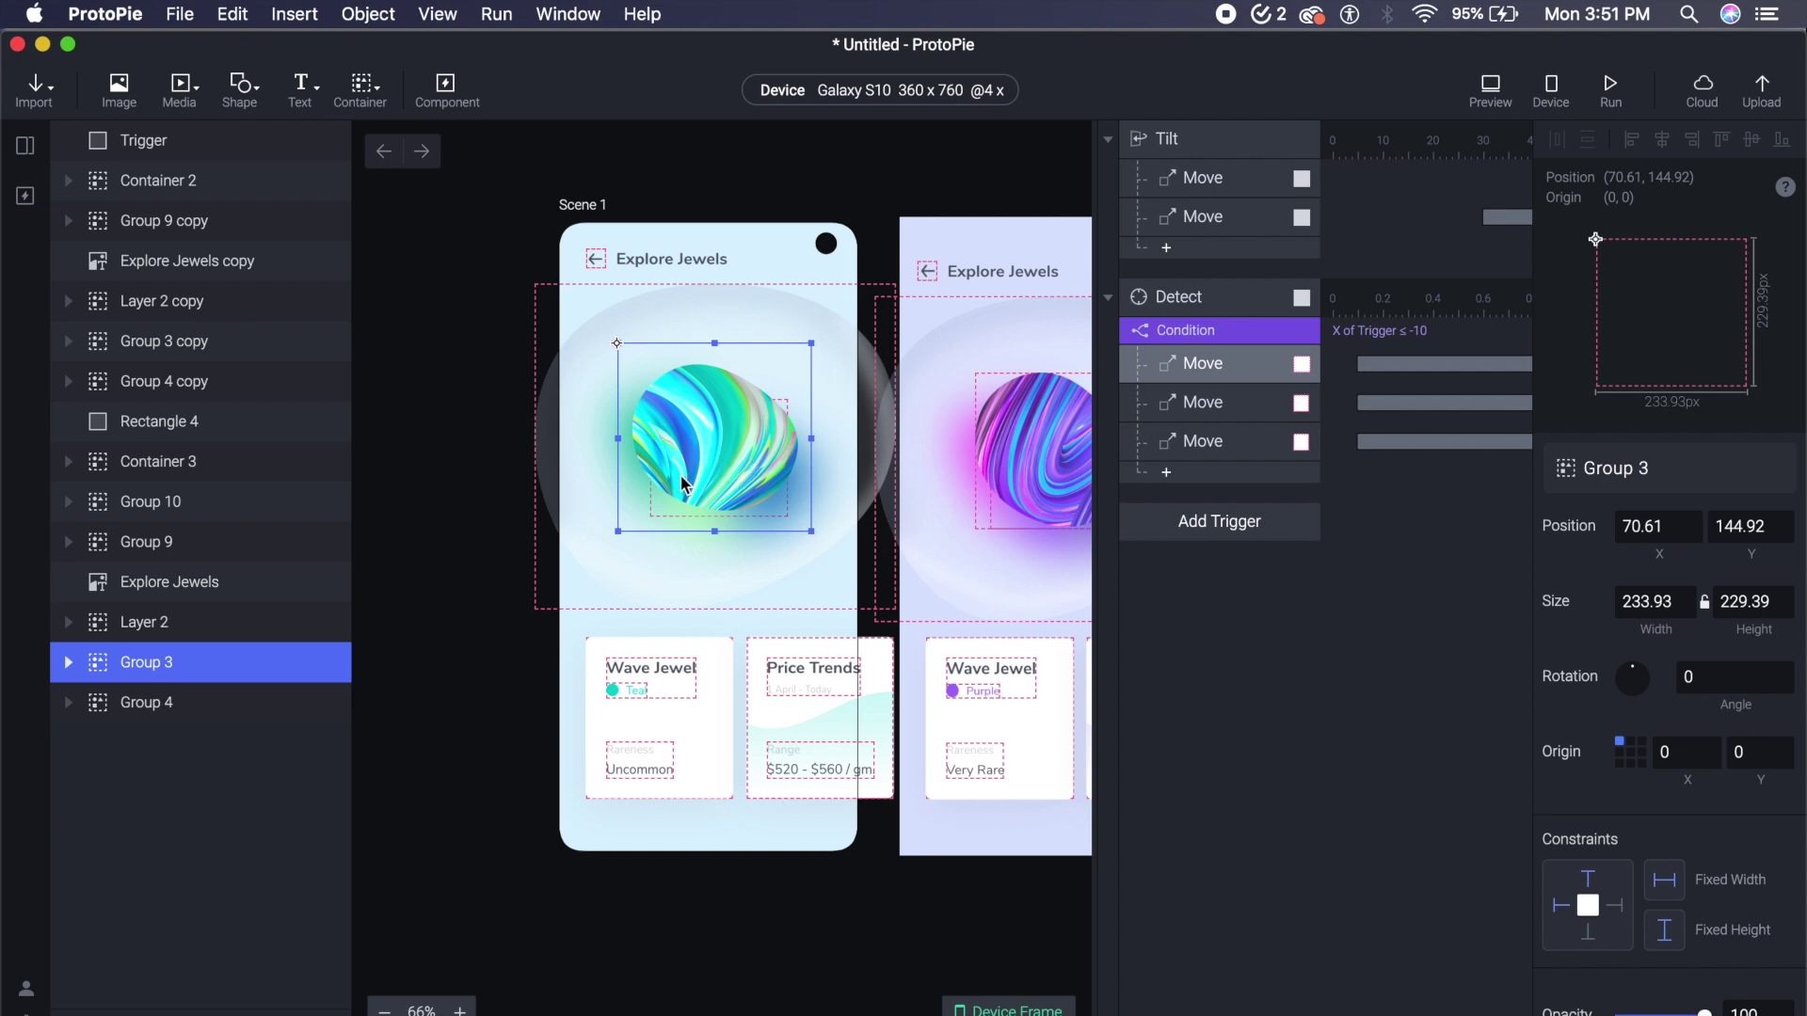
click(1662, 523)
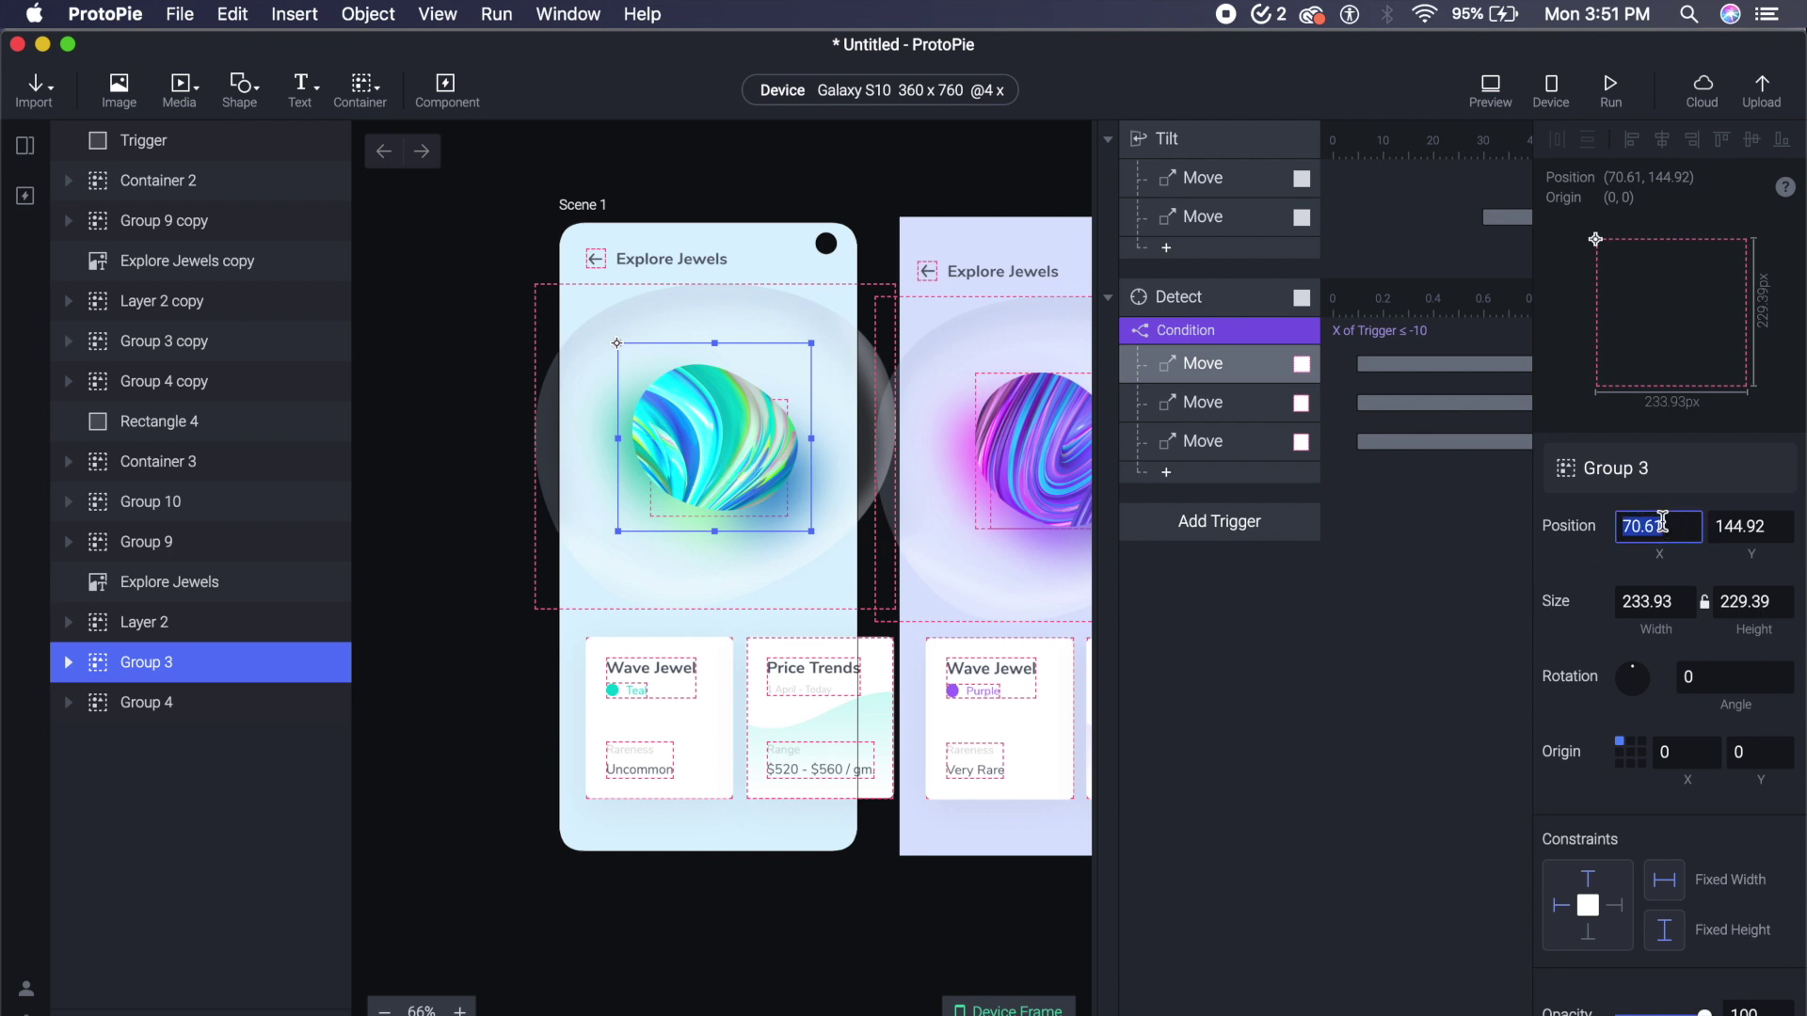
key(super+c)
- Retarget the third Move to Group 3 copy using Move To X 70.61, Y 144.91
click(1208, 446)
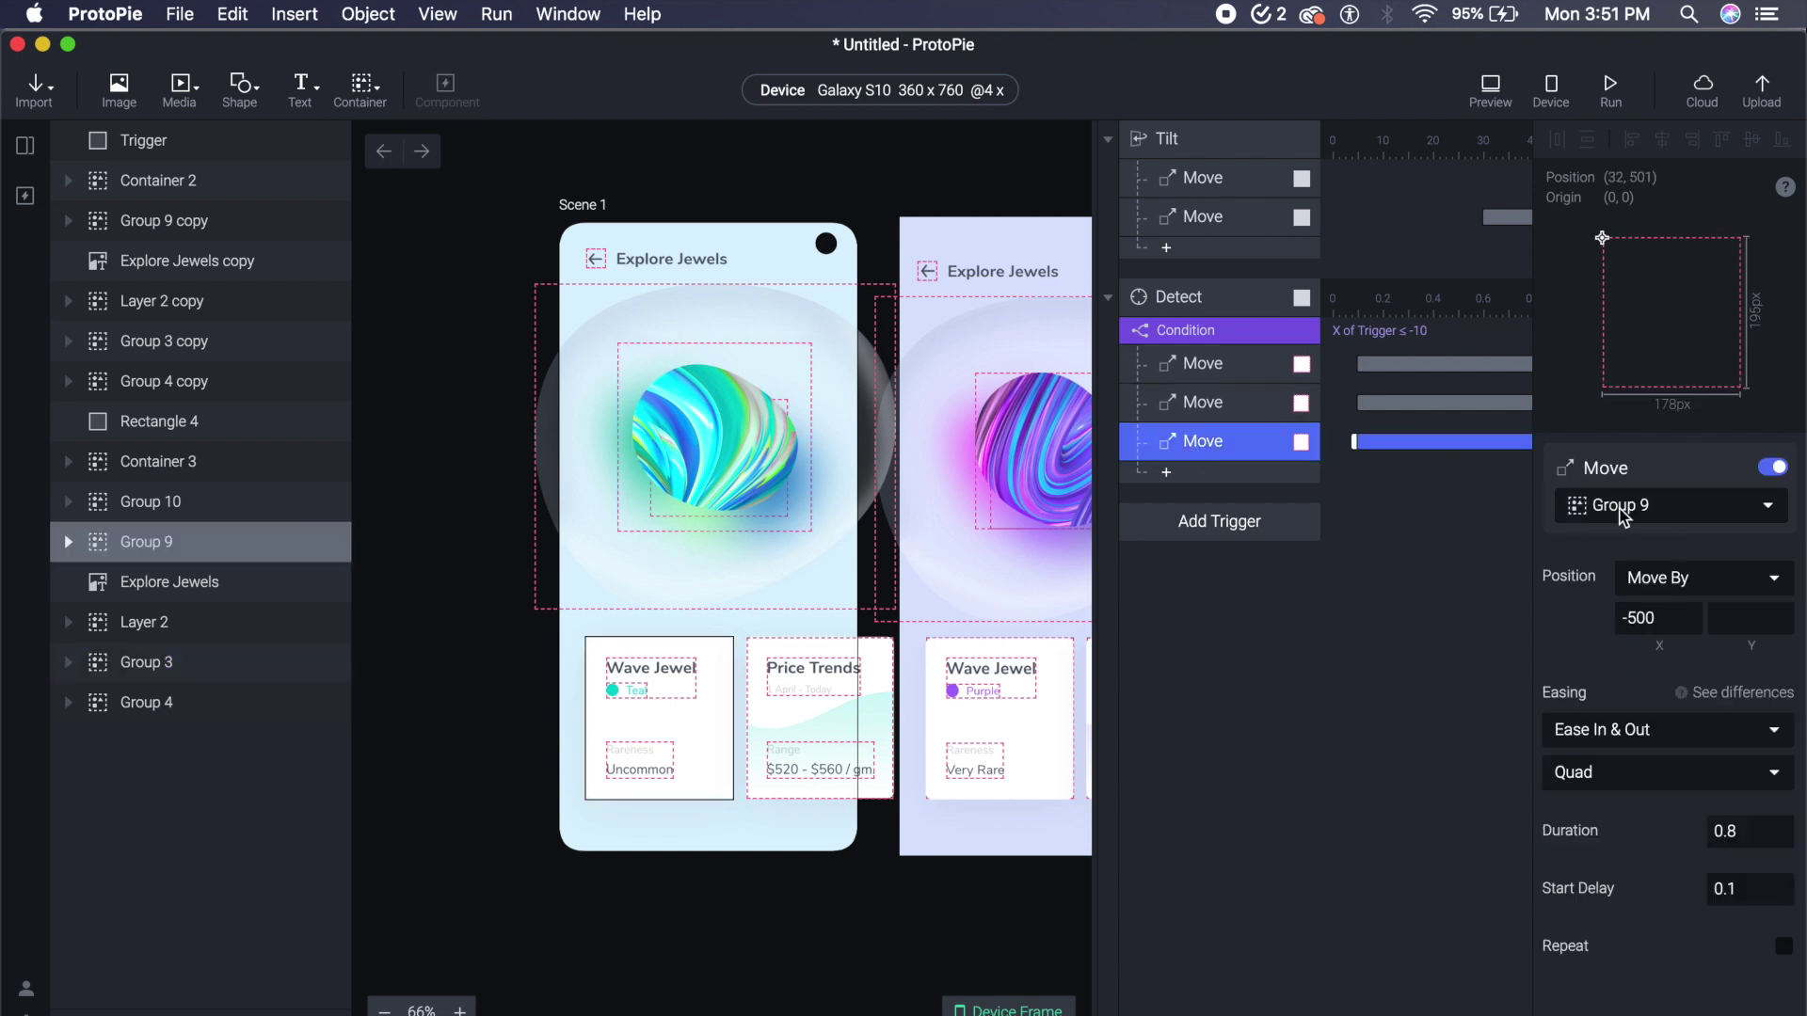
click(1667, 510)
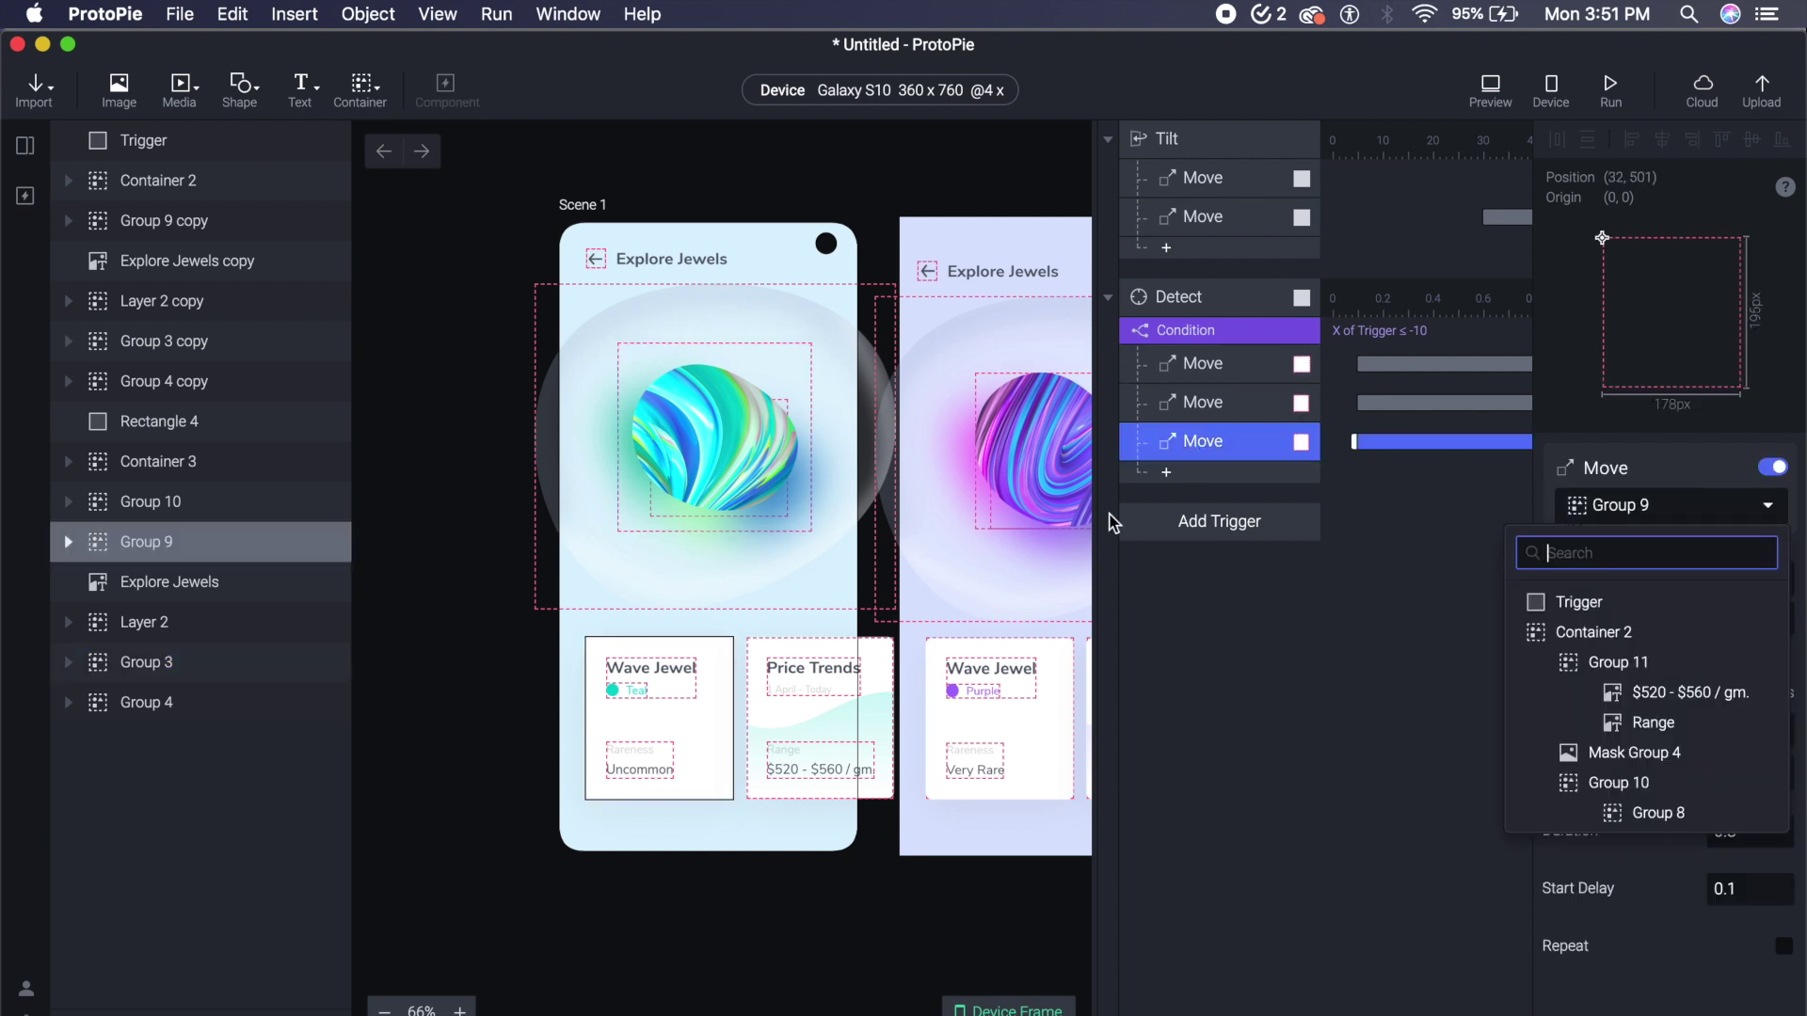
text(gr)
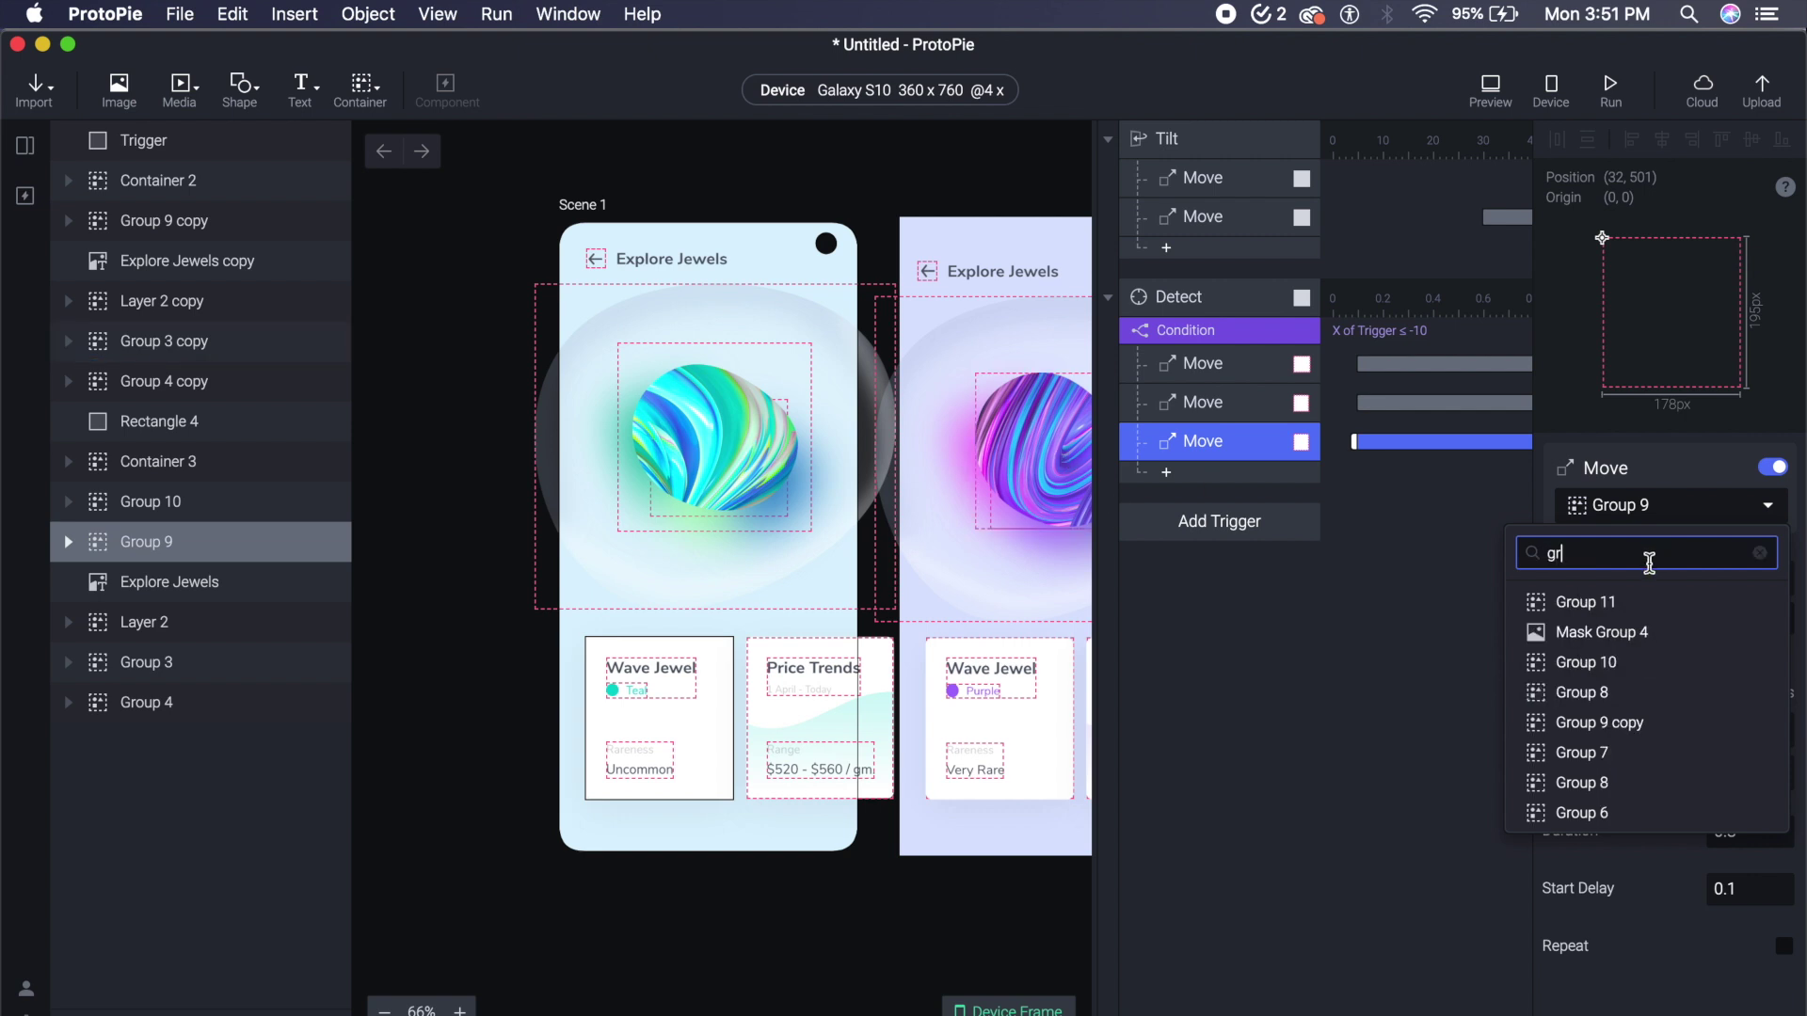
text(oup 3)
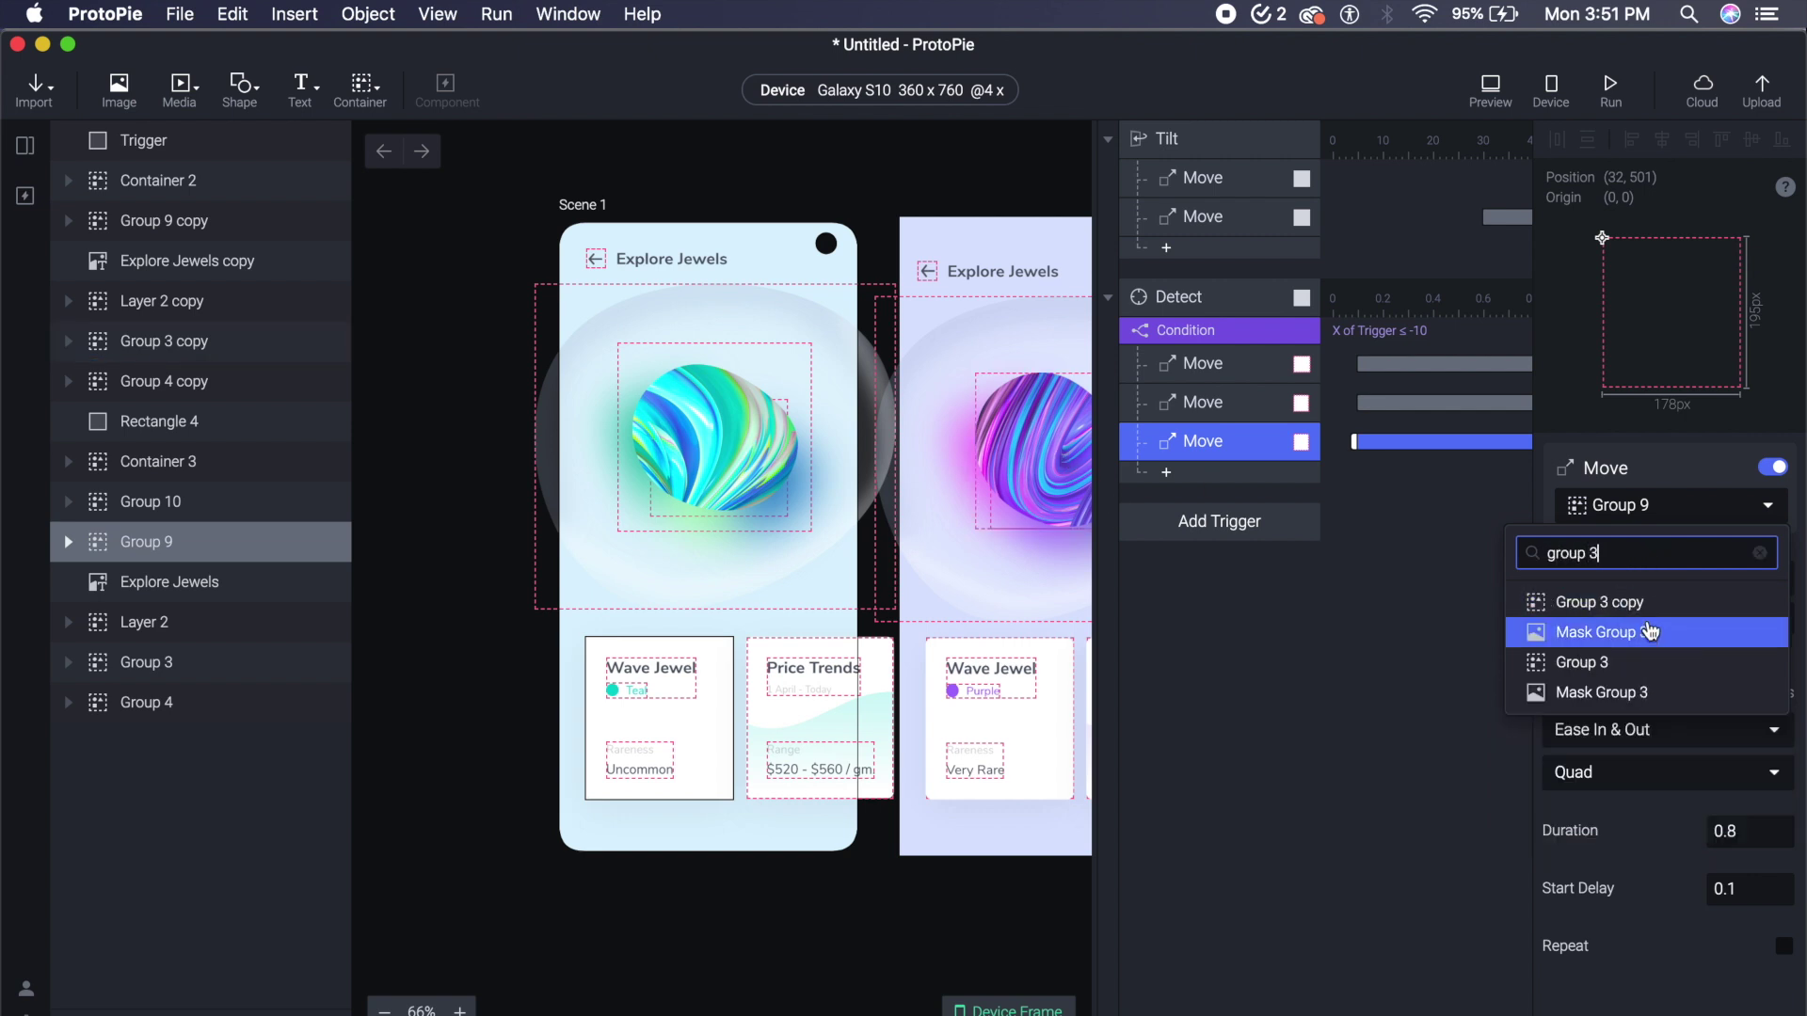
click(1649, 603)
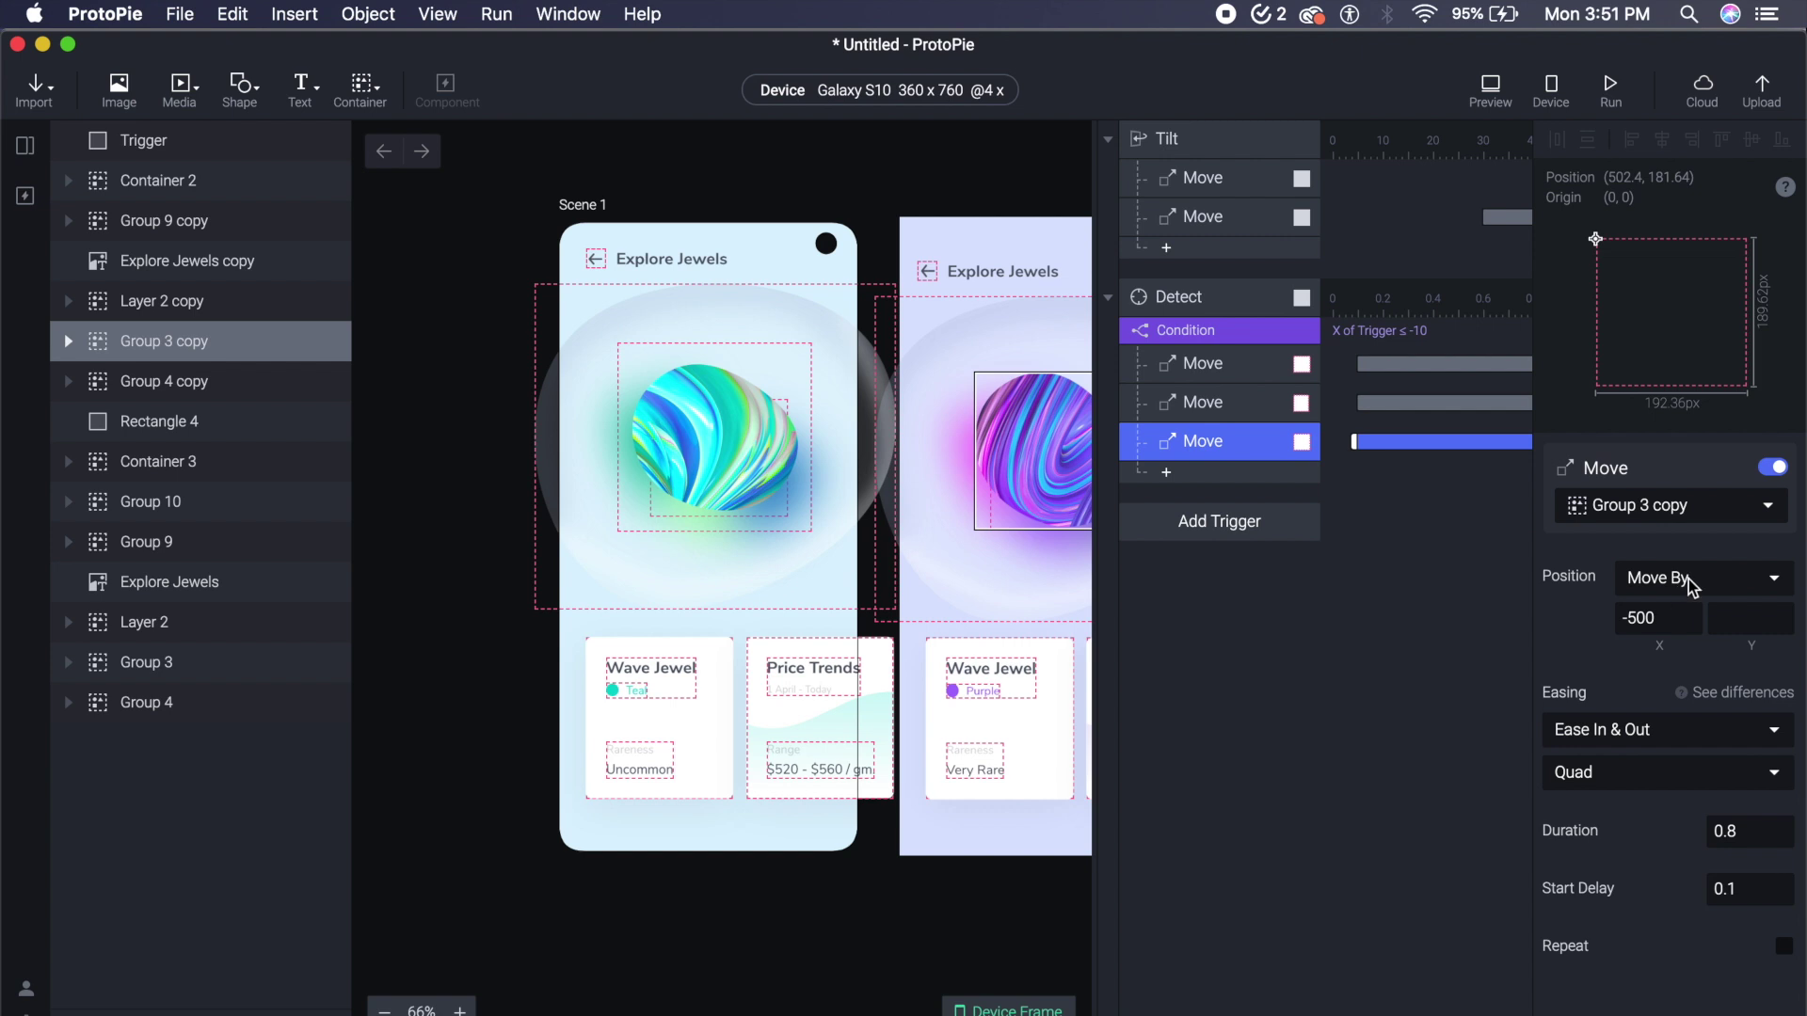
click(1686, 587)
click(1680, 599)
double_click(1659, 619)
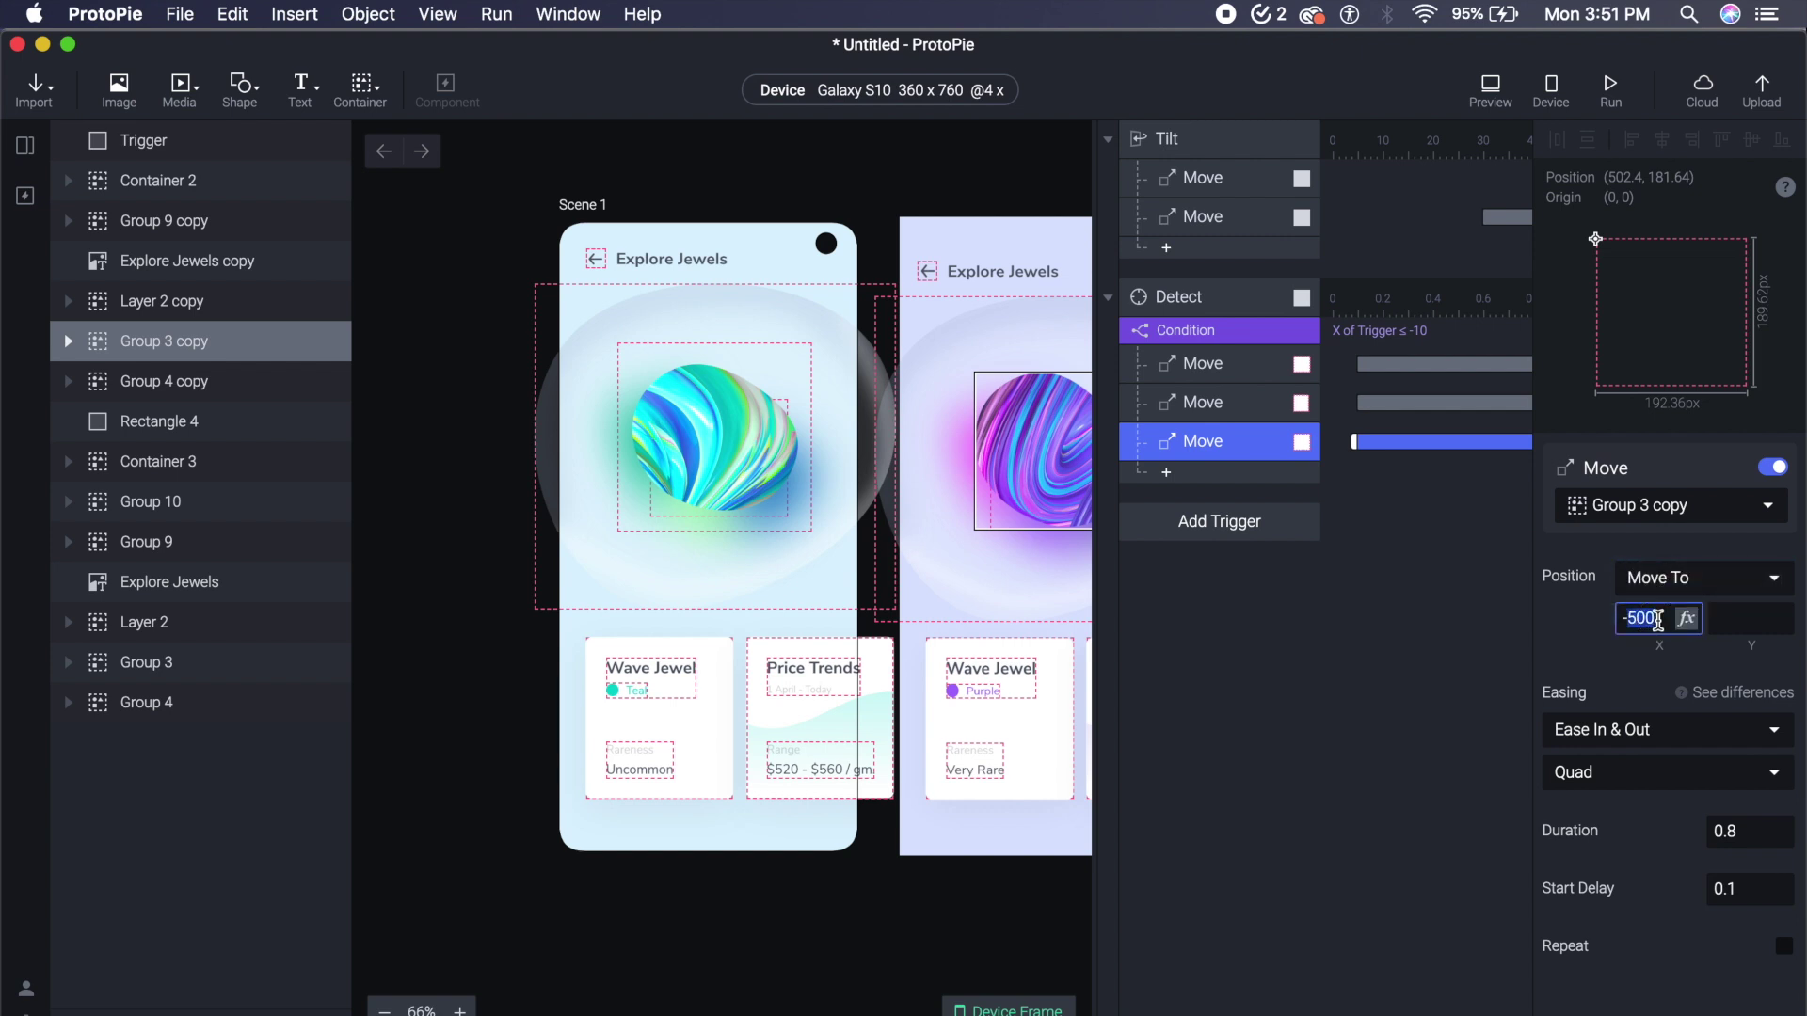
text(70.61)
click(1756, 621)
text(14)
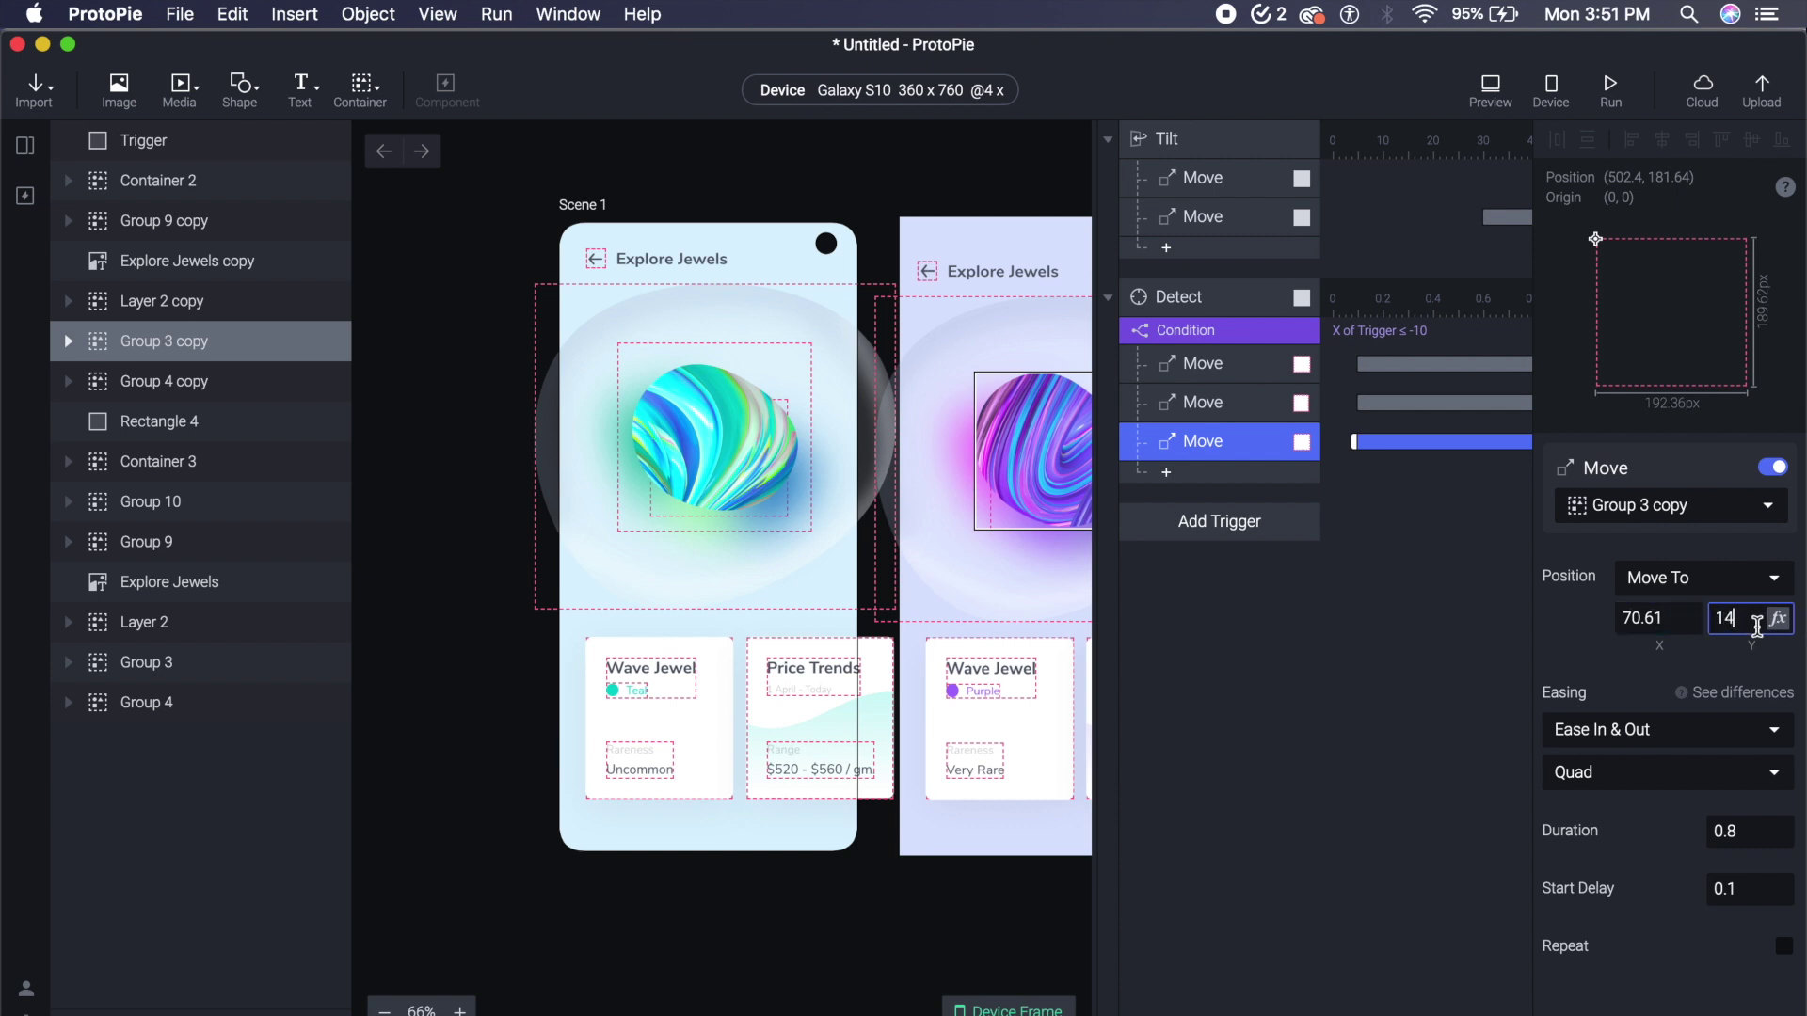
text(4.91)
key(Return)
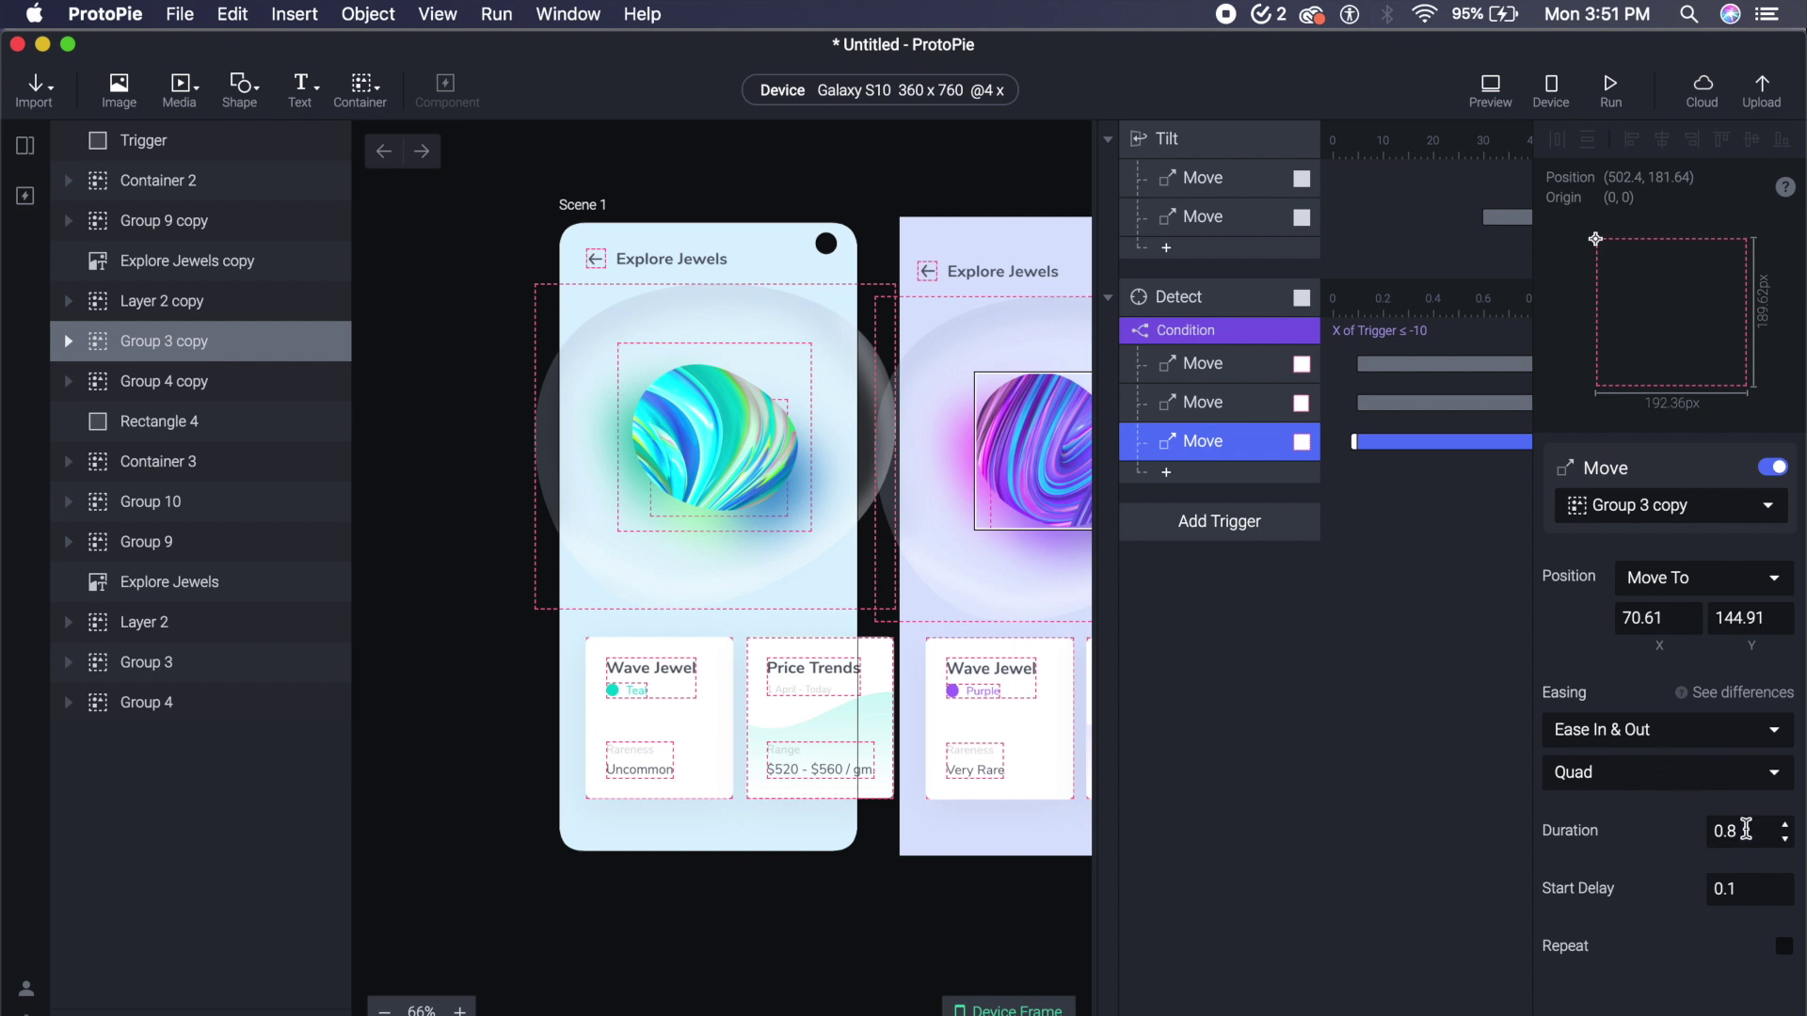
- Set the third Move's duration to 1 and start delay to 0.2
click(1746, 829)
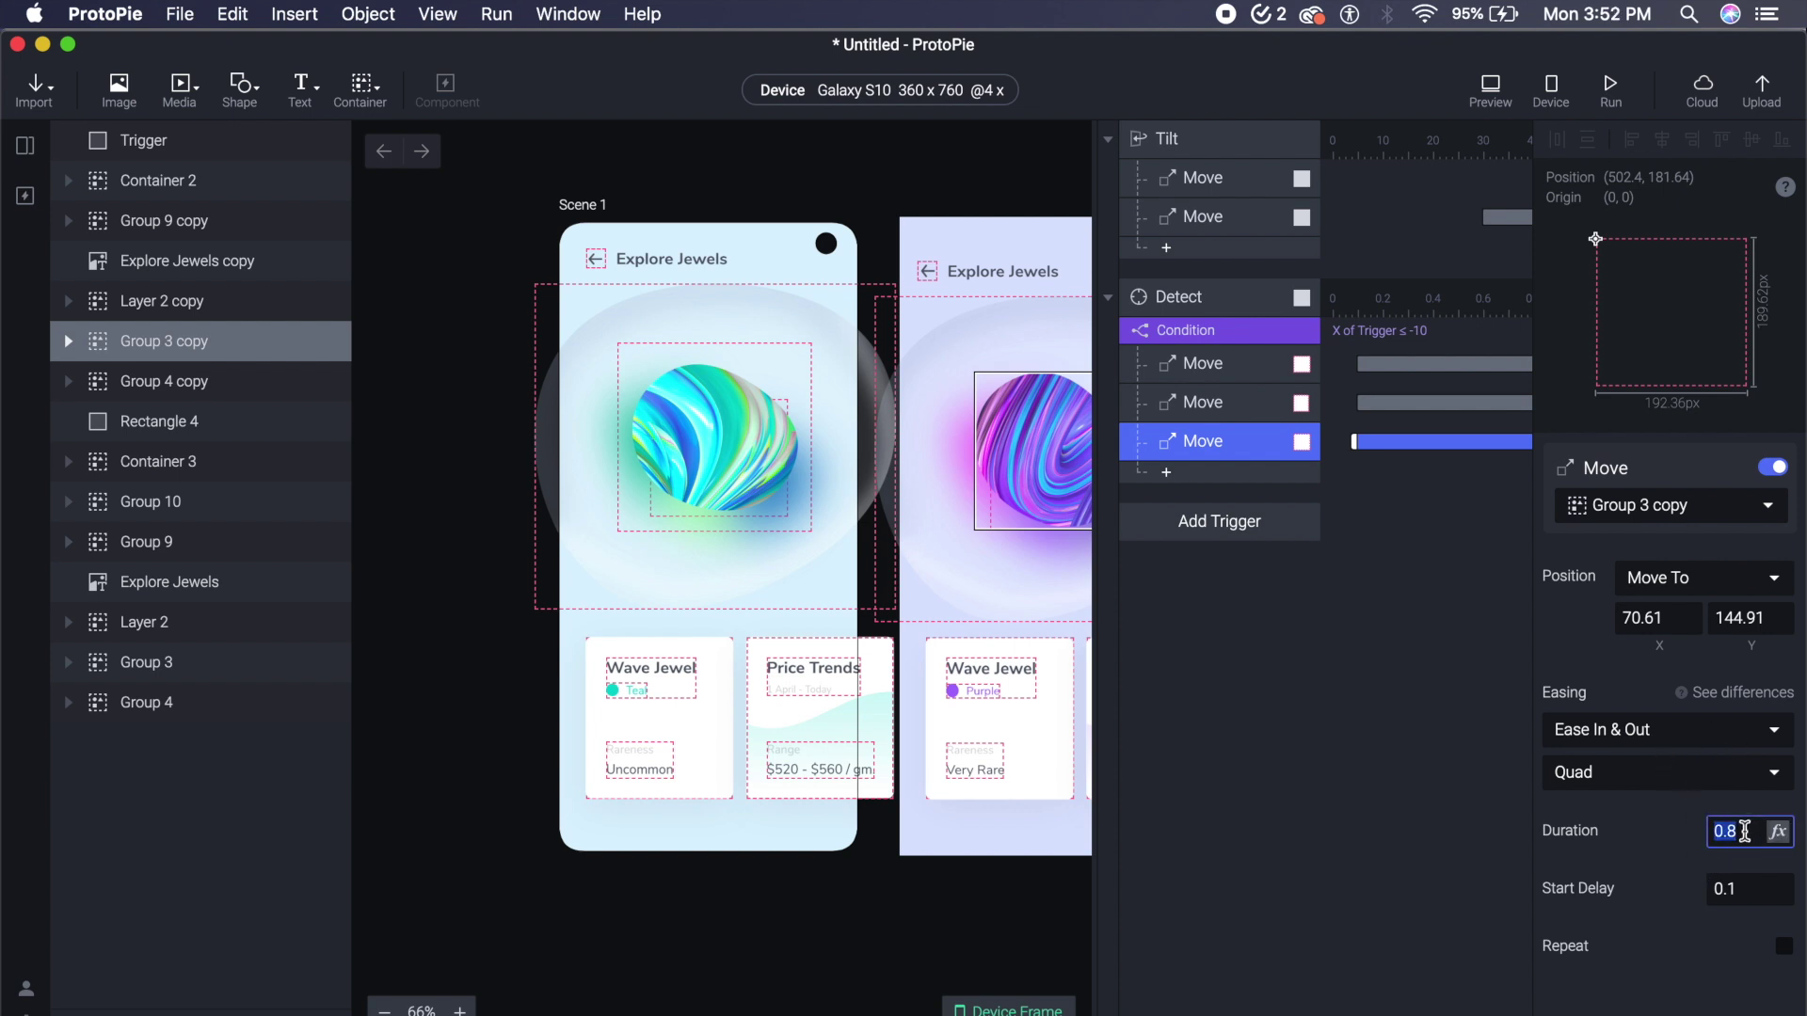
text(1)
click(1749, 885)
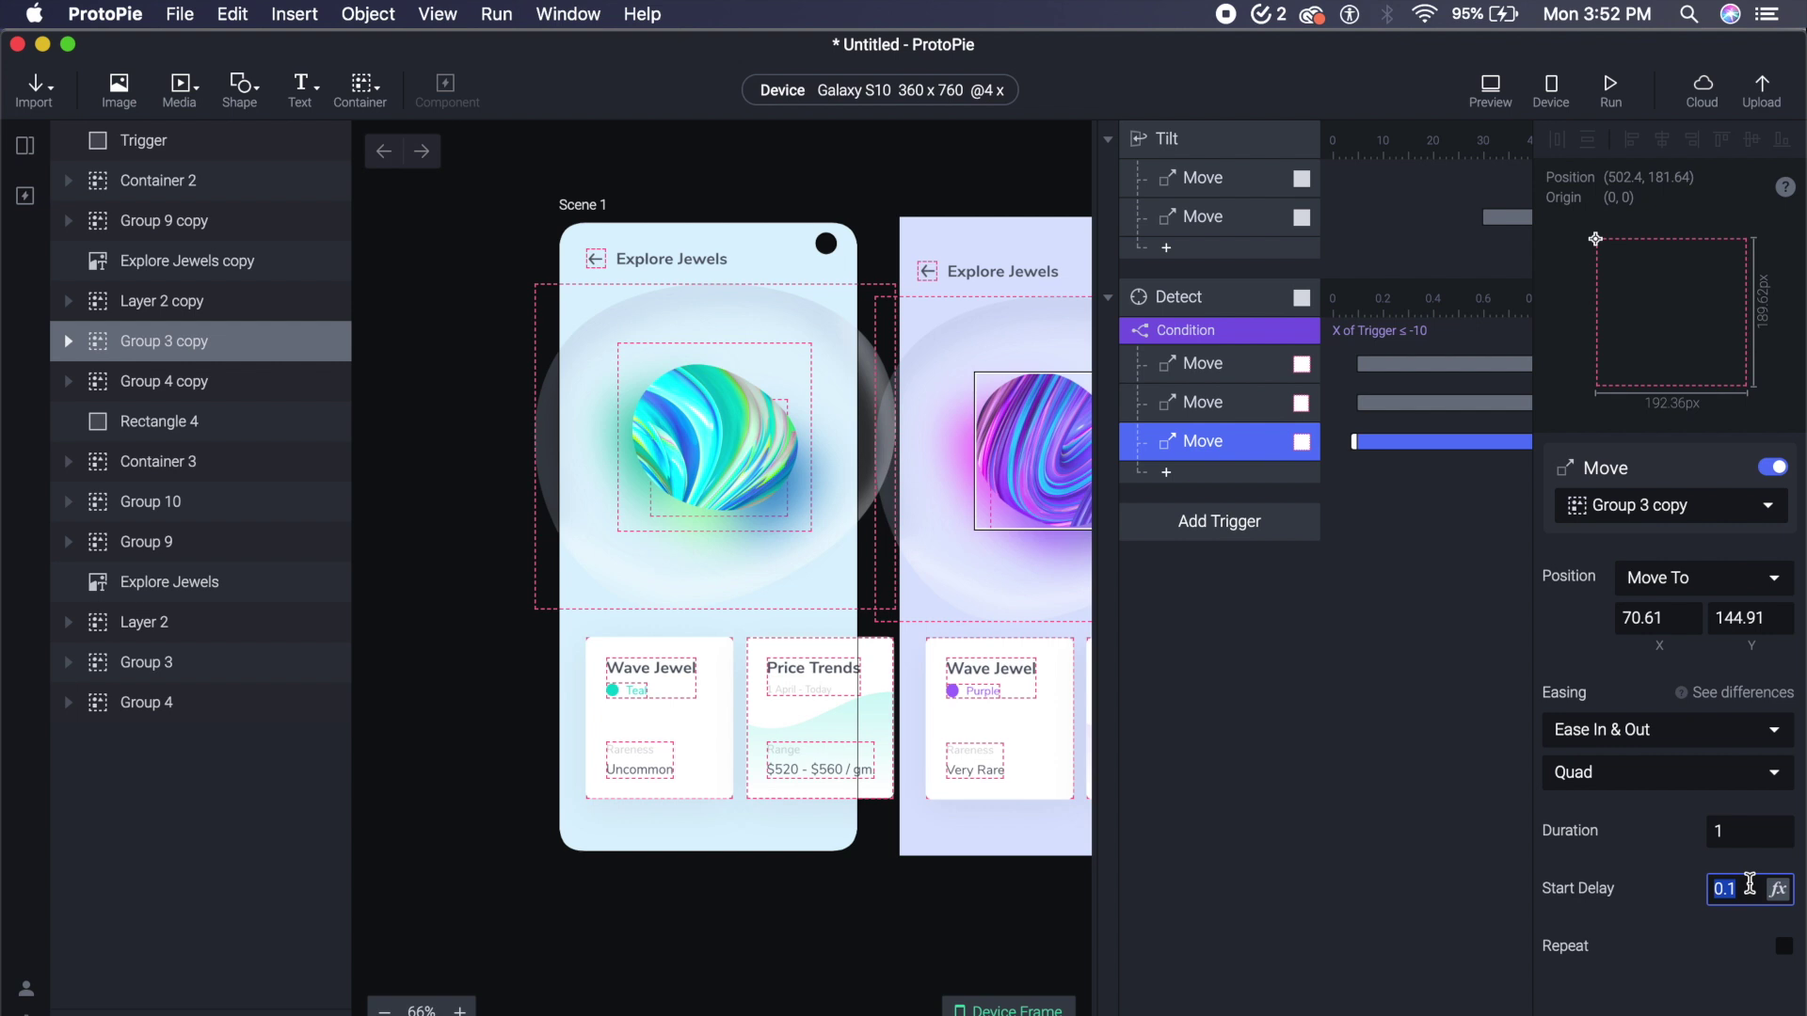
text(0.2)
key(Return)
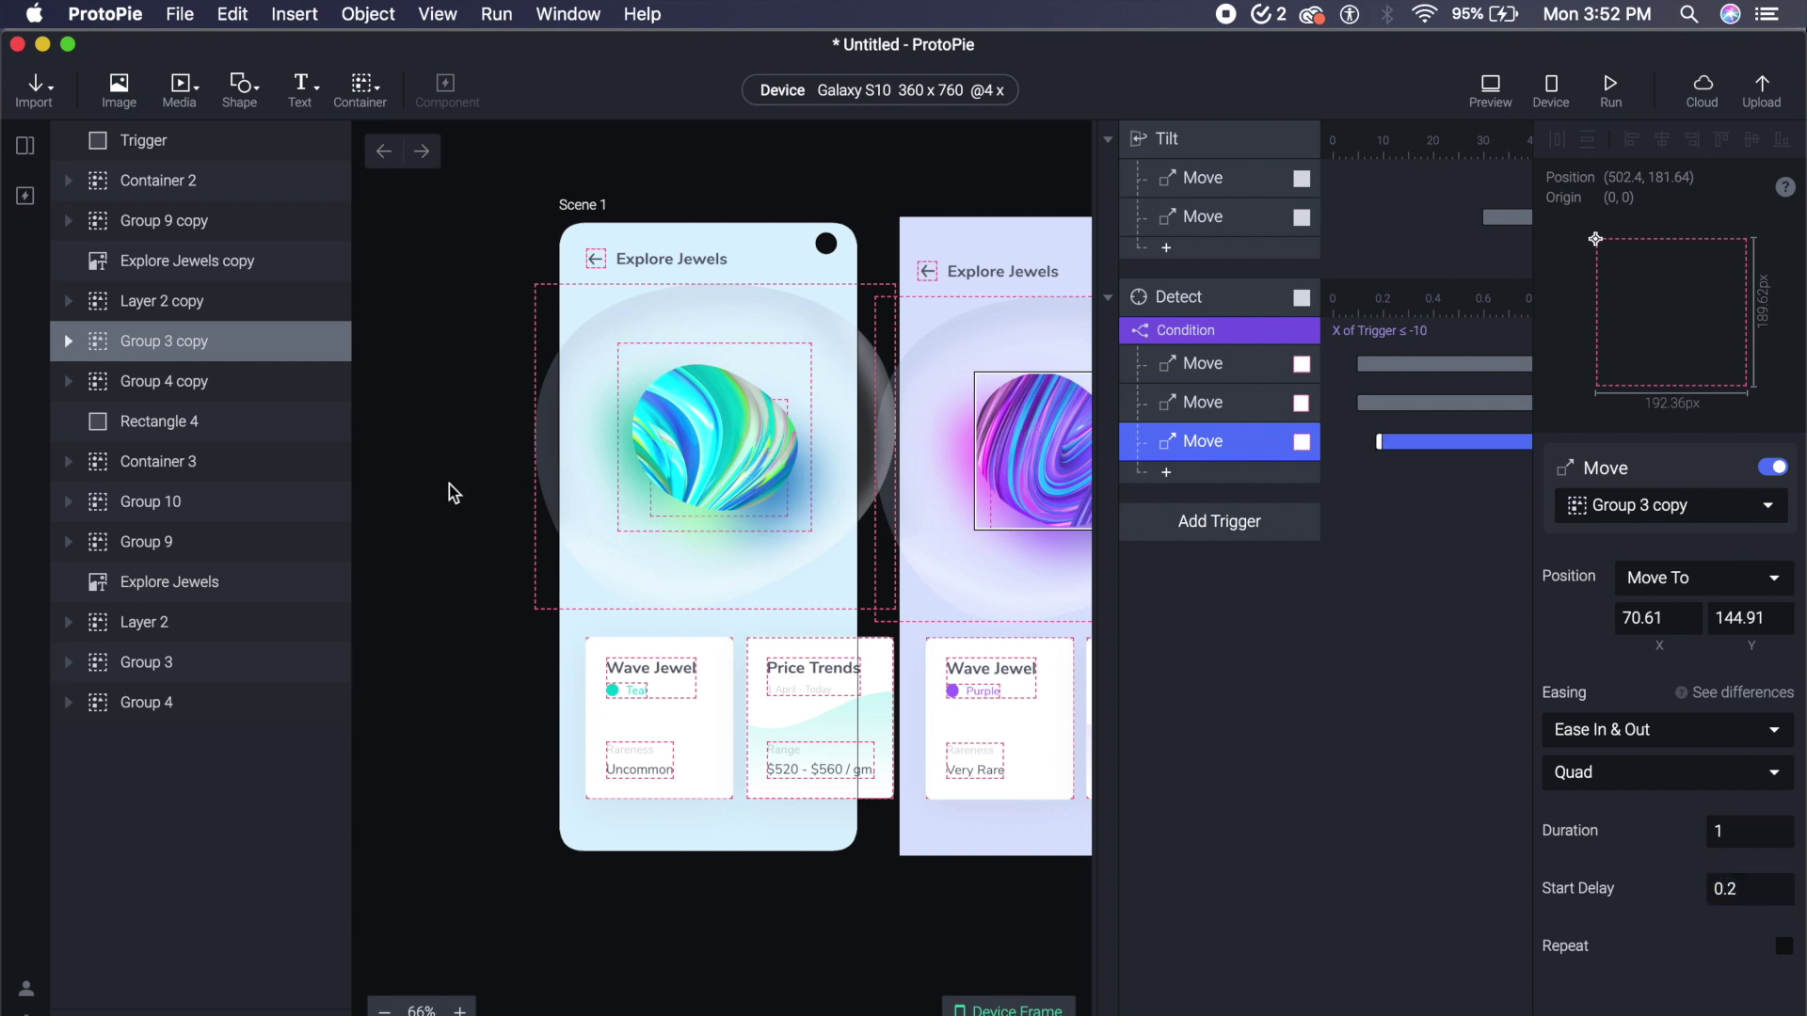
click(1025, 673)
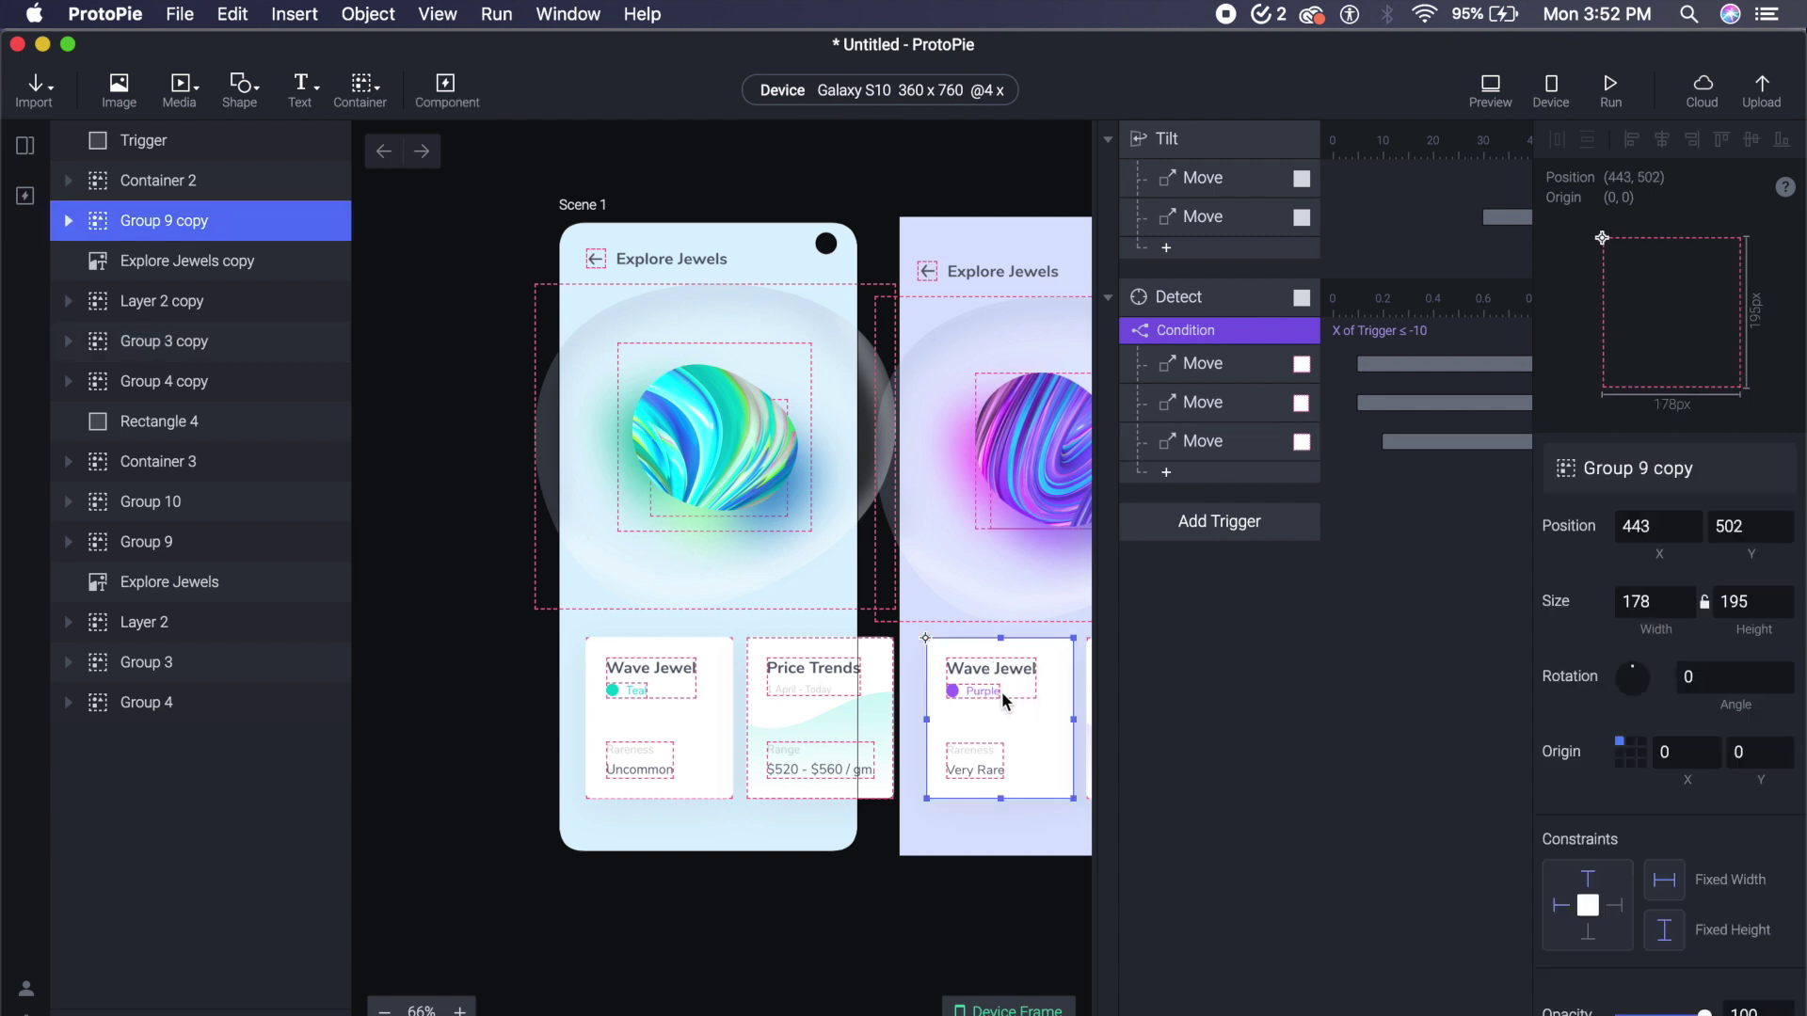
- Review the third Move and both Wave Jewel cards, then browse the trigger type list
click(1204, 444)
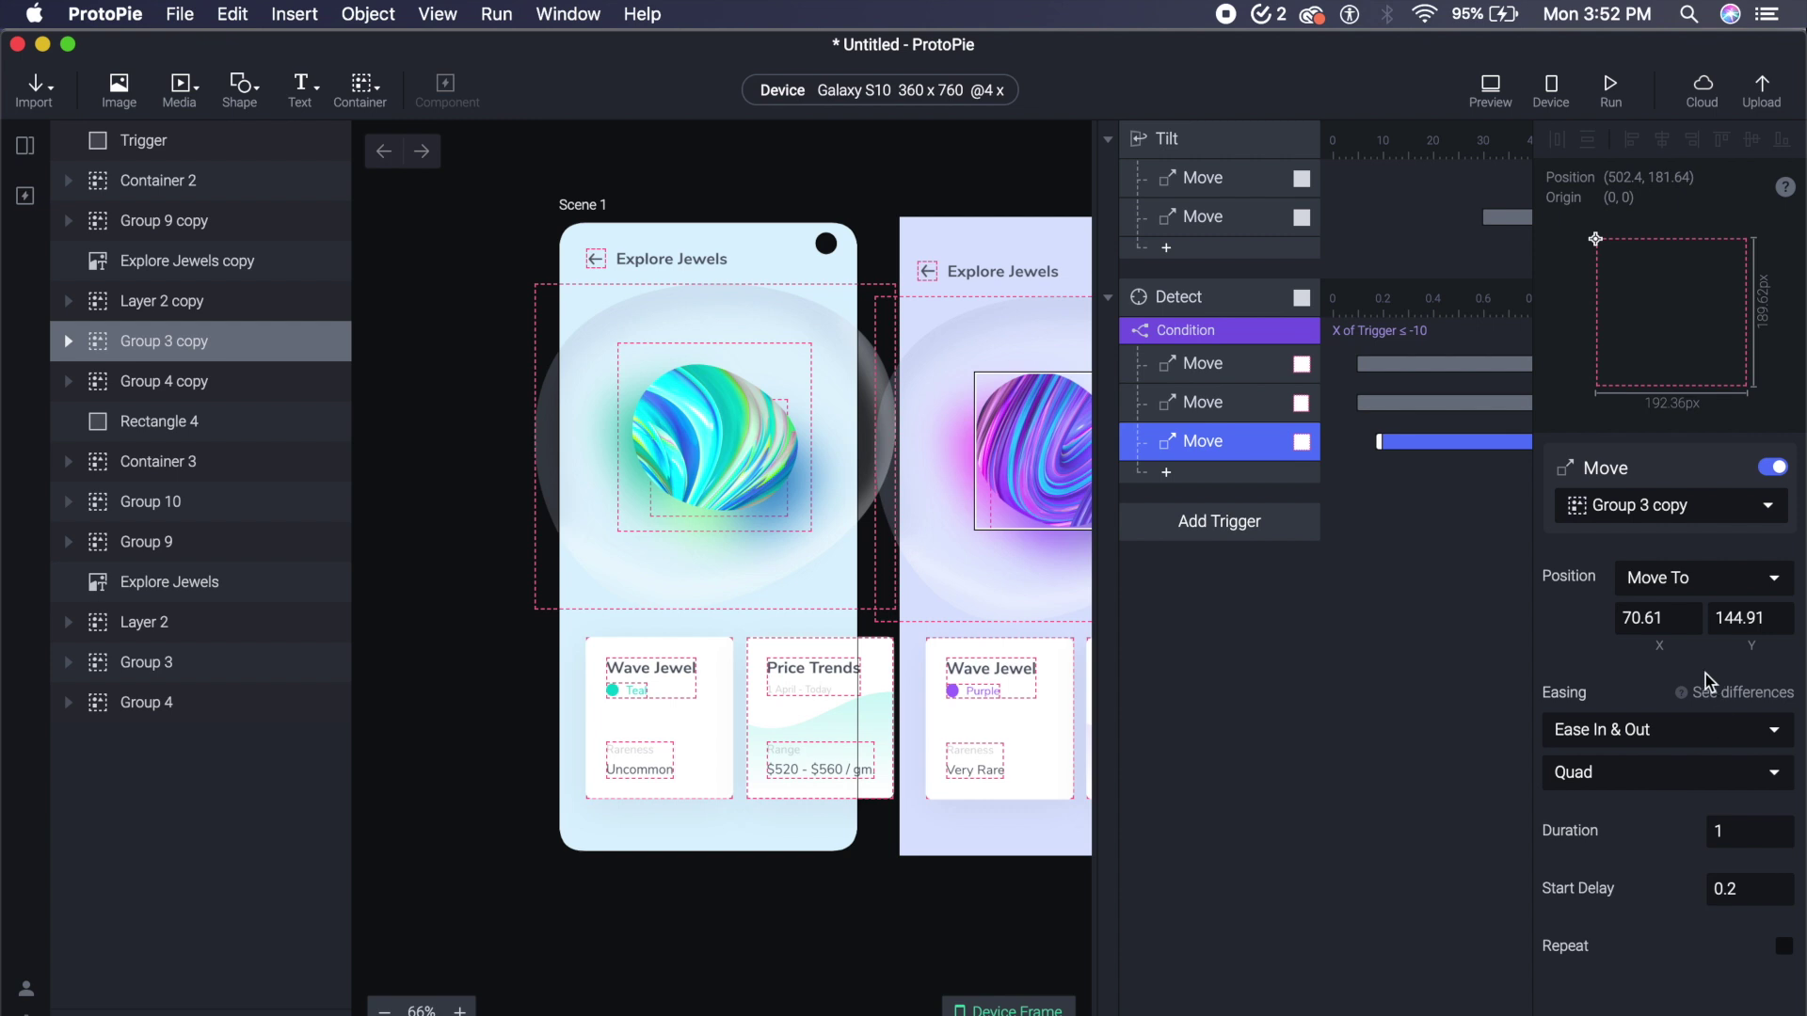
click(949, 703)
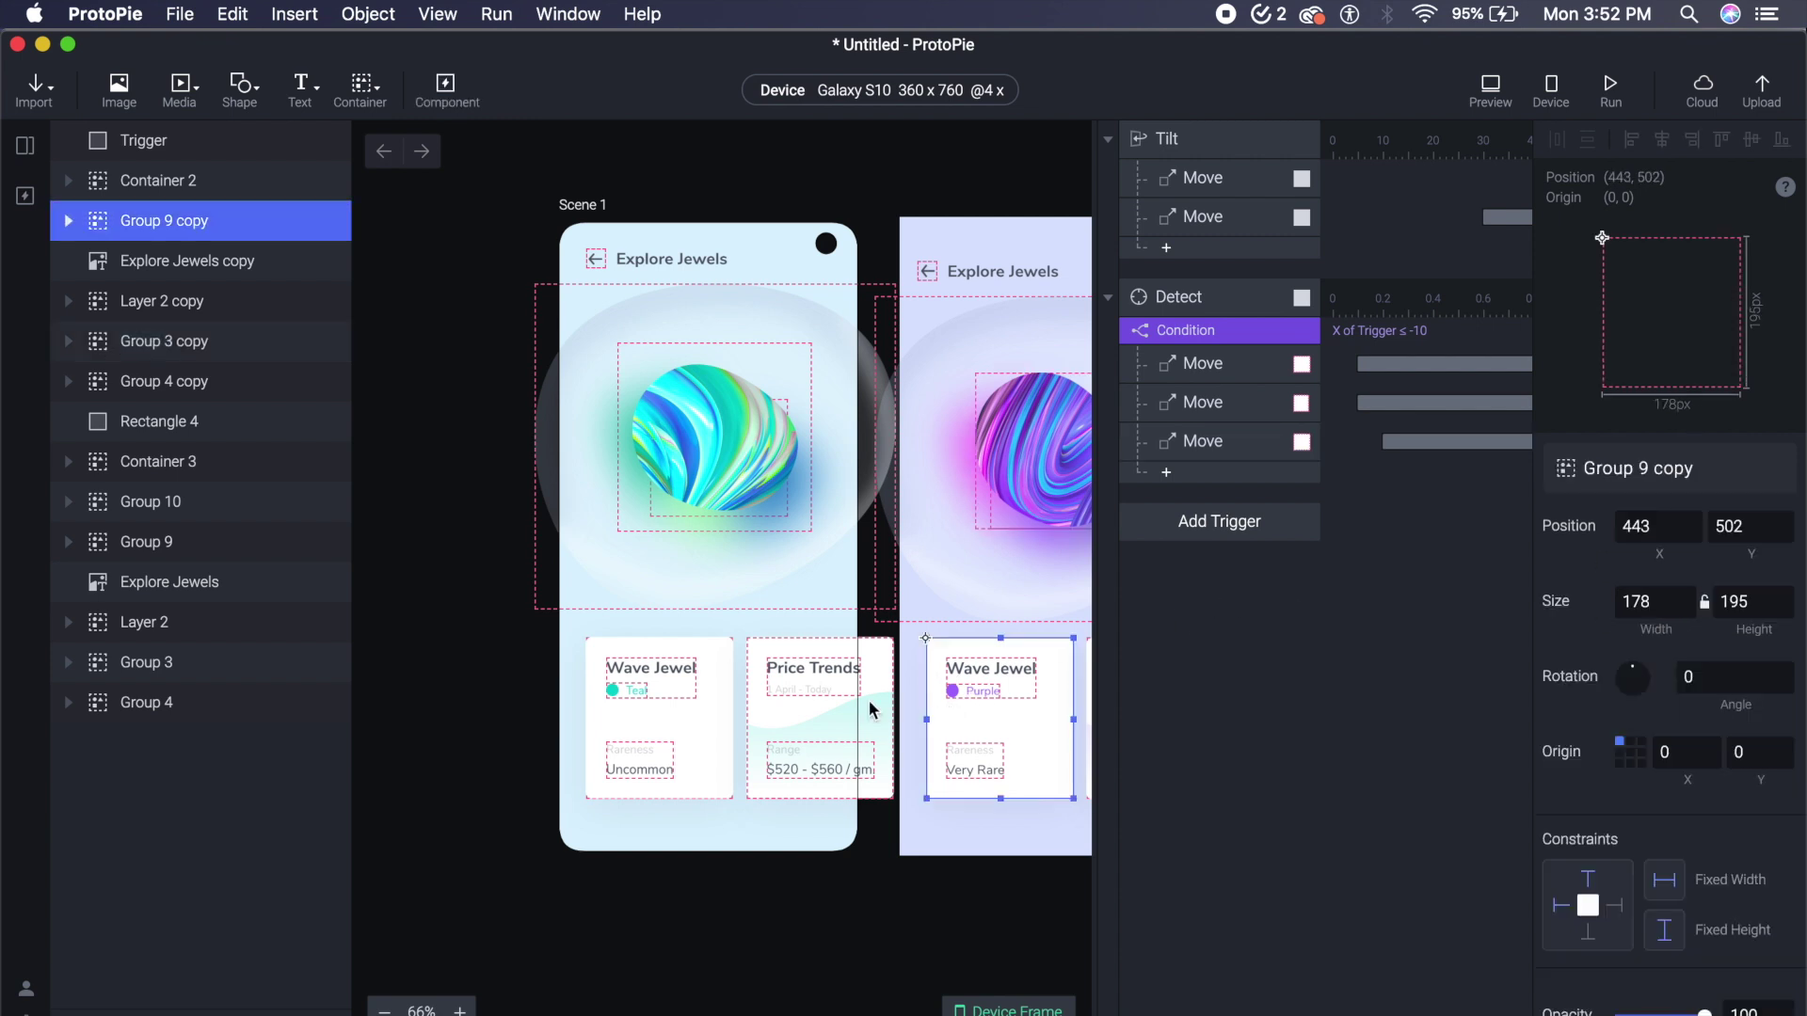
click(696, 698)
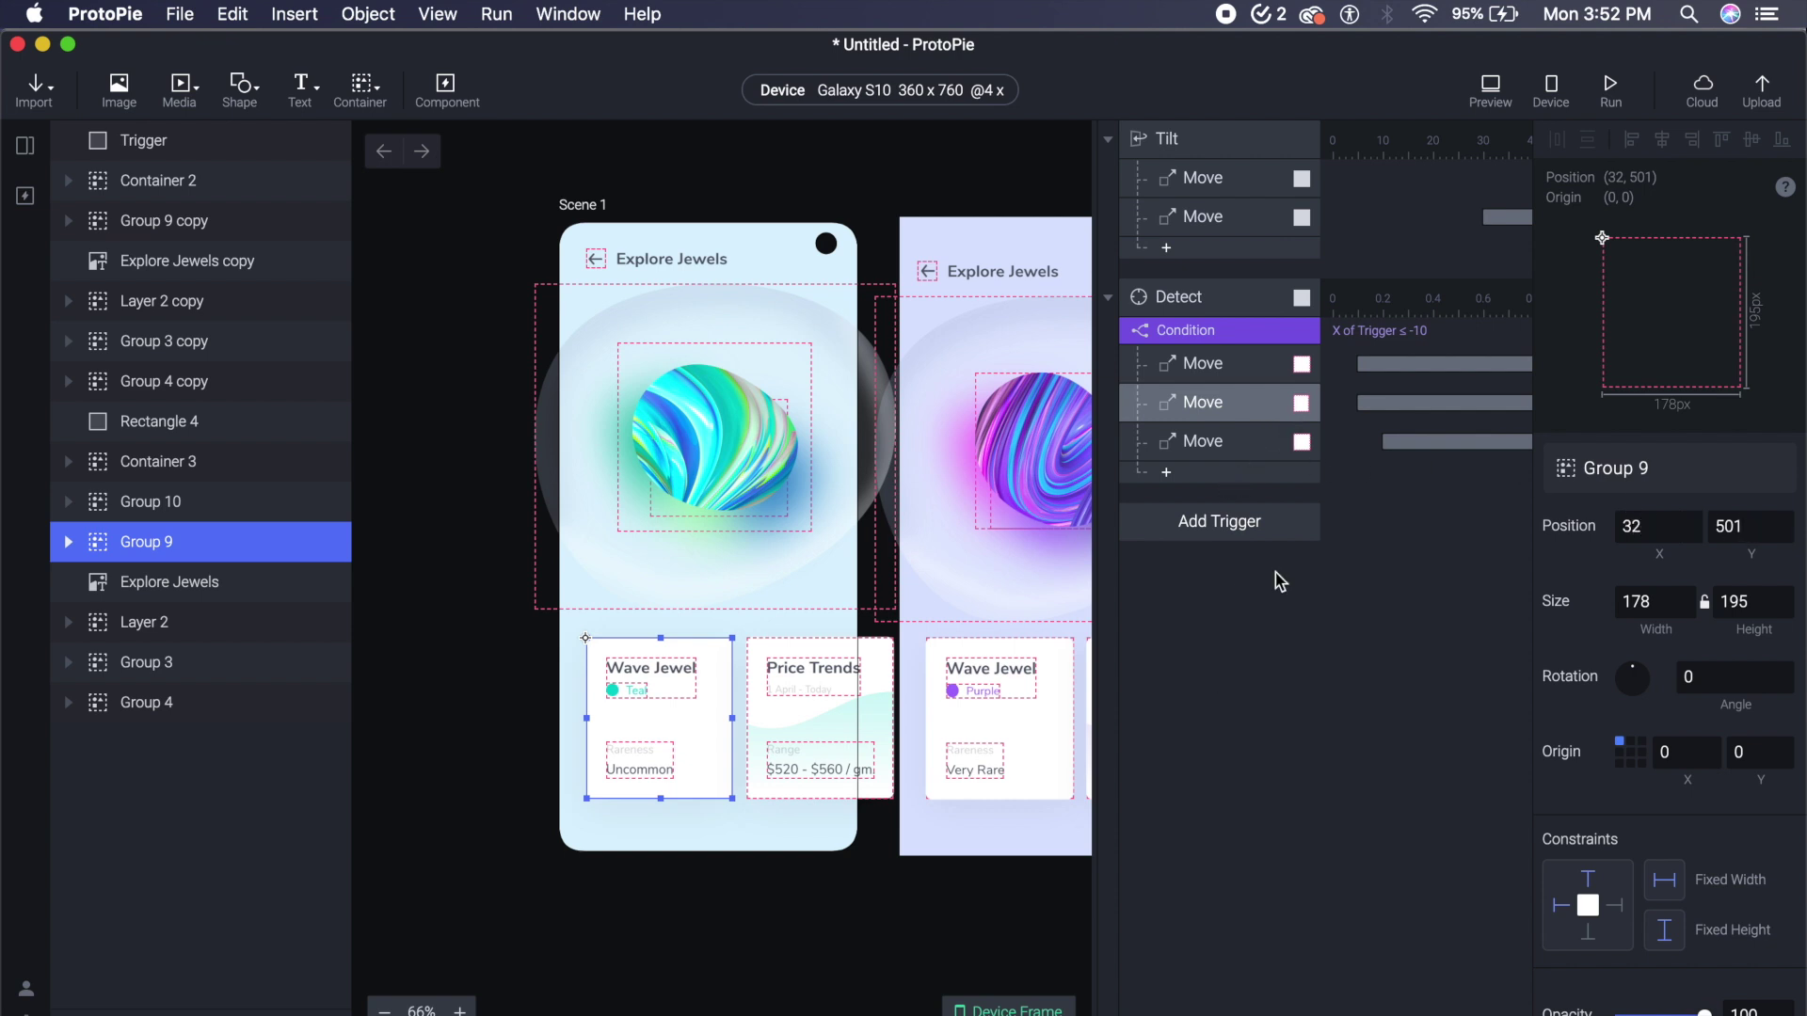
click(1282, 535)
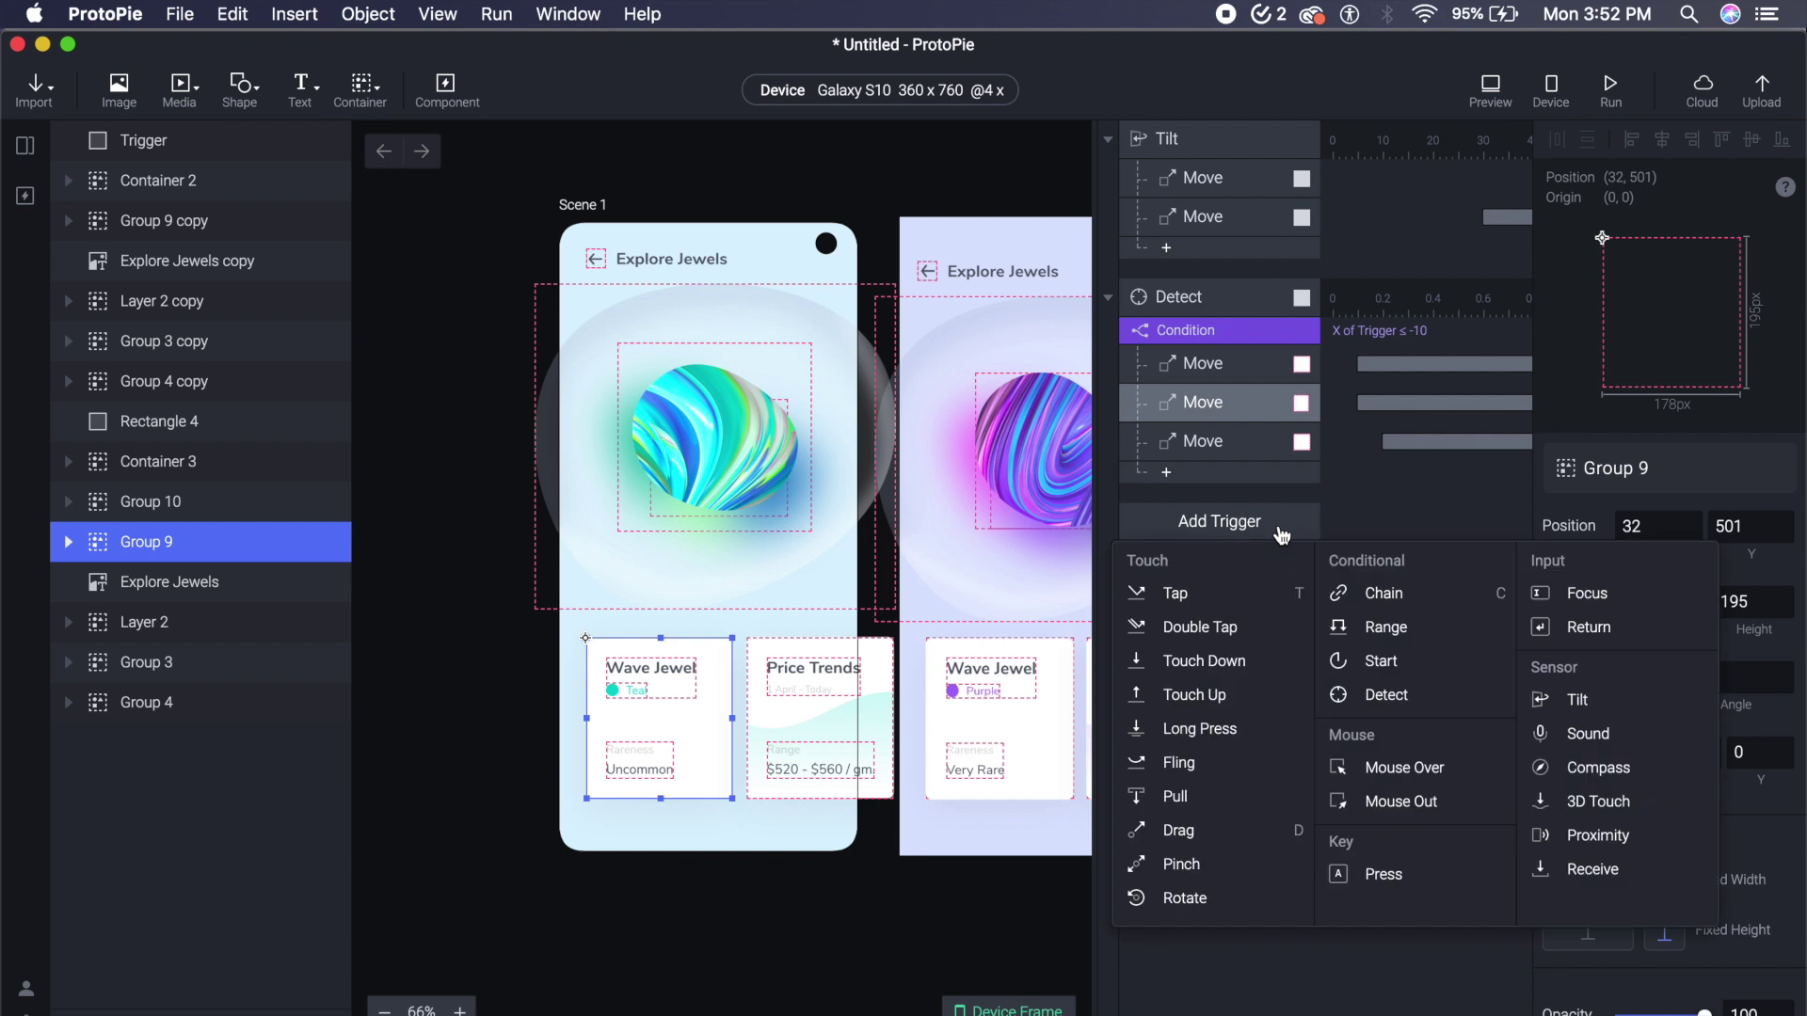
click(1421, 477)
- Duplicate the Detect trigger and change the copy's condition to X of Trigger ≥ 10
click(1186, 301)
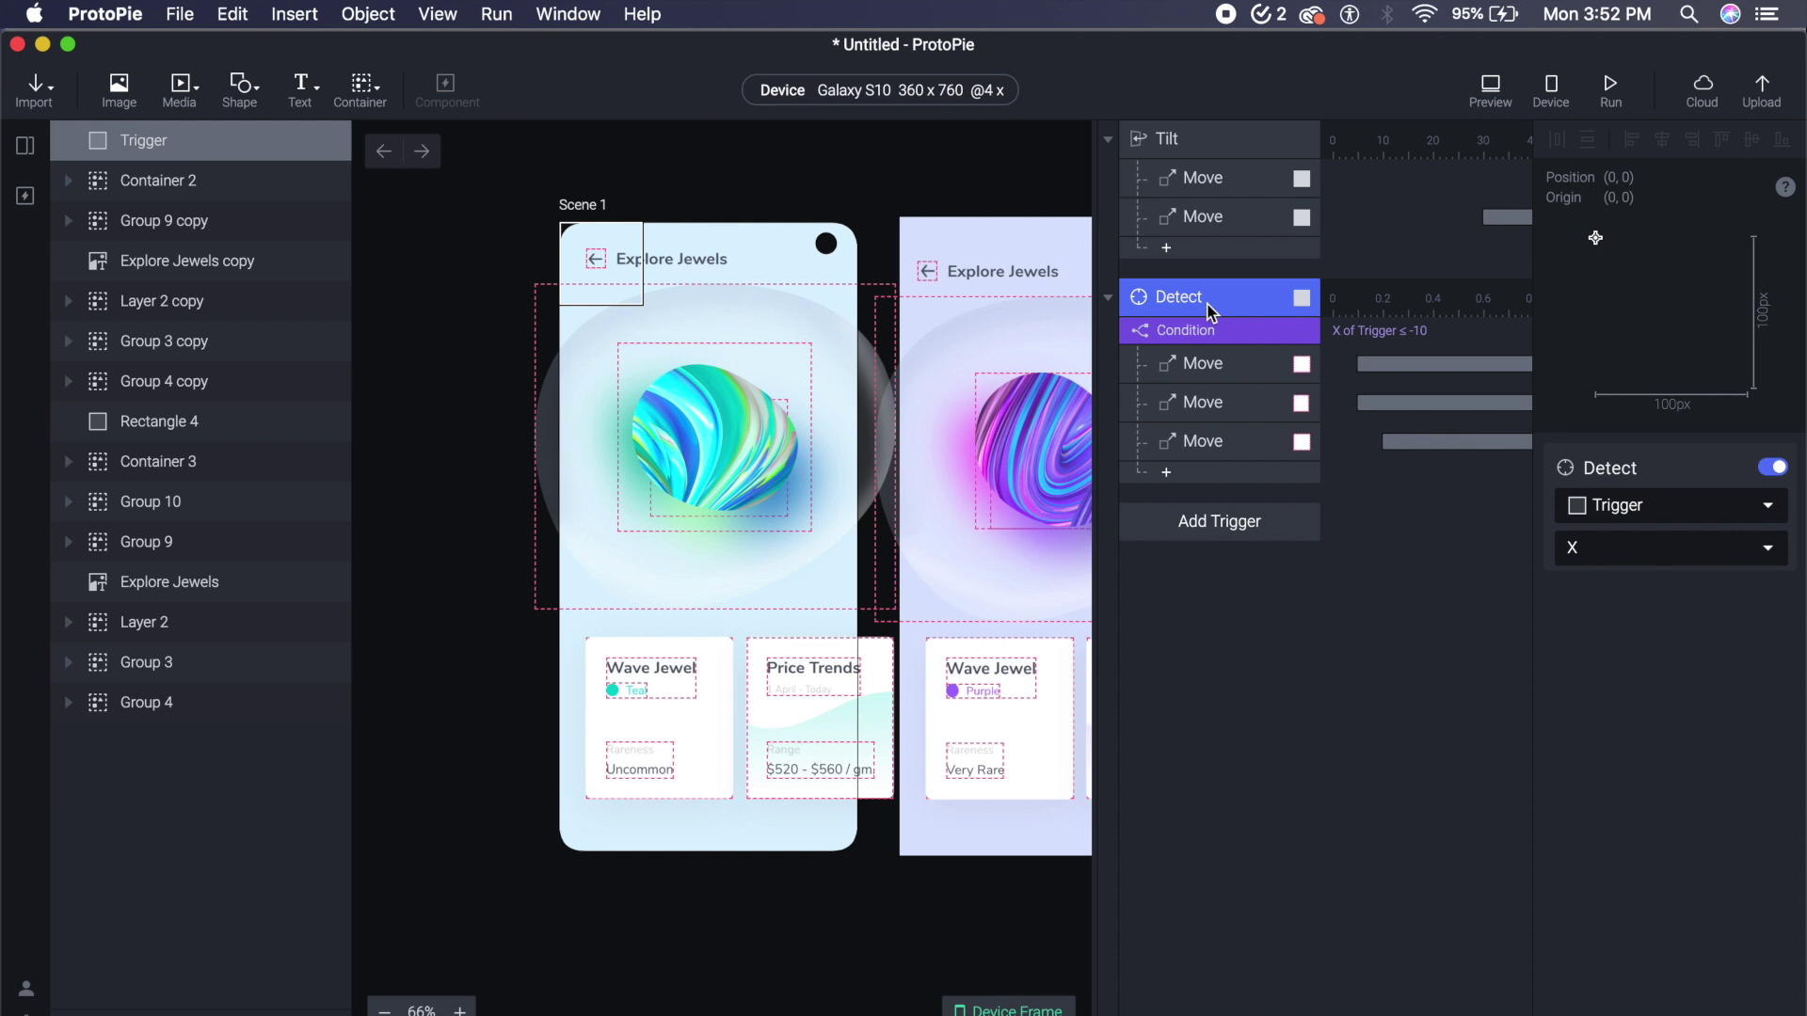
key(super+d)
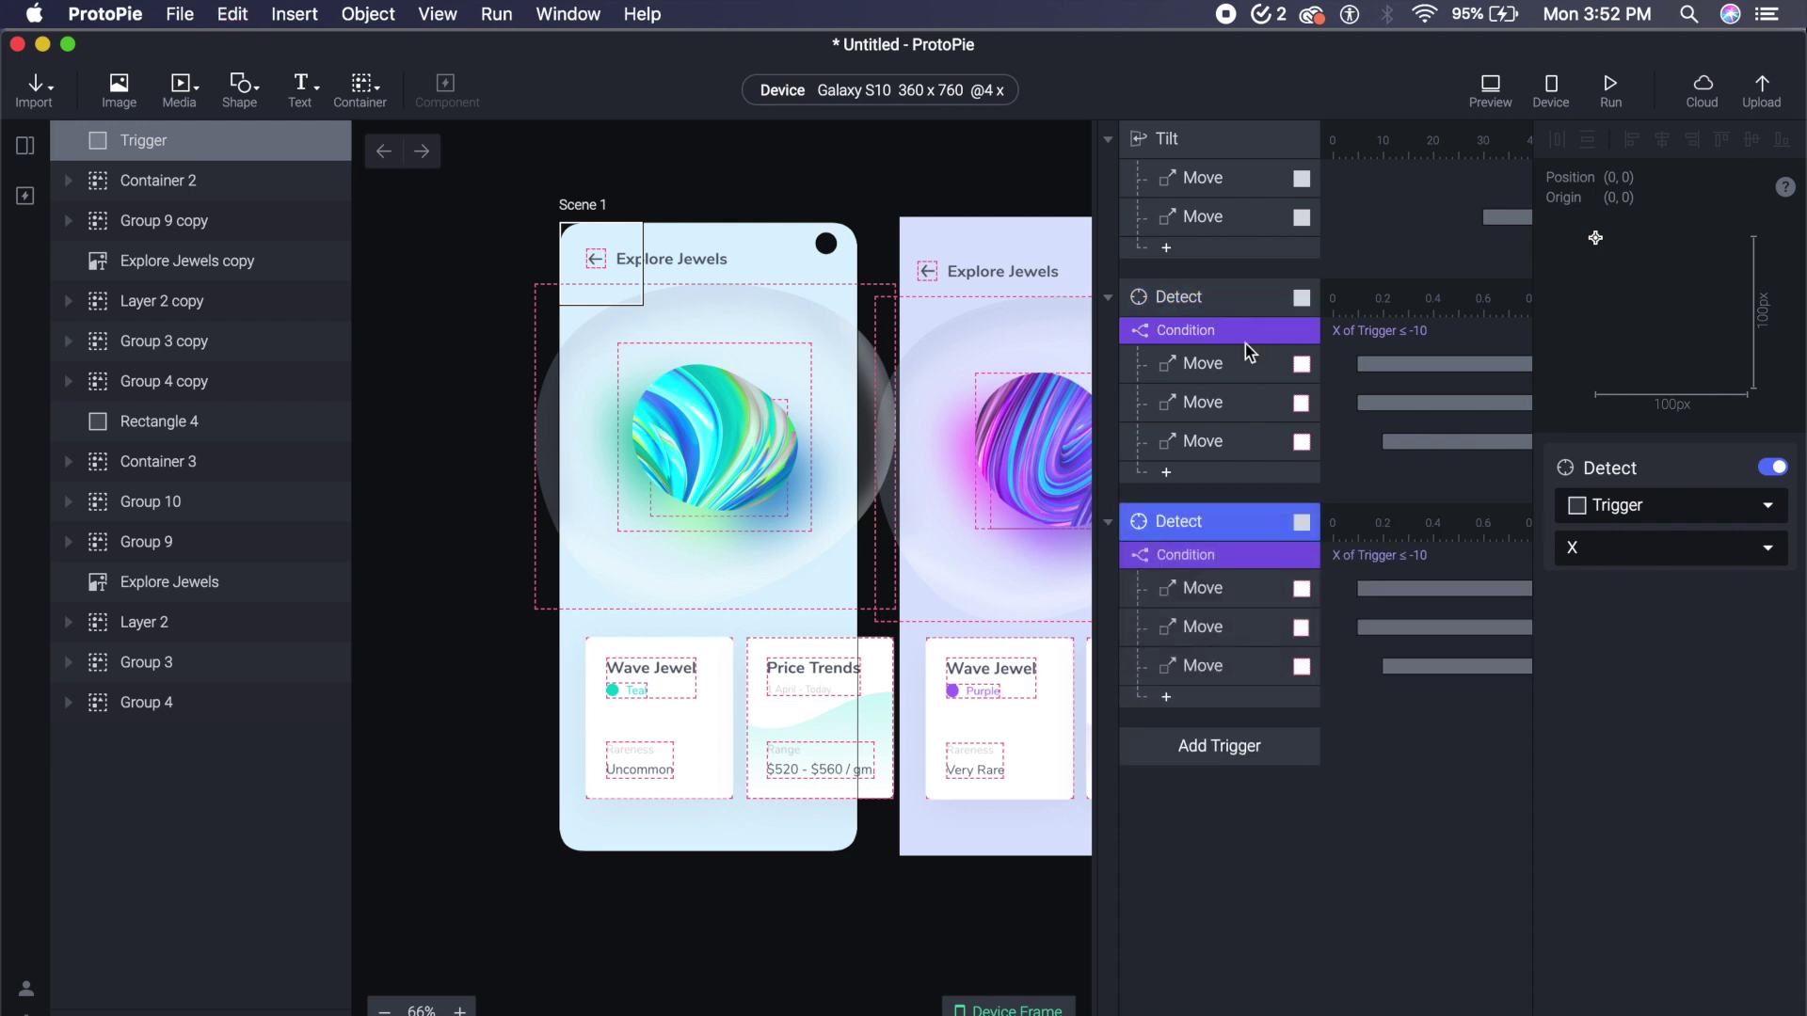
click(1205, 556)
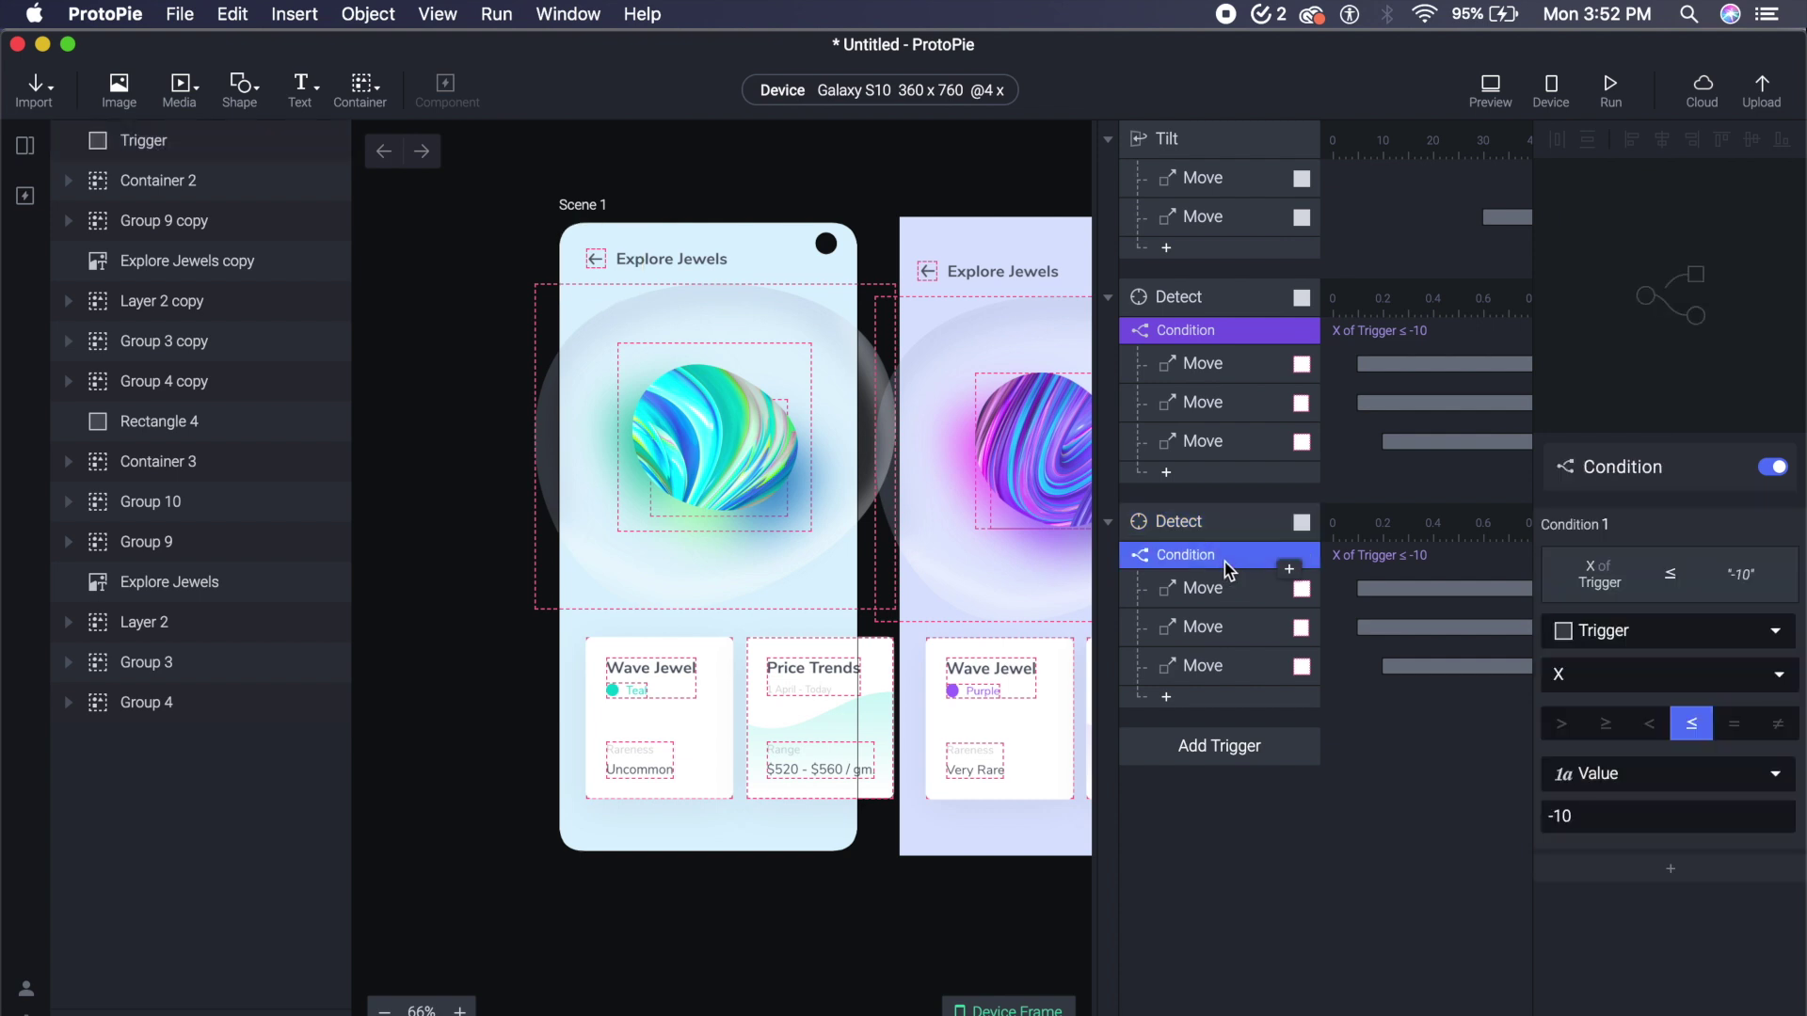
click(1615, 739)
click(1608, 819)
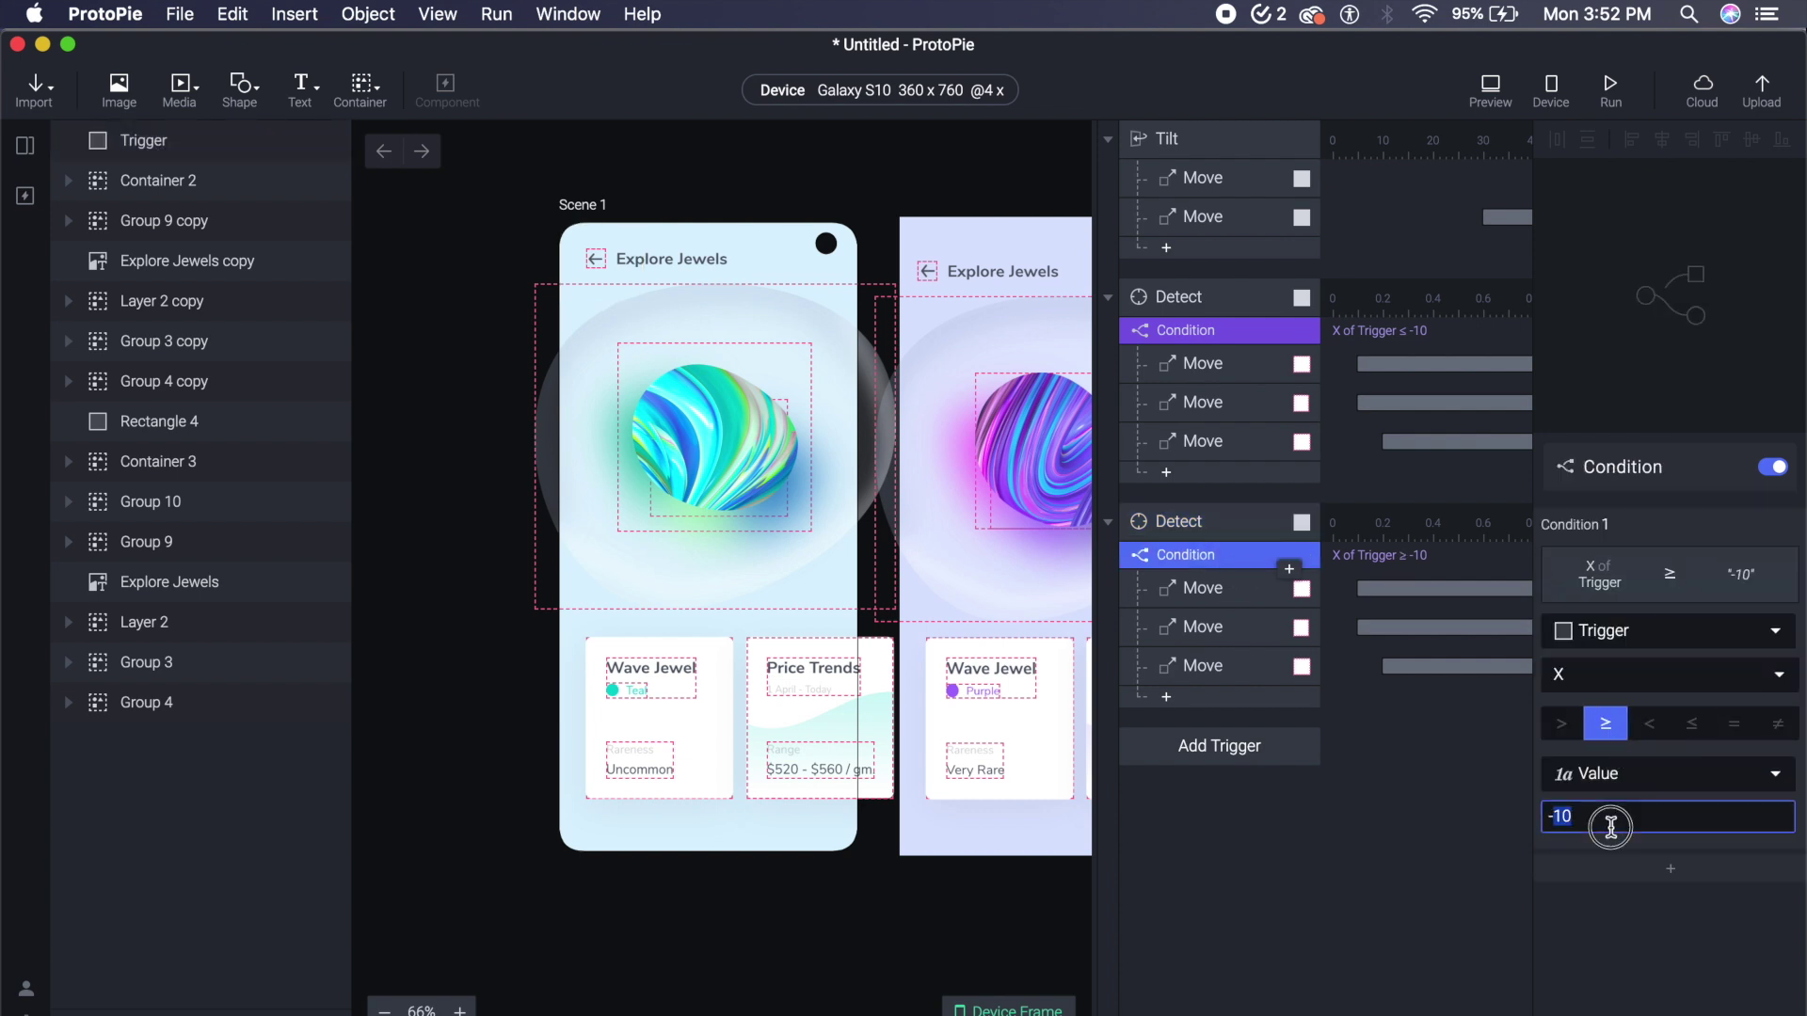
text(10)
key(Return)
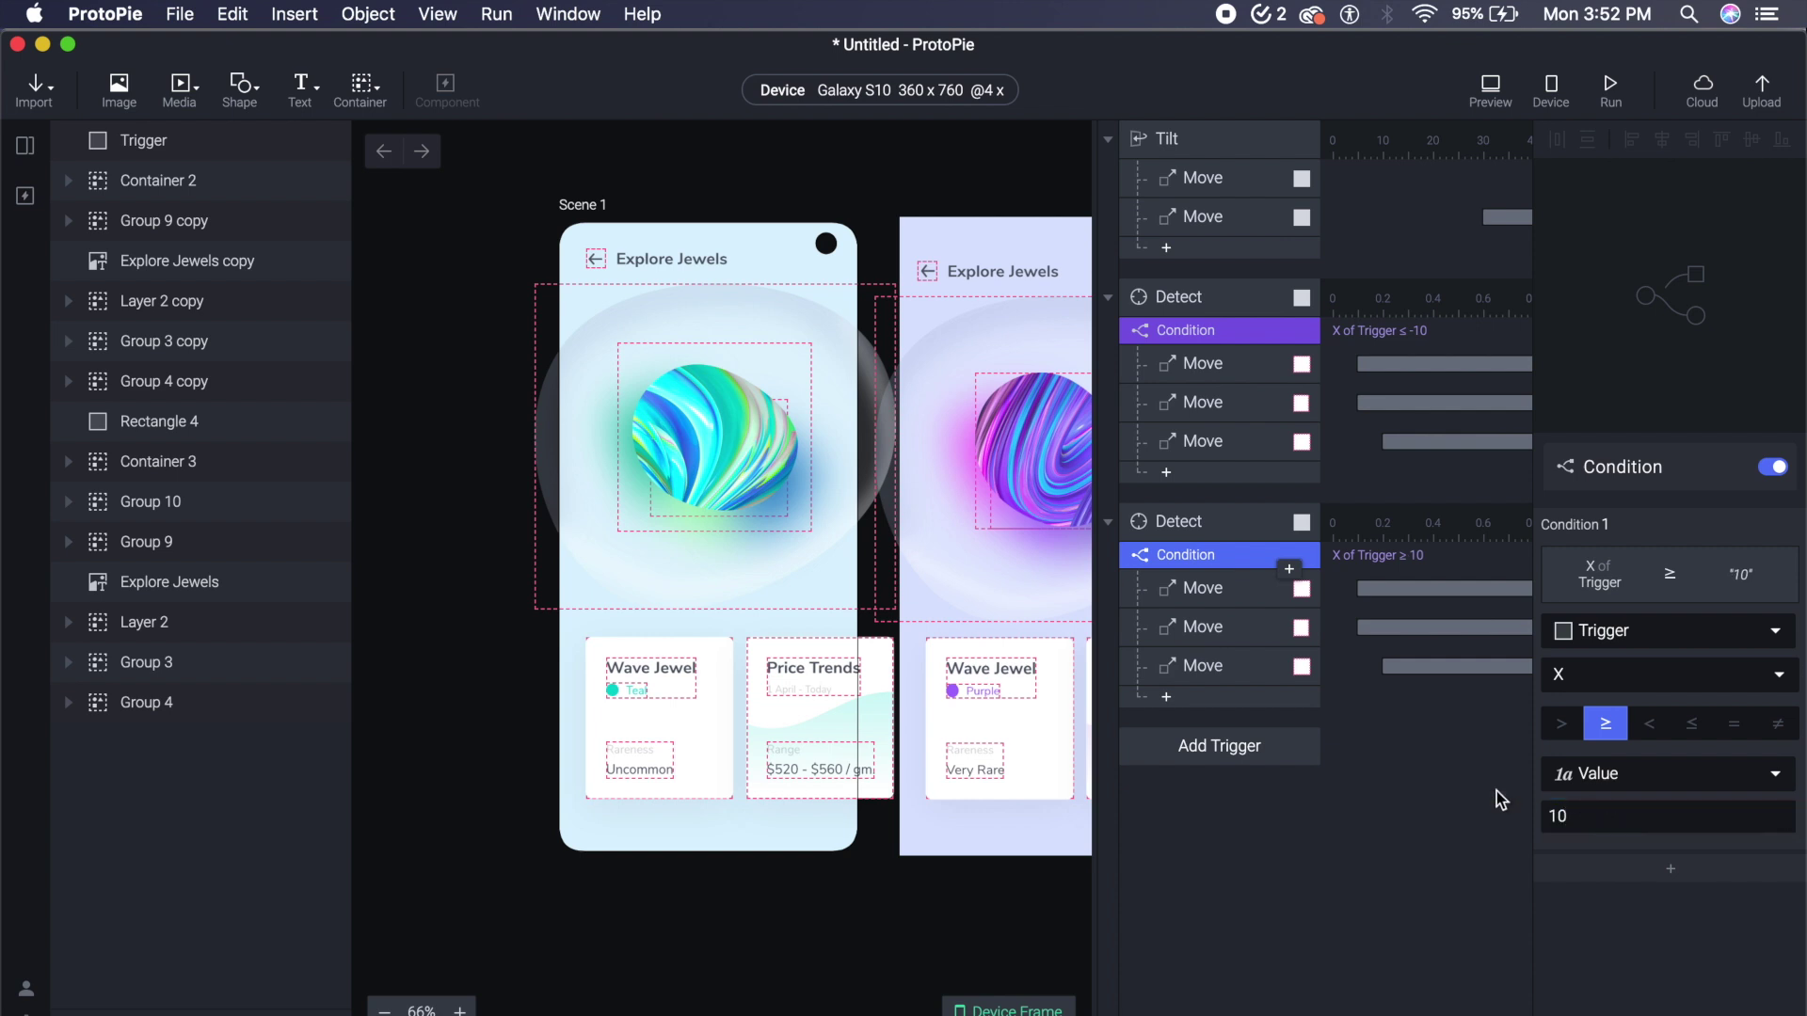
- Set the second Detect's Group 3 Move to shift X by 450
click(1215, 595)
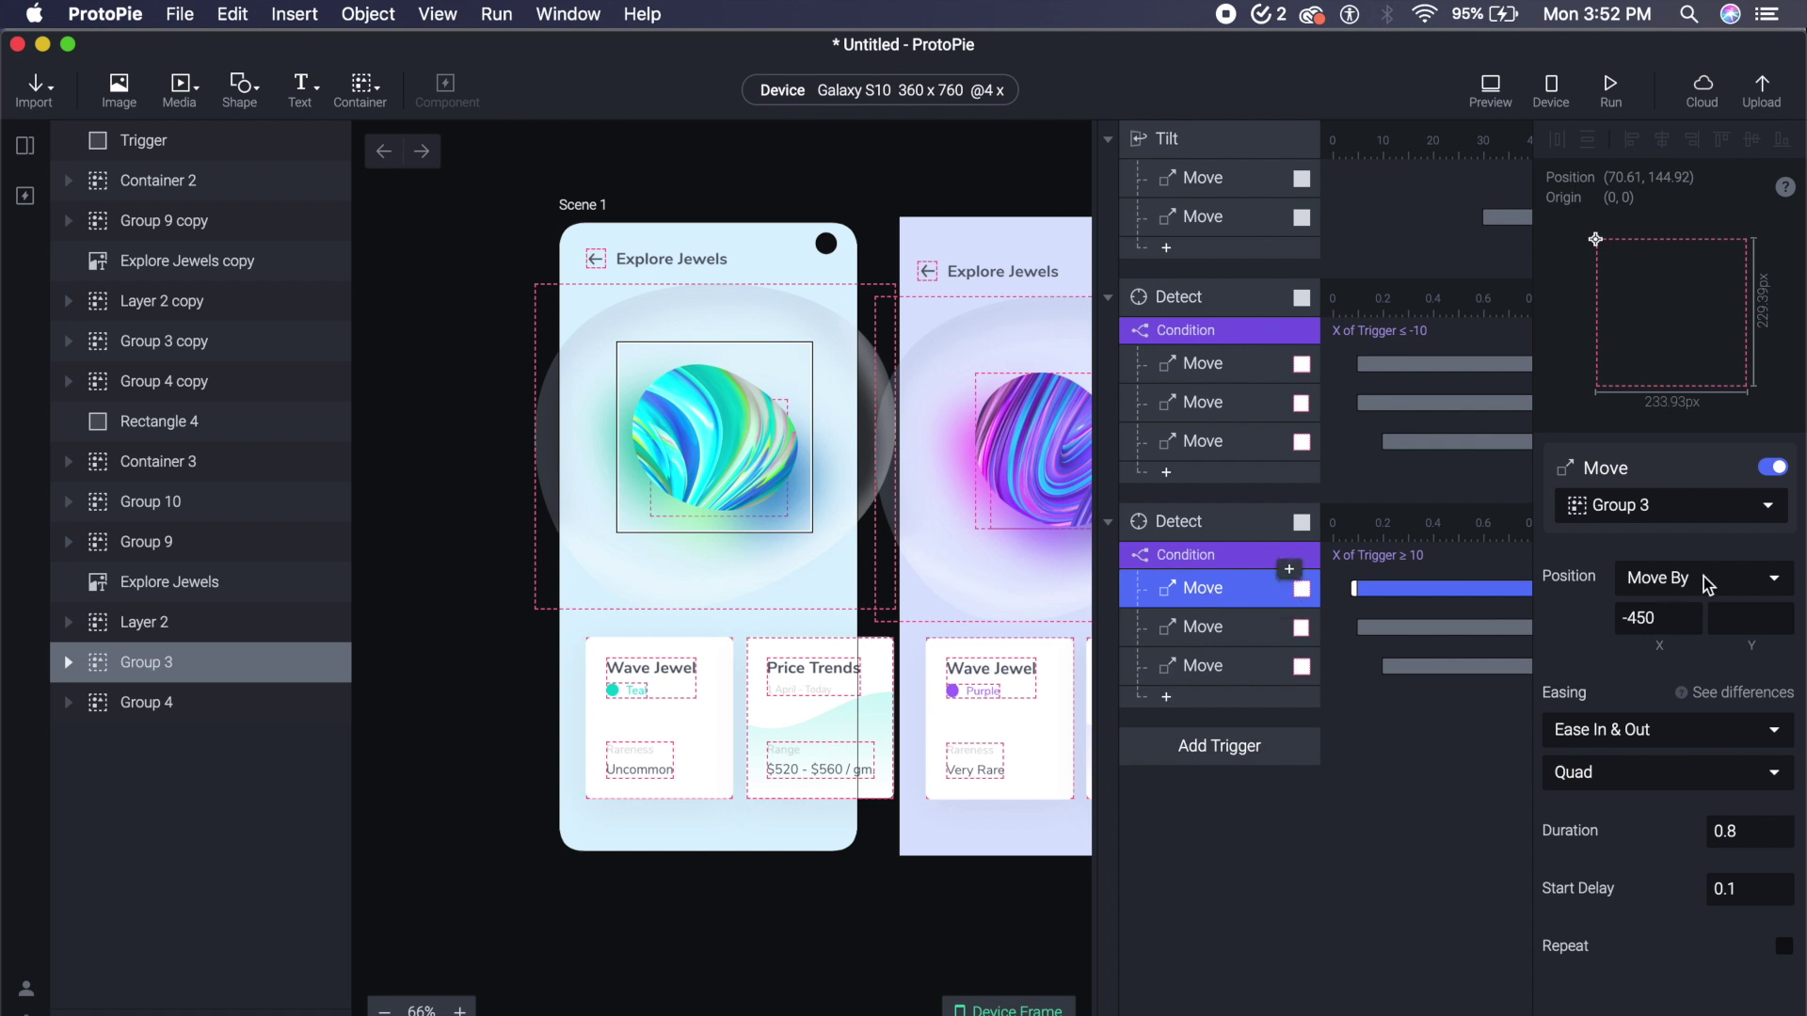
double_click(758, 431)
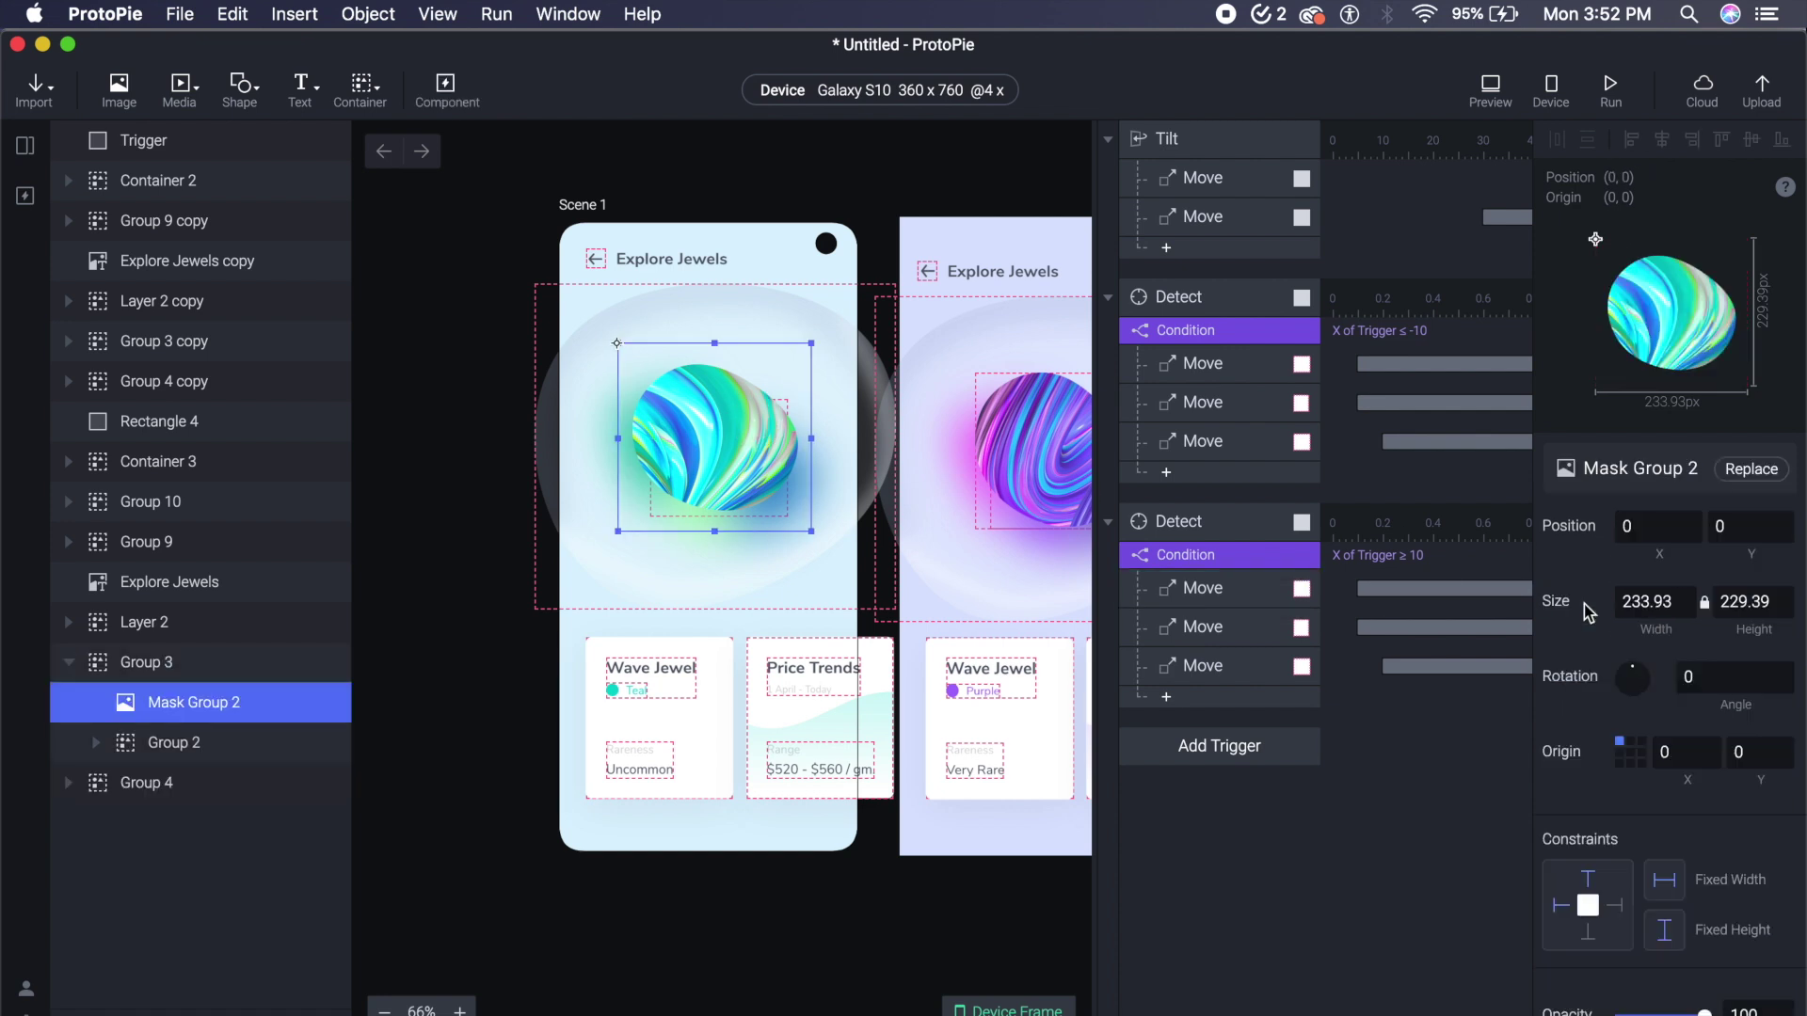
click(1176, 915)
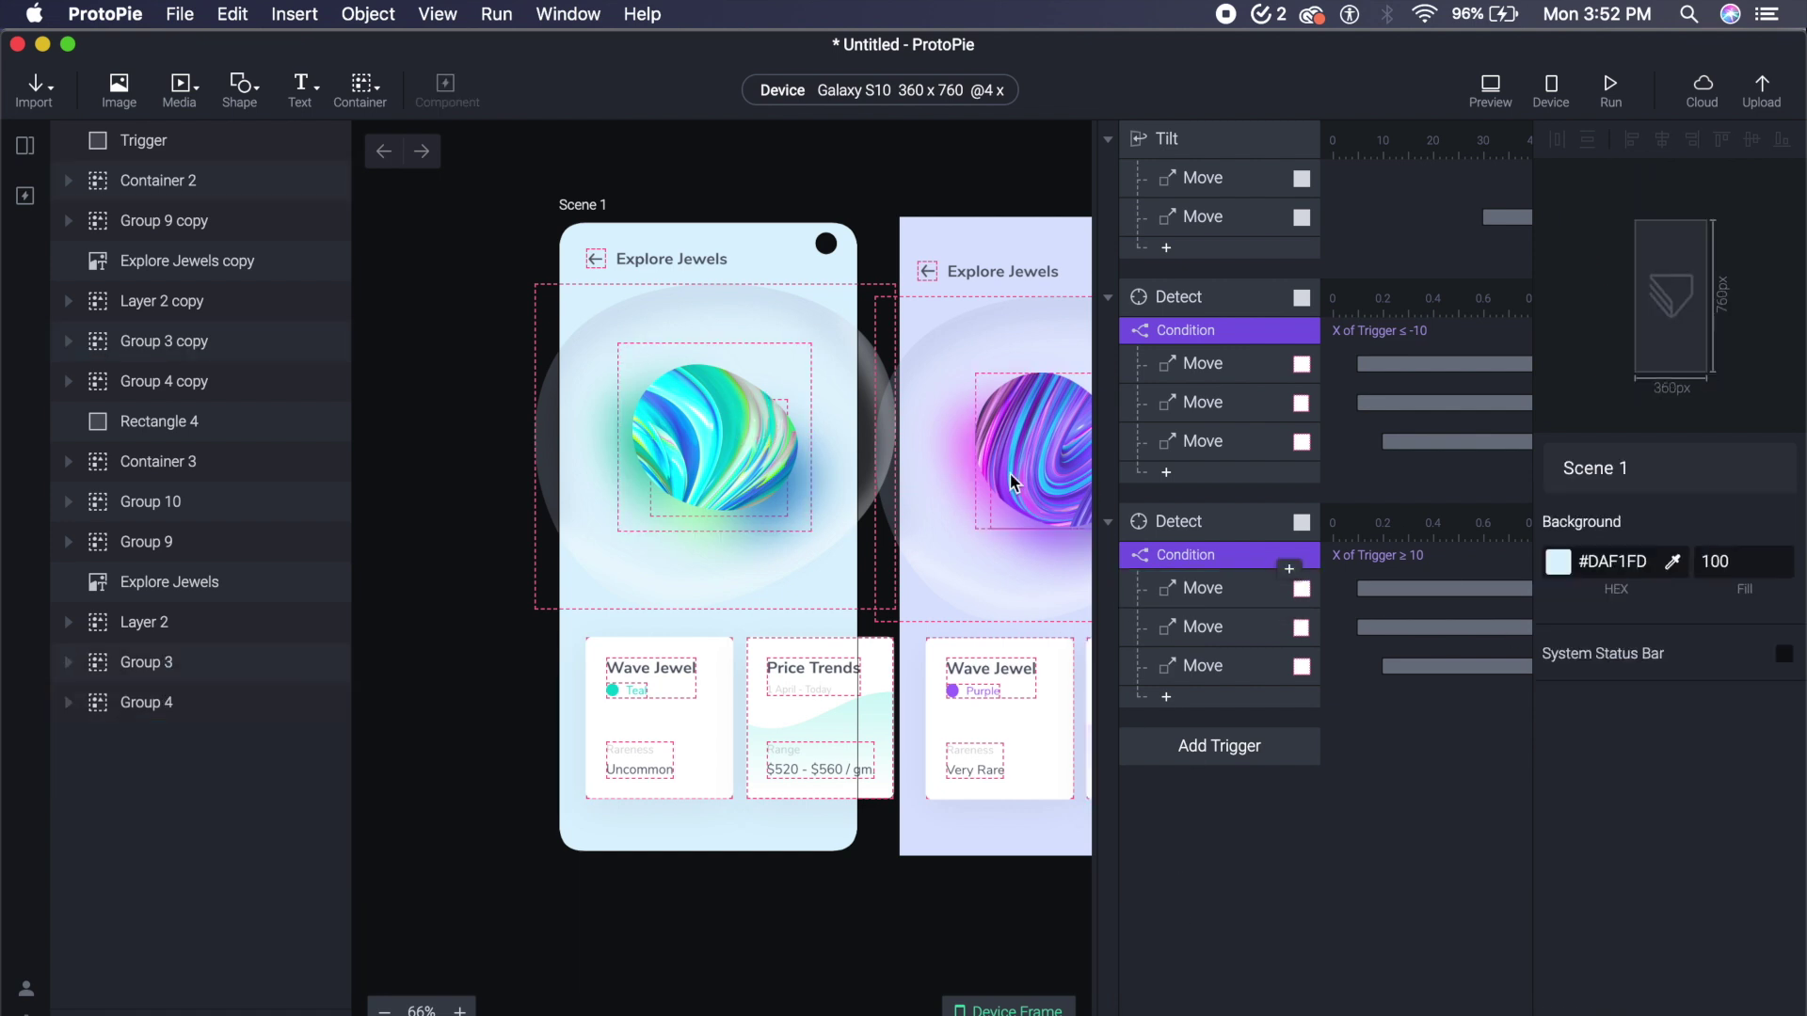
click(756, 428)
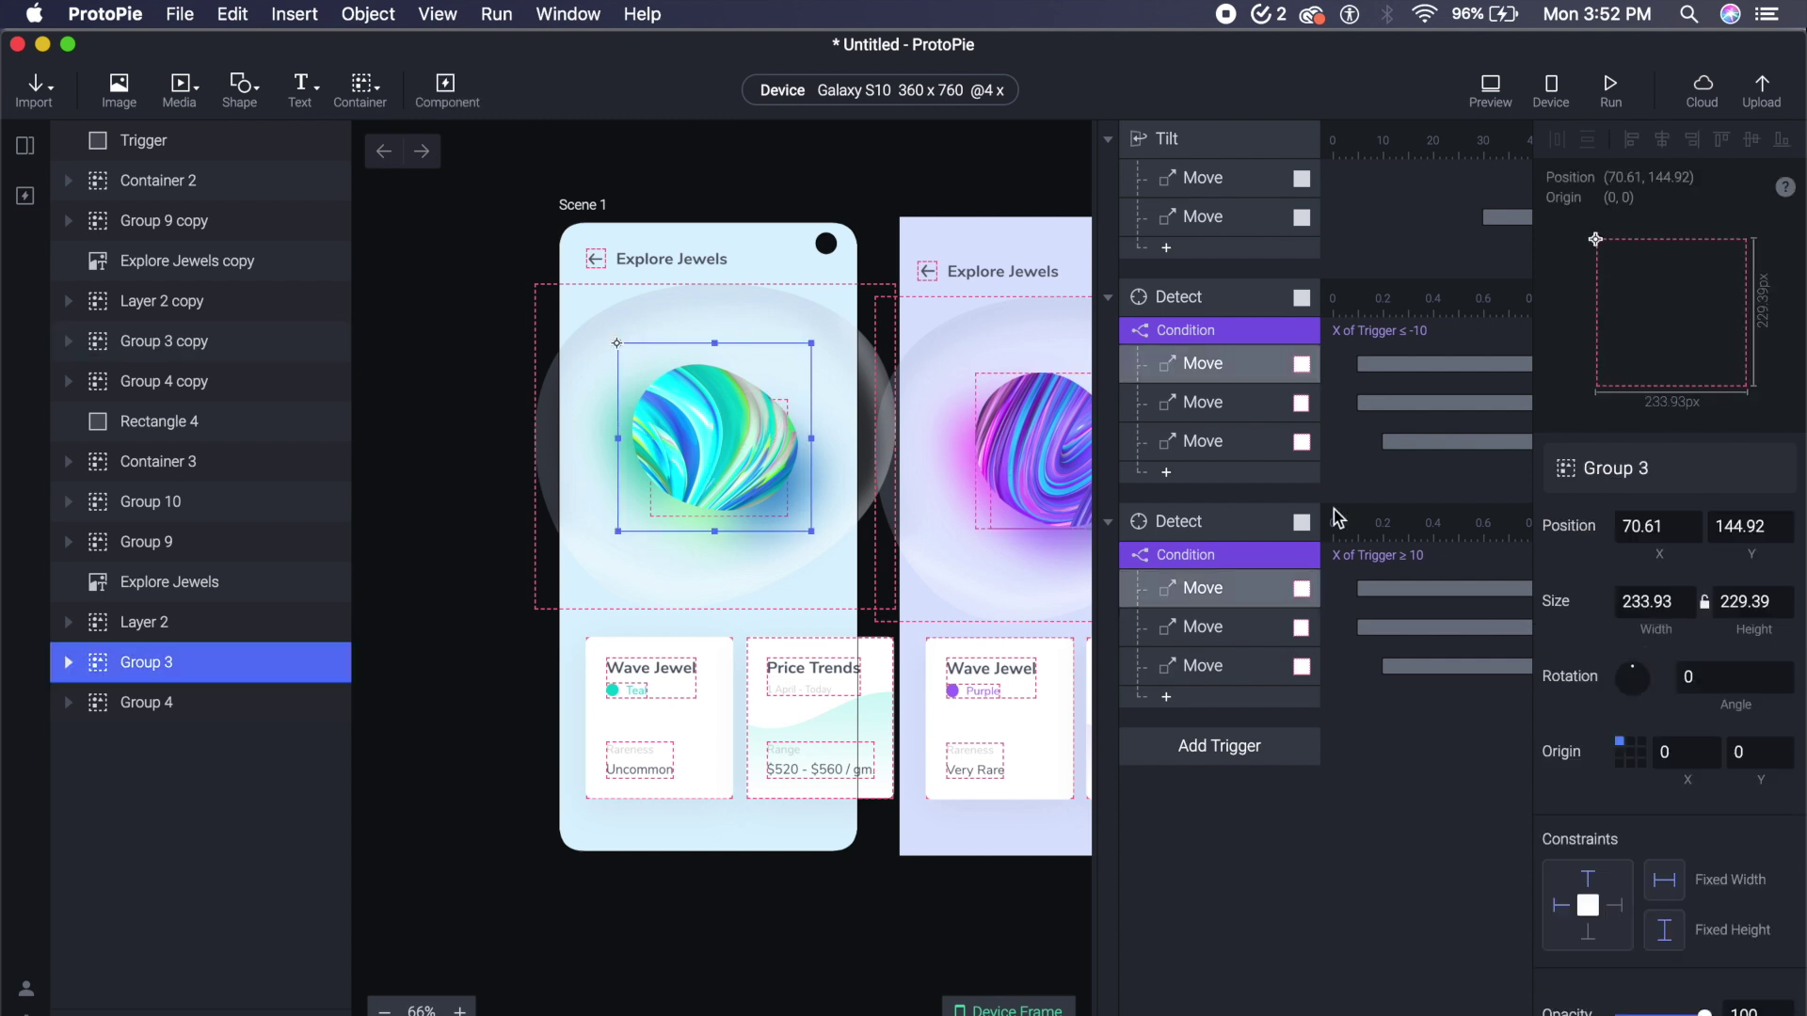
click(1204, 589)
click(1649, 617)
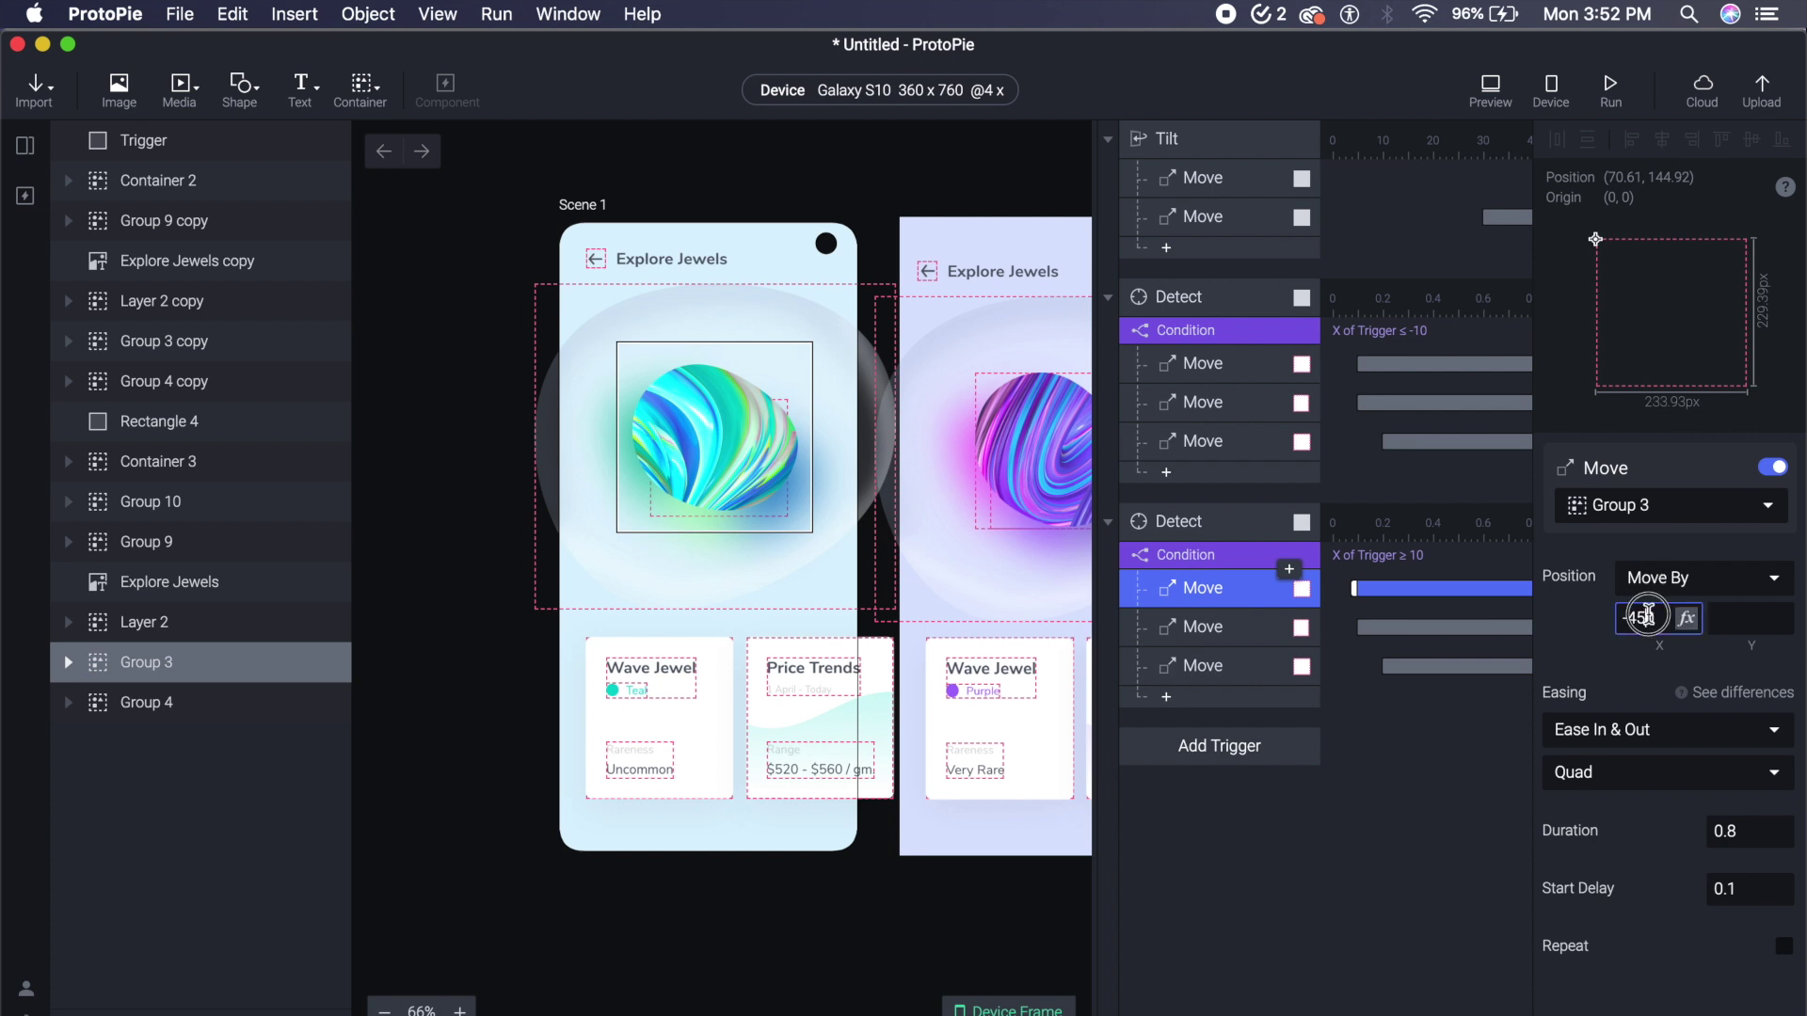
text(450)
key(Return)
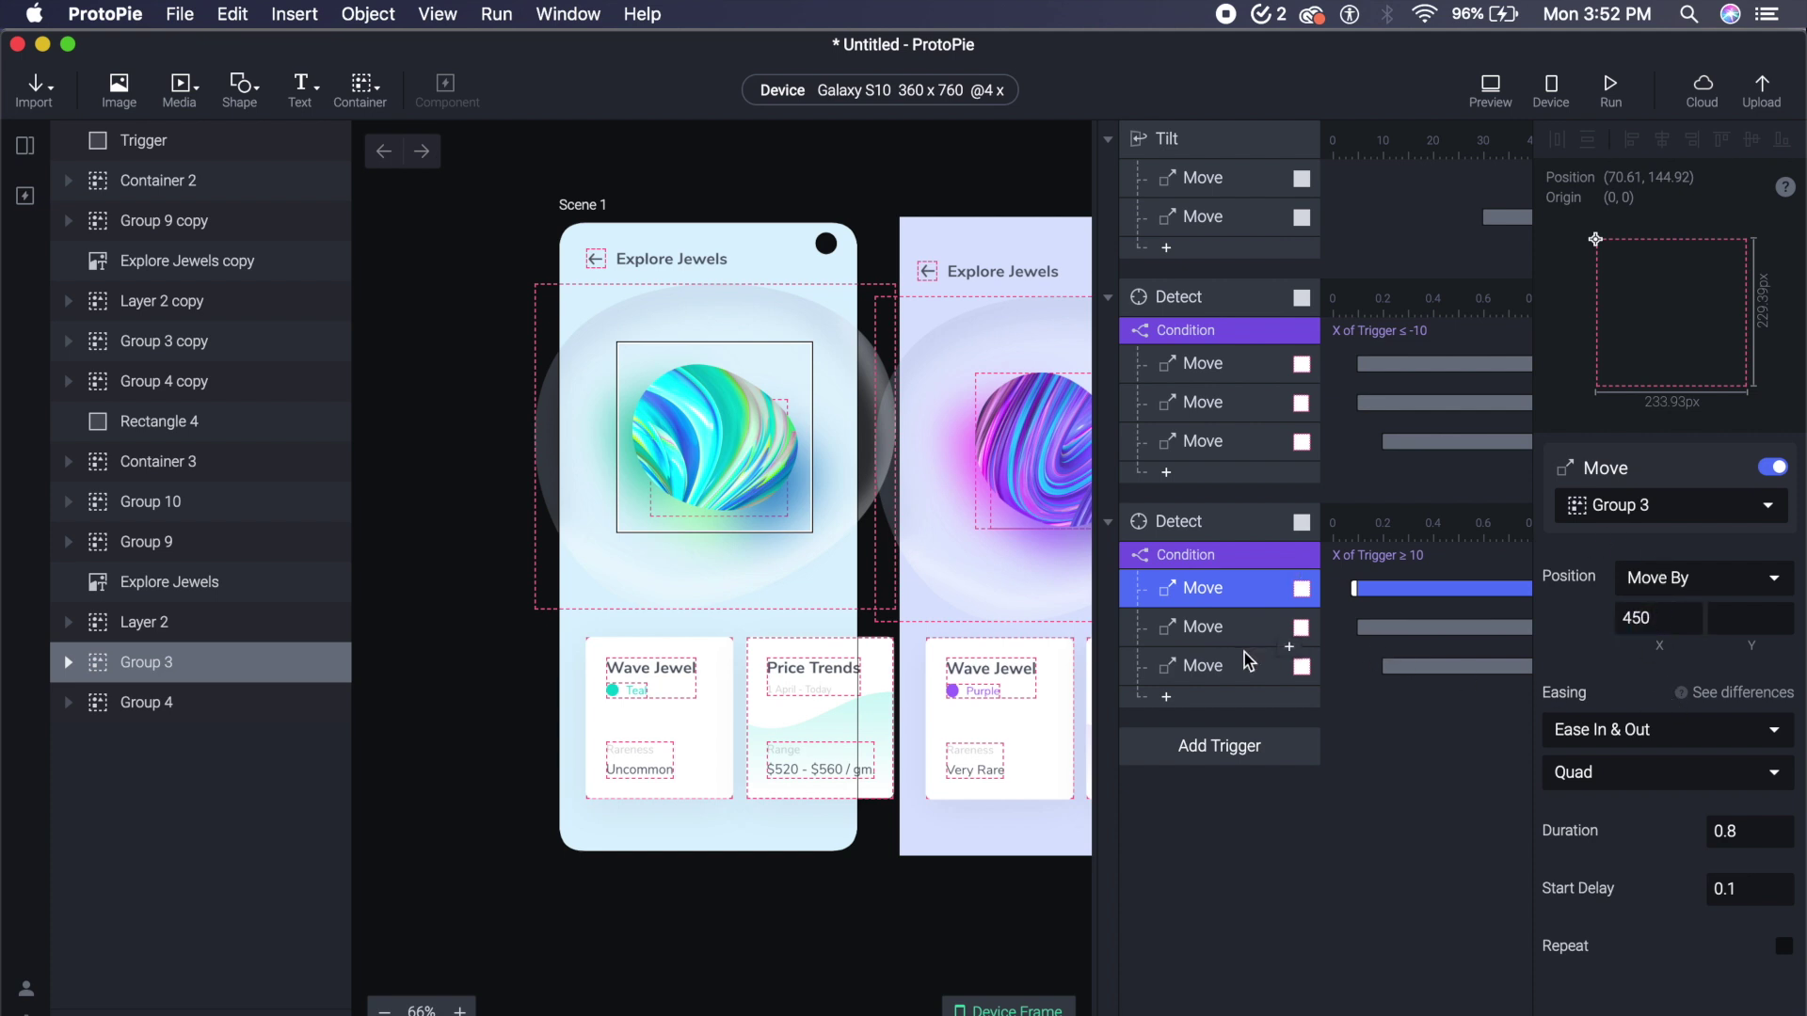
- Set the second Detect's Group 9 Move to shift X by 500
click(1213, 637)
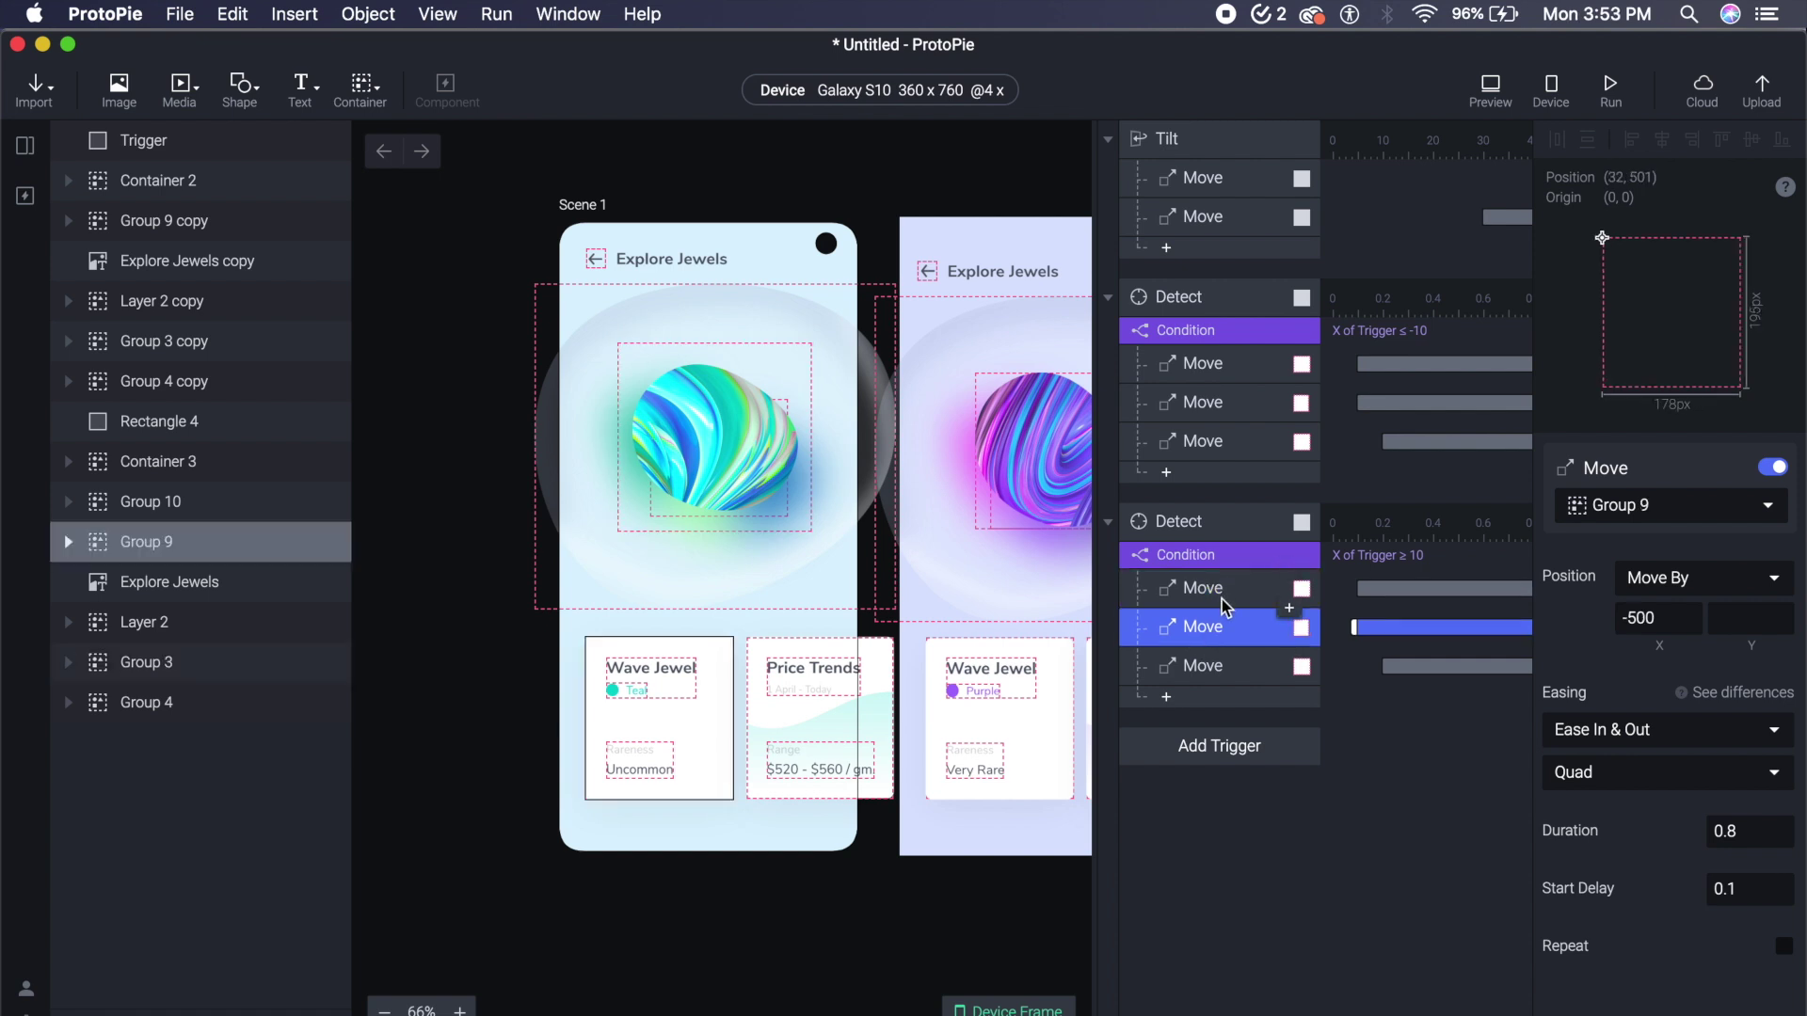
click(1655, 618)
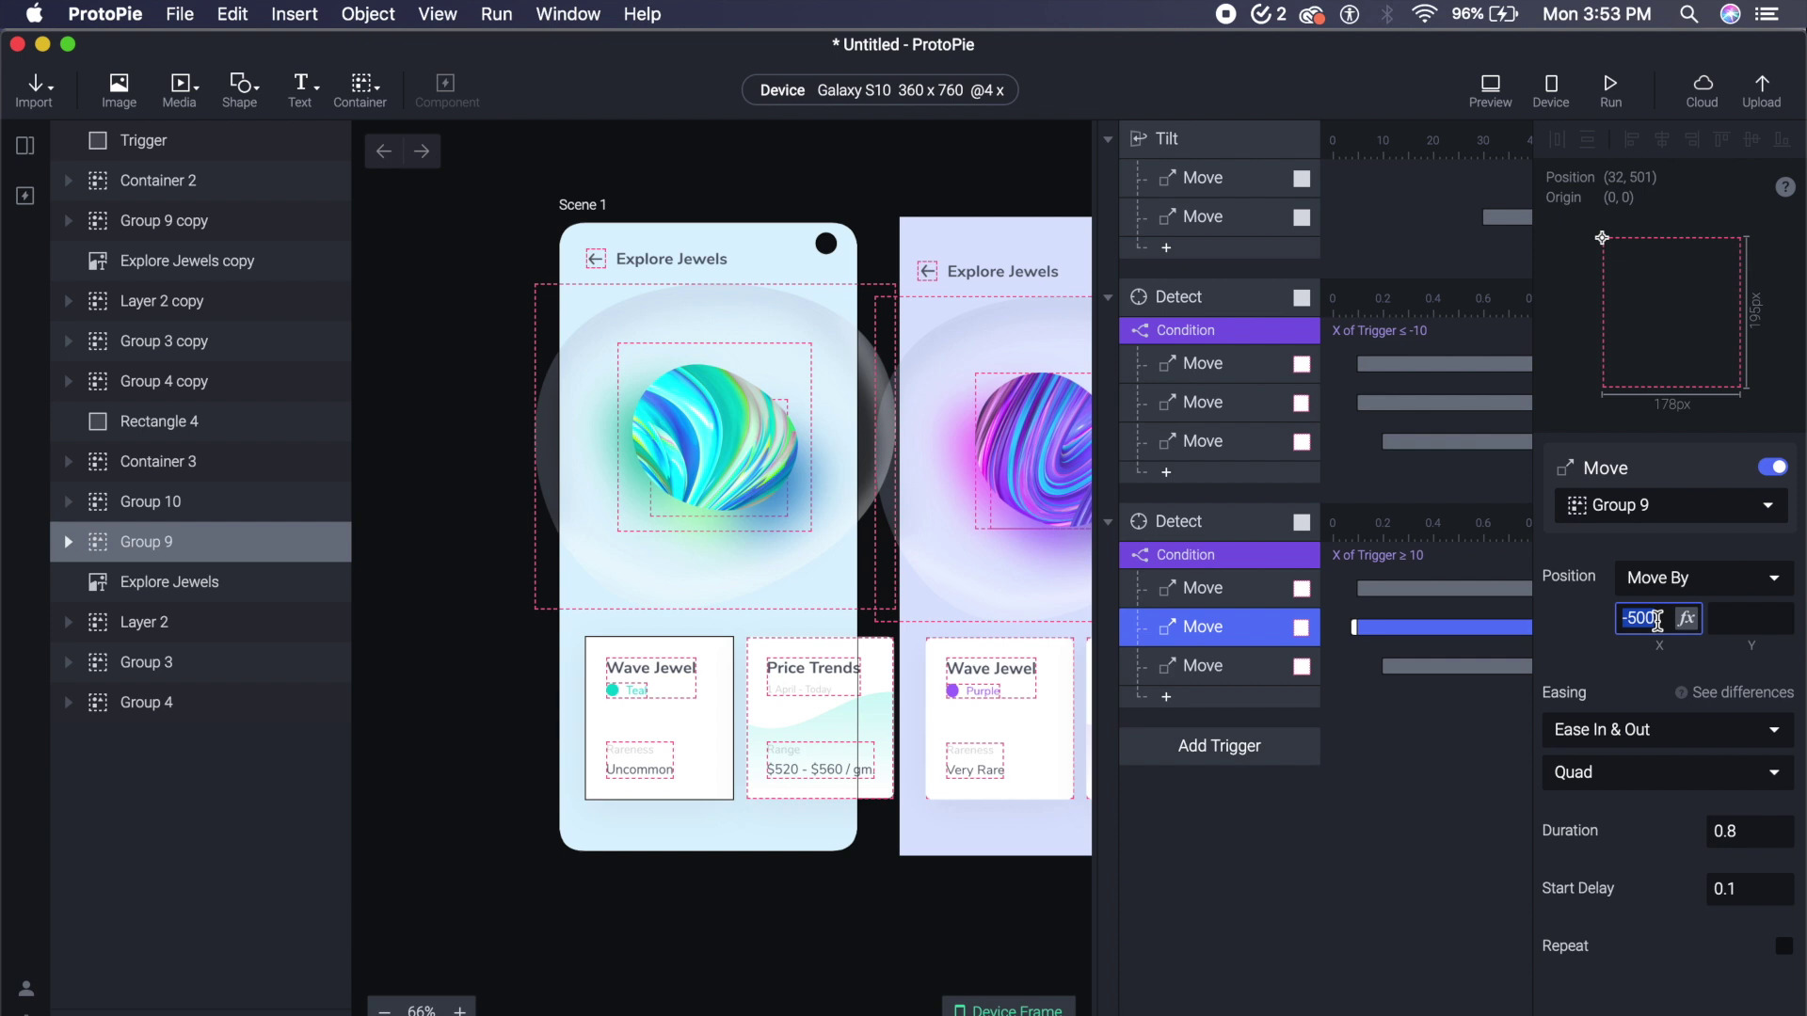
text(500)
key(Return)
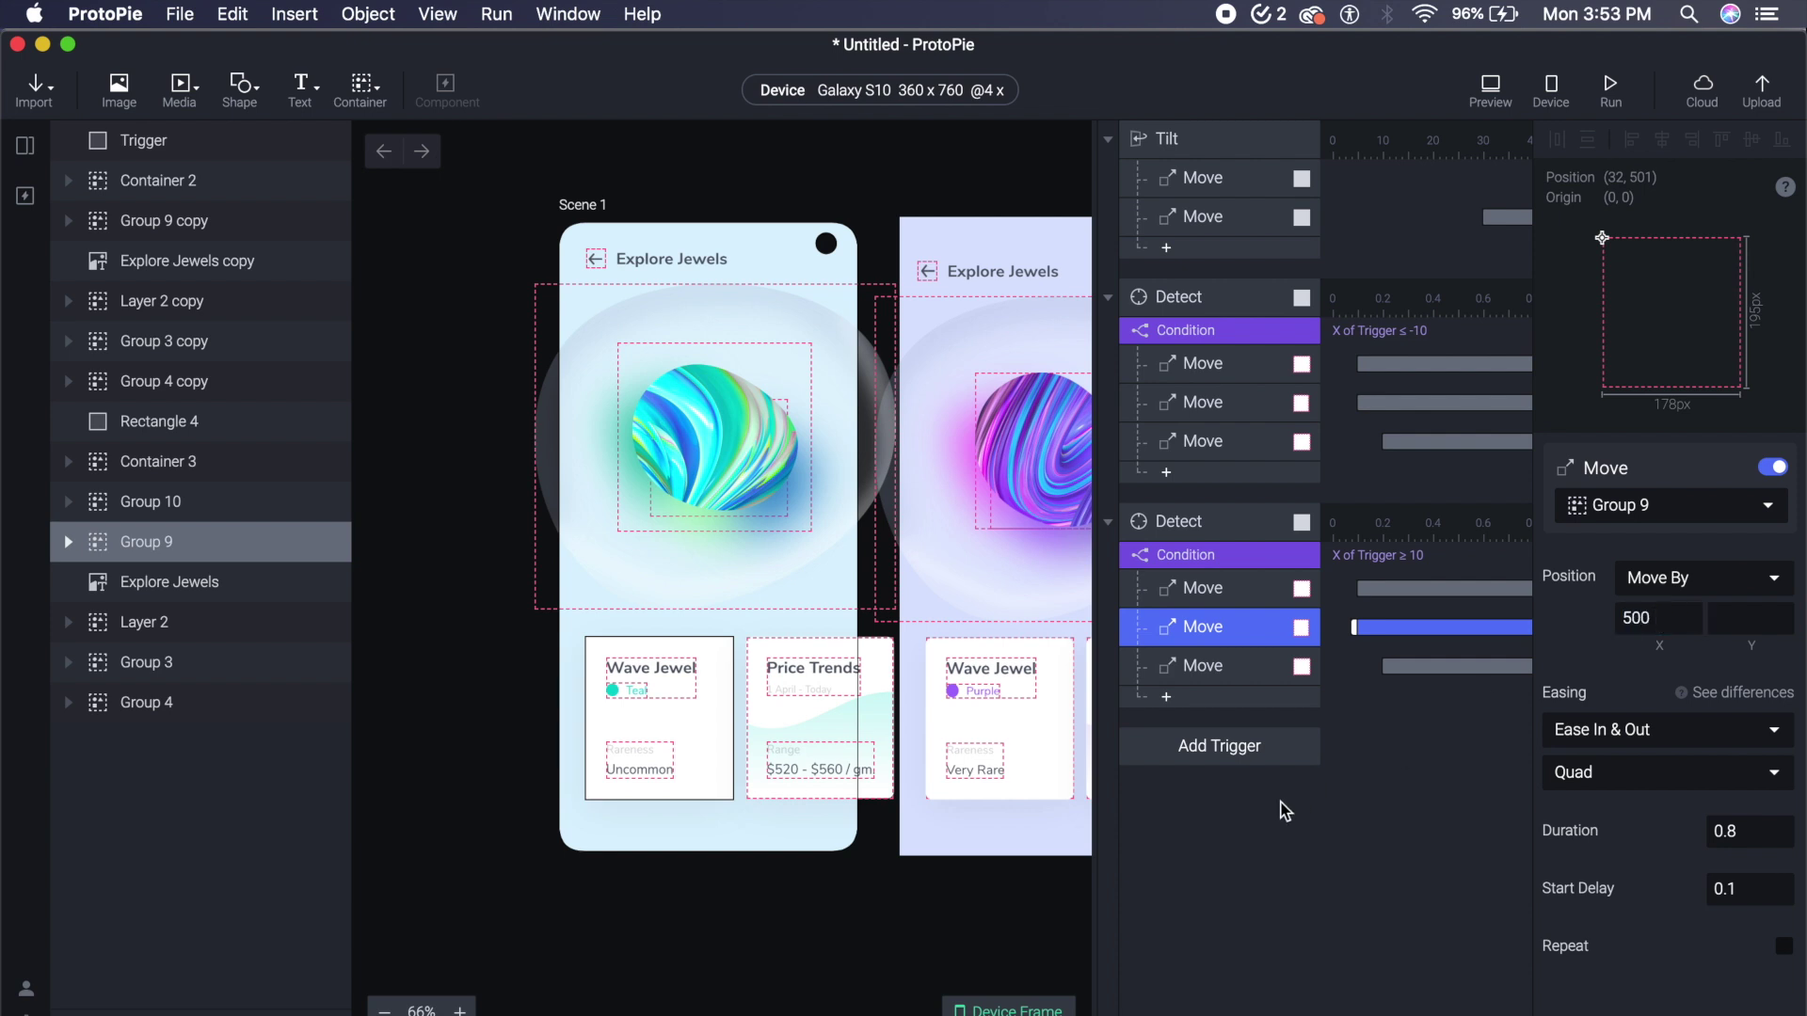